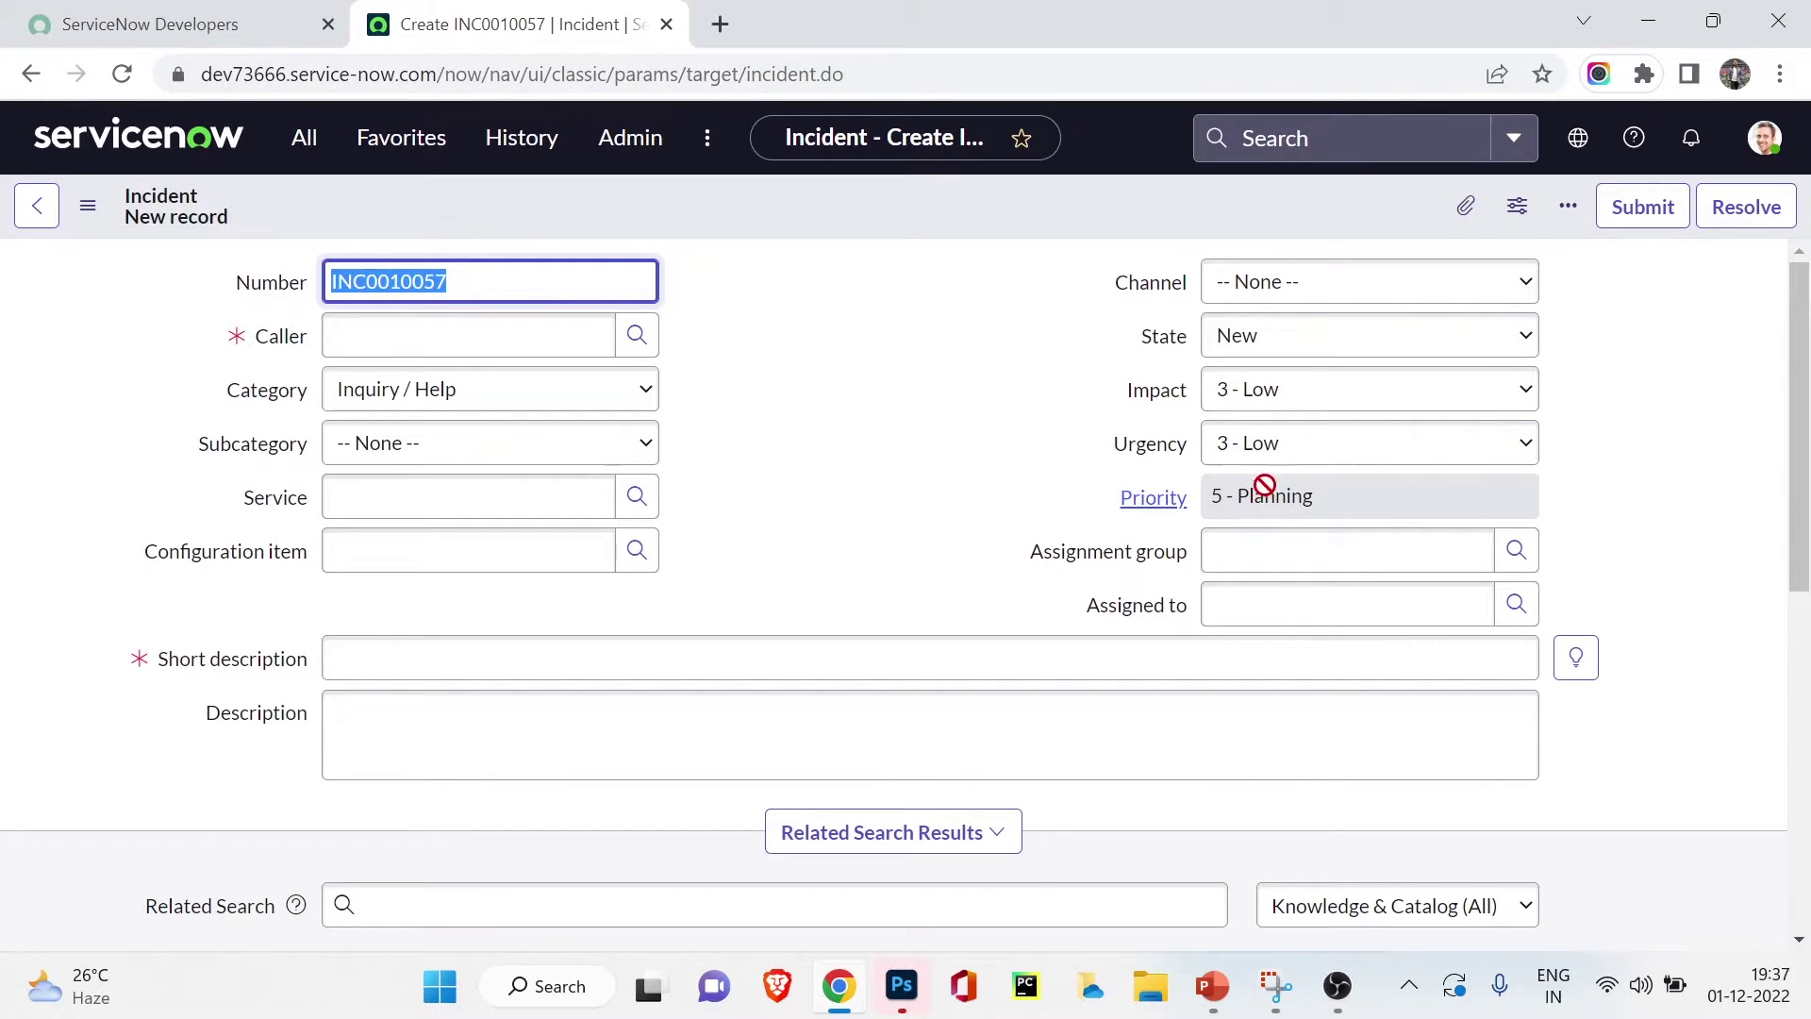
# - Set both the Impact and the Urgency of the new incident to 2 - Medium
pyautogui.click(1279, 412)
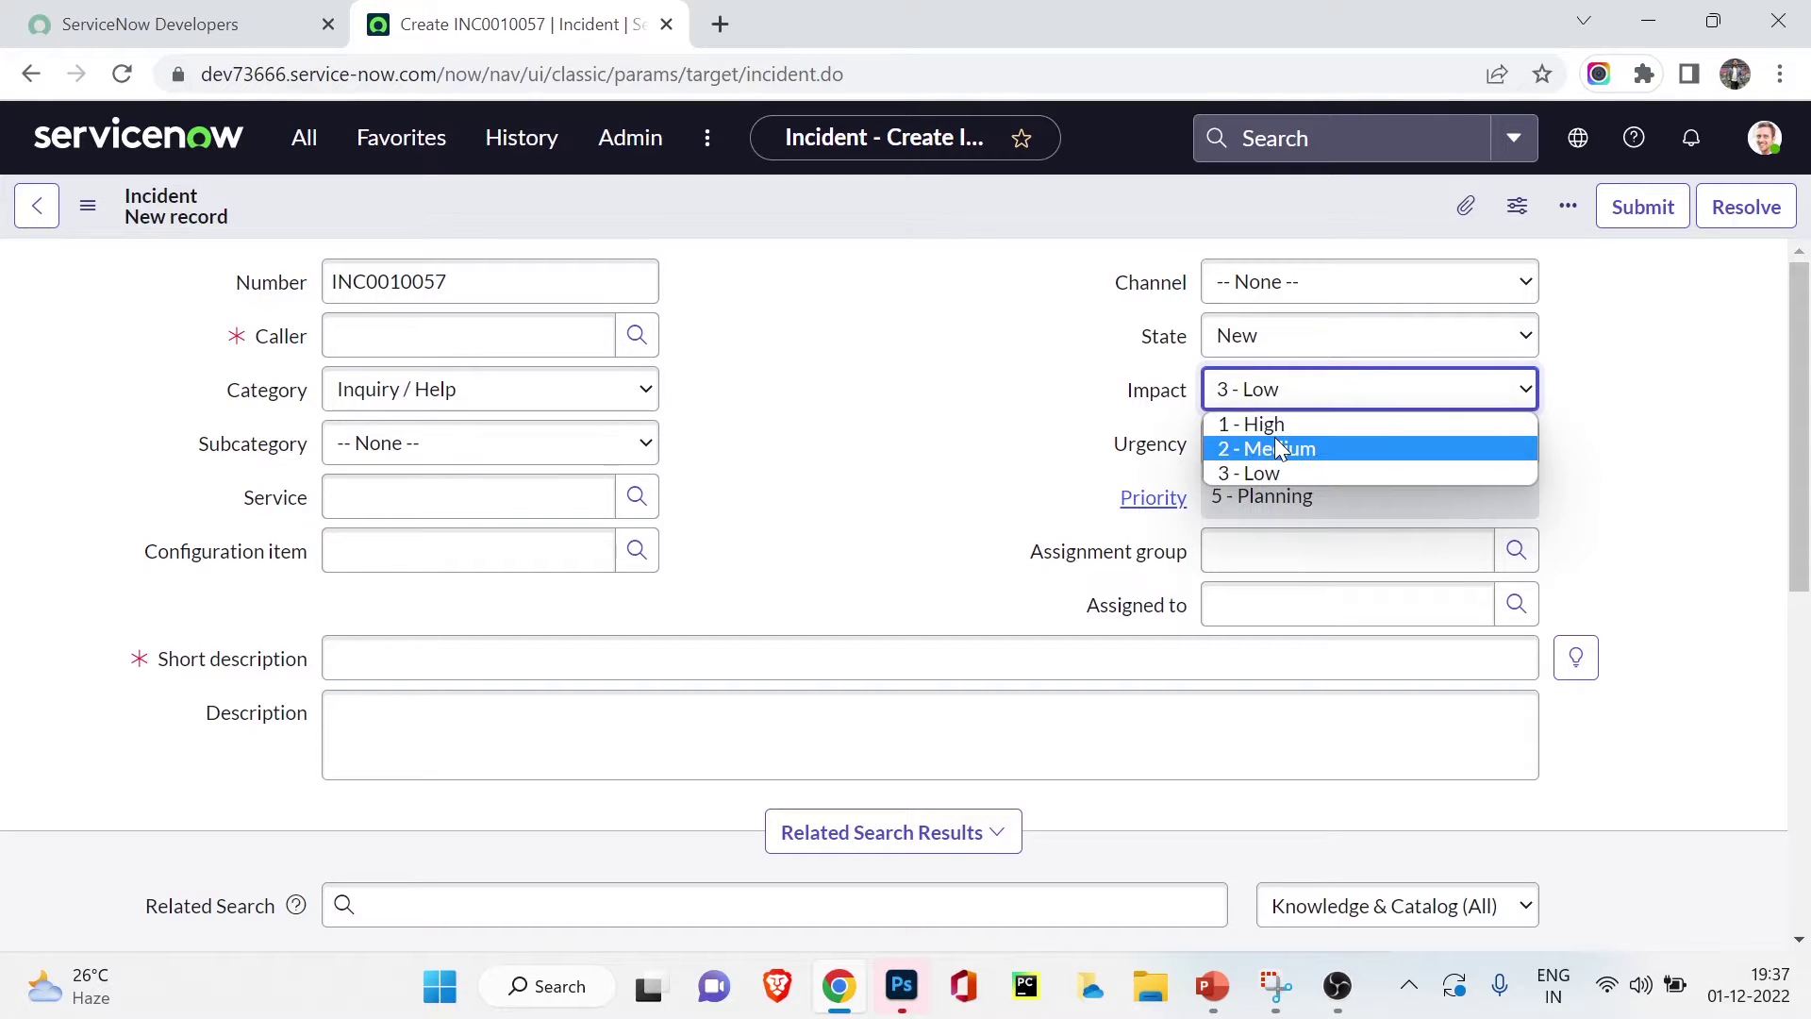
pyautogui.click(1275, 437)
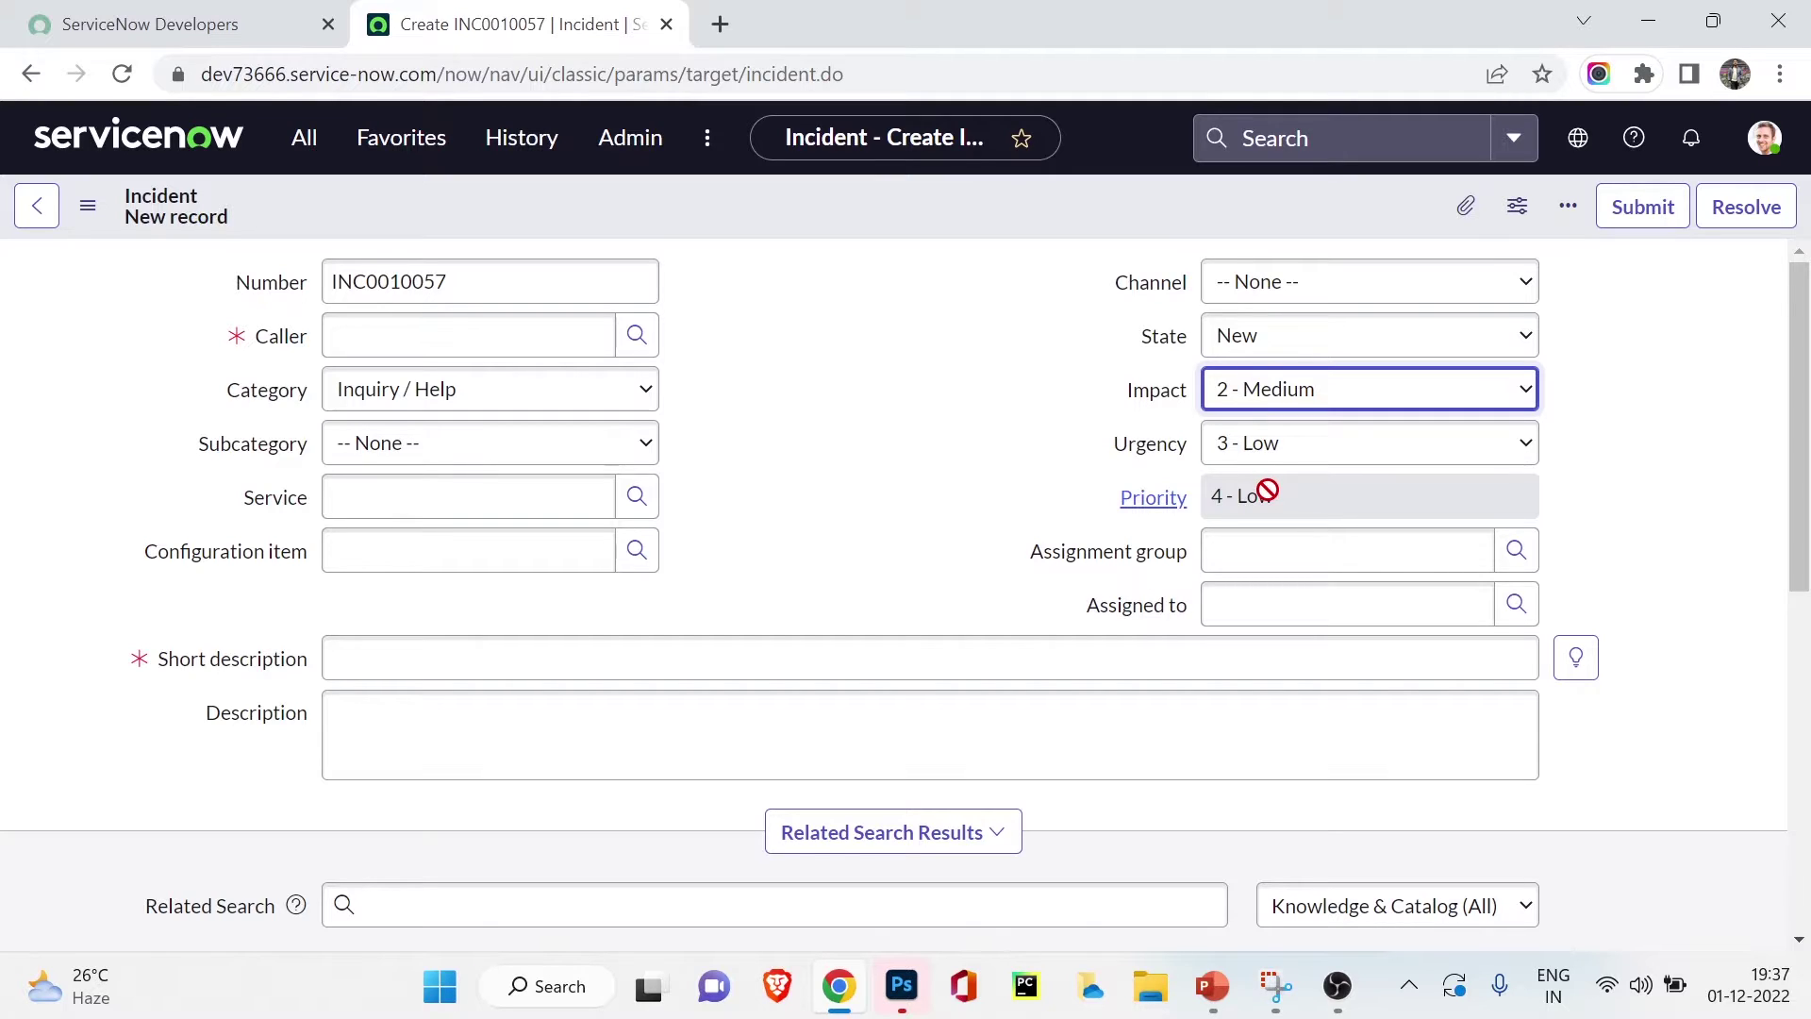
pyautogui.click(1271, 460)
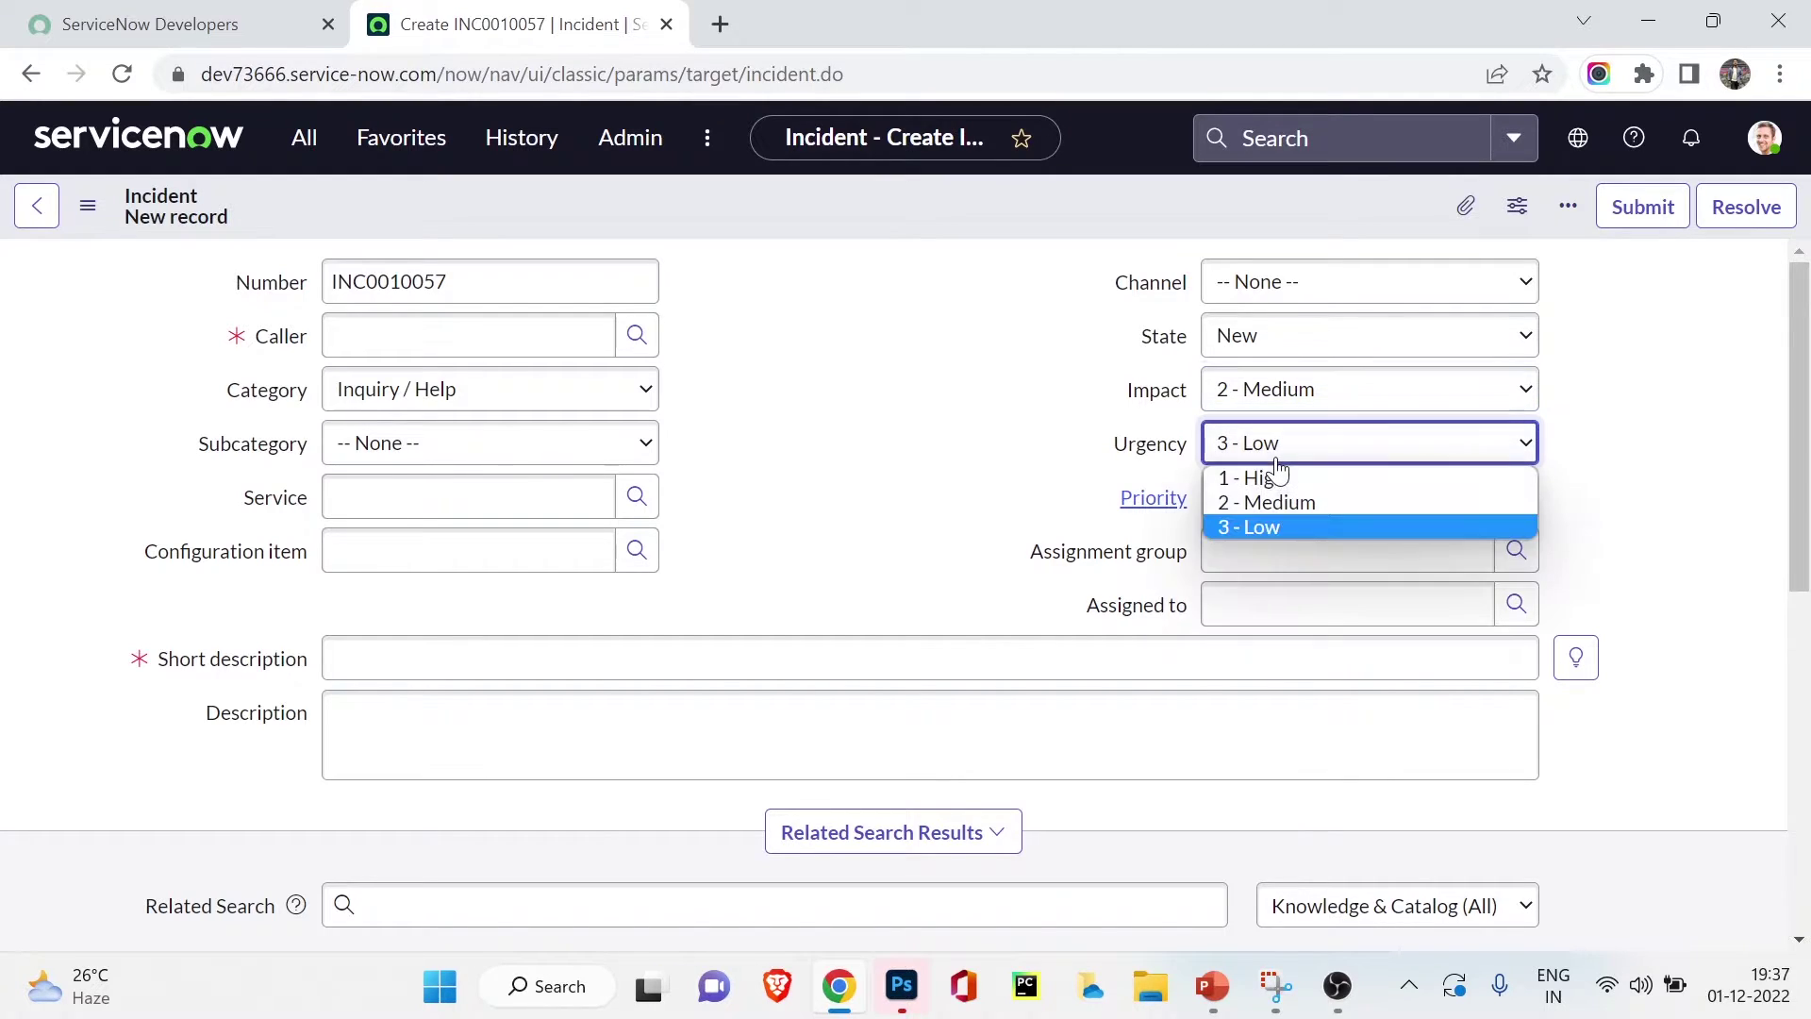
pyautogui.click(1270, 502)
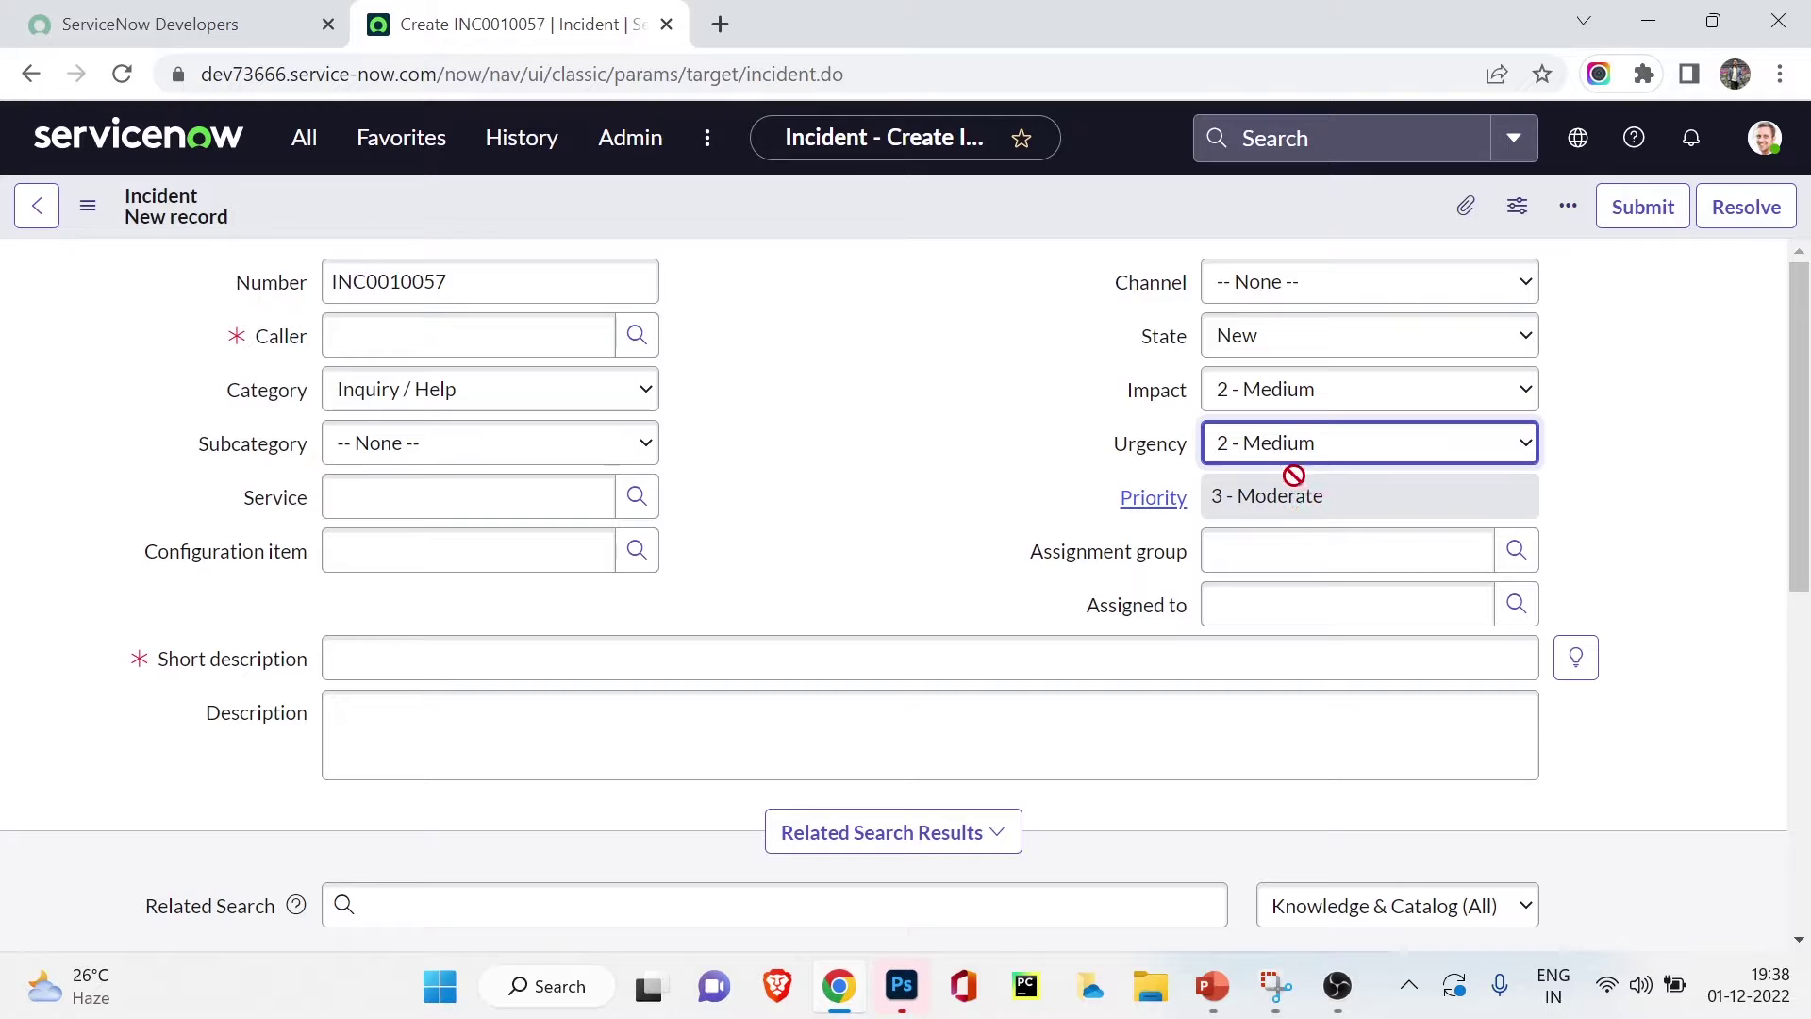
# - Set both the Impact and the Urgency of the new incident to 1 - High
pyautogui.click(1264, 392)
pyautogui.click(1262, 423)
pyautogui.click(1263, 441)
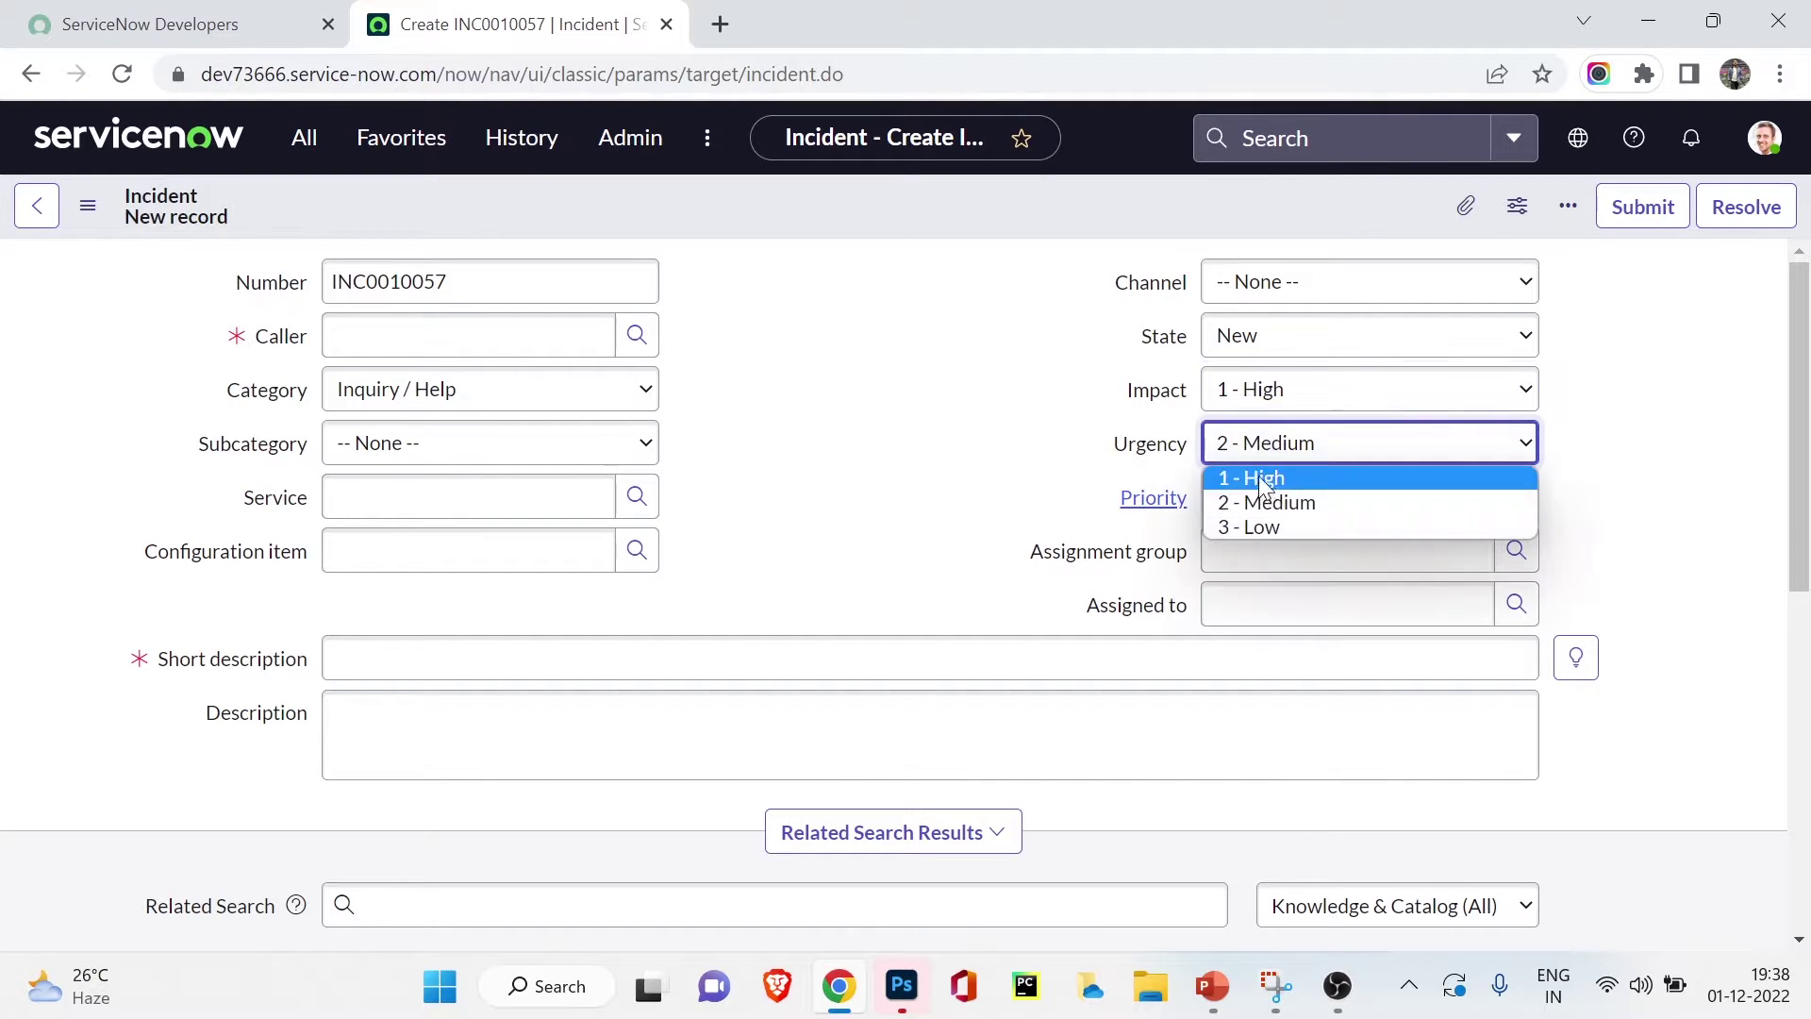
pyautogui.click(1250, 473)
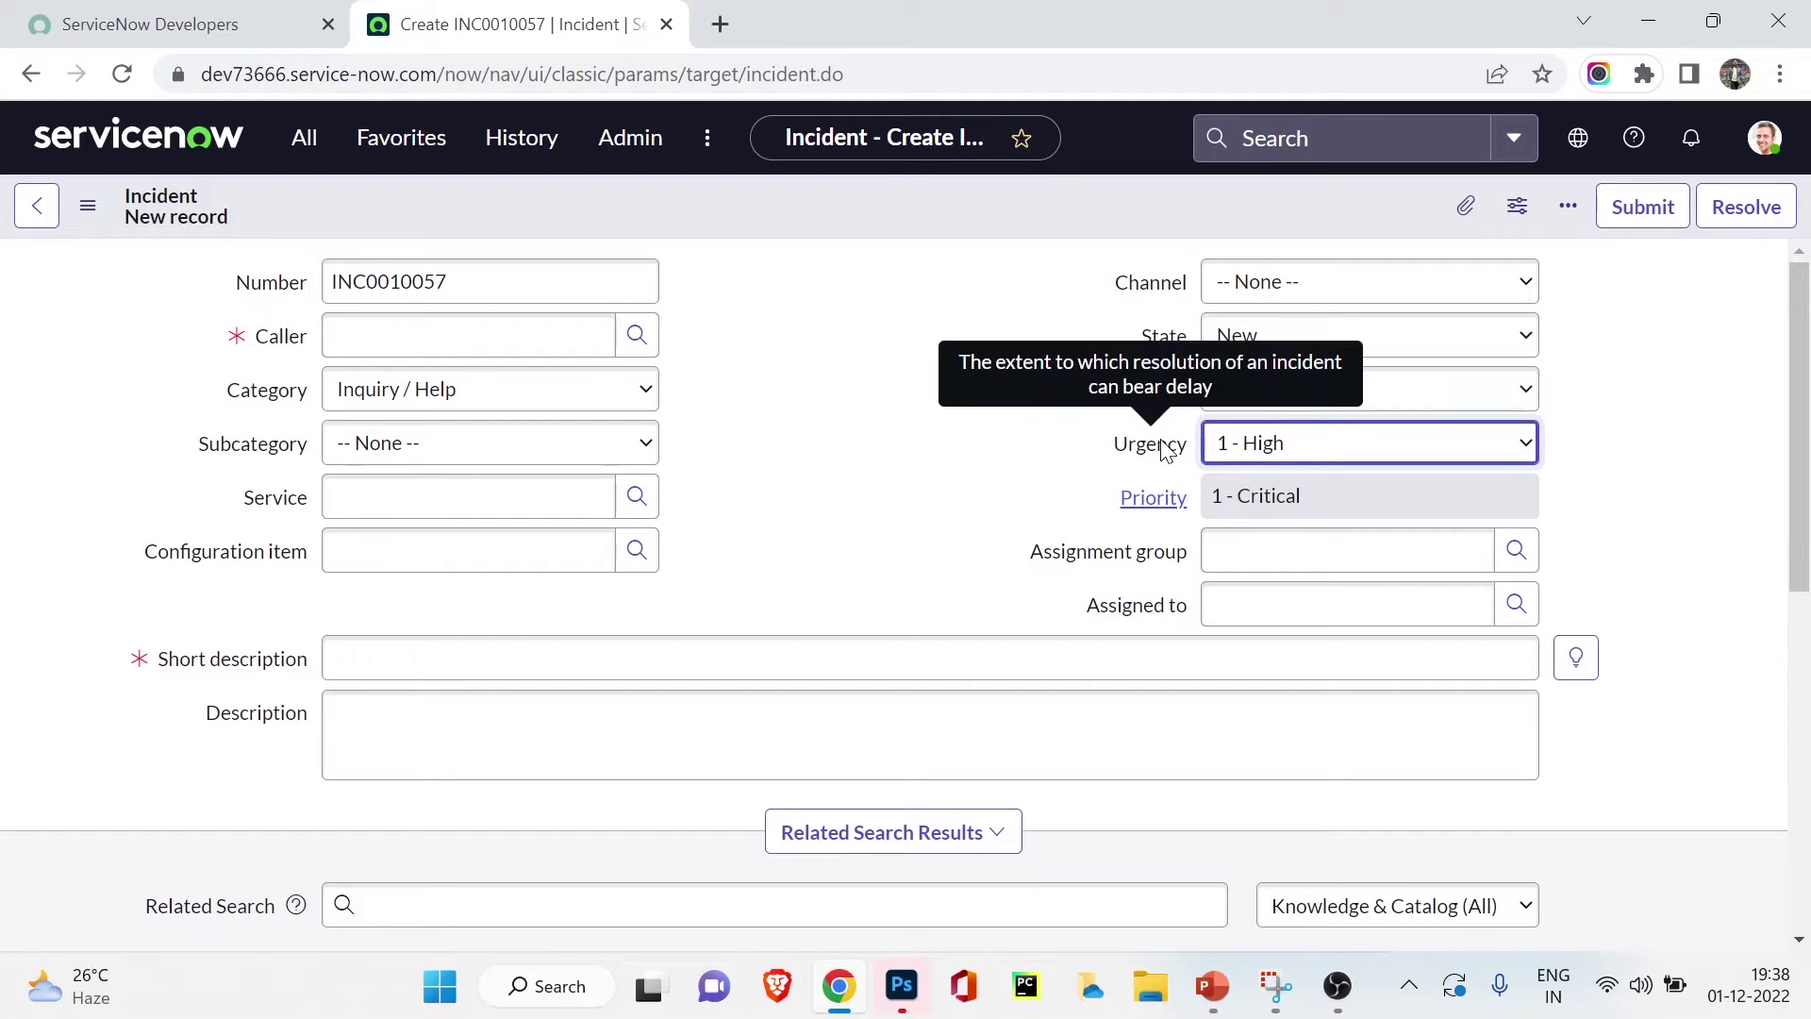
pyautogui.moveTo(1140, 455)
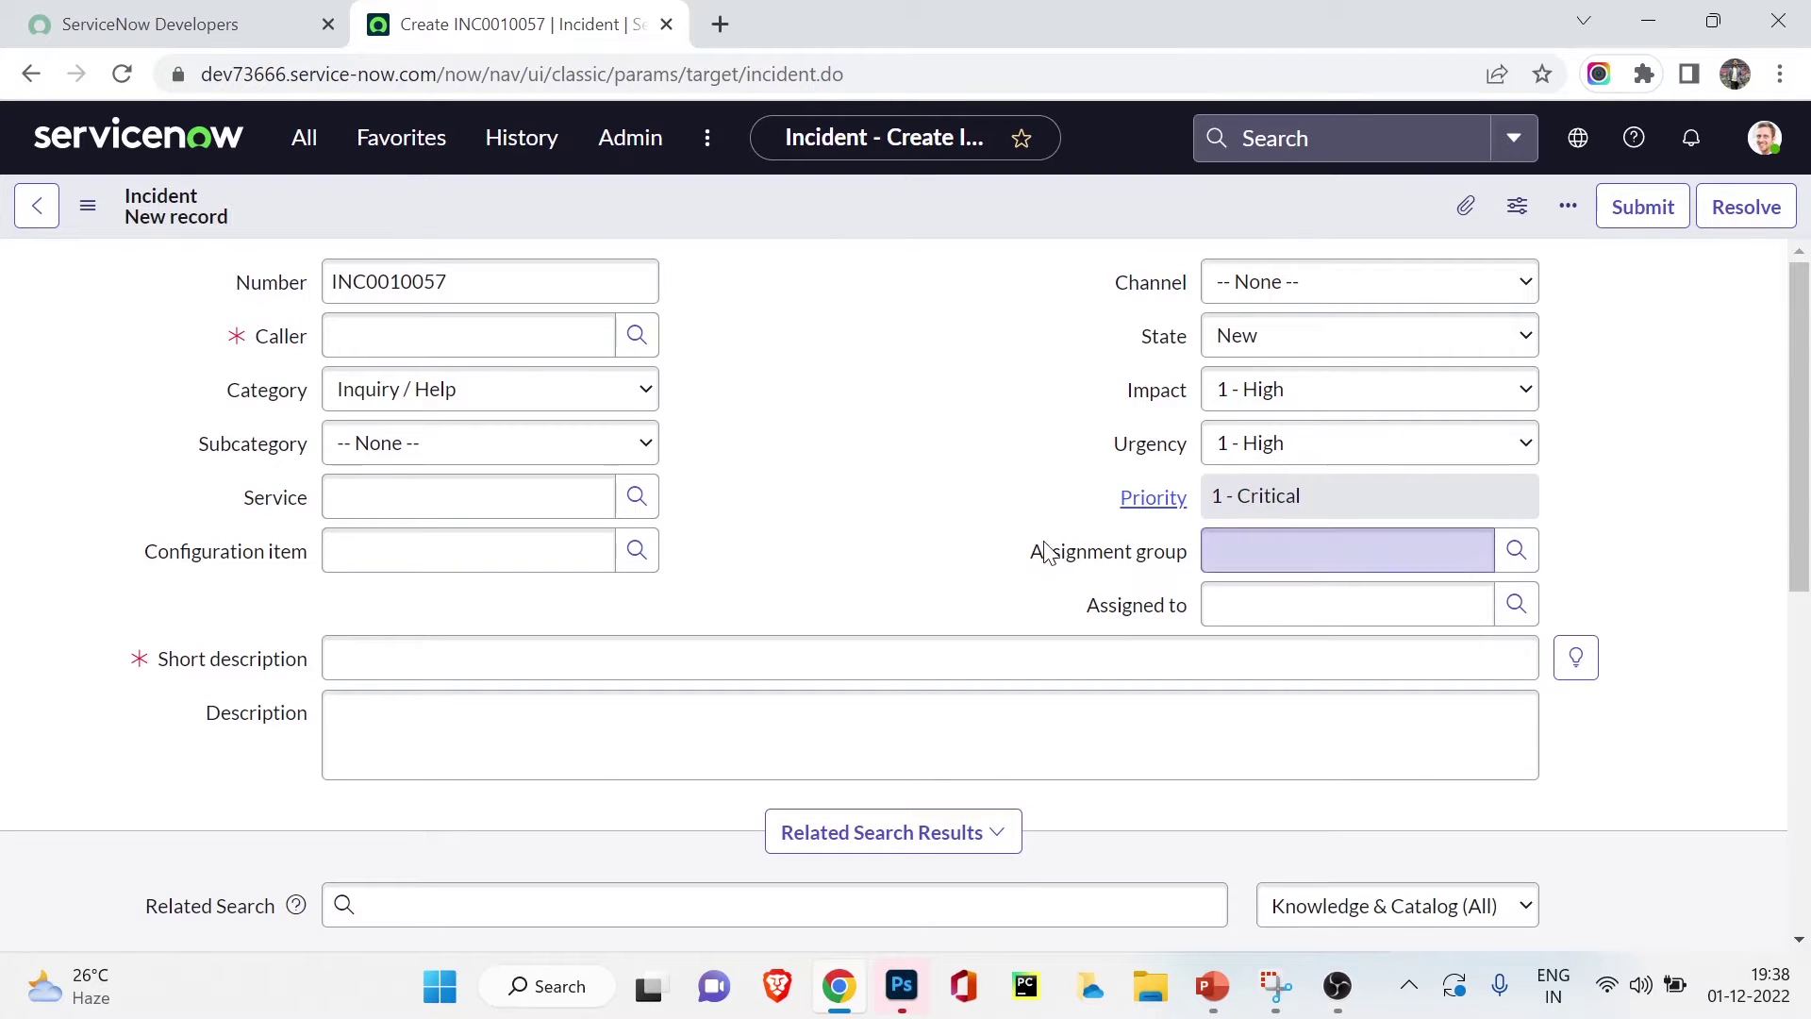
# - Look up the caller by the first letters "ab" and fill in the matching caller's name on the incident
pyautogui.click(442, 347)
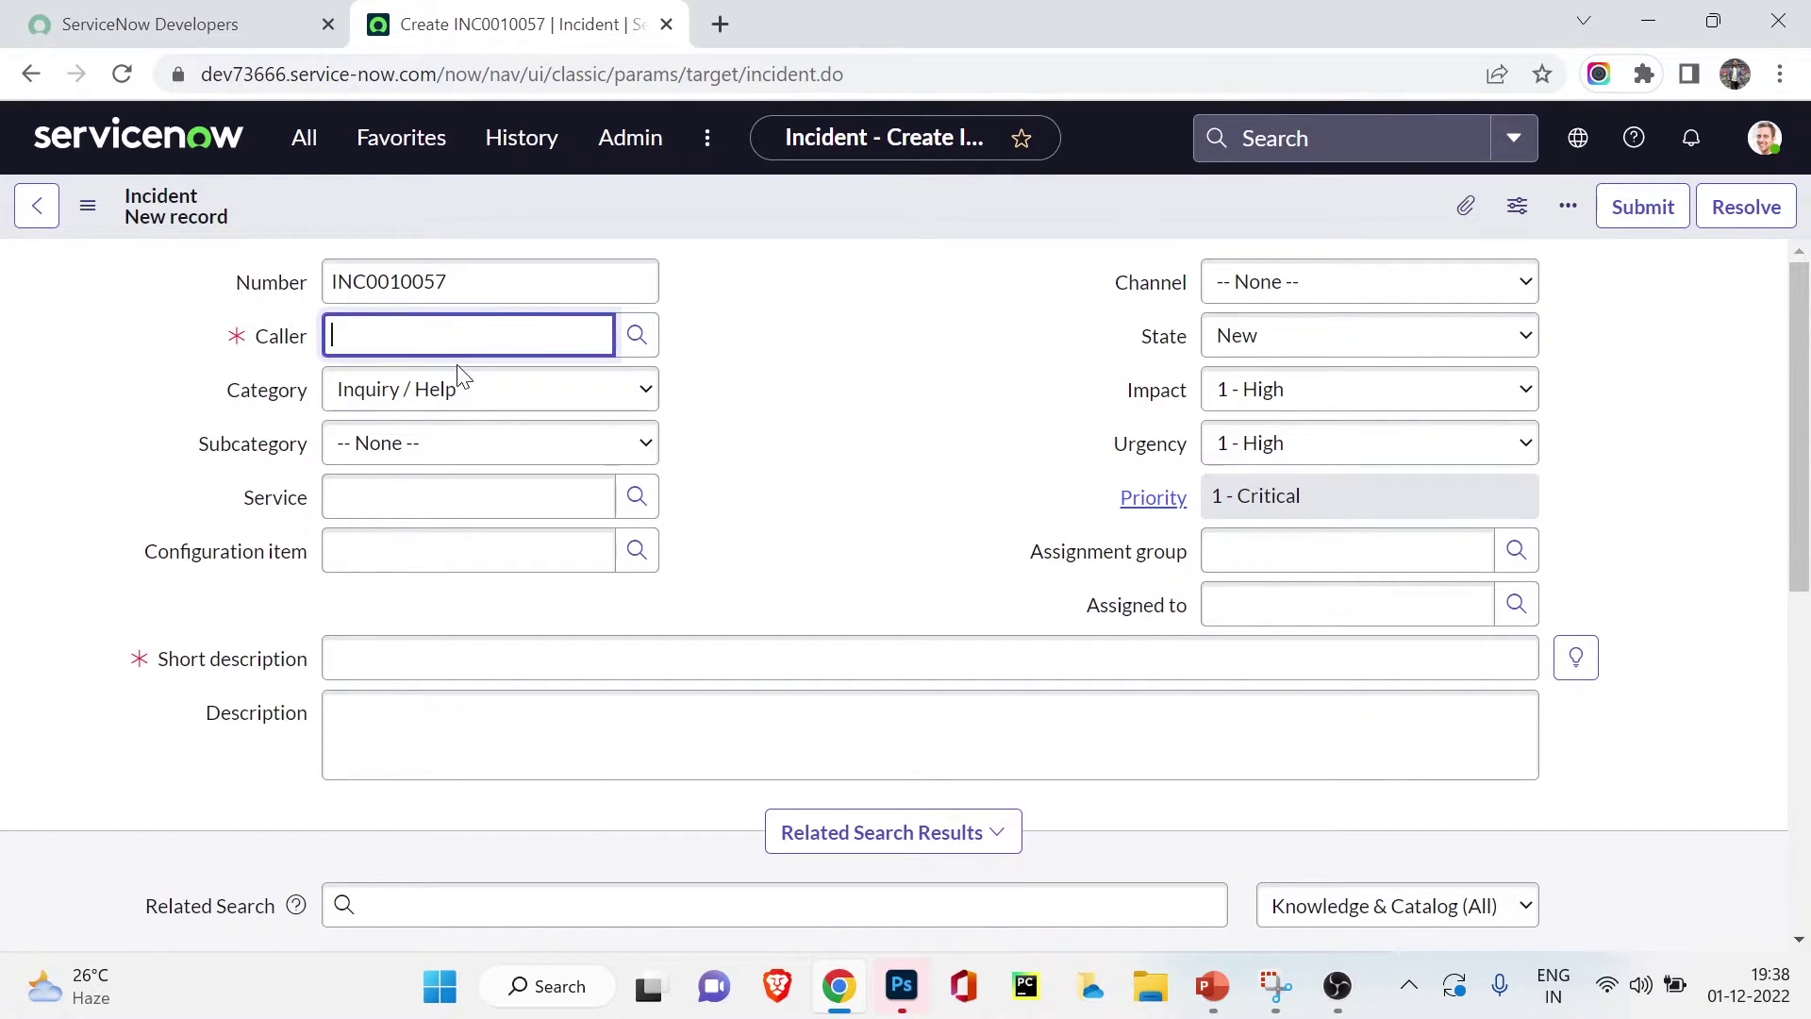
pyautogui.write('ab')
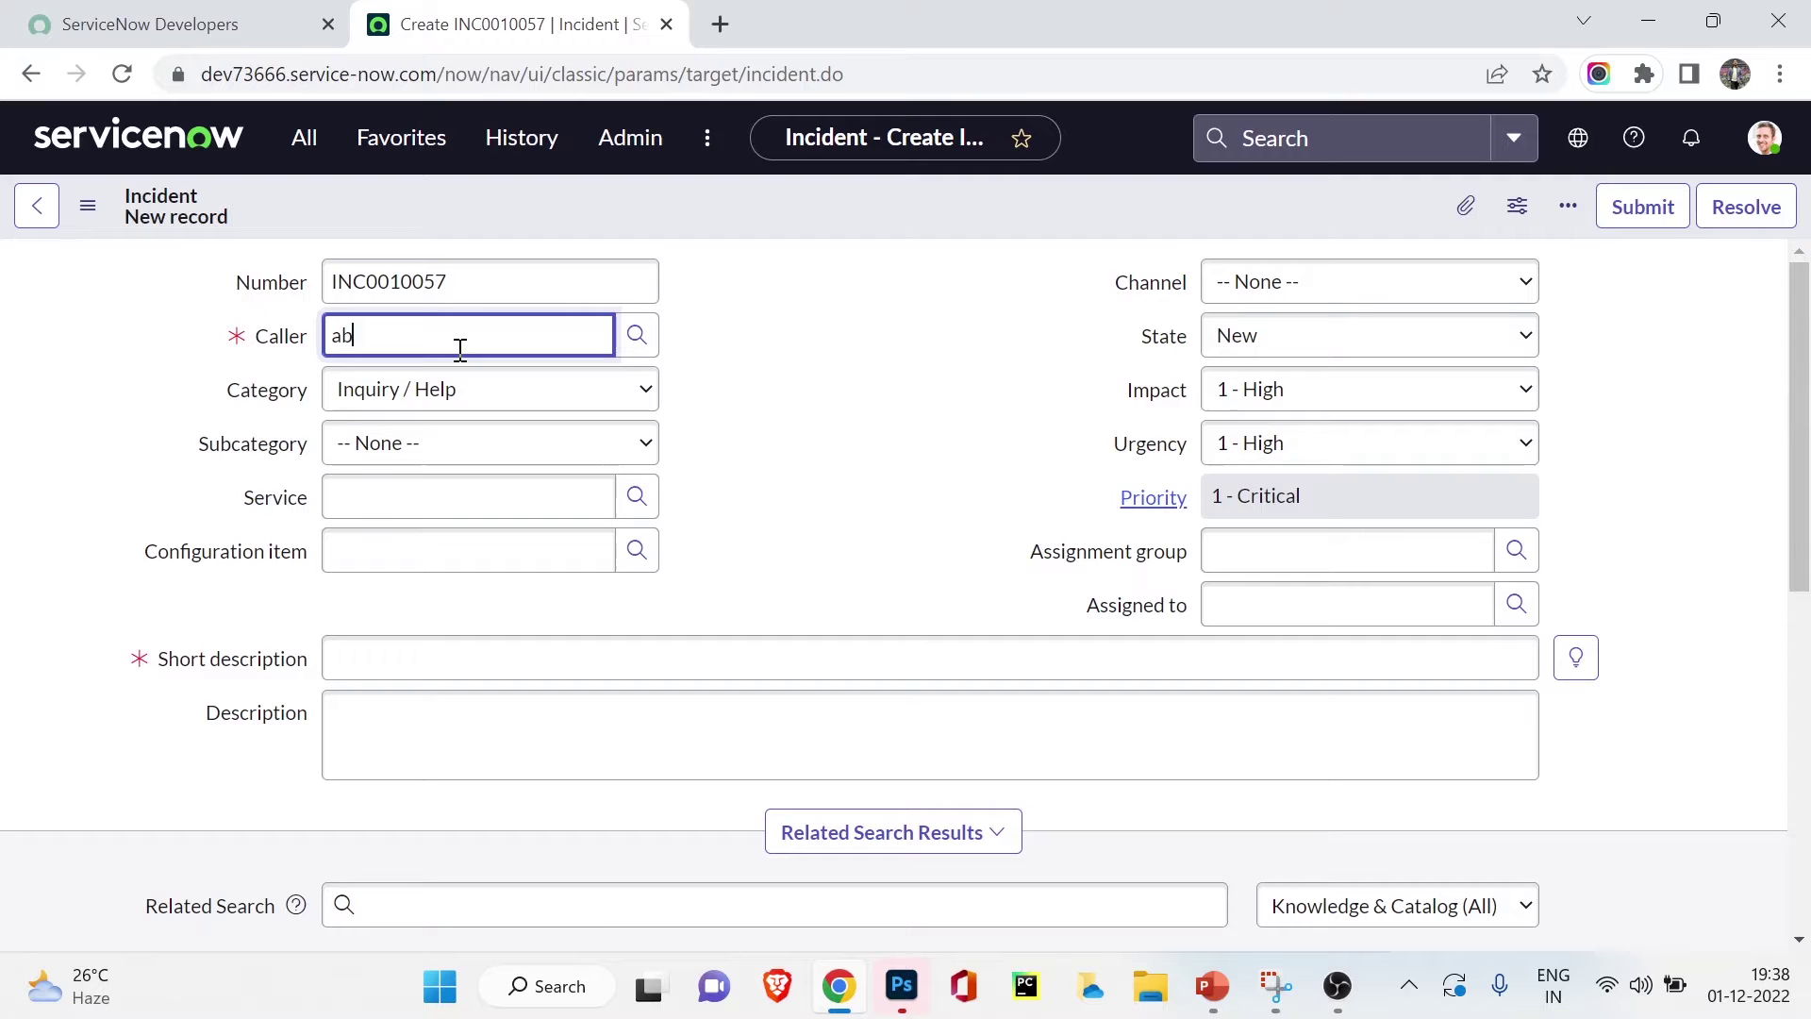
pyautogui.click(395, 413)
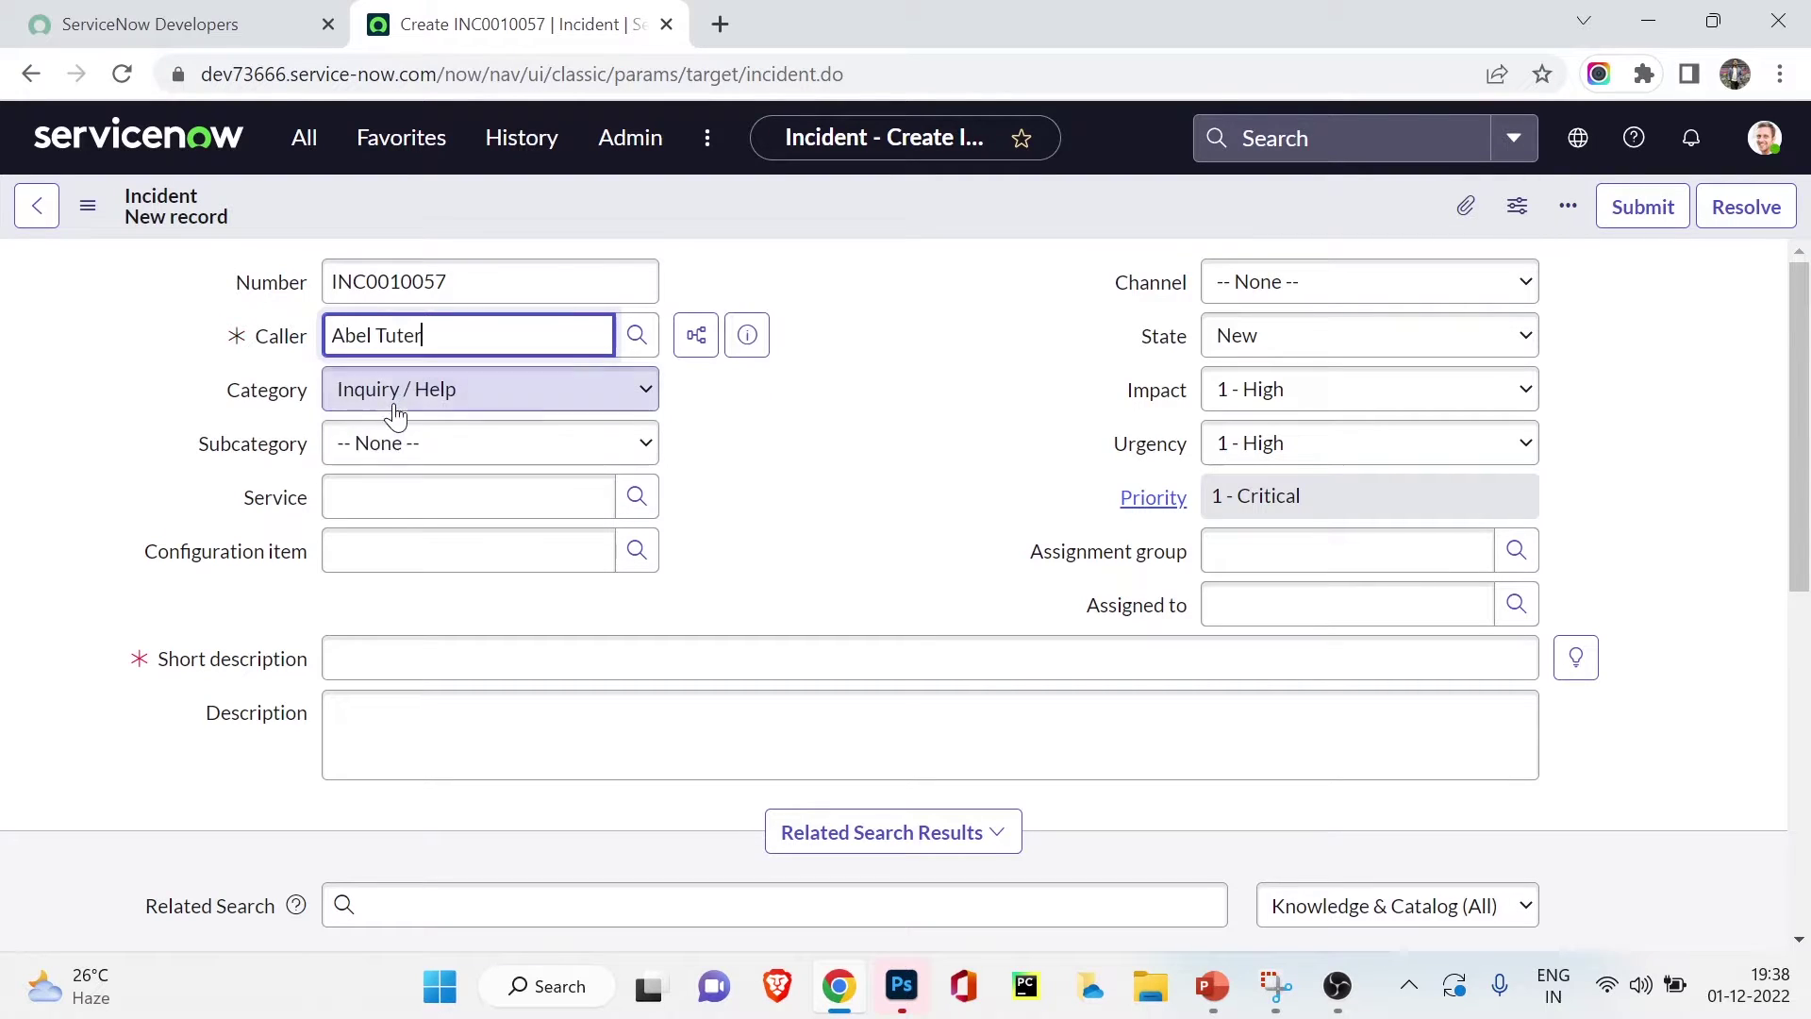
# - Enter the short description "Network is not working" and save the incident while staying on its form
pyautogui.click(369, 664)
pyautogui.write('N')
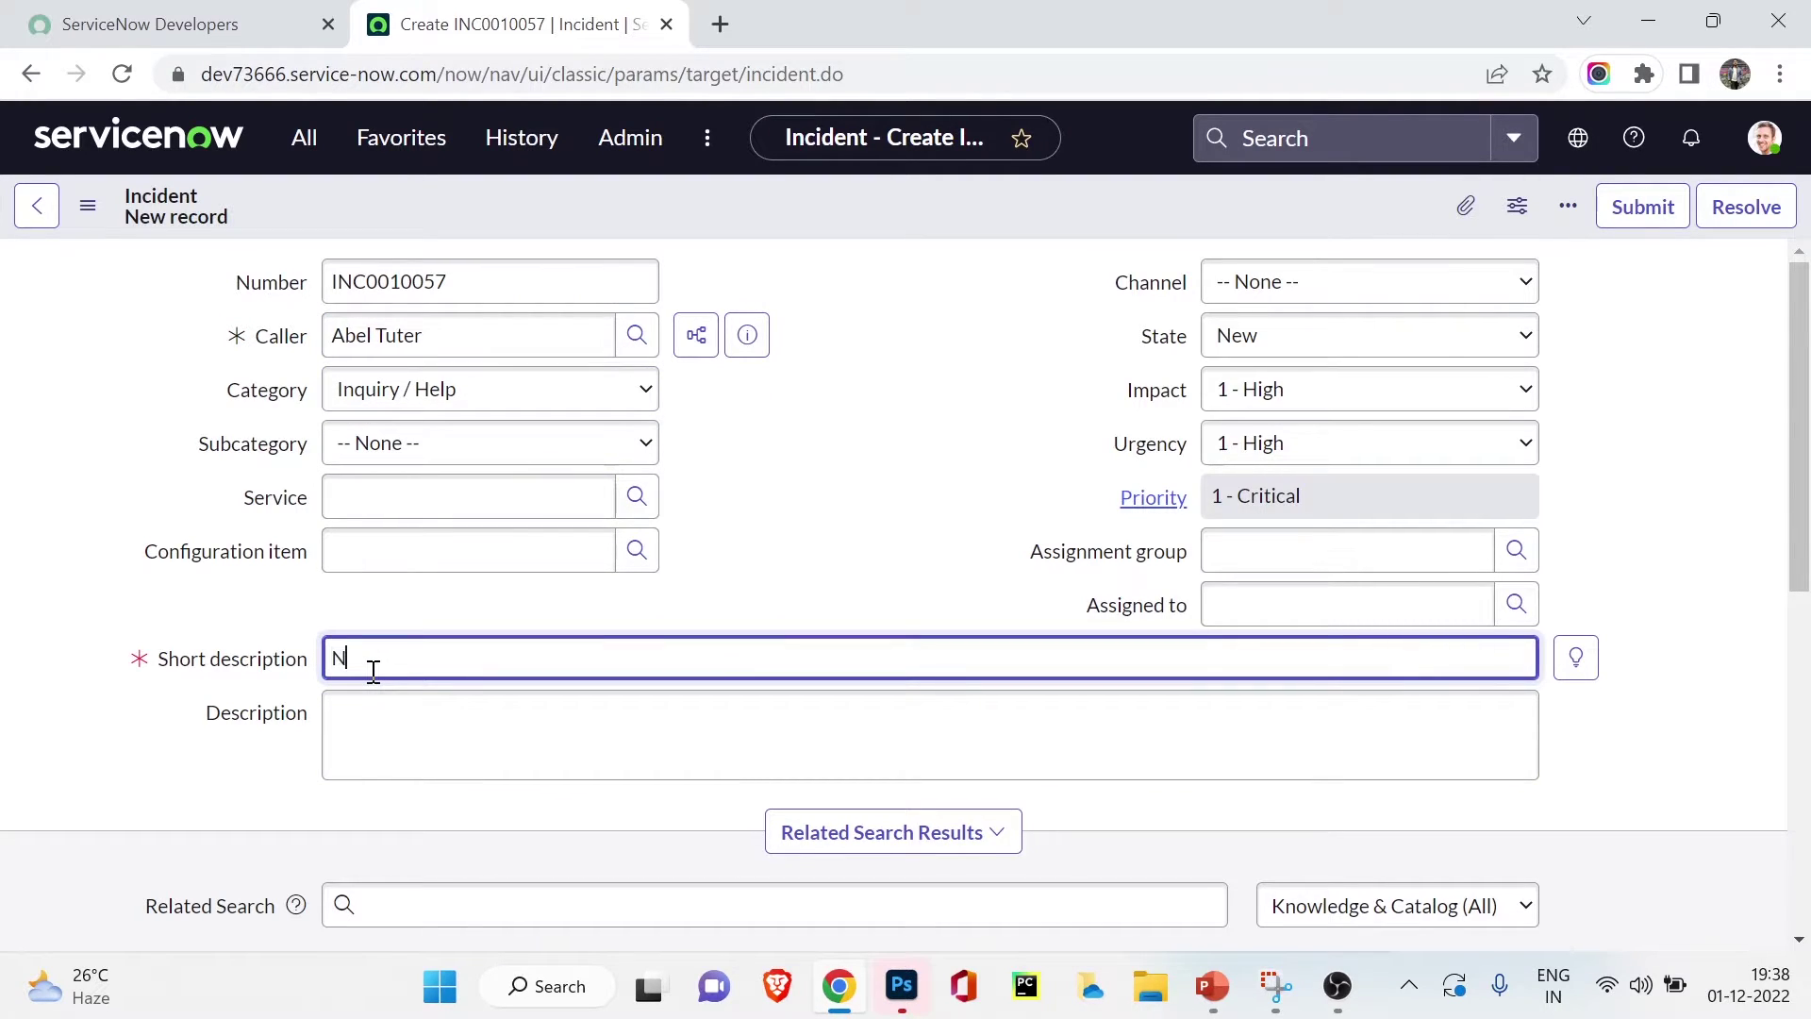
pyautogui.write('etwork is not working')
pyautogui.rightClick(823, 200)
pyautogui.click(845, 223)
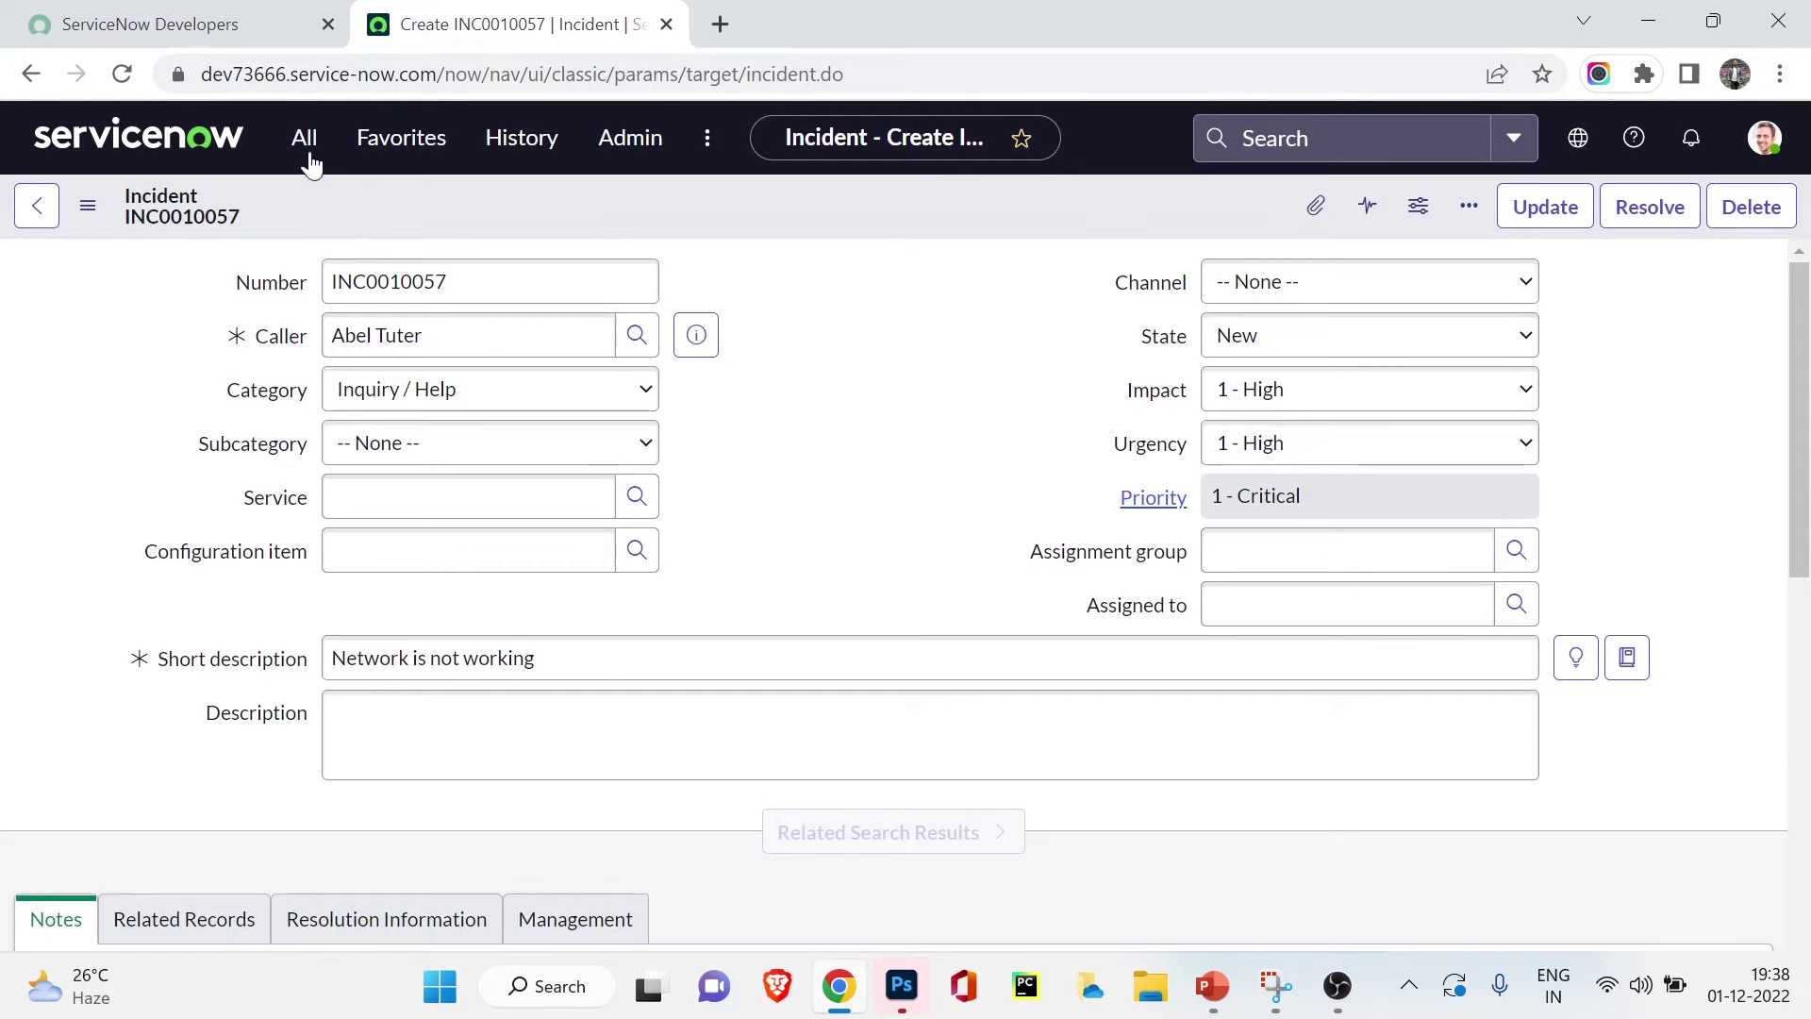
# - Filter all modules for "priority" and open Priority Lookup Rules under System Policy
pyautogui.click(309, 154)
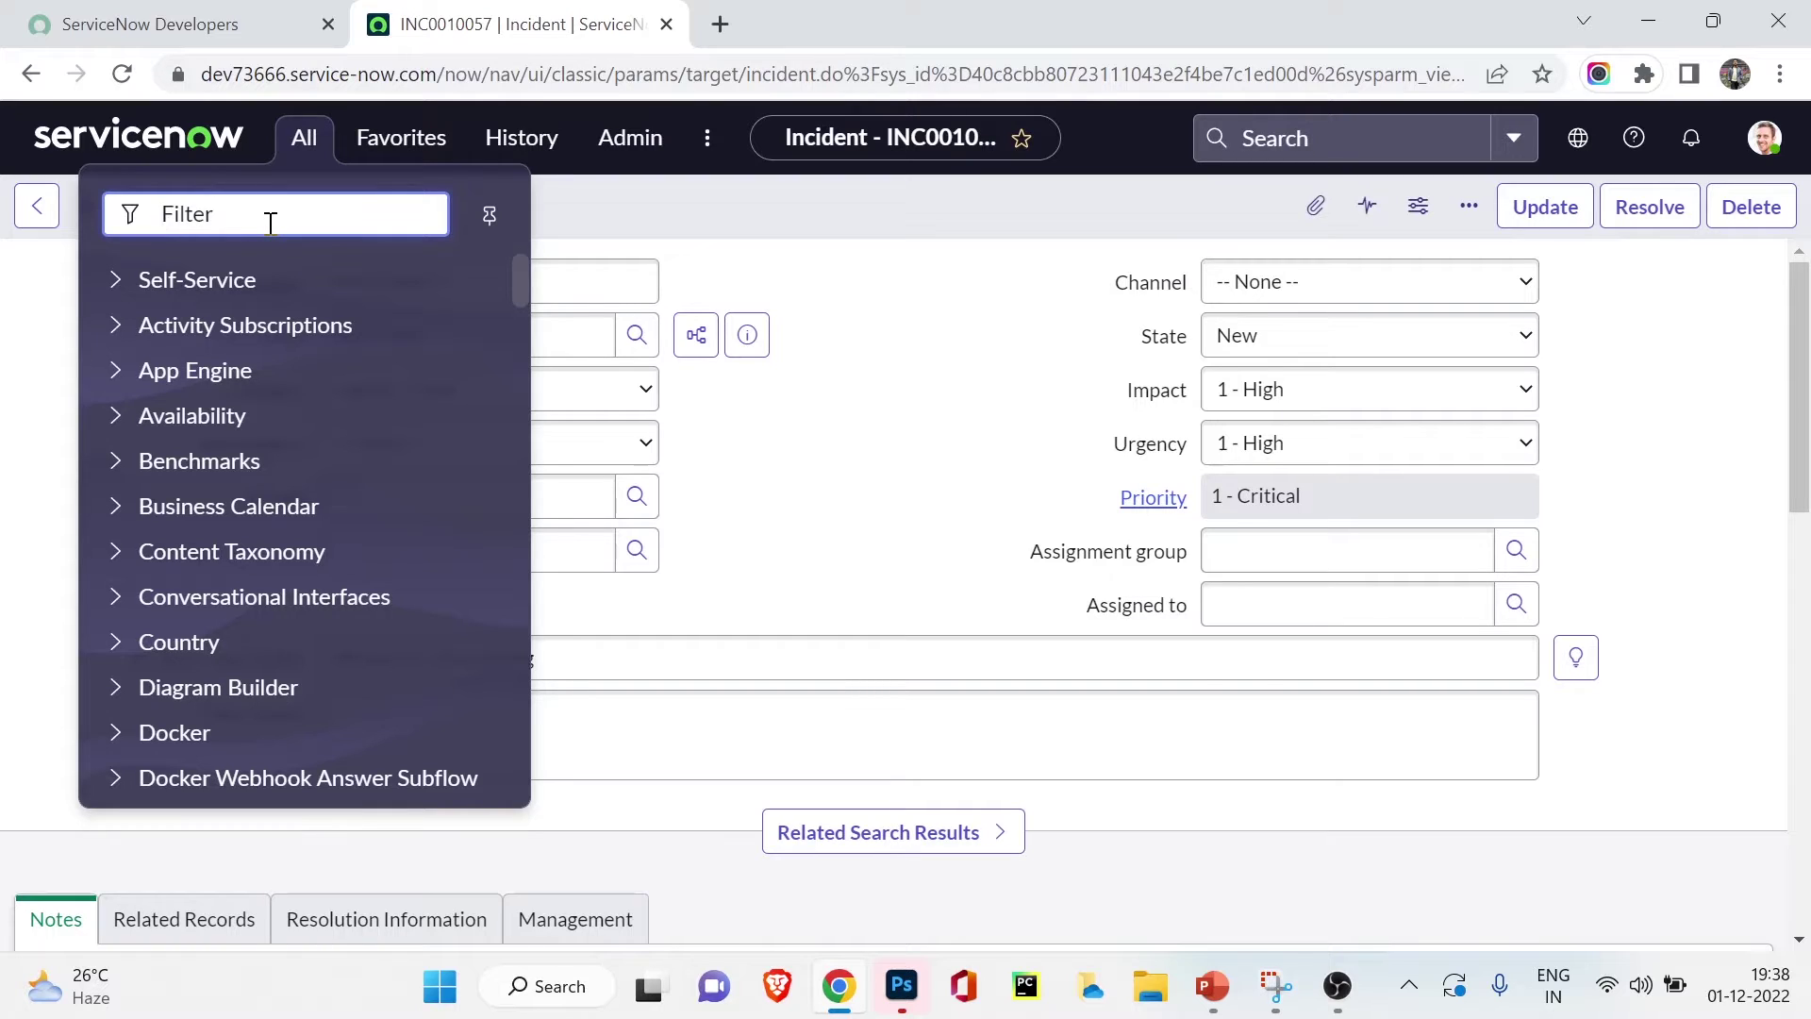
pyautogui.write('prio')
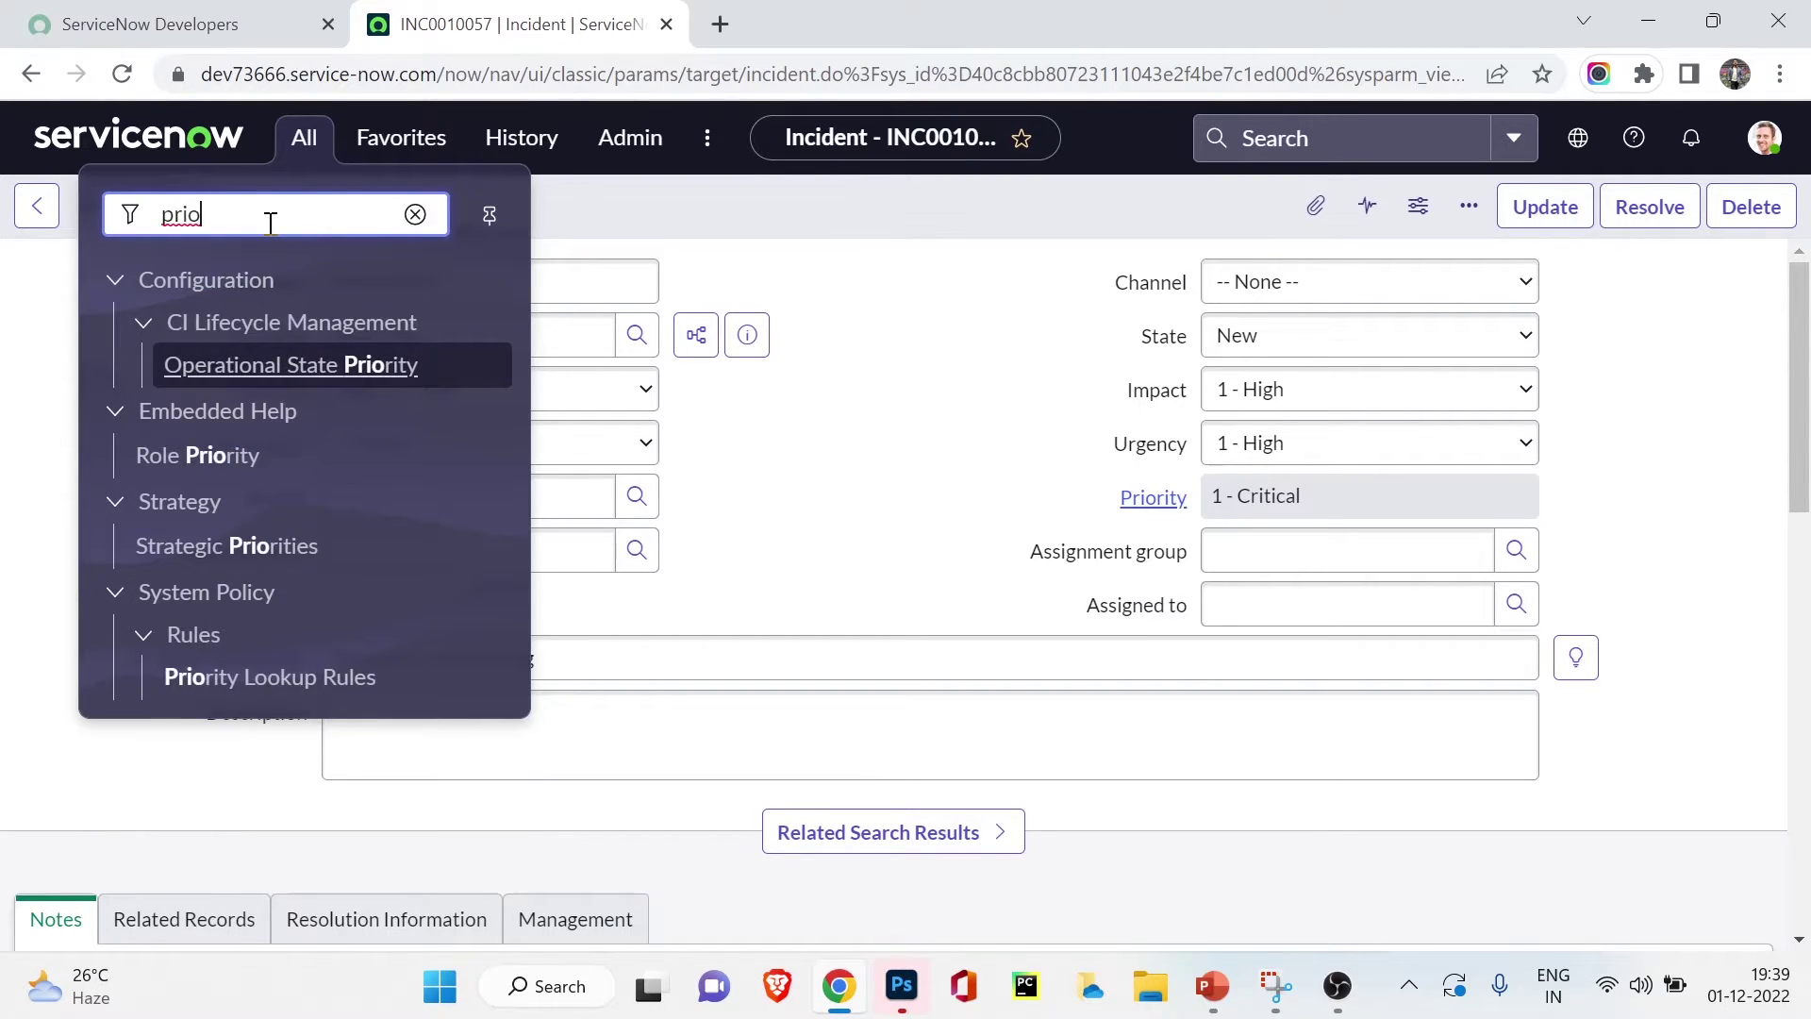
pyautogui.write('rity')
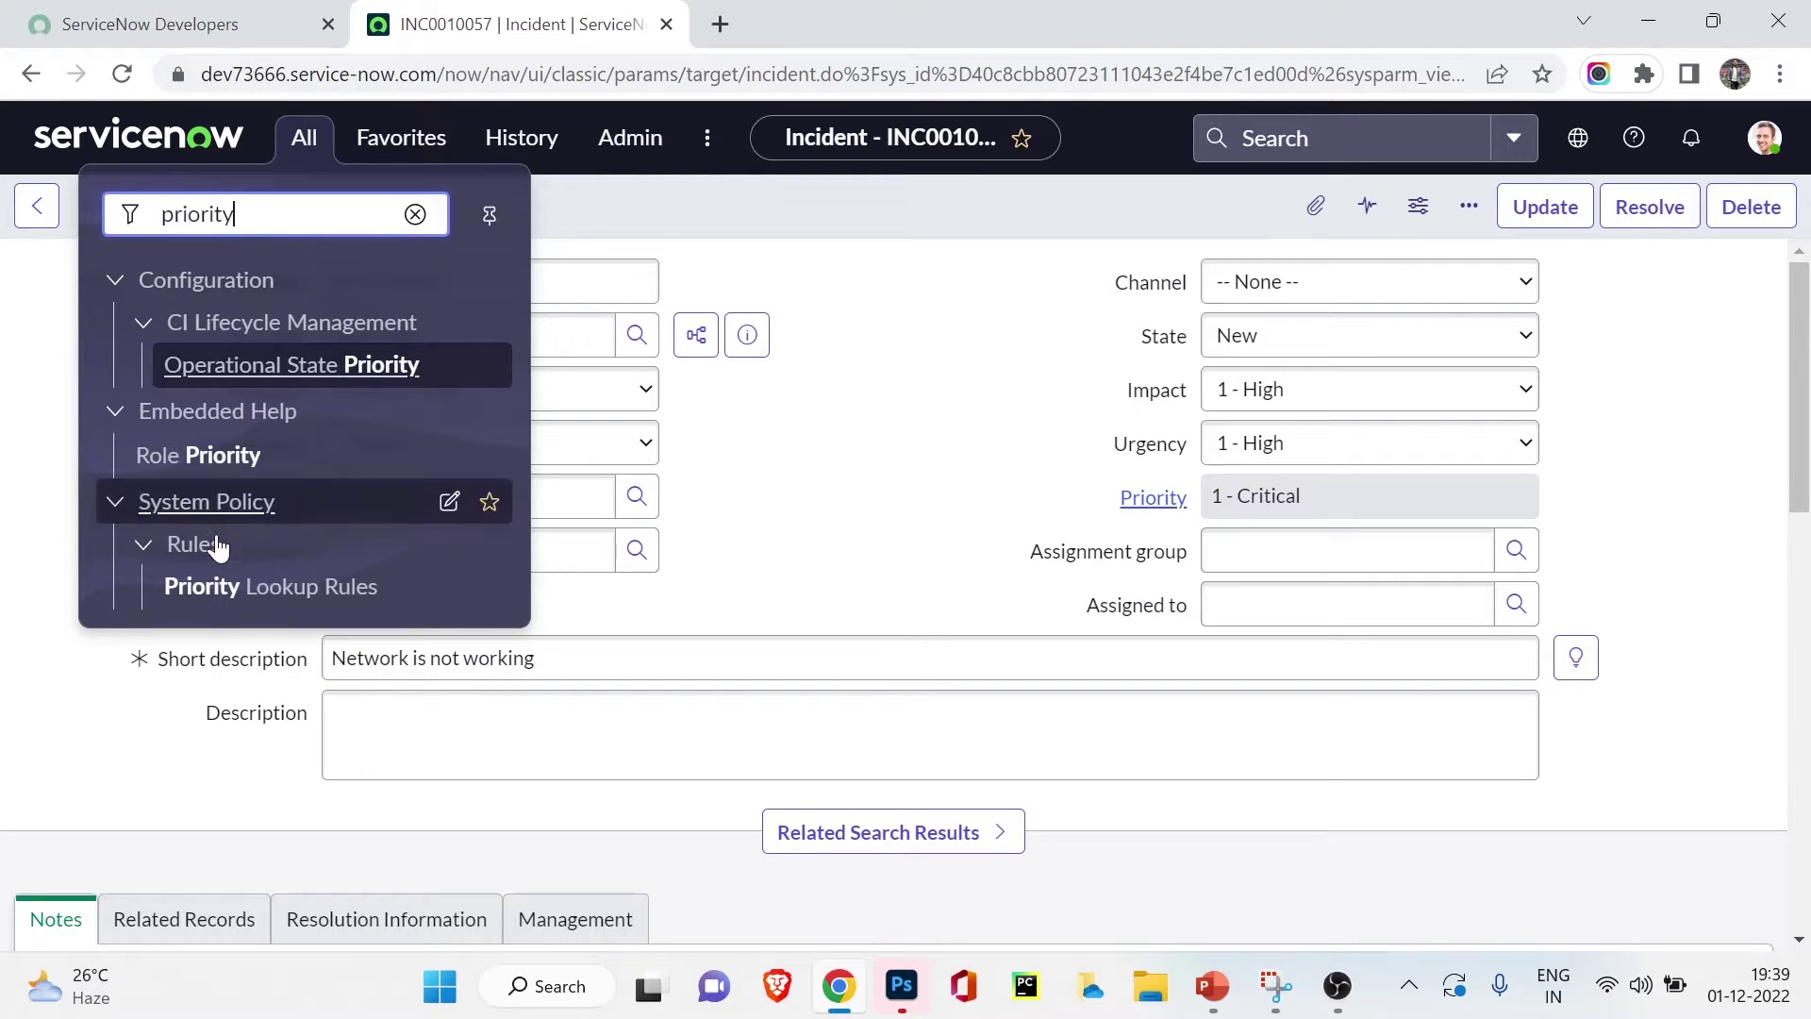
pyautogui.click(251, 594)
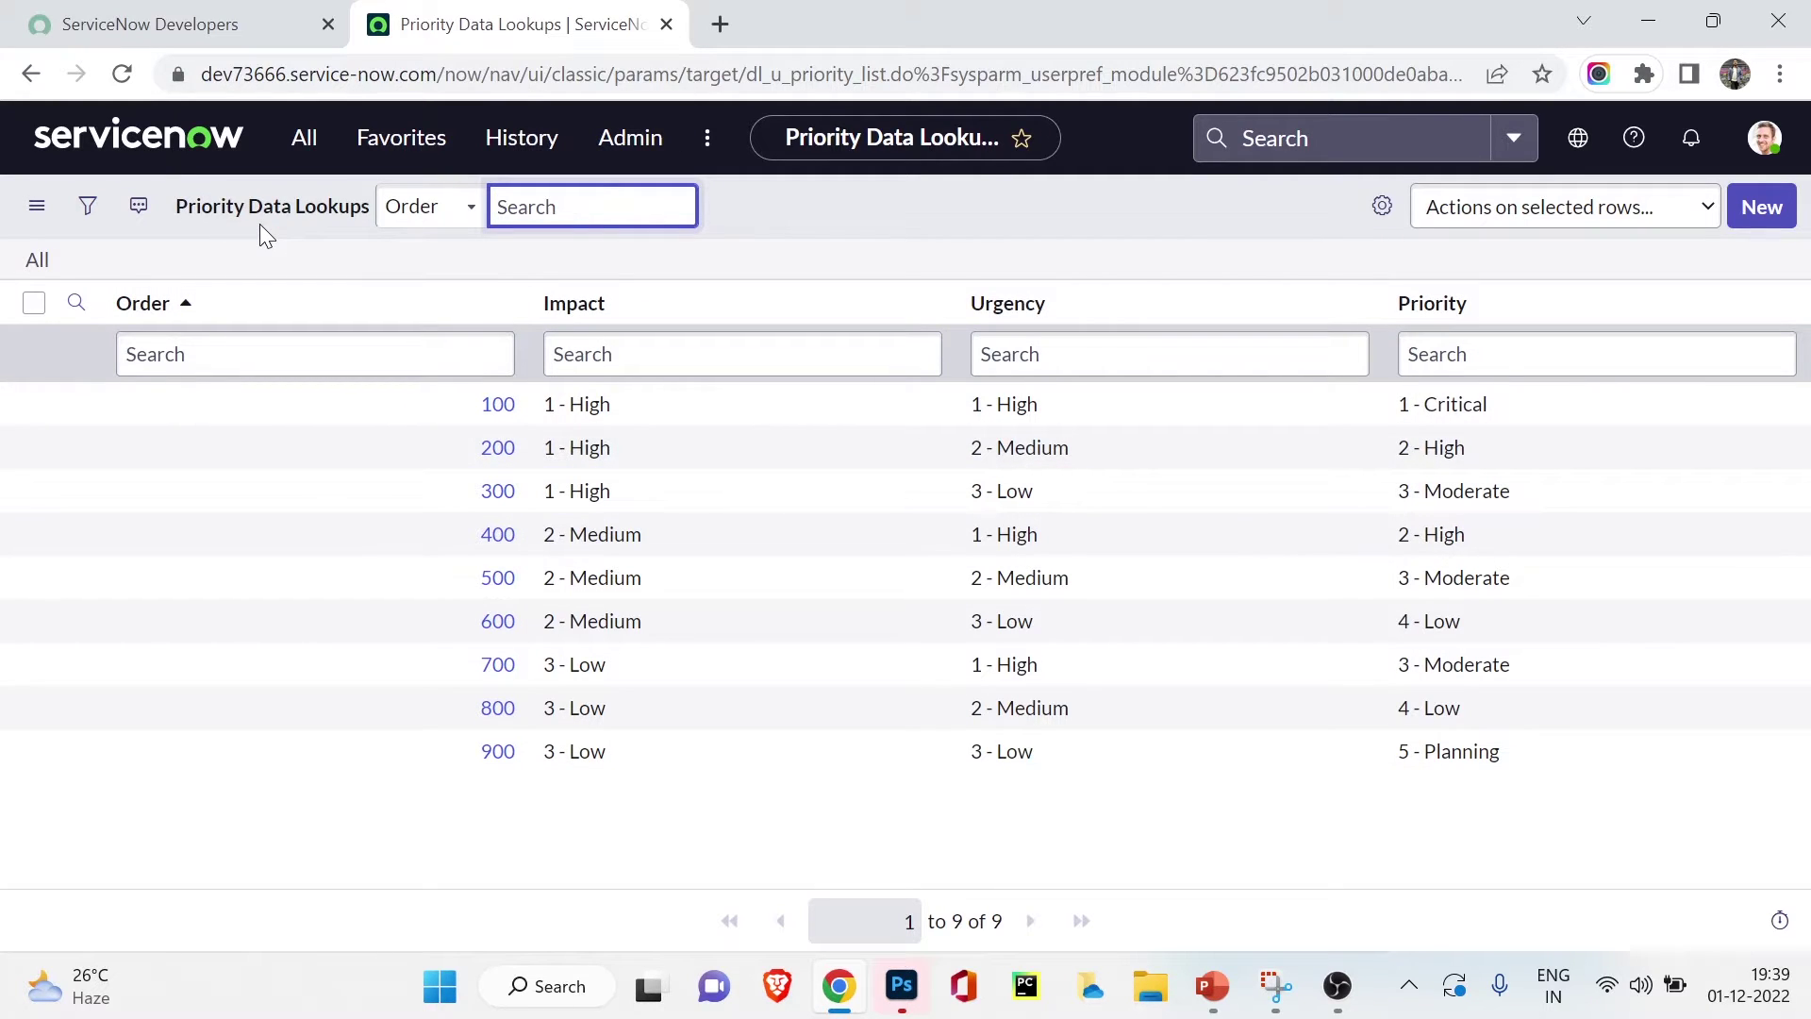
# - Reopen the "Network is not working" incident from the recent history and examine the timing of its attached task SLA
pyautogui.click(494, 143)
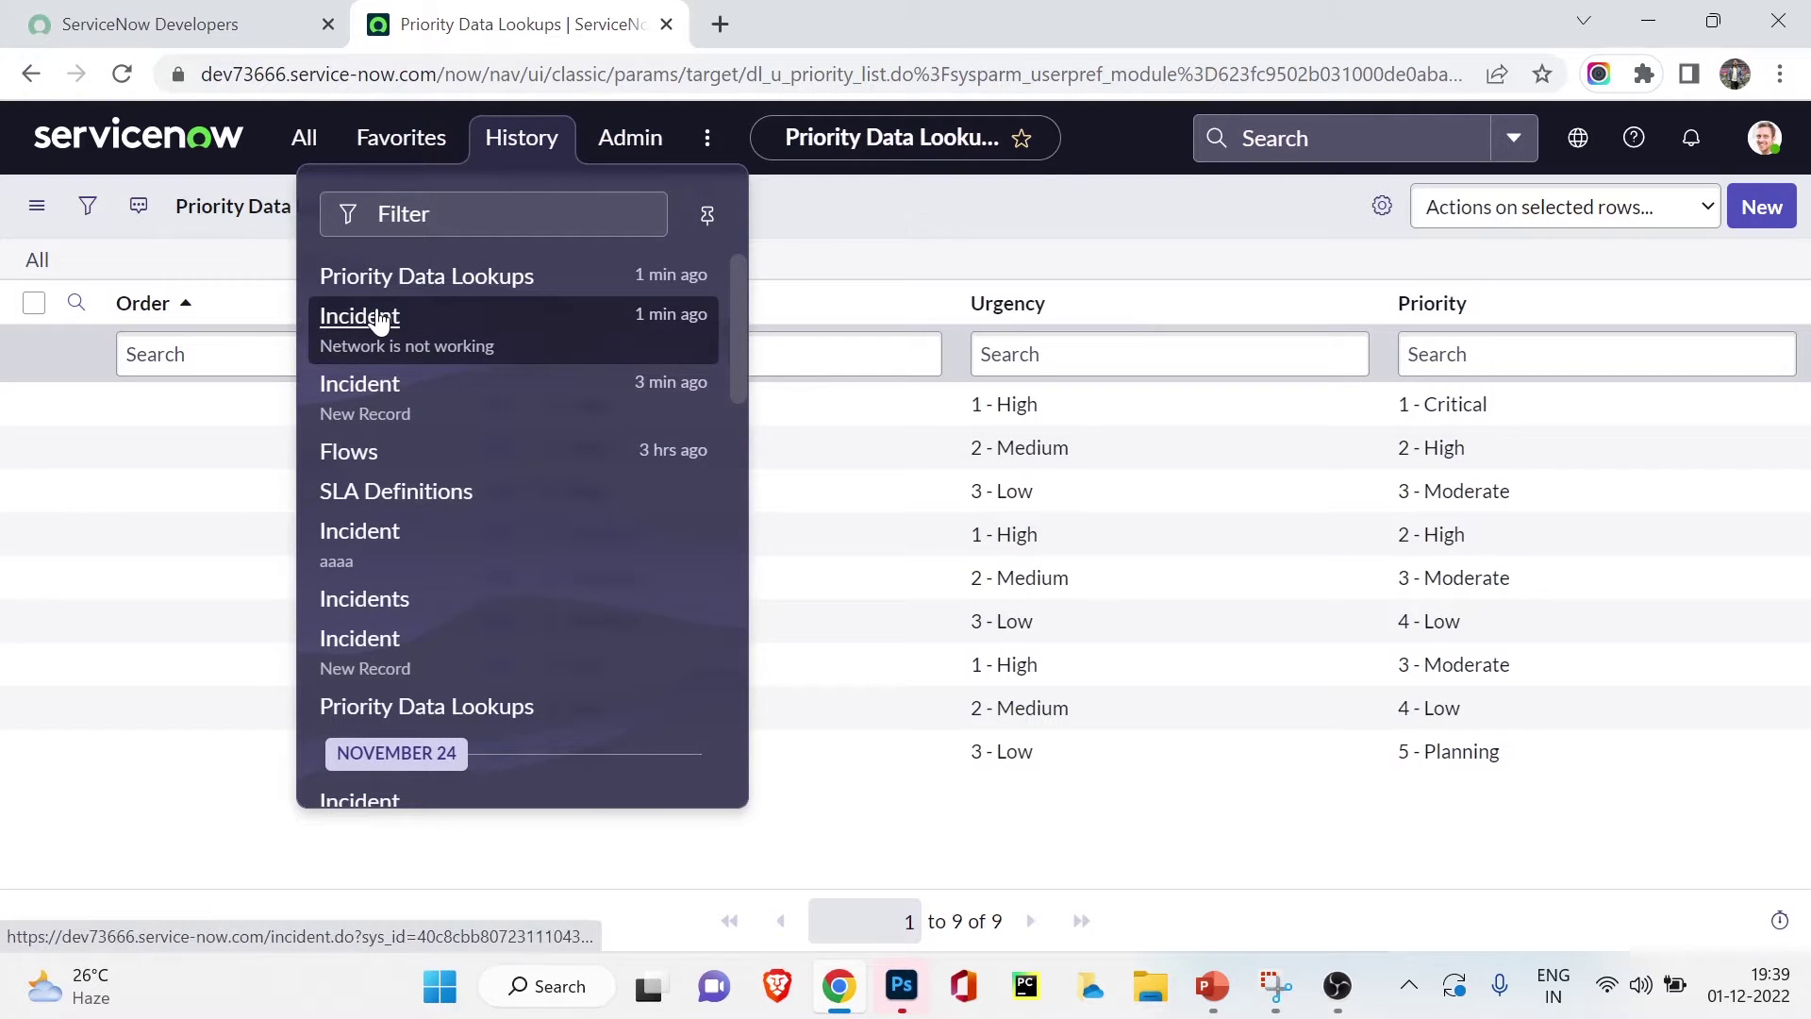
pyautogui.click(378, 319)
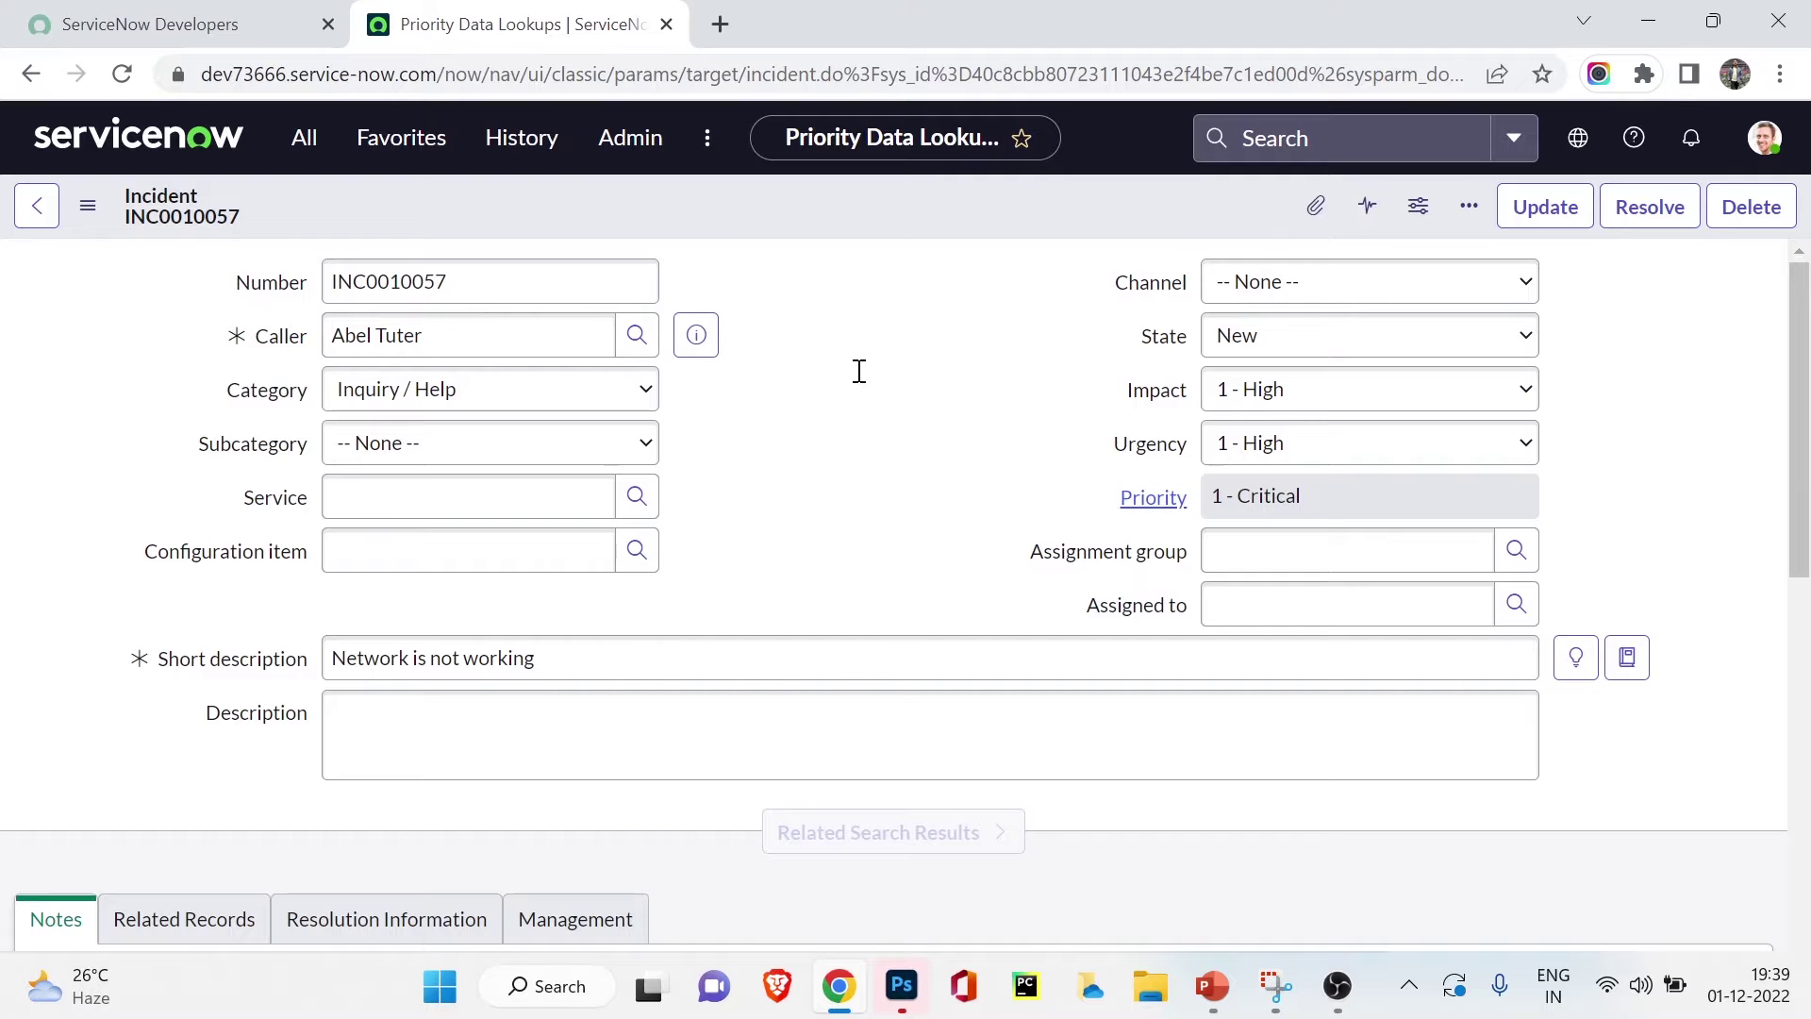
pyautogui.scroll(-1, 854, 372)
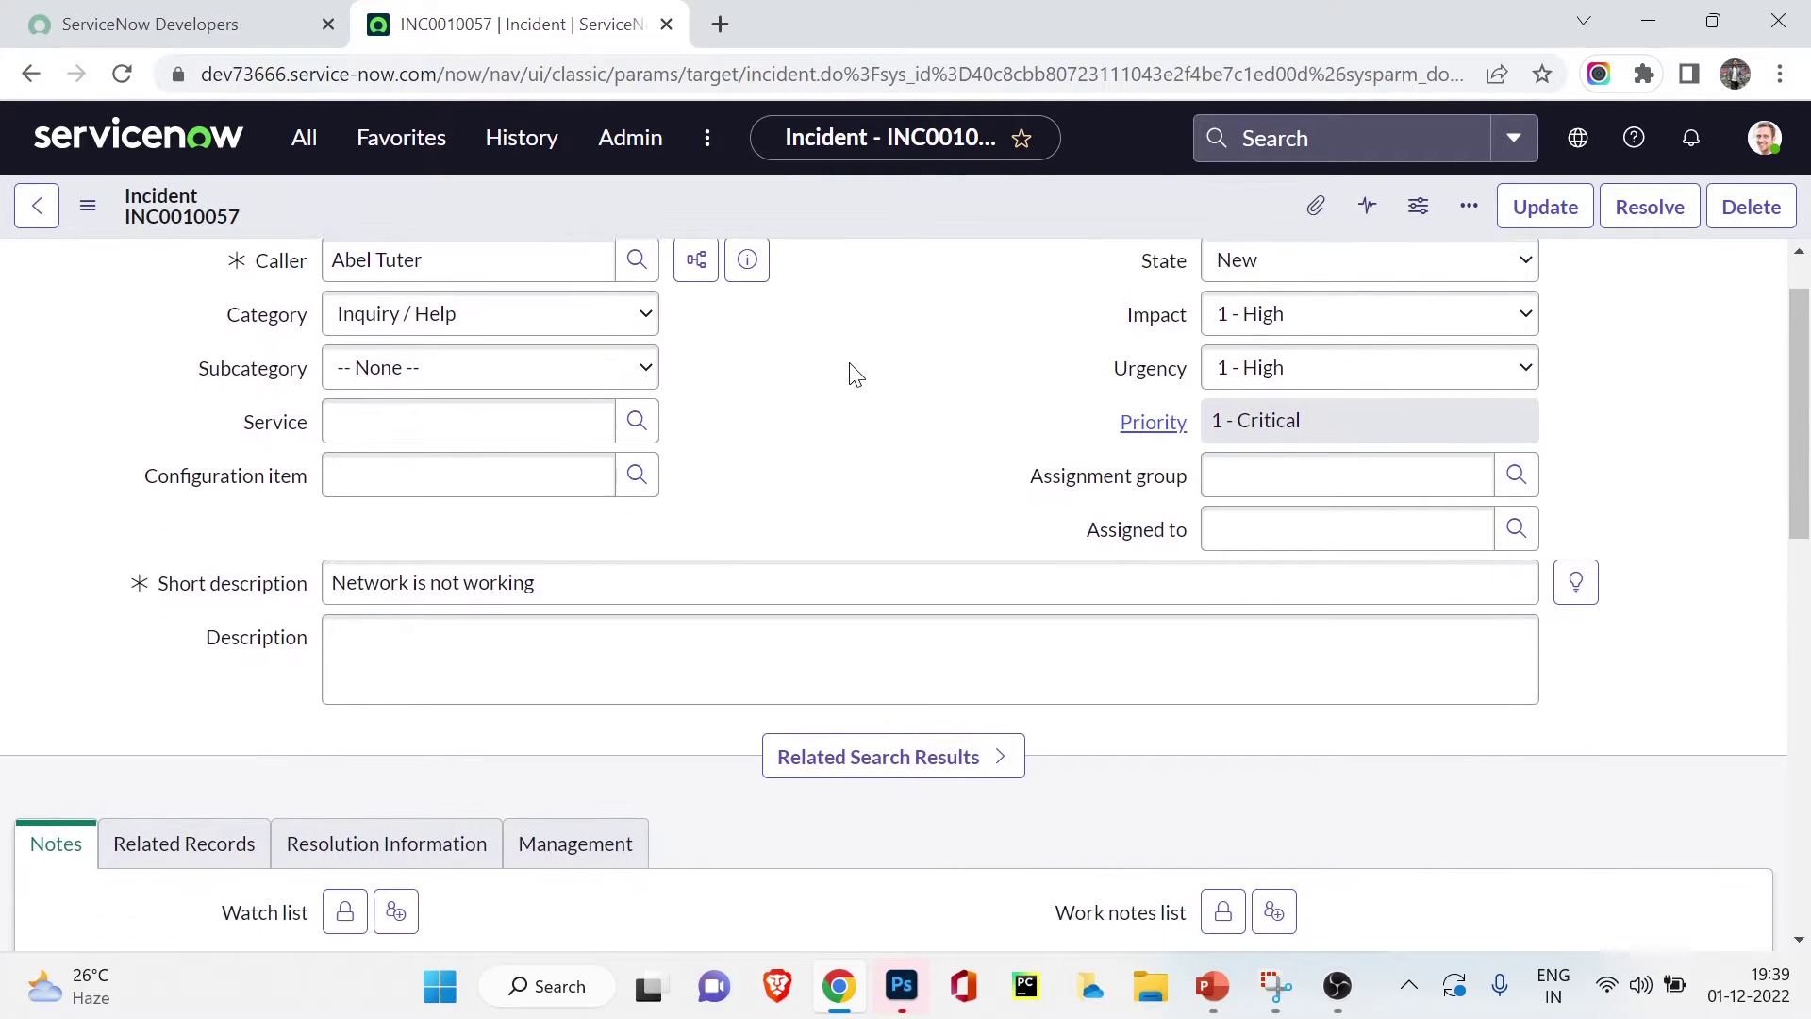
pyautogui.scroll(-10, 854, 373)
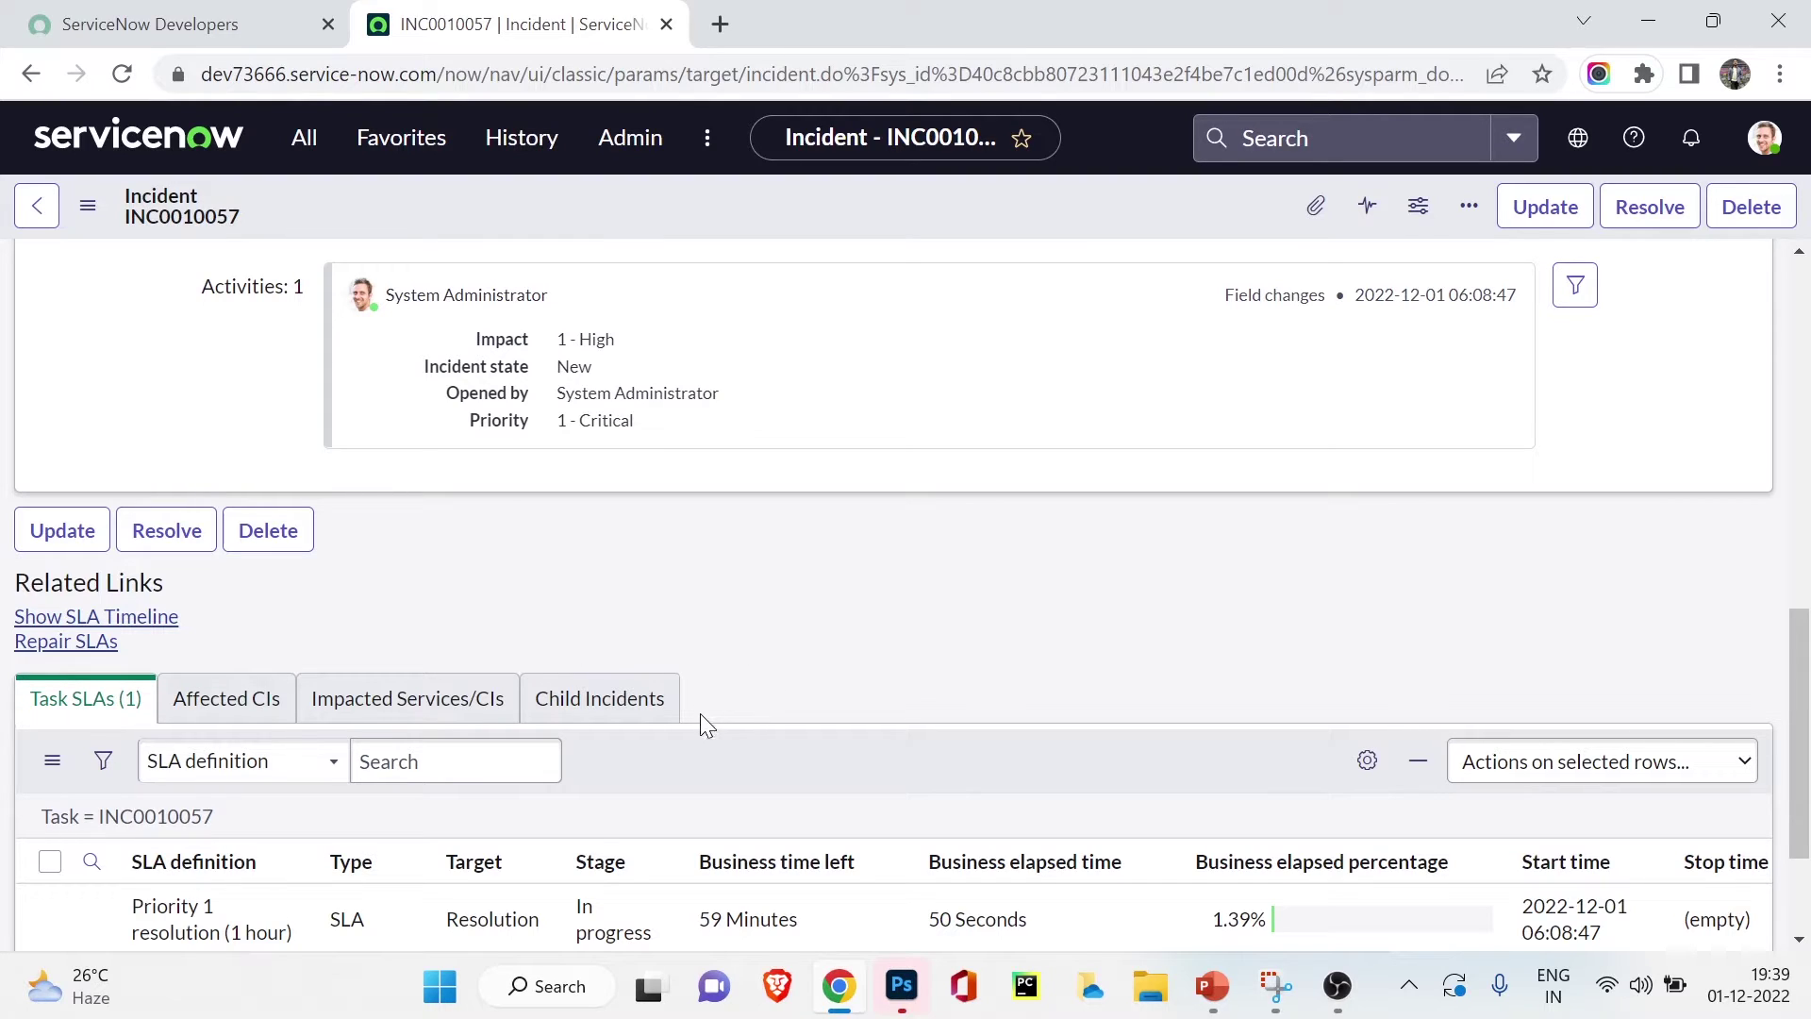
pyautogui.scroll(-2, 658, 607)
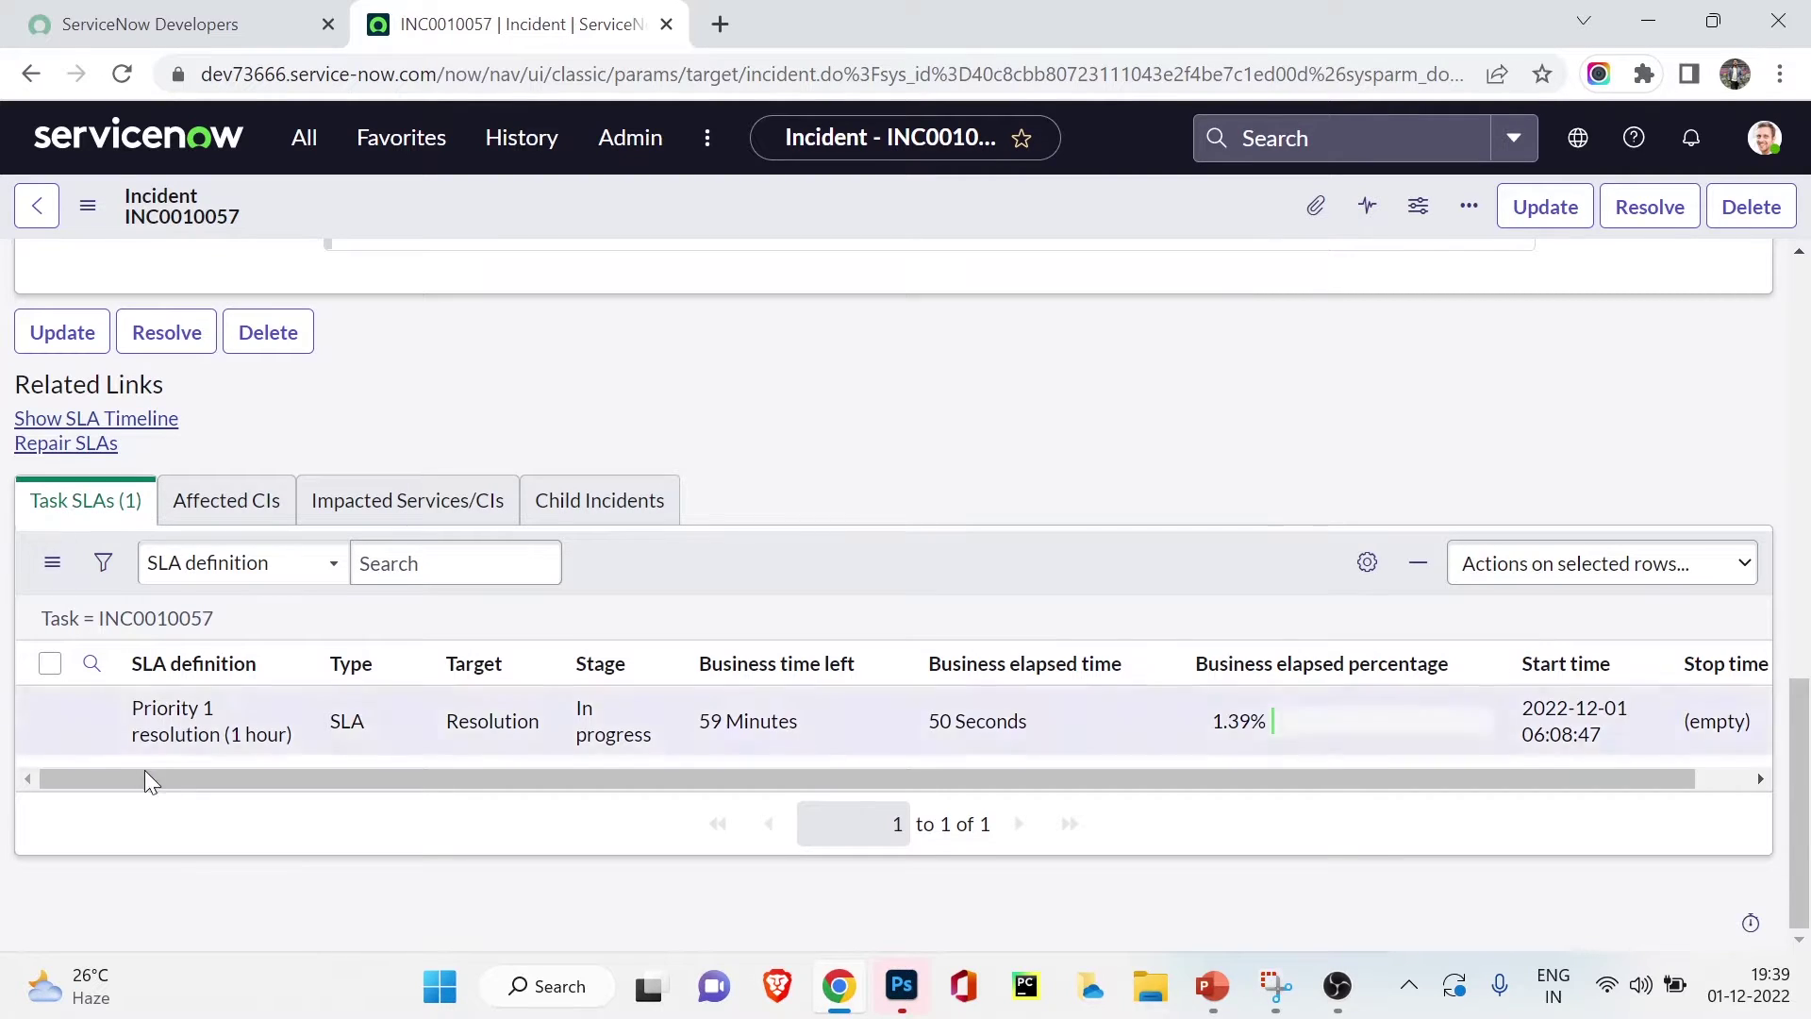
pyautogui.scroll(2, 203, 755)
pyautogui.scroll(-2, 204, 754)
pyautogui.scroll(1, 202, 752)
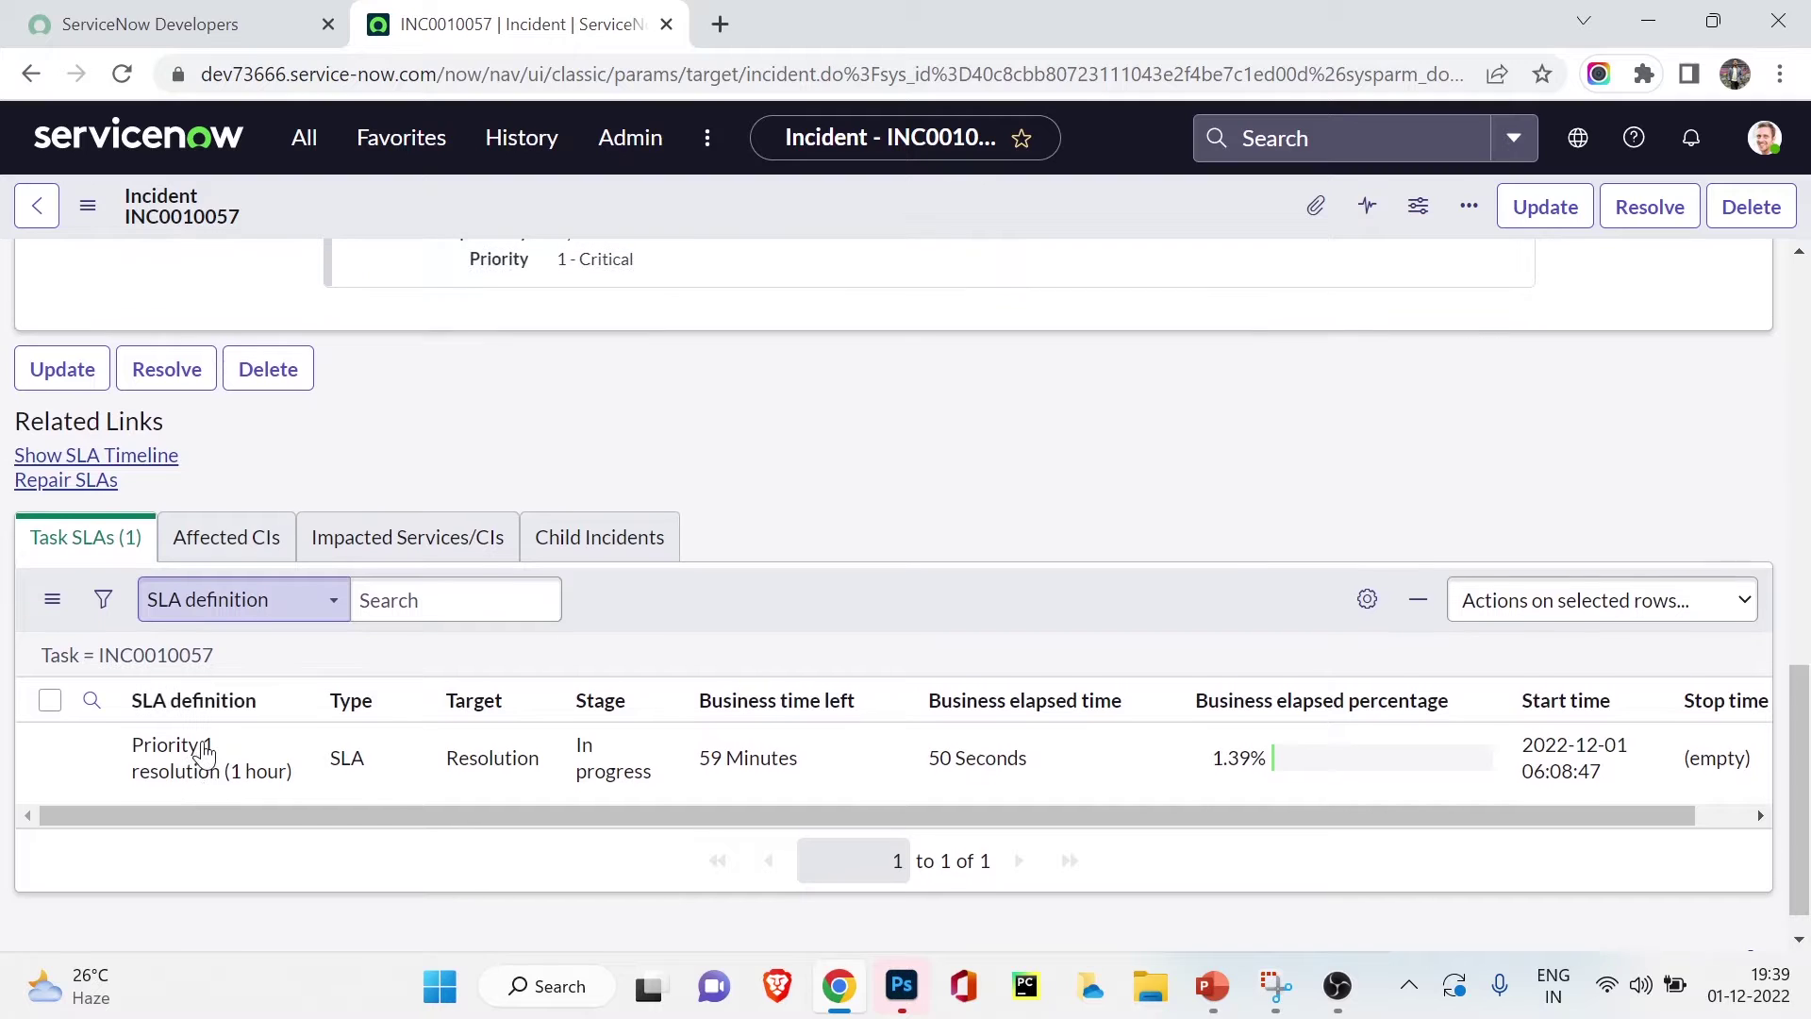
pyautogui.scroll(-1, 195, 745)
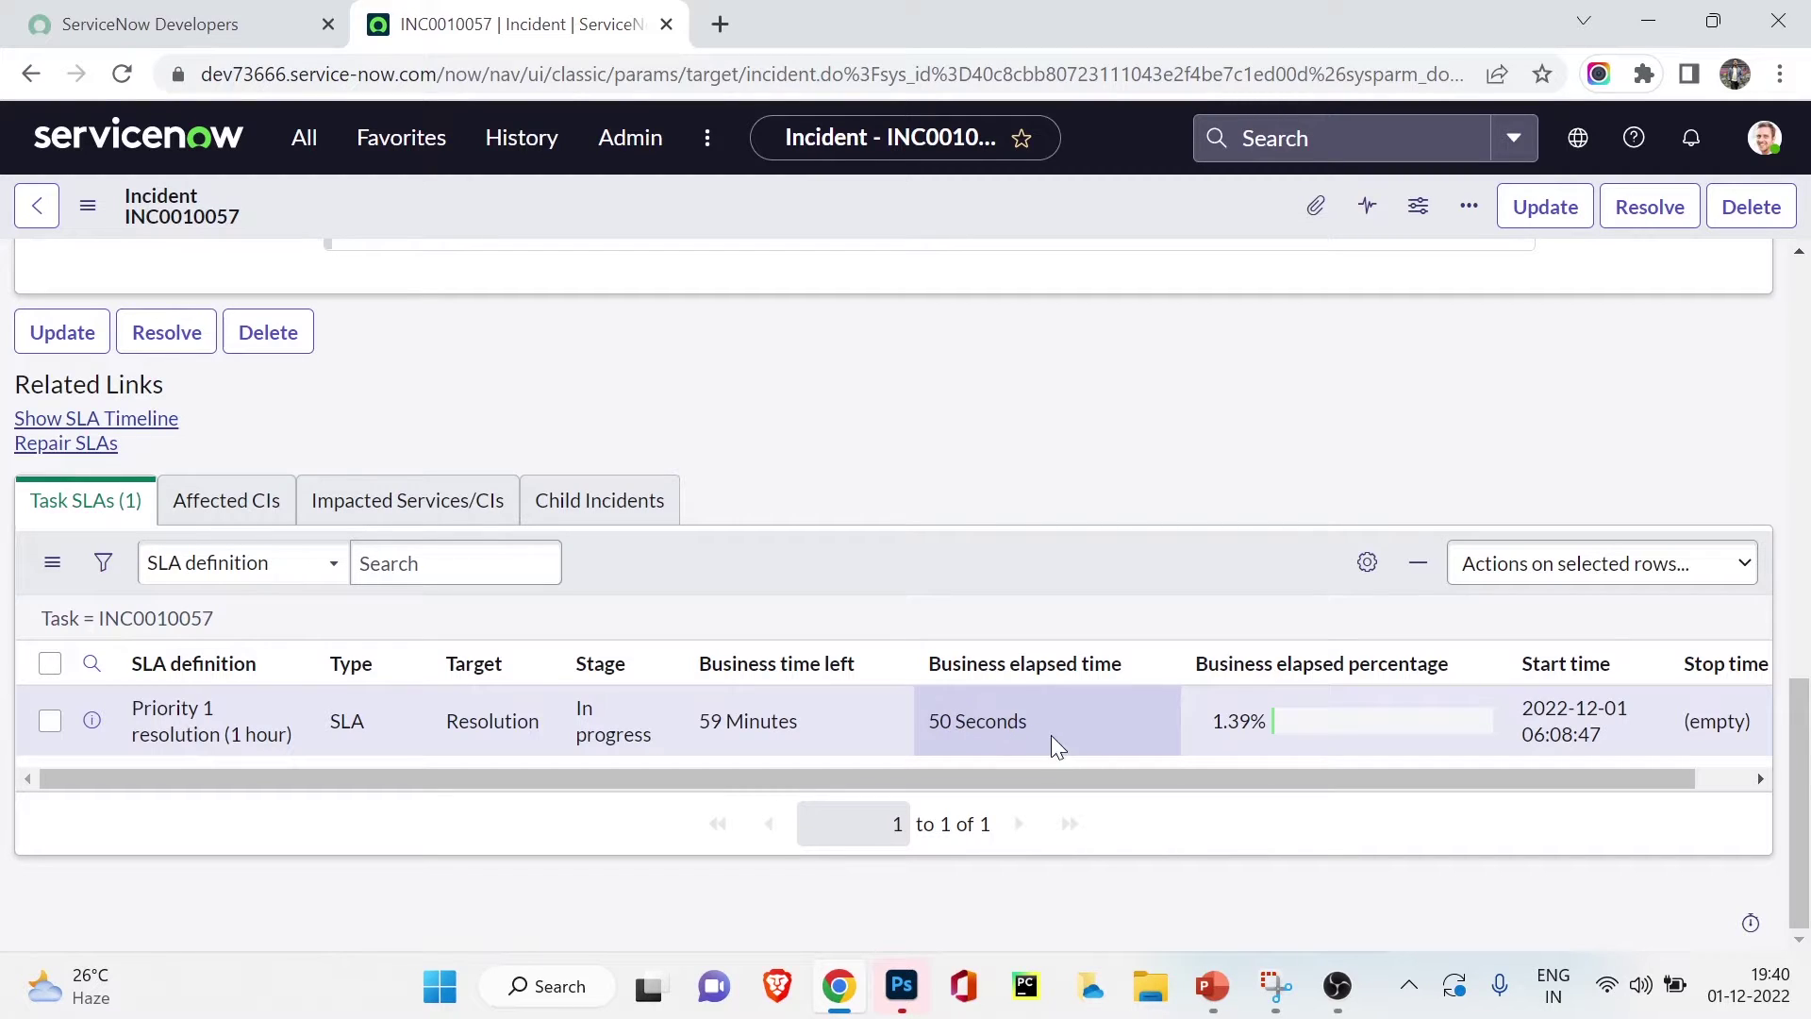
pyautogui.moveTo(1276, 722)
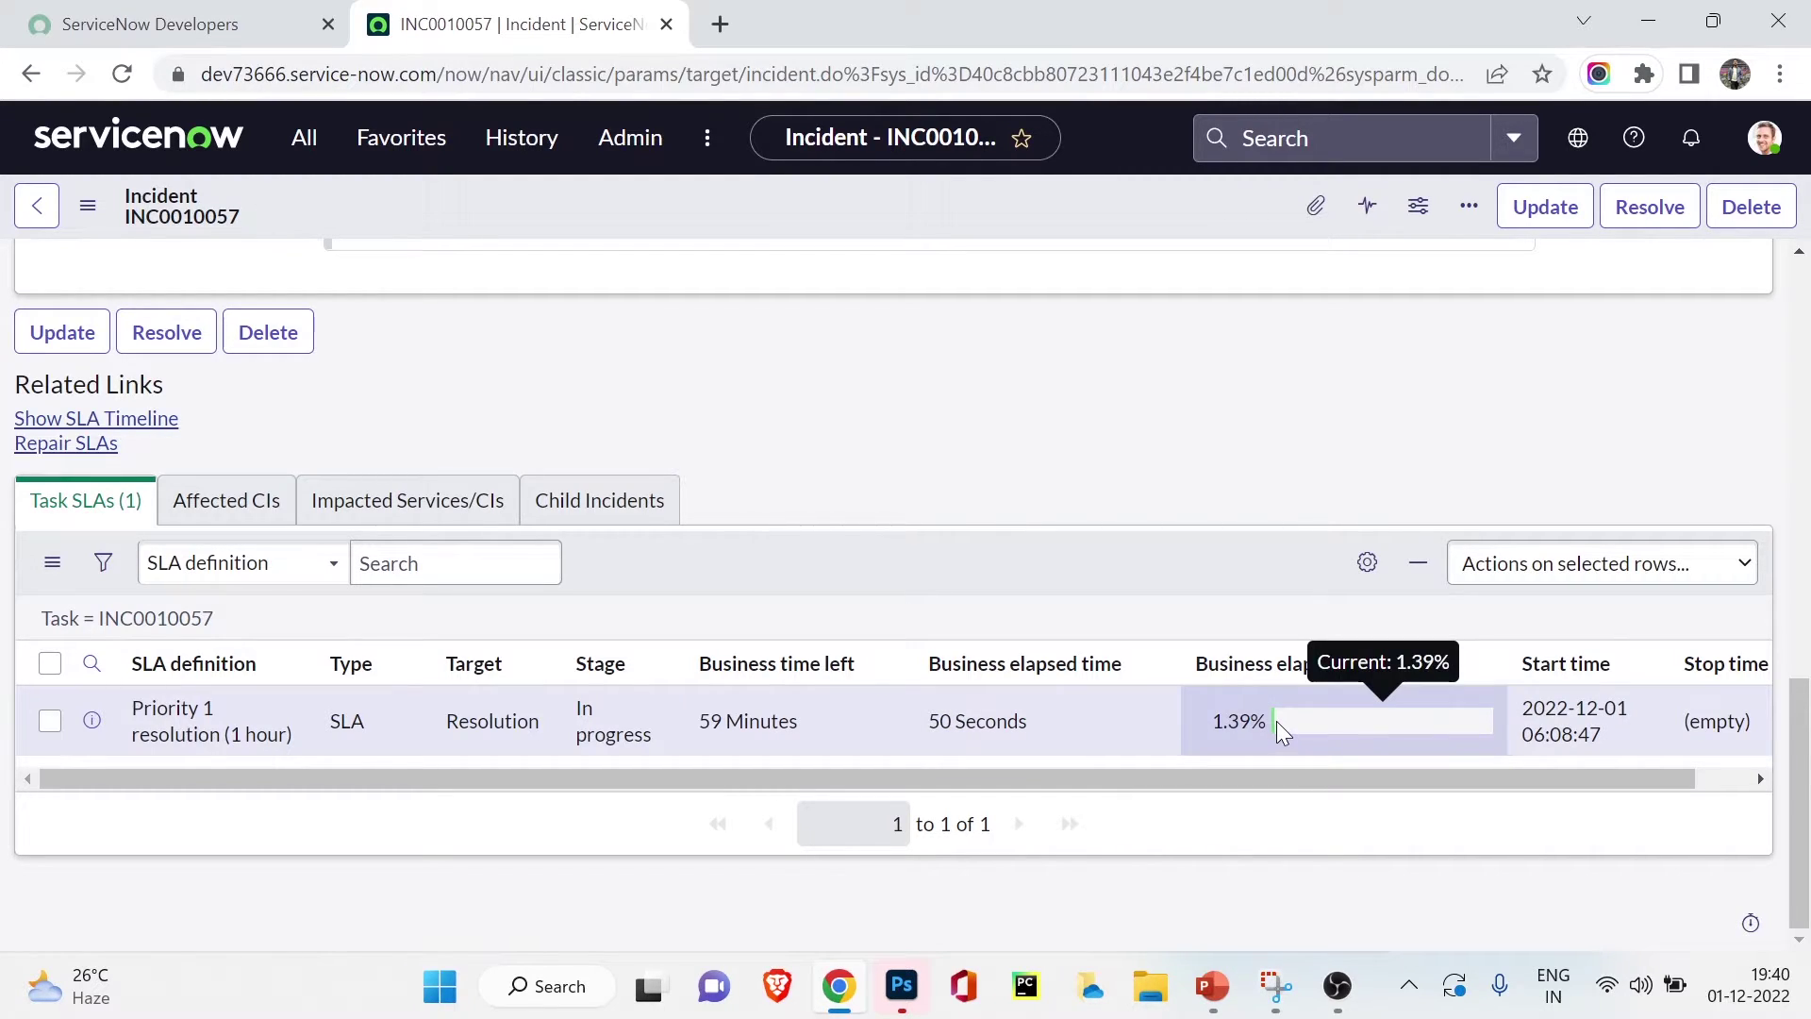
# - Reload the incident form and check the task SLA's business time left, elapsed time and elapsed percentage again
pyautogui.rightClick(906, 200)
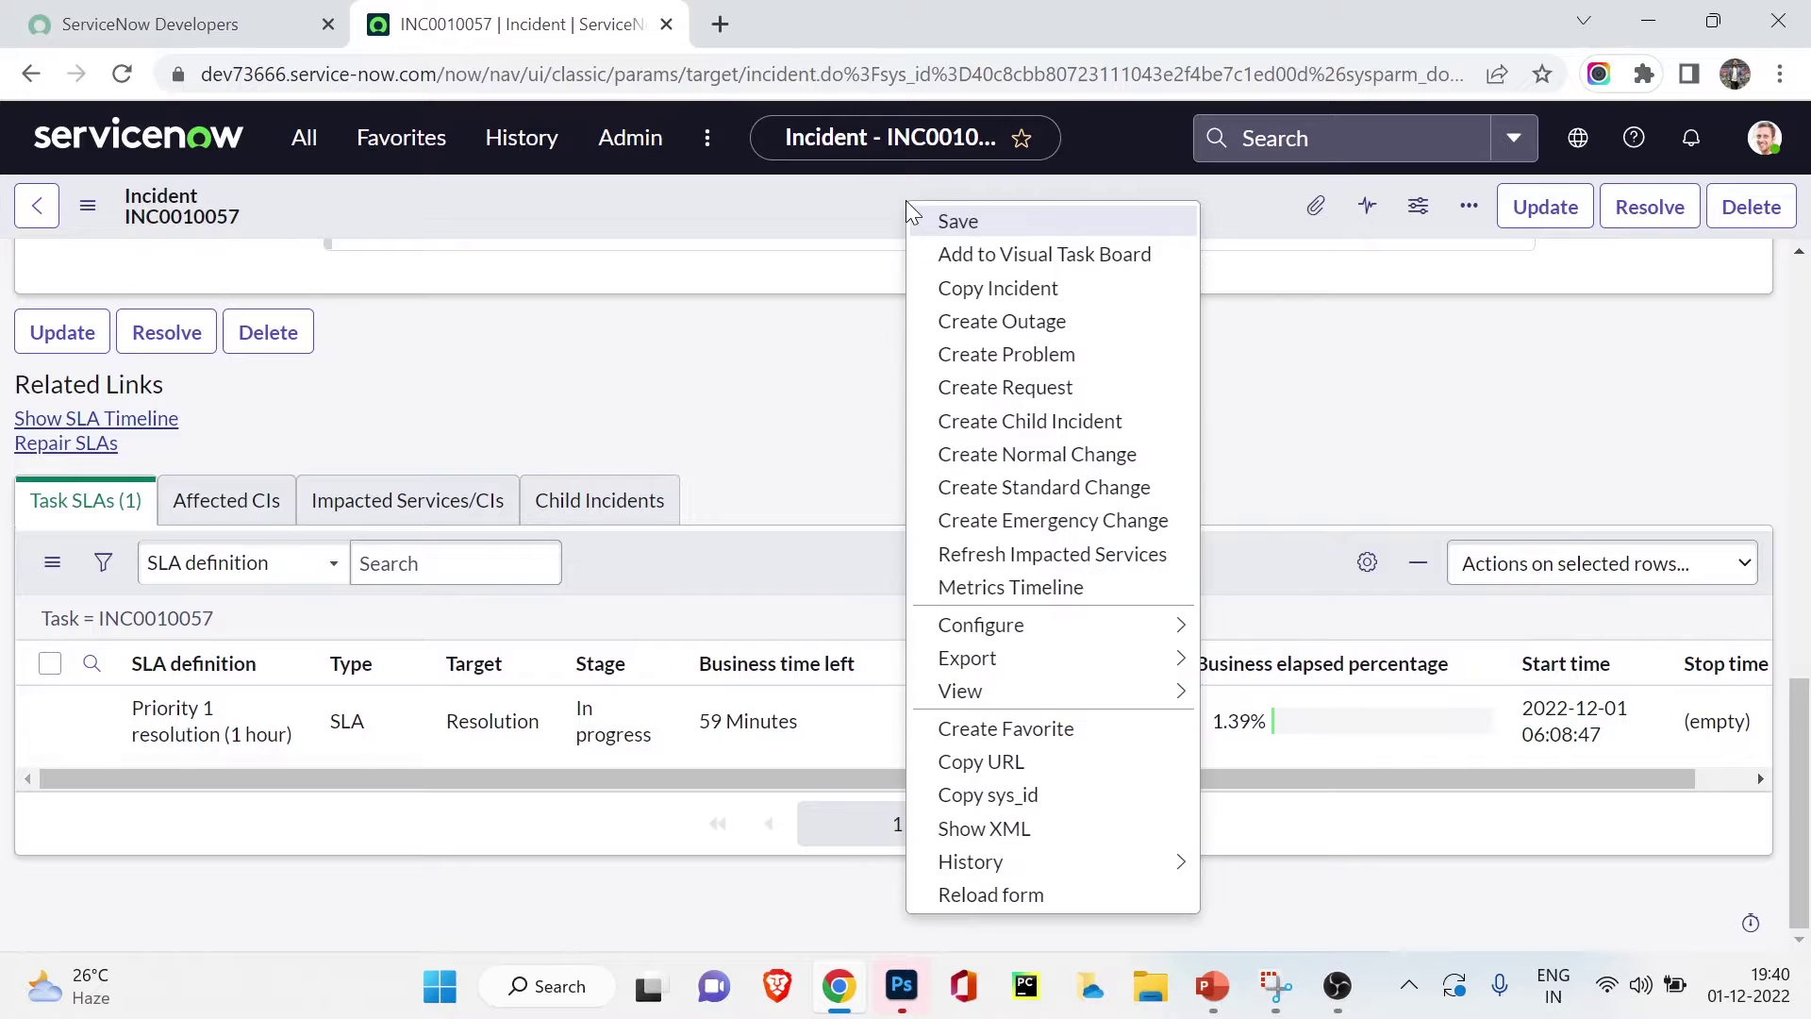
pyautogui.click(953, 891)
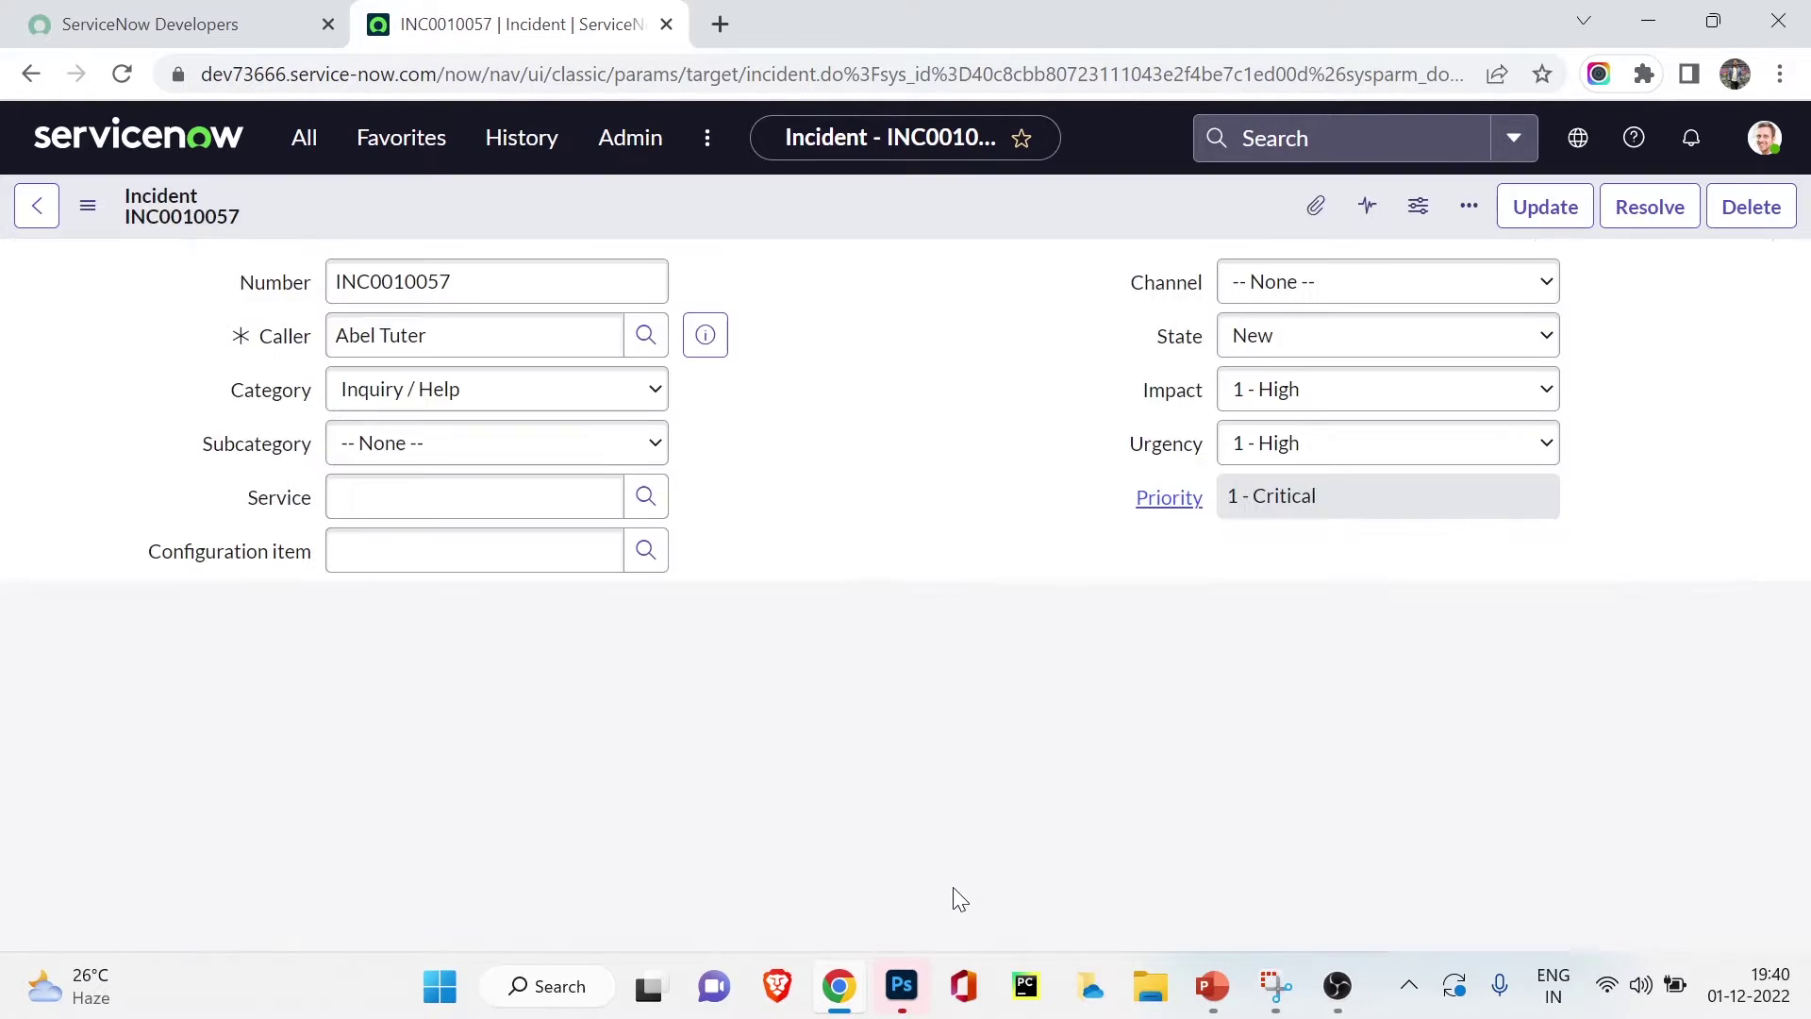
pyautogui.scroll(-3, 927, 540)
pyautogui.scroll(-8, 931, 526)
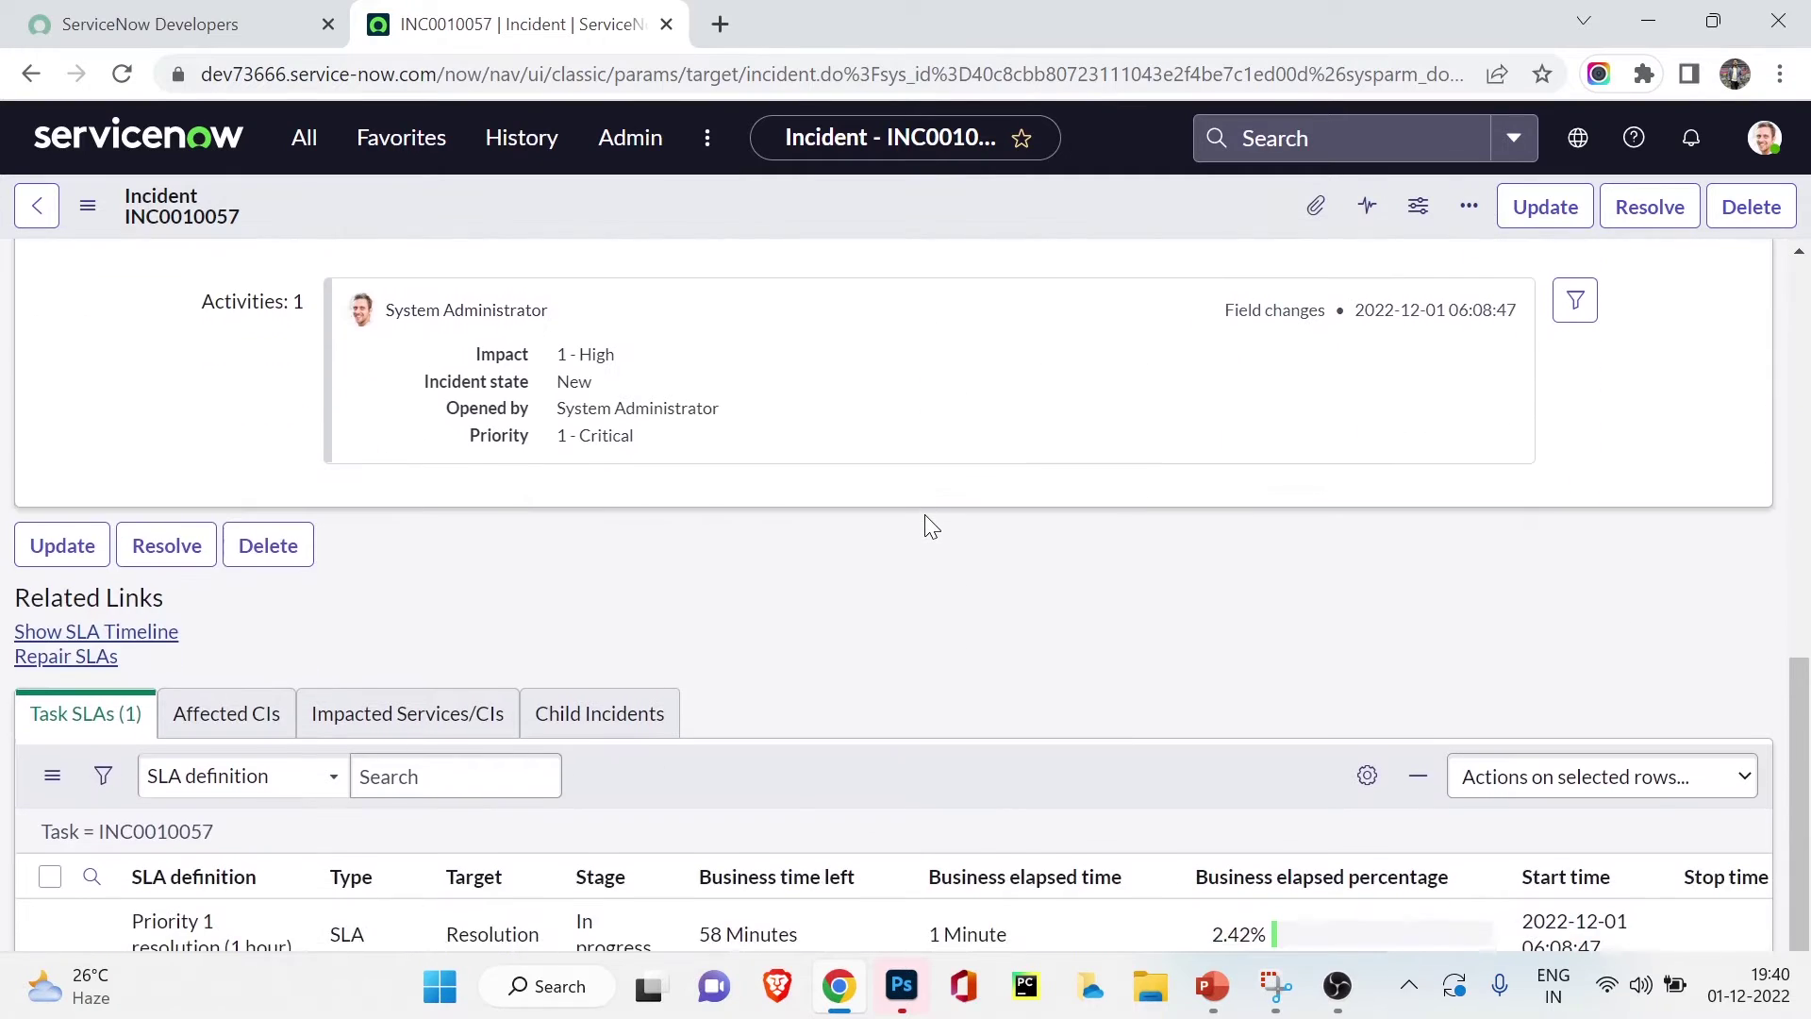
pyautogui.scroll(-1, 932, 528)
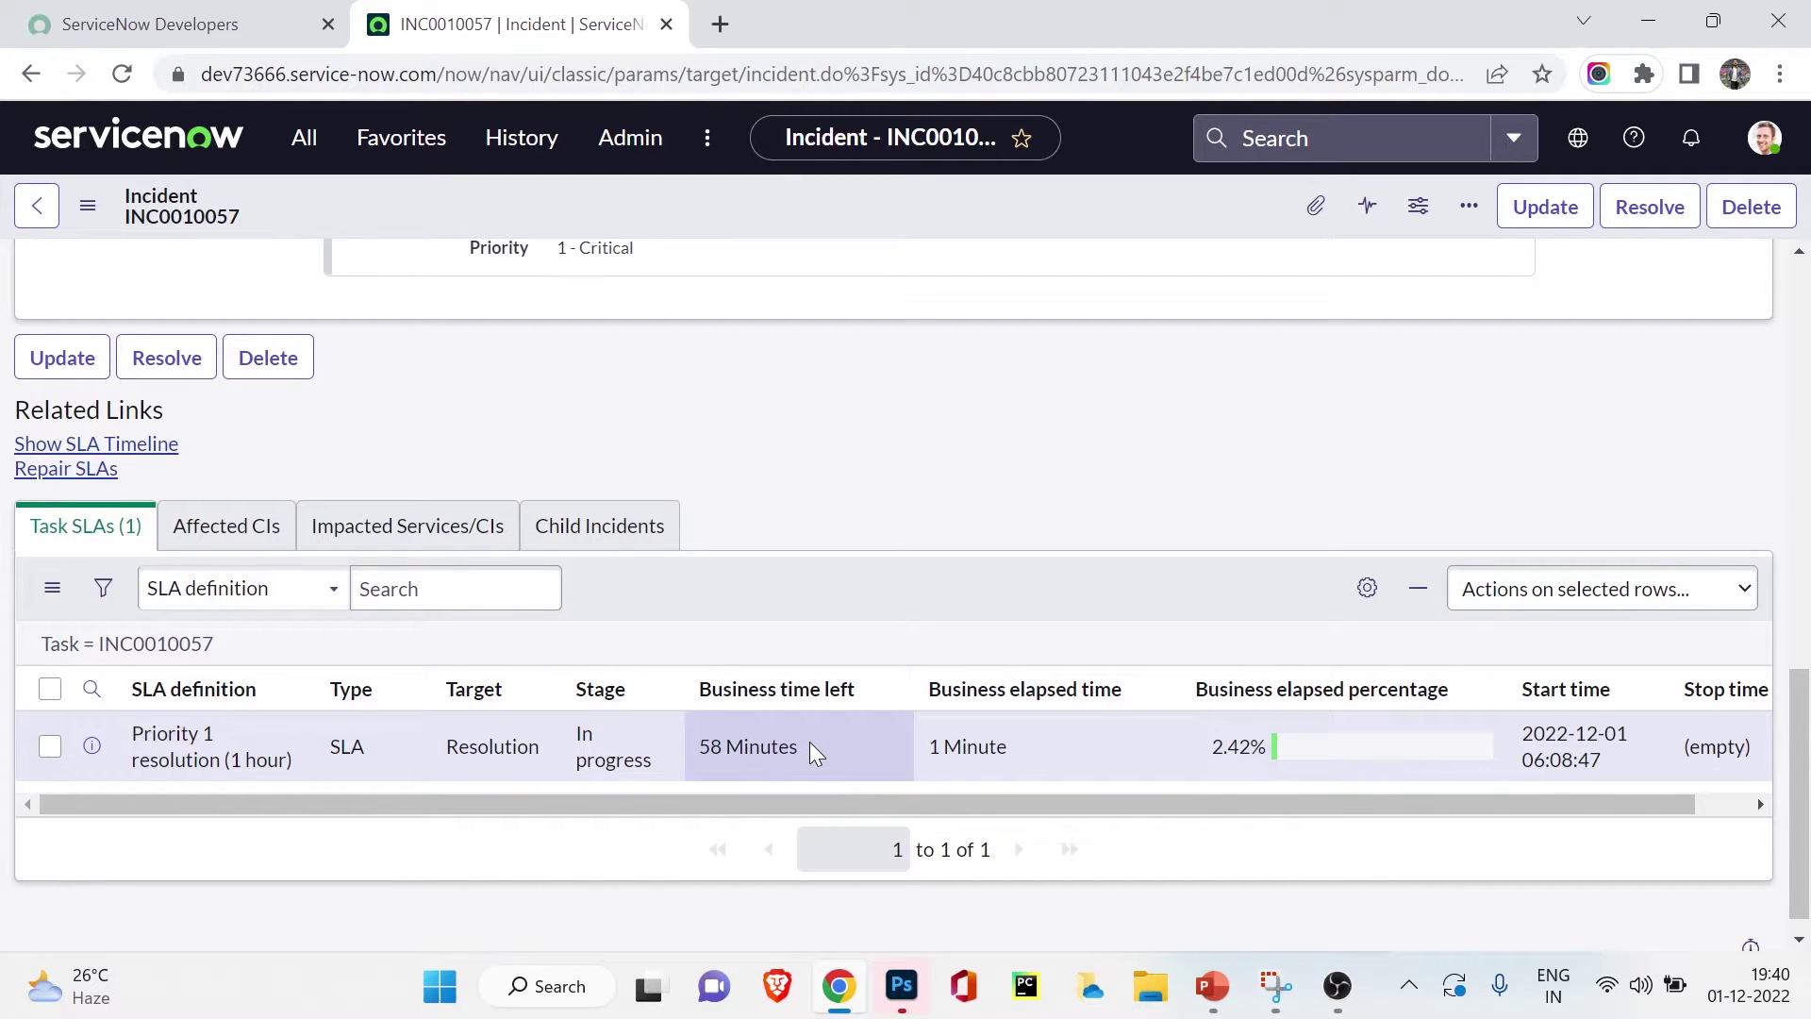
pyautogui.scroll(5, 810, 742)
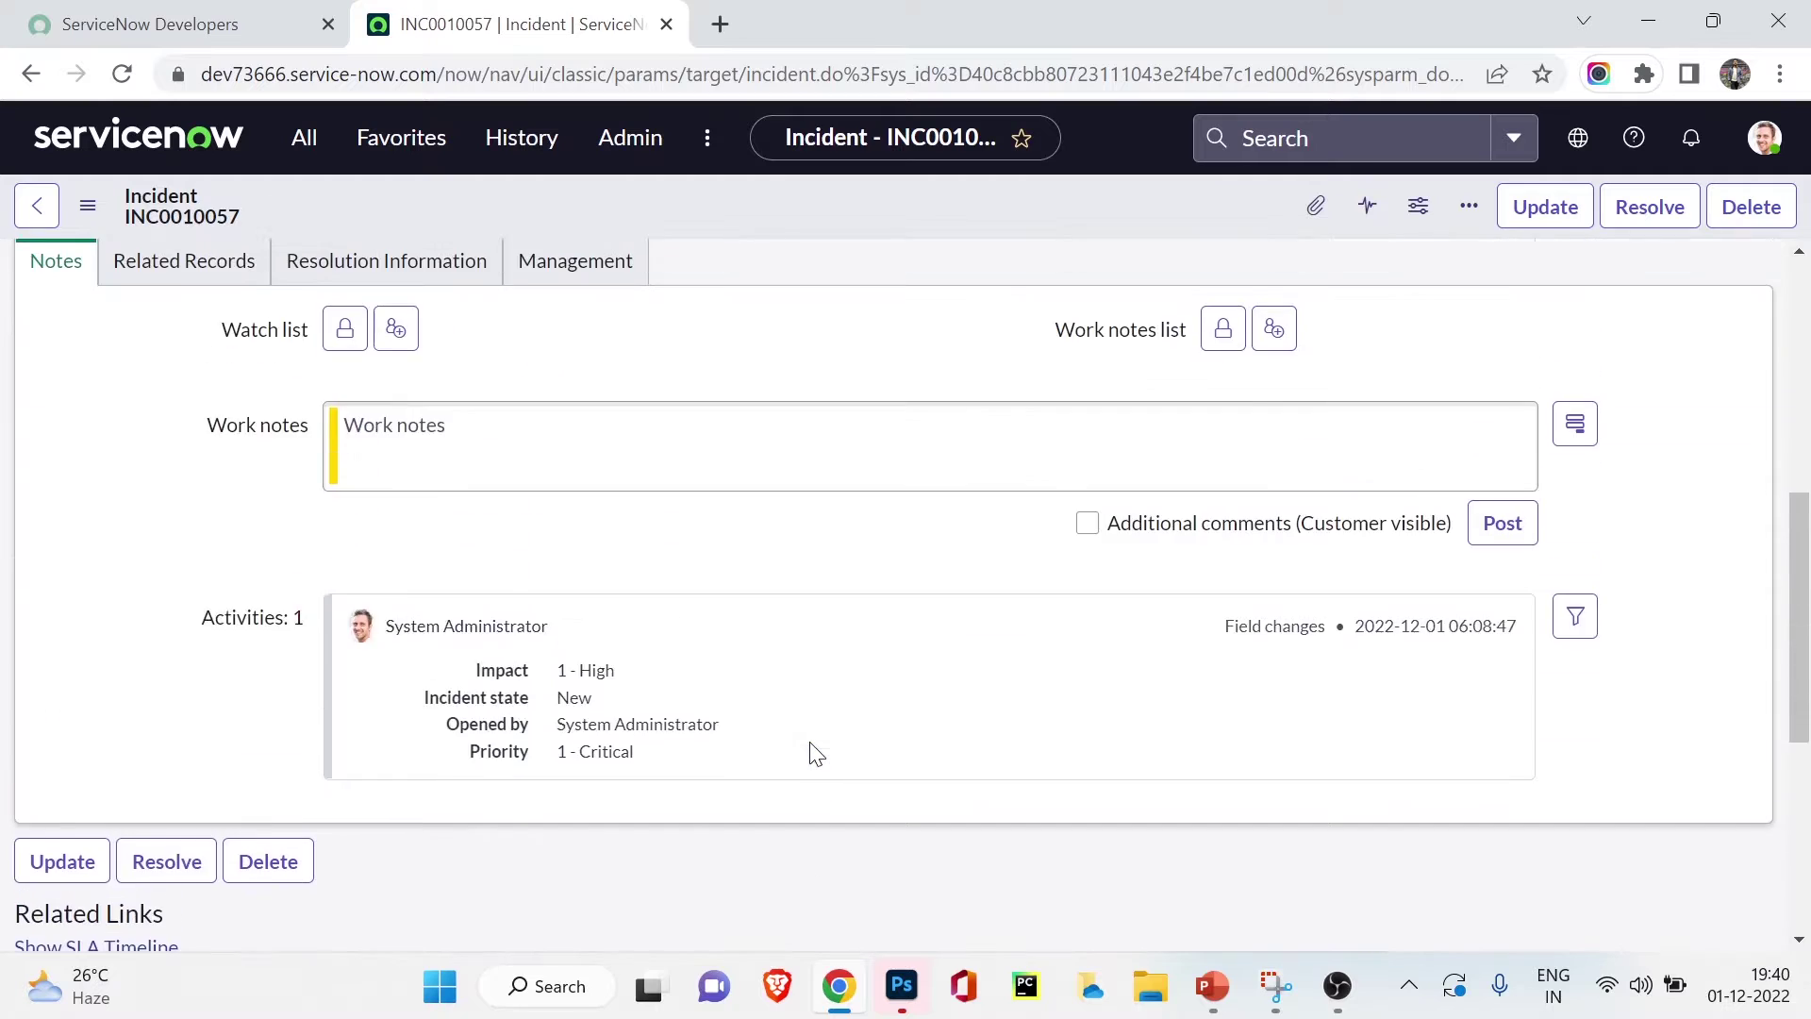
pyautogui.scroll(-5, 810, 741)
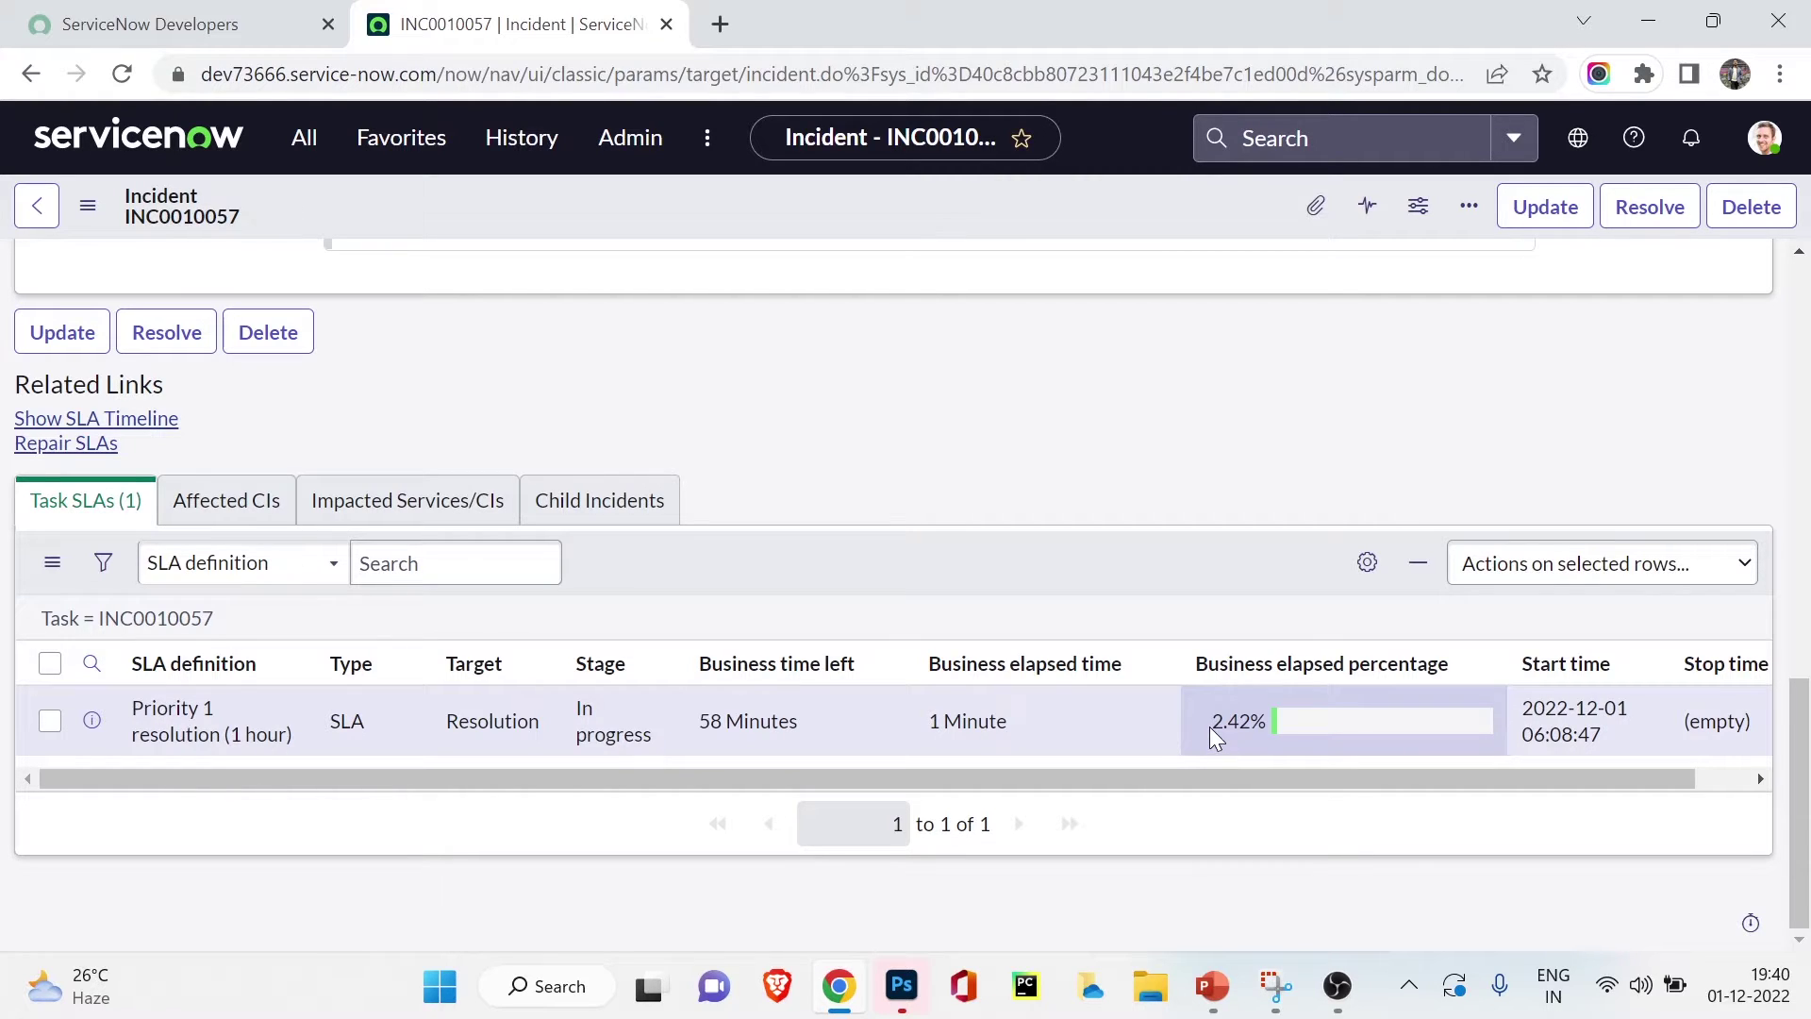
pyautogui.scroll(1, 1211, 724)
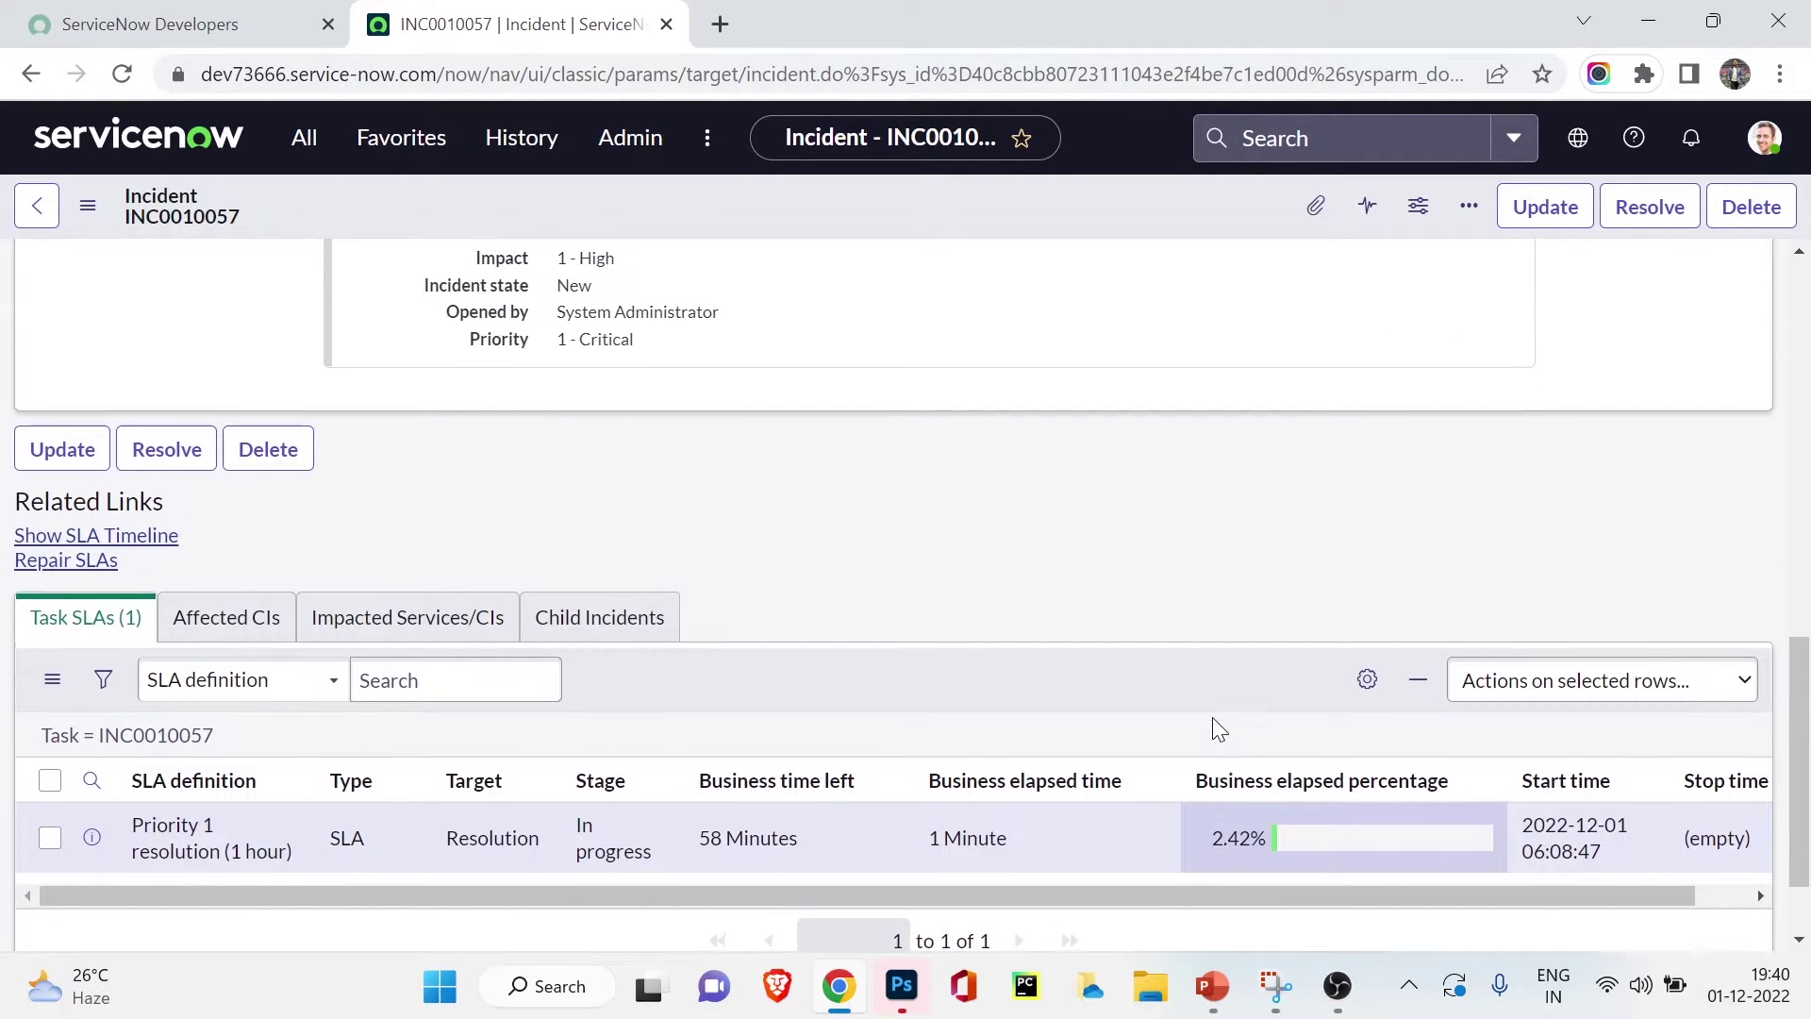
pyautogui.scroll(-1, 1213, 721)
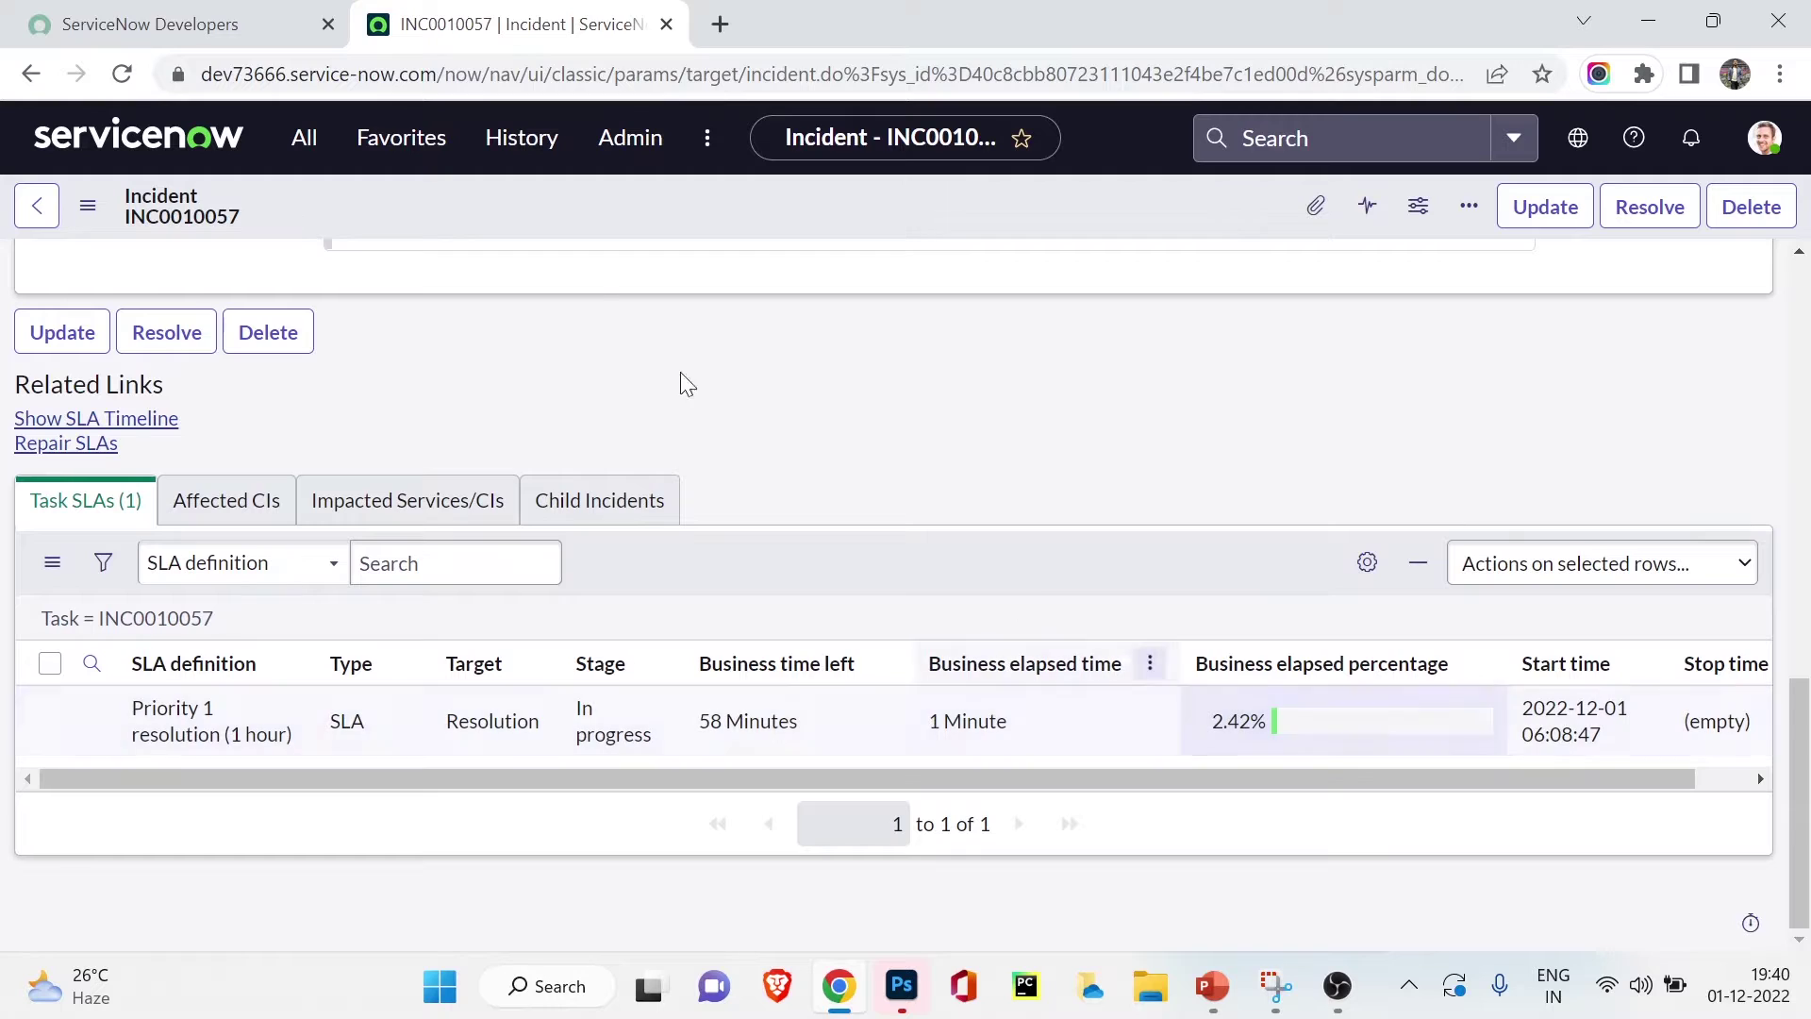
# - Filter all modules for "service leve" and open SLA Definitions under Service Level Management
pyautogui.click(304, 143)
pyautogui.write('seriv')
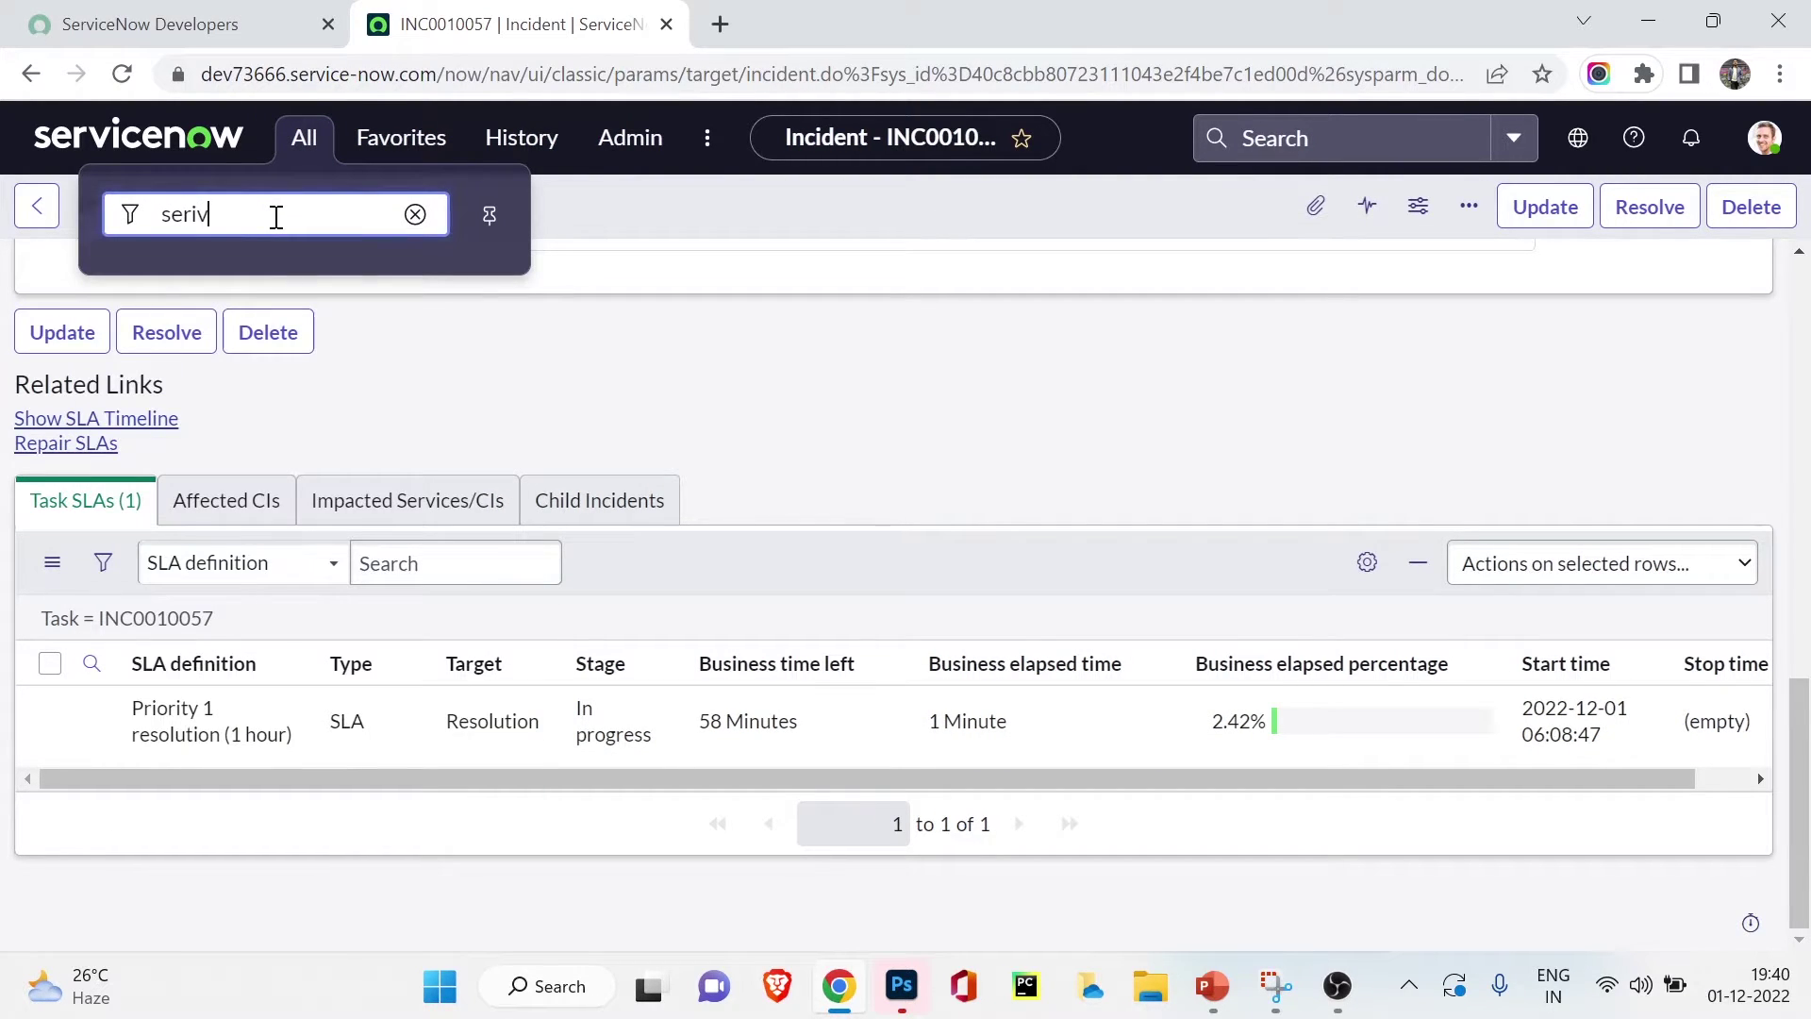
pyautogui.press('BackSpace')
pyautogui.press('BackSpace')
pyautogui.write('vice ')
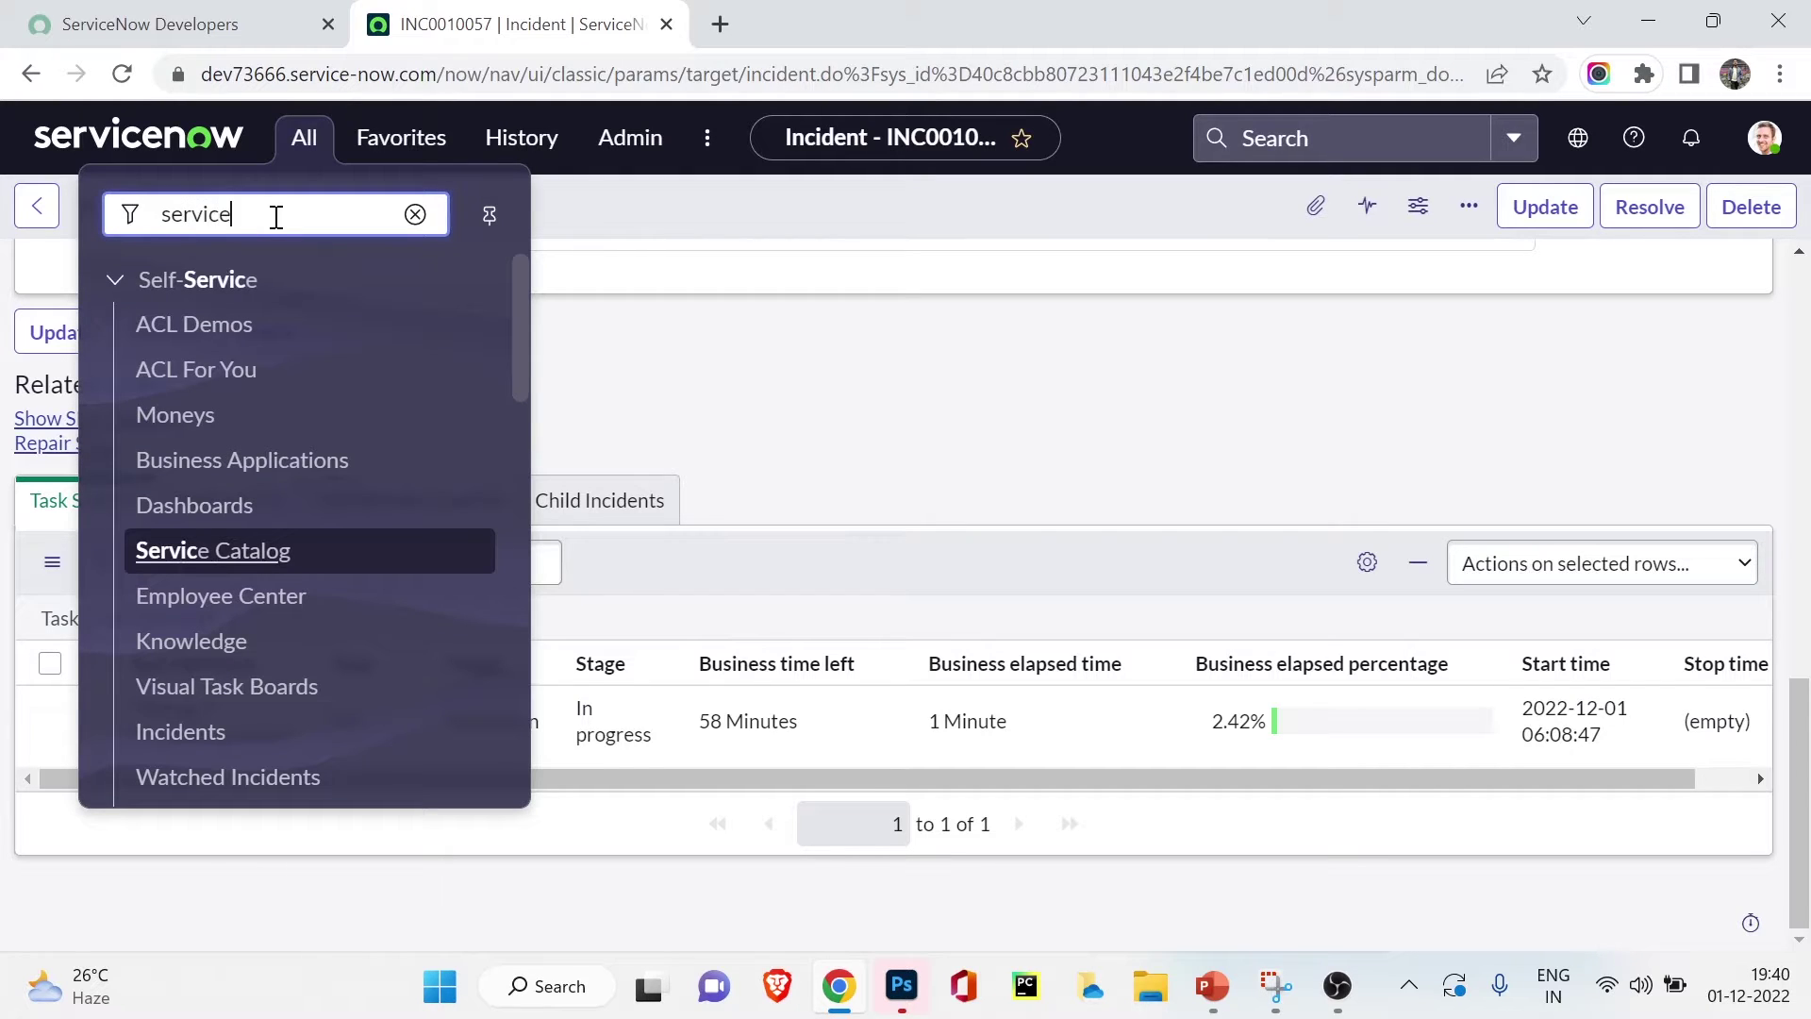
pyautogui.write('leve')
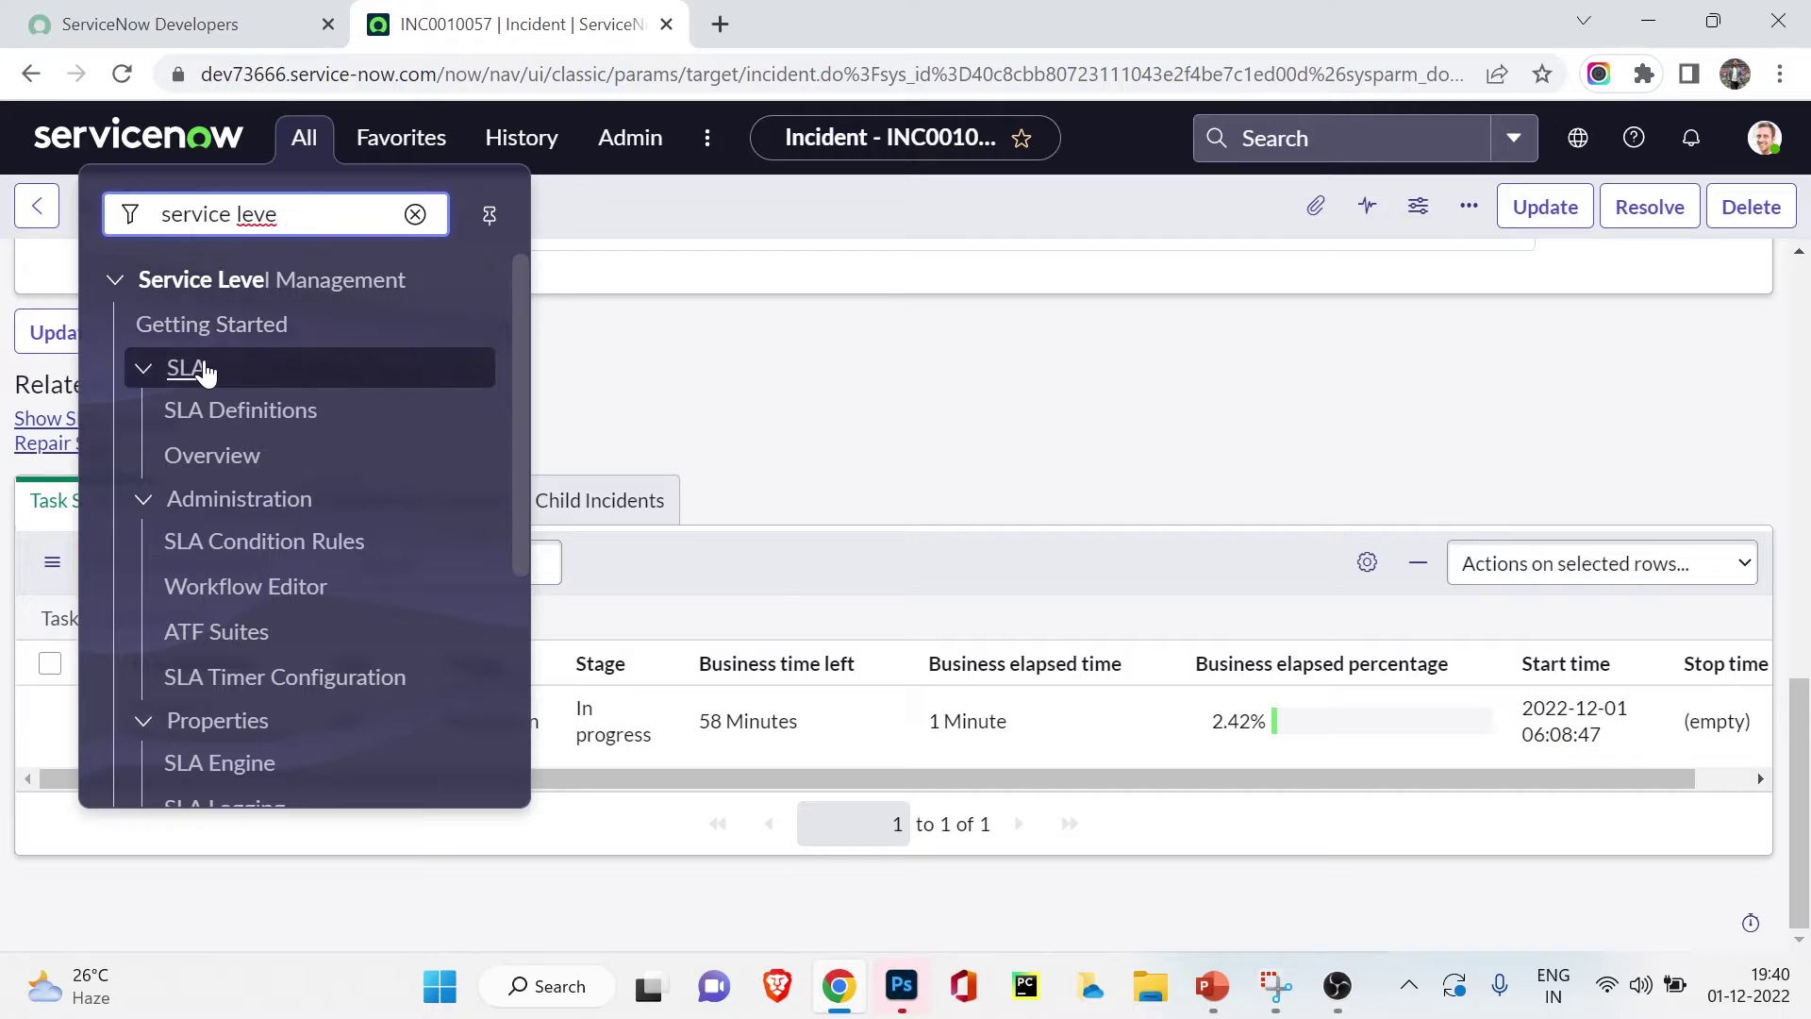
pyautogui.click(226, 411)
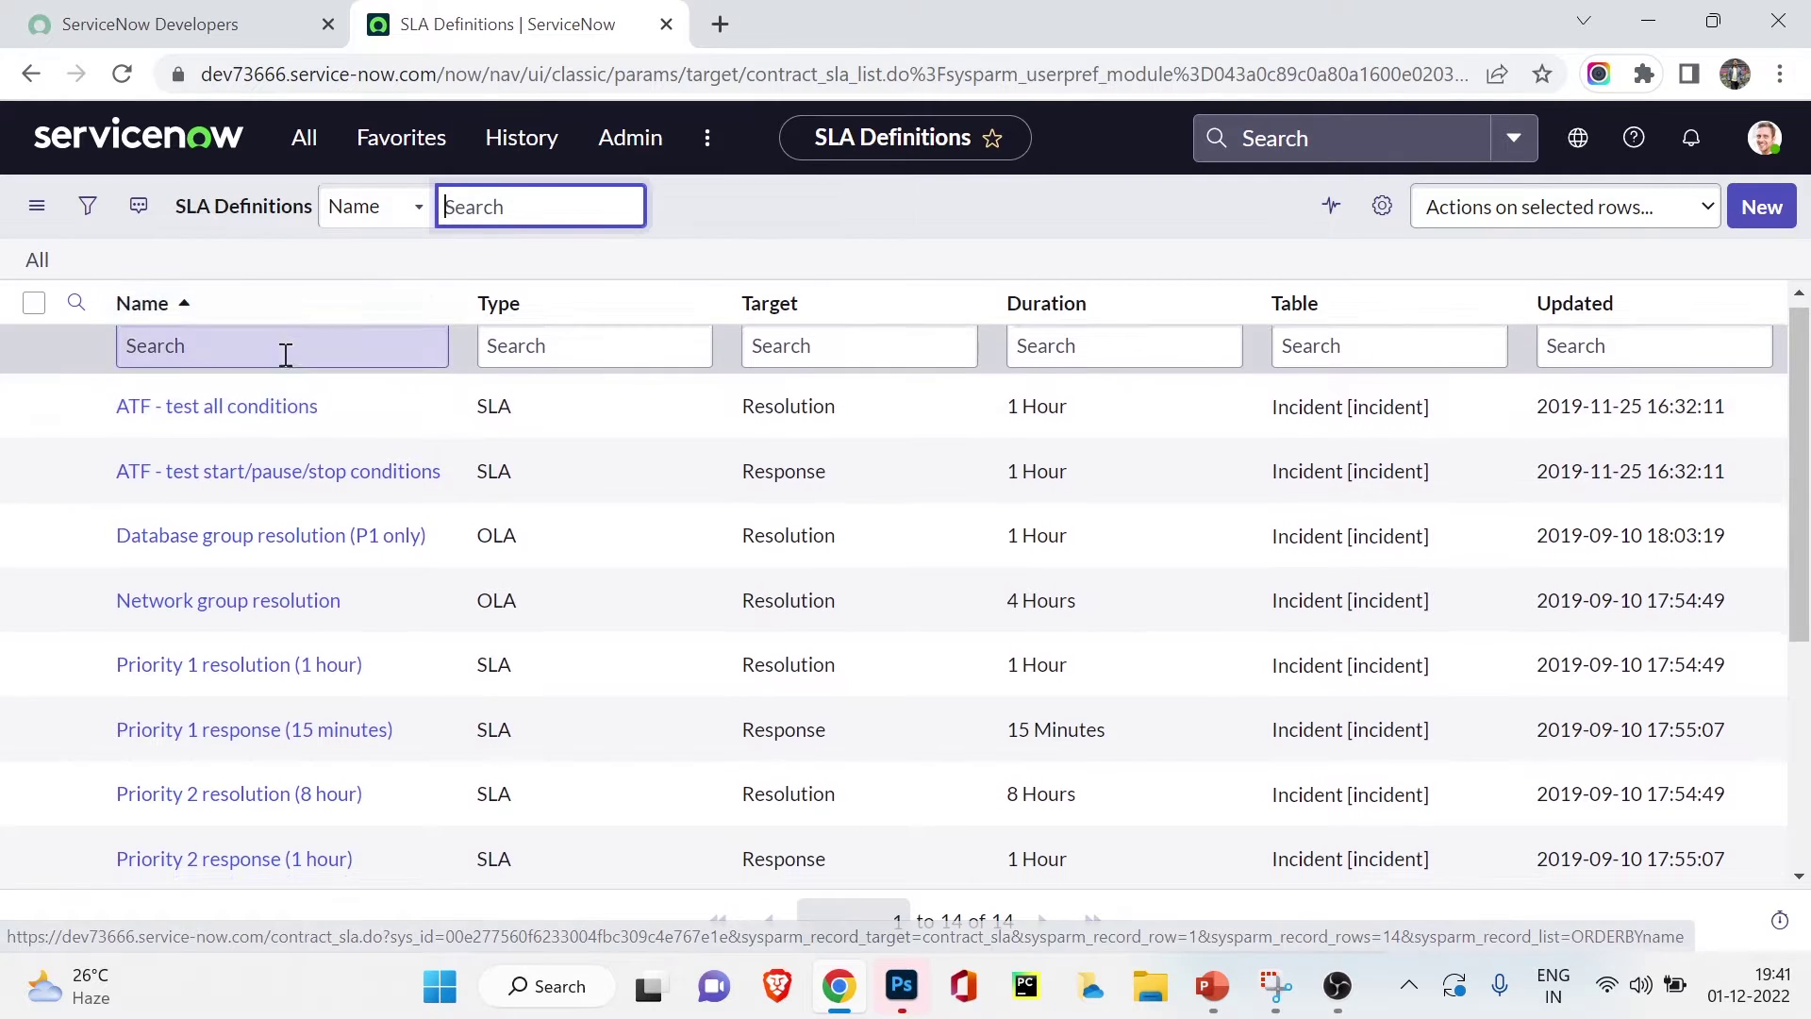
# - Look through the SLA definitions and open "Priority 1 resolution (1 hour)" in a separate browser tab
pyautogui.scroll(-3, 283, 368)
pyautogui.scroll(3, 303, 344)
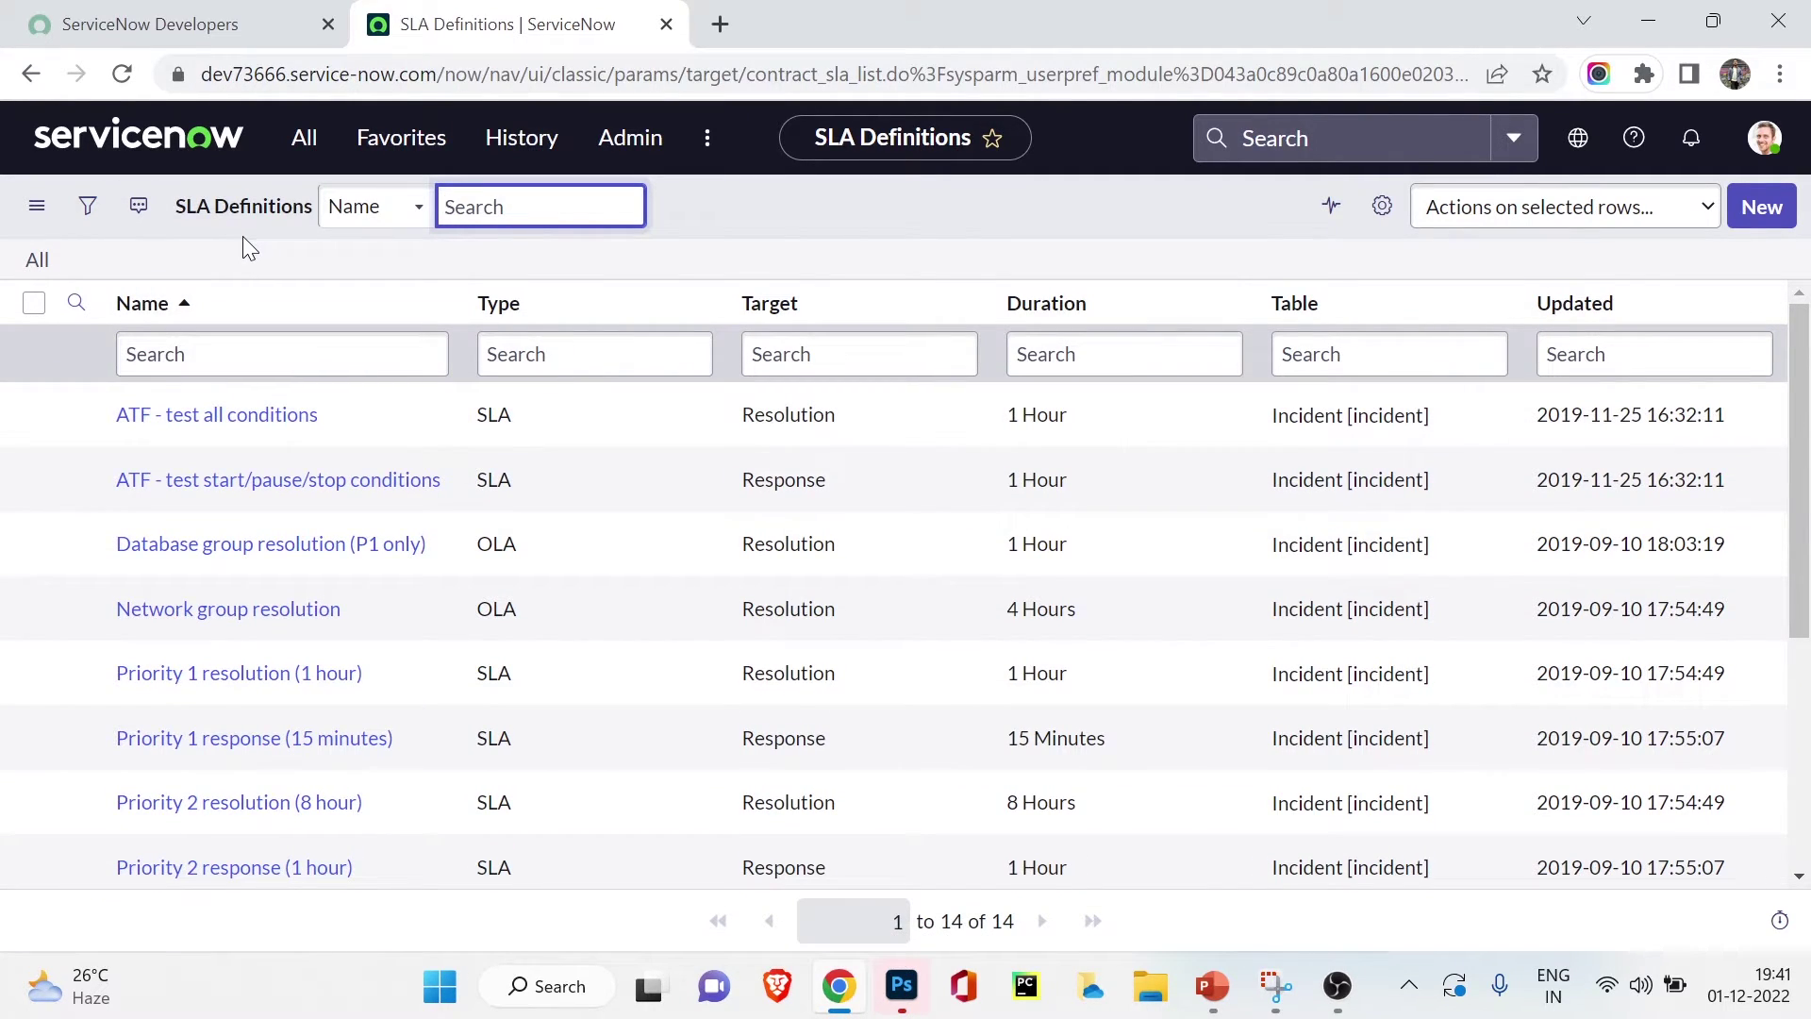
pyautogui.scroll(-3, 217, 528)
pyautogui.scroll(2, 226, 552)
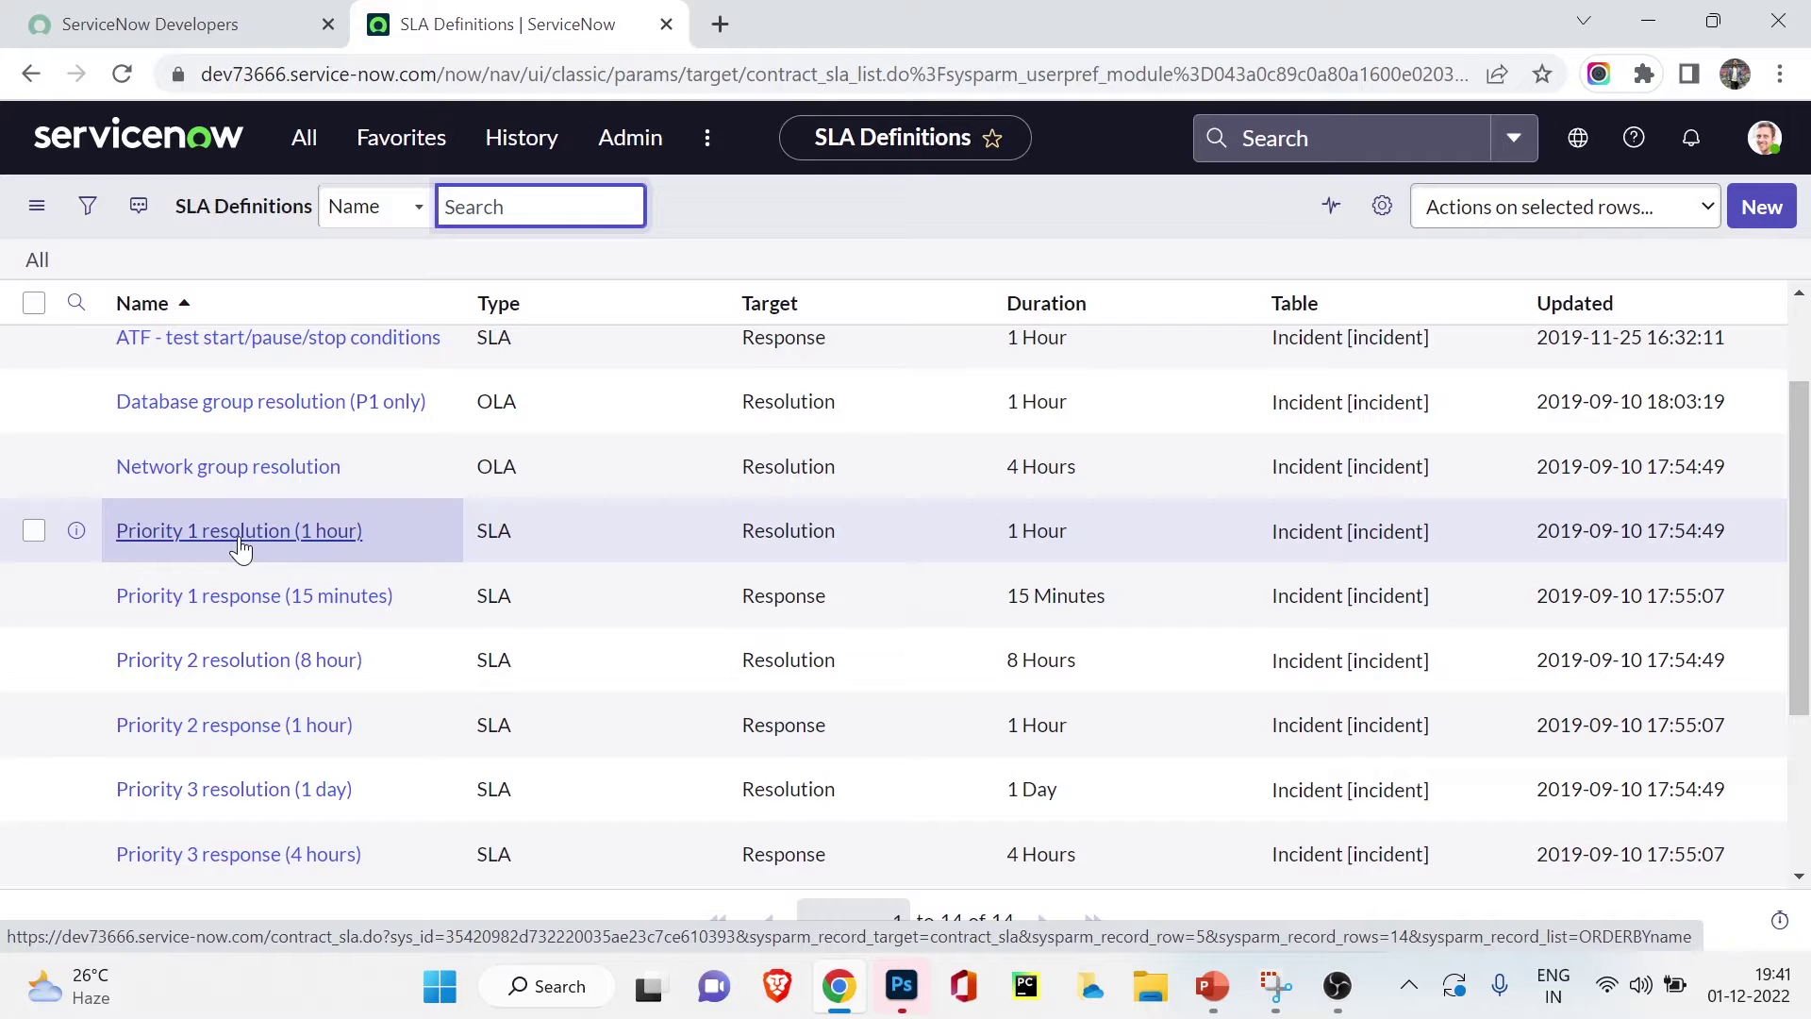
pyautogui.middleClick(240, 542)
pyautogui.click(910, 13)
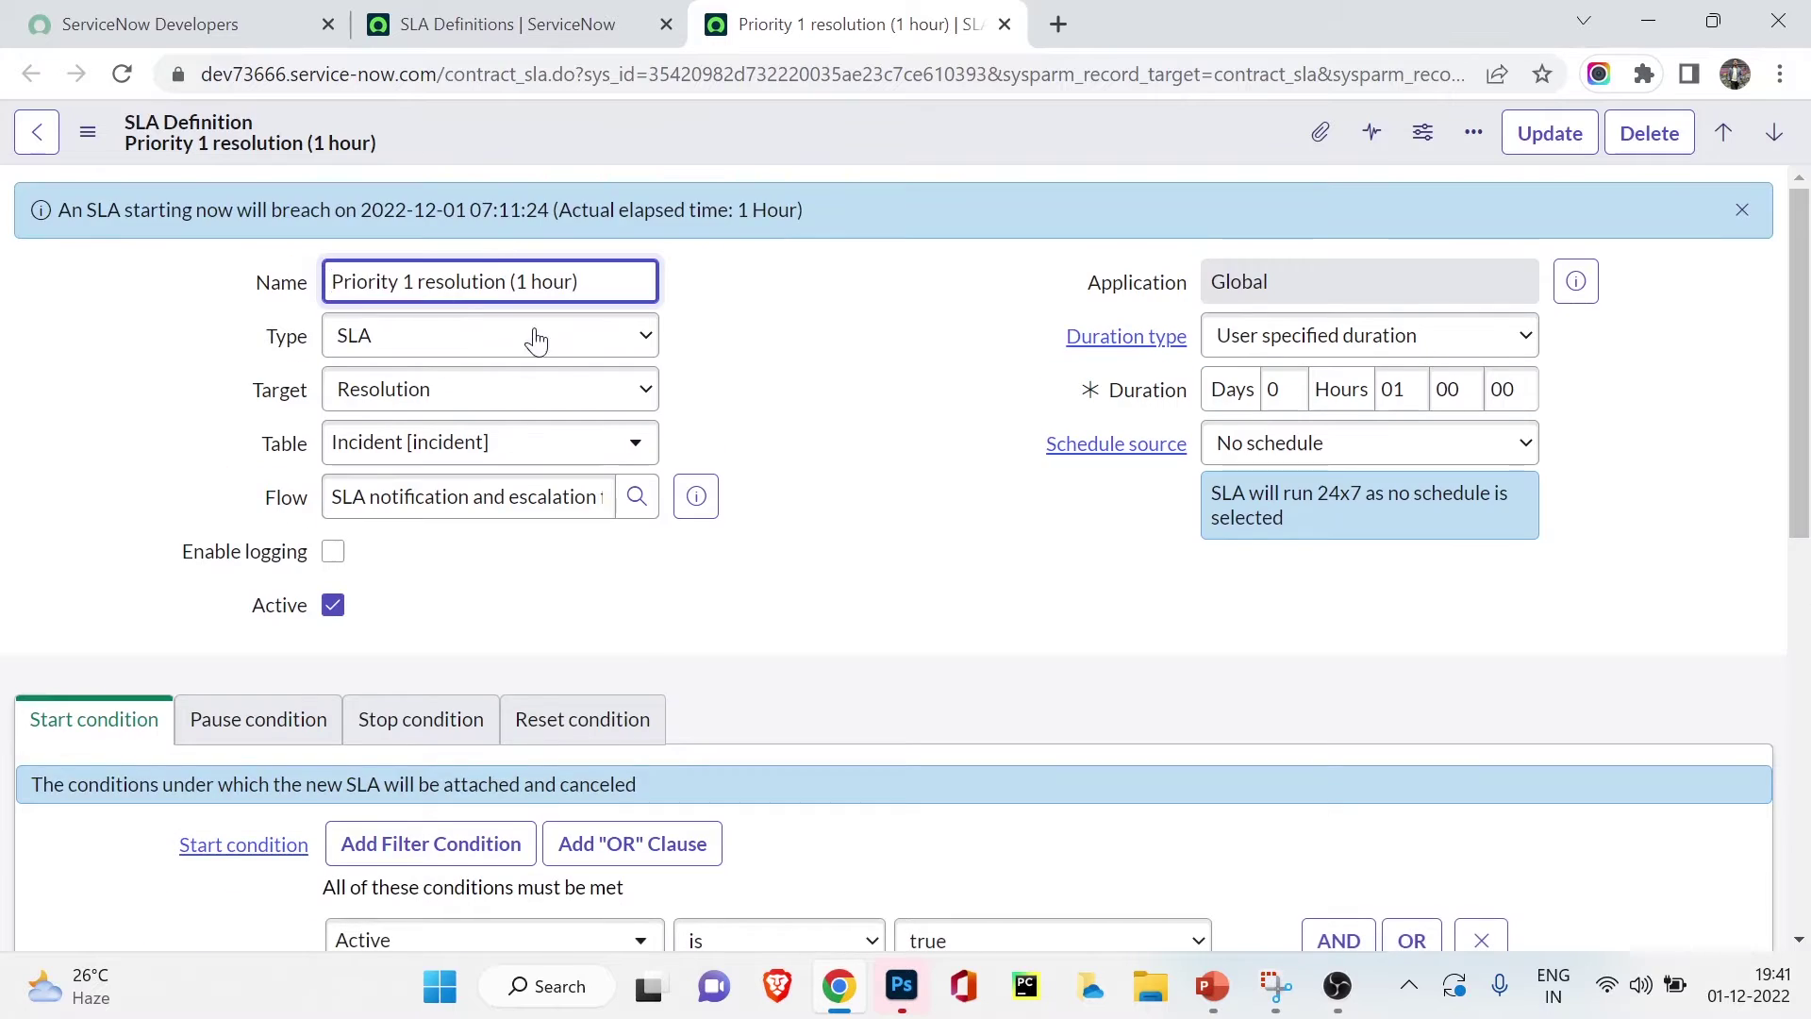
# - Examine the SLA definition's type and target choices, table, flow, duration, schedule source and start conditions
pyautogui.click(646, 337)
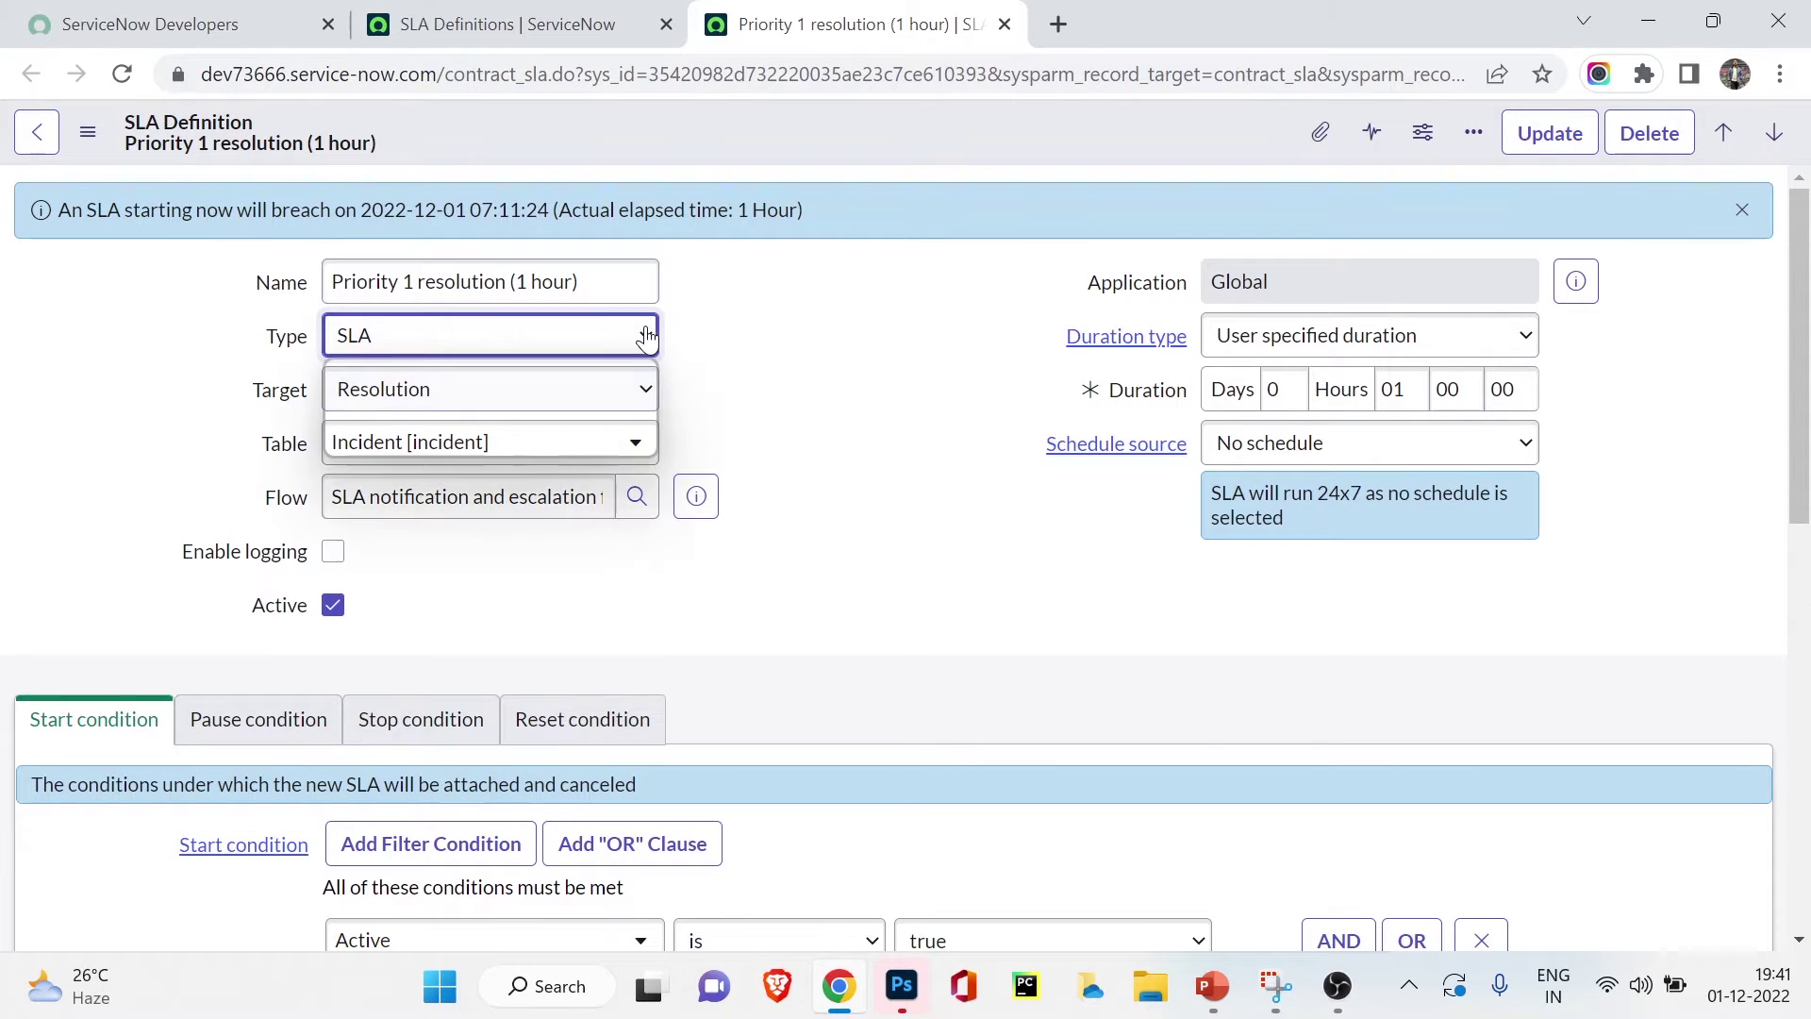
pyautogui.click(796, 313)
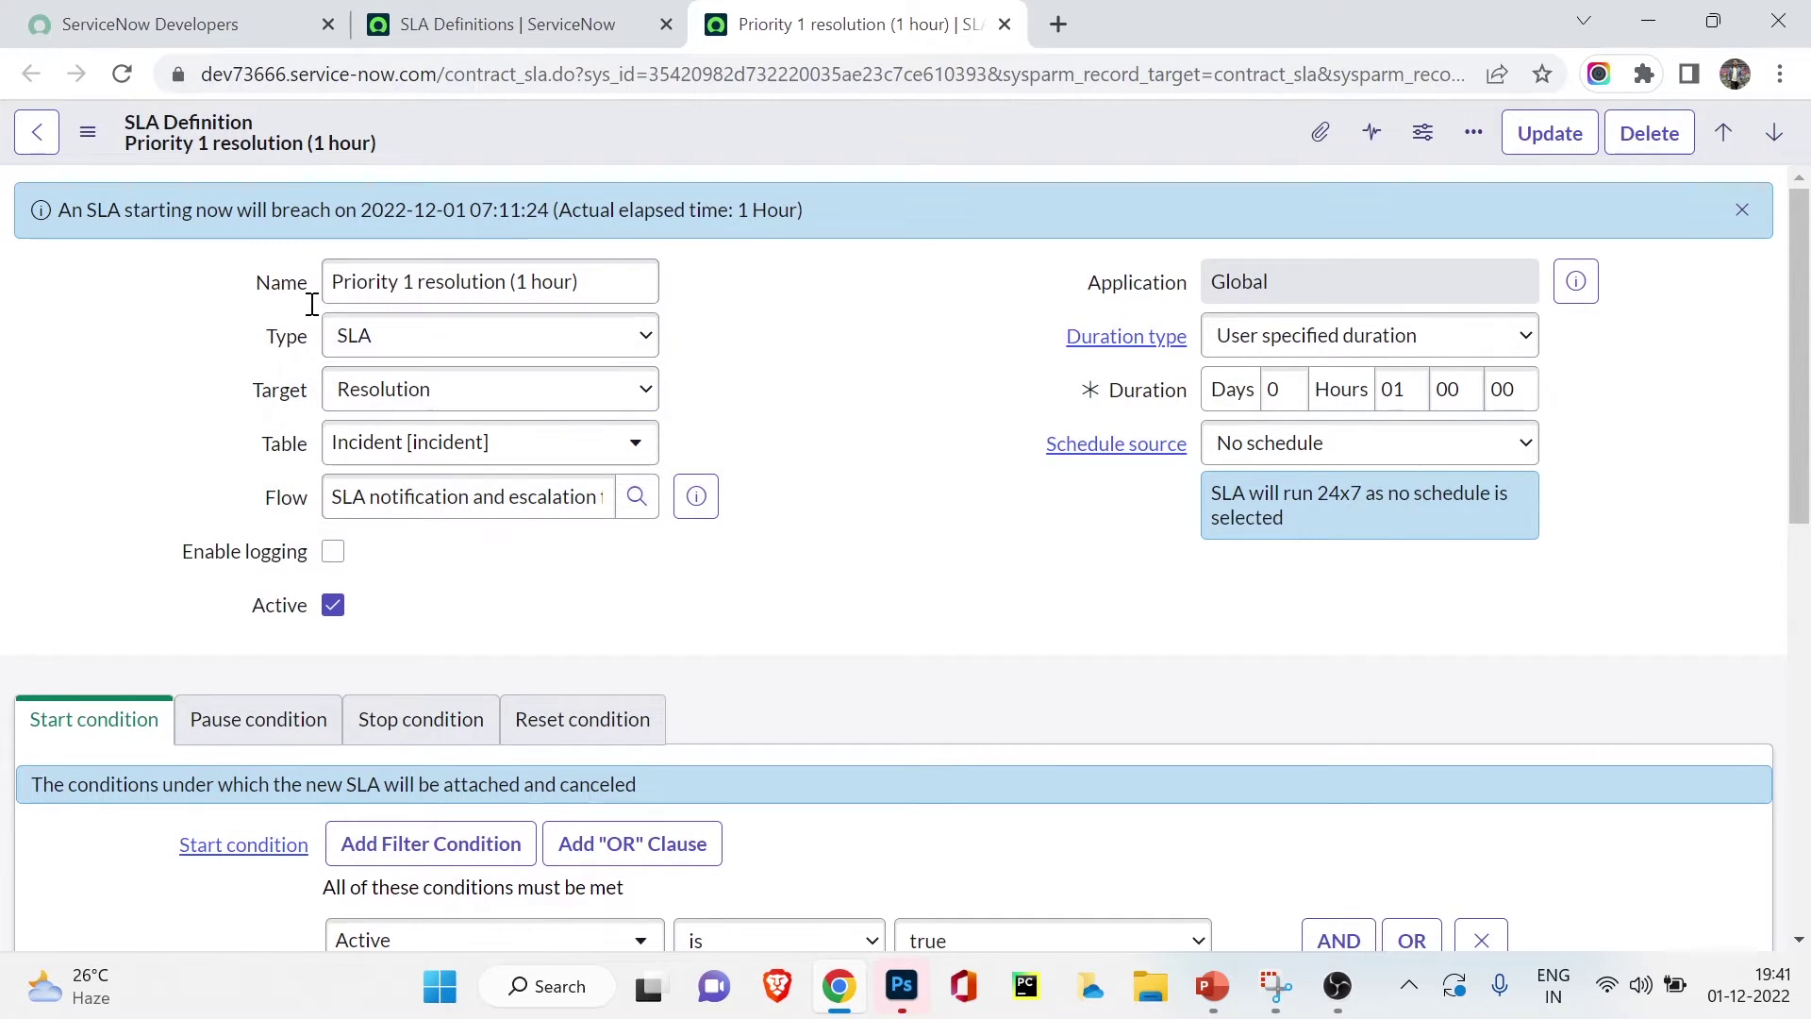
pyautogui.click(365, 397)
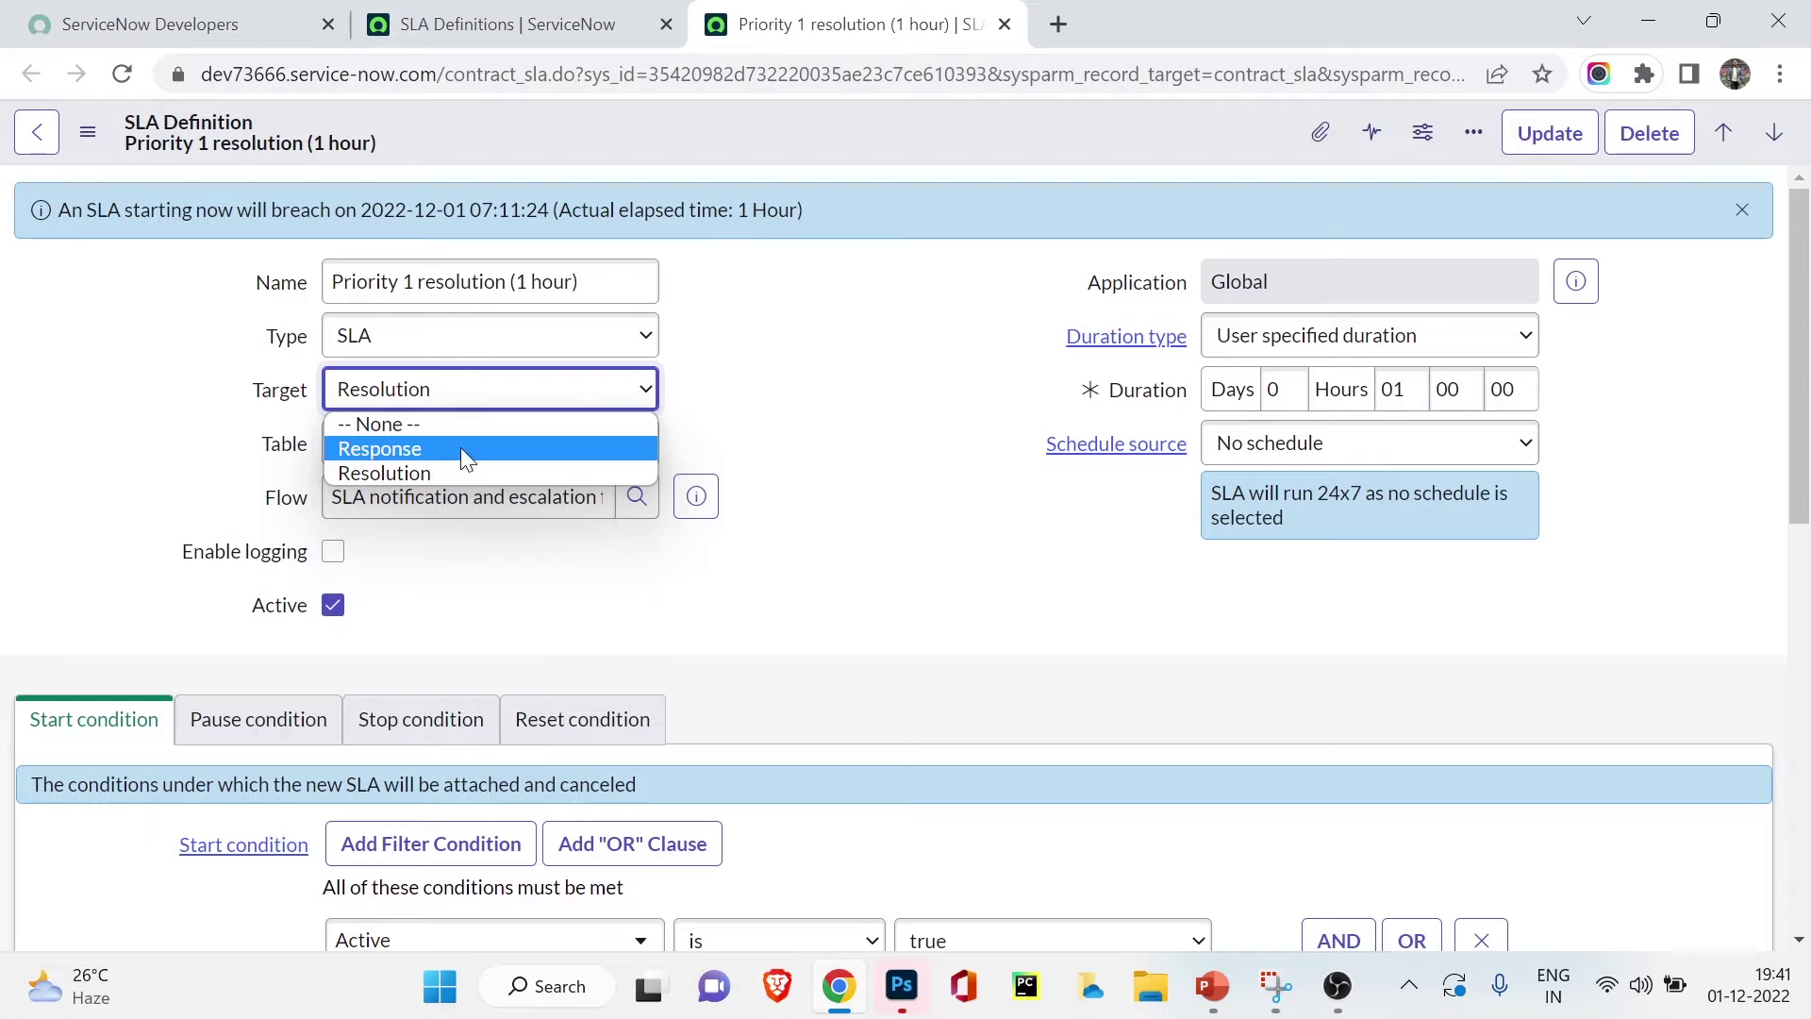
pyautogui.click(888, 411)
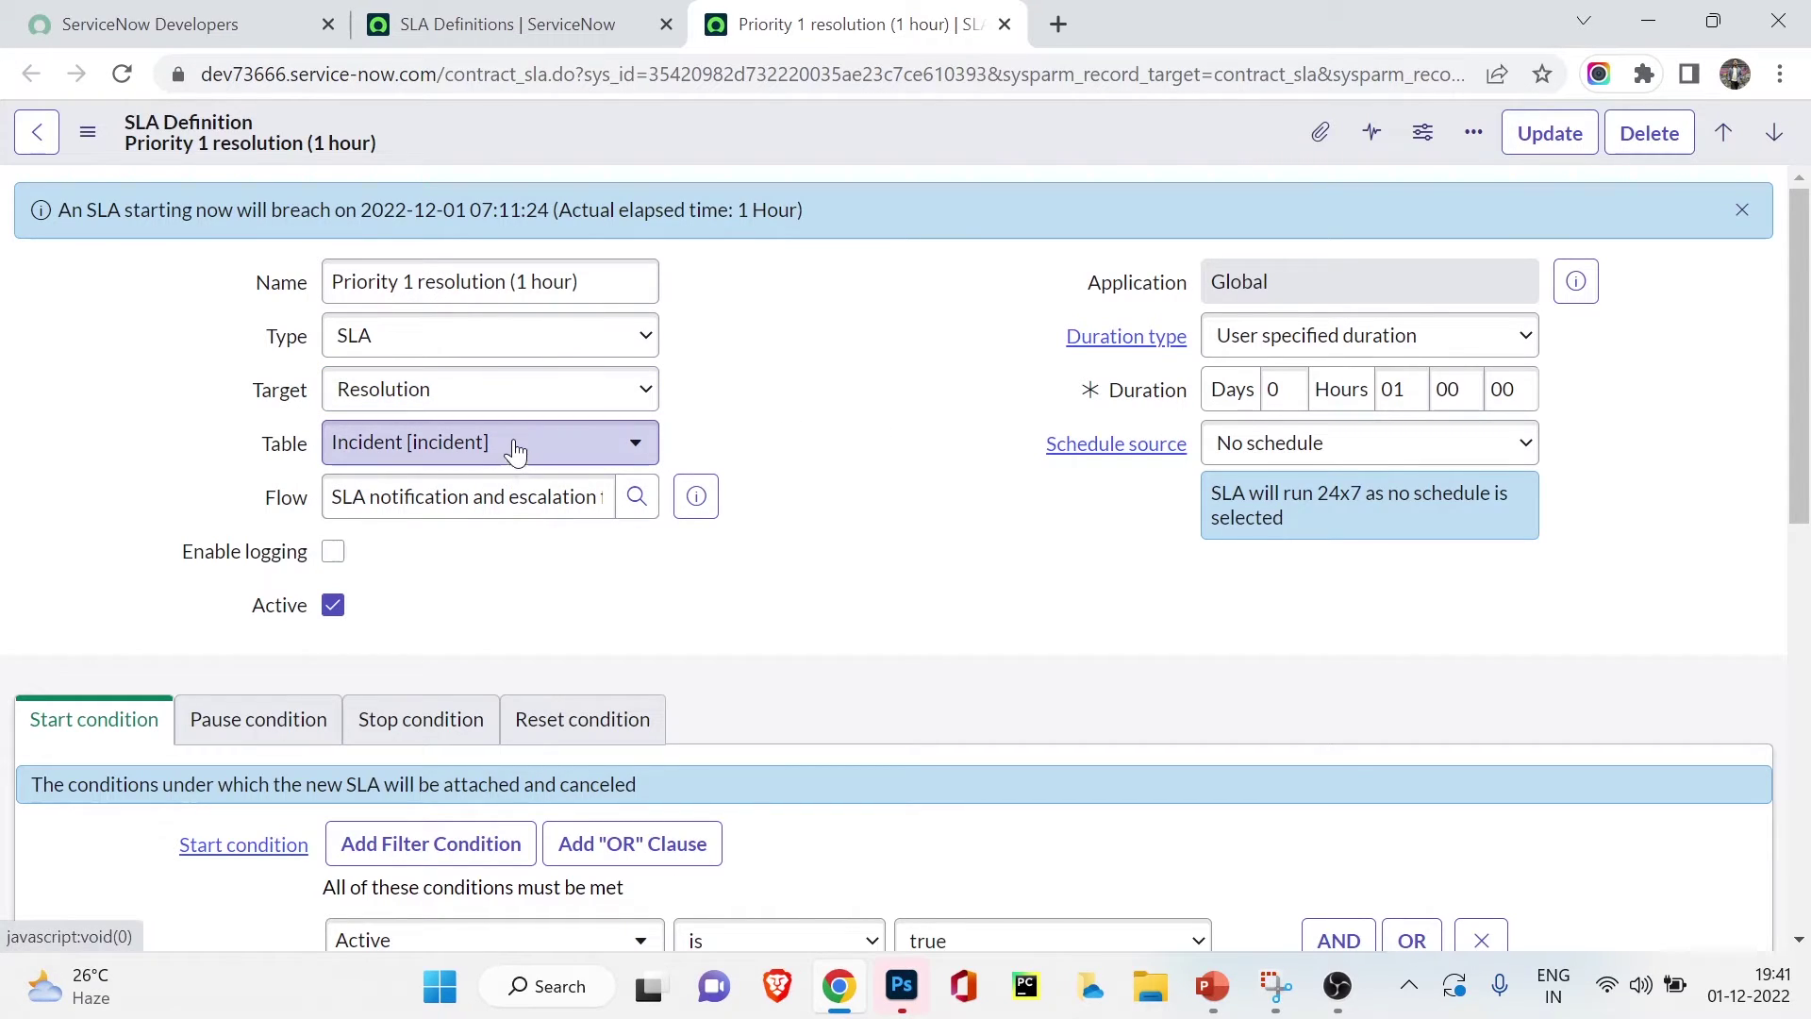
pyautogui.click(552, 496)
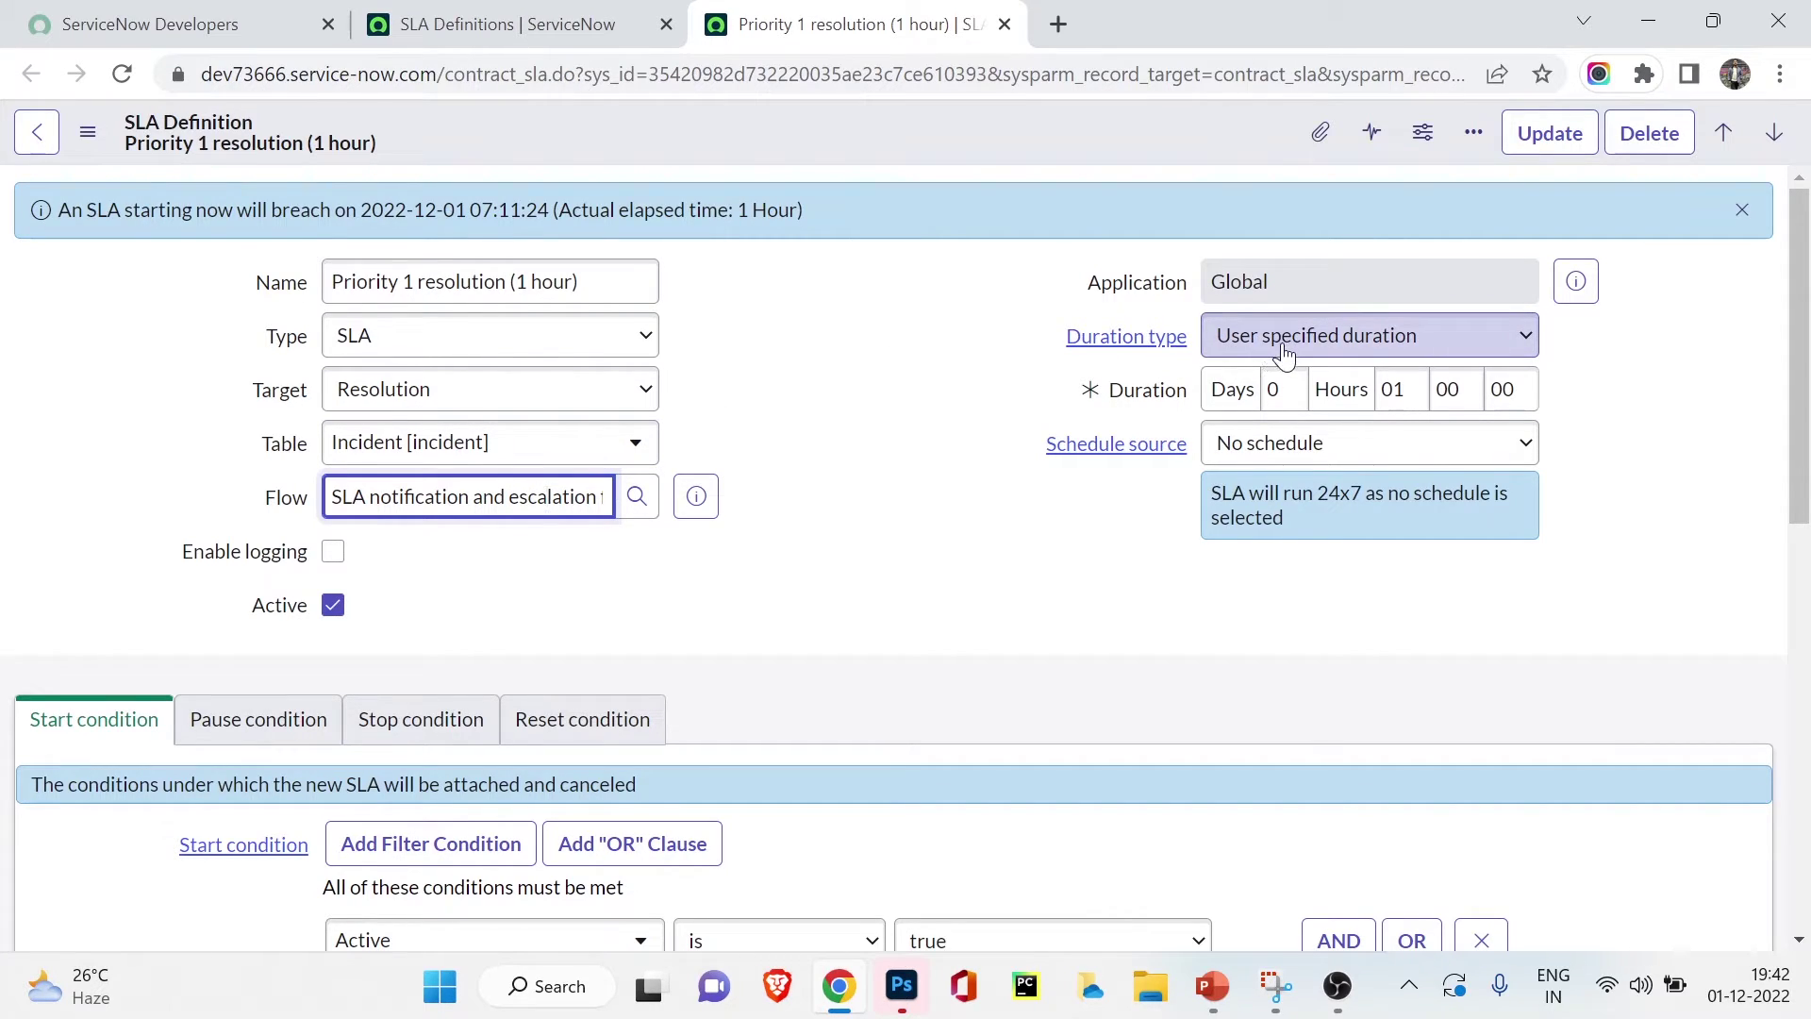
pyautogui.doubleClick(1403, 394)
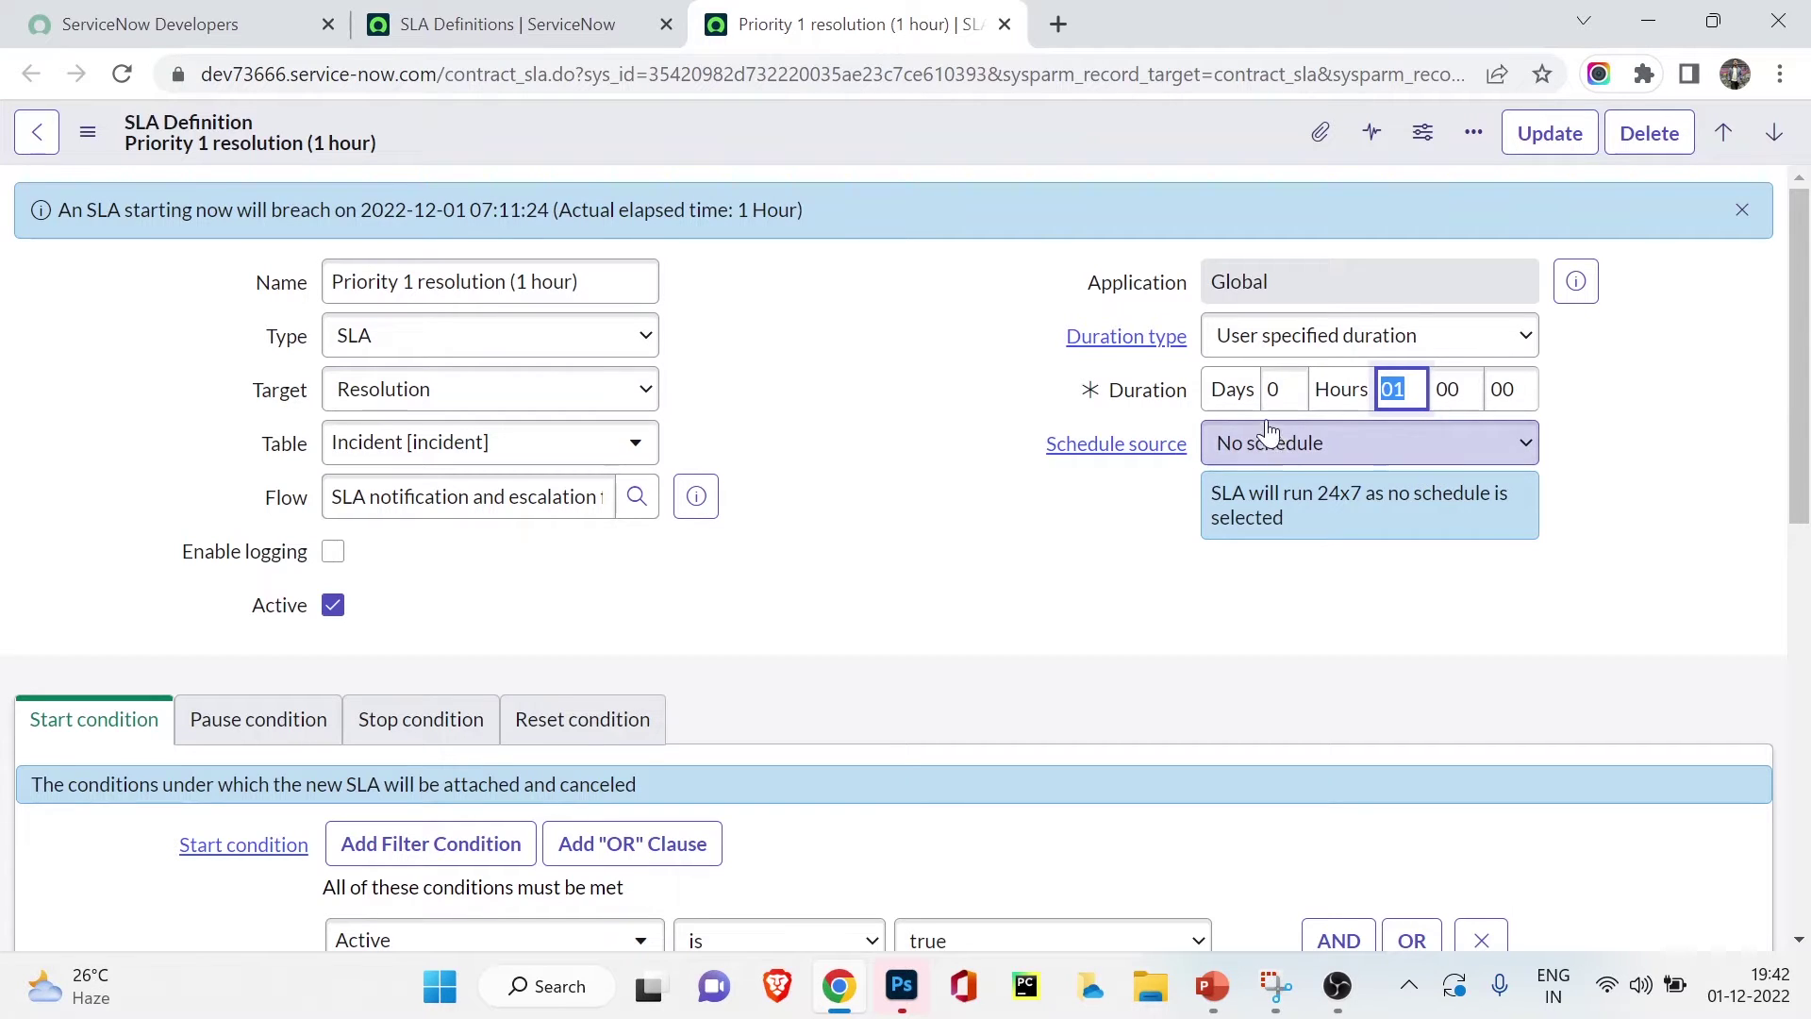
pyautogui.scroll(-1, 830, 393)
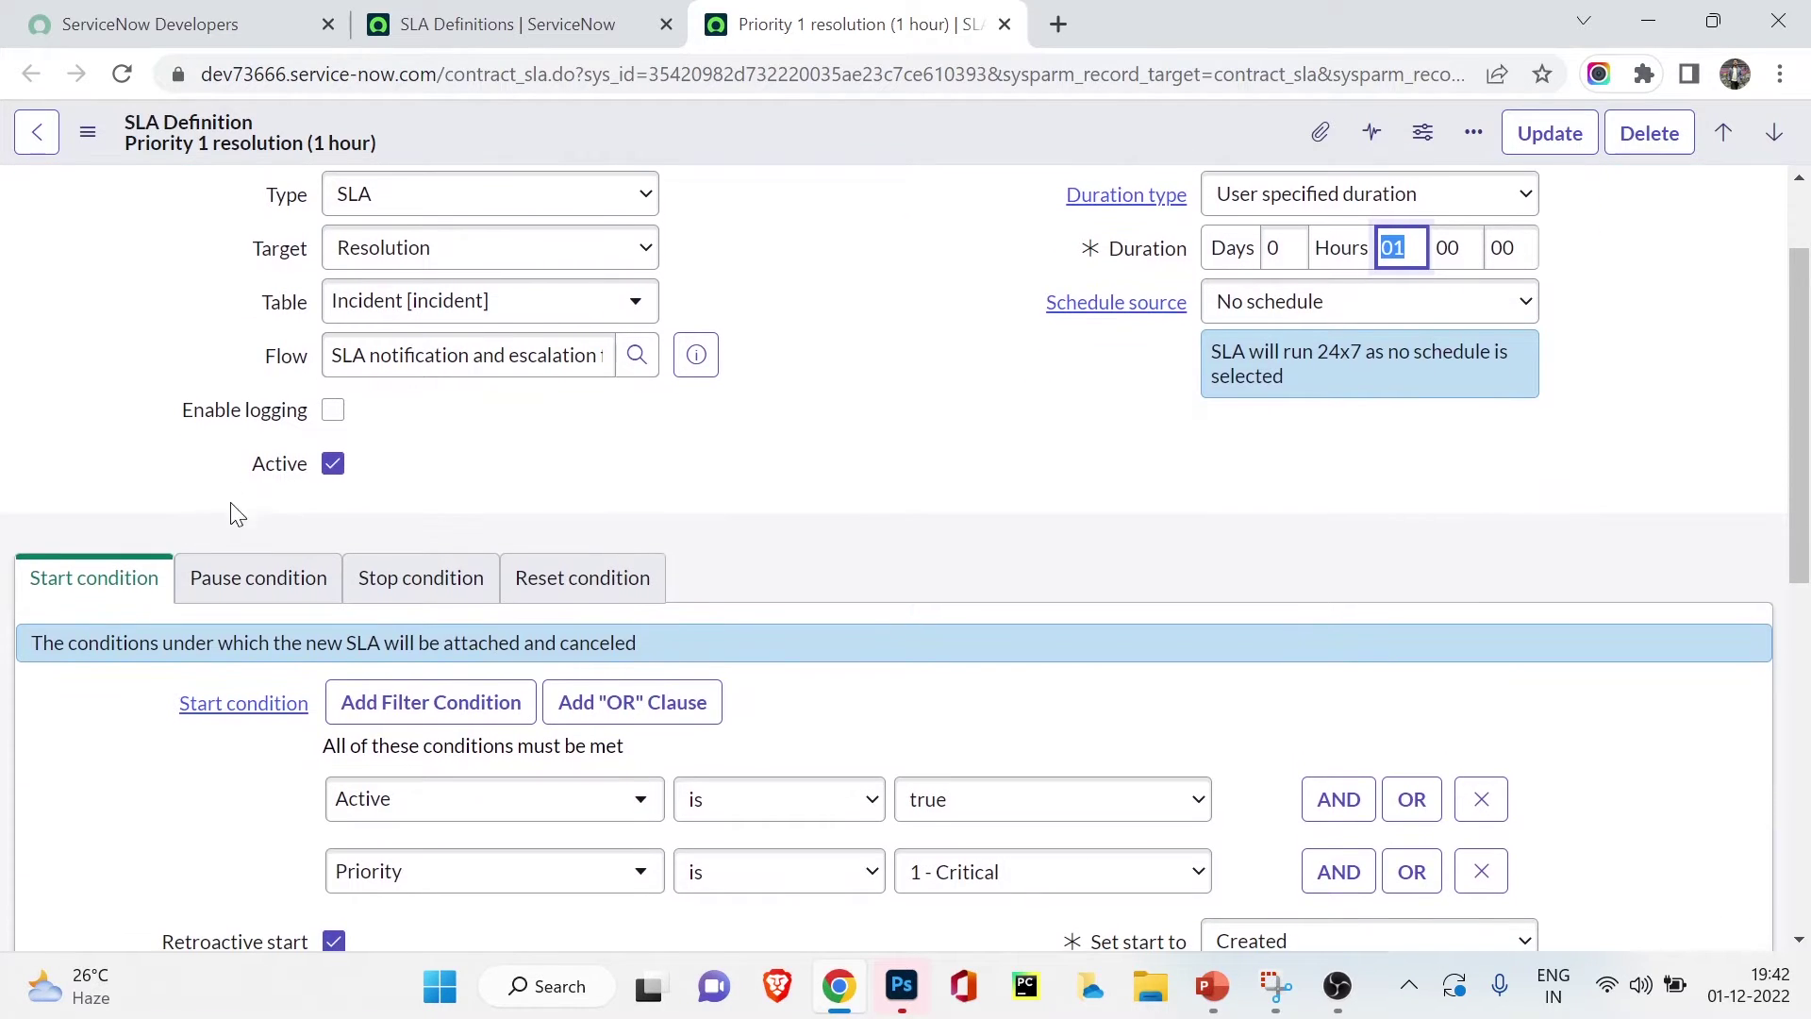
pyautogui.scroll(-2, 161, 491)
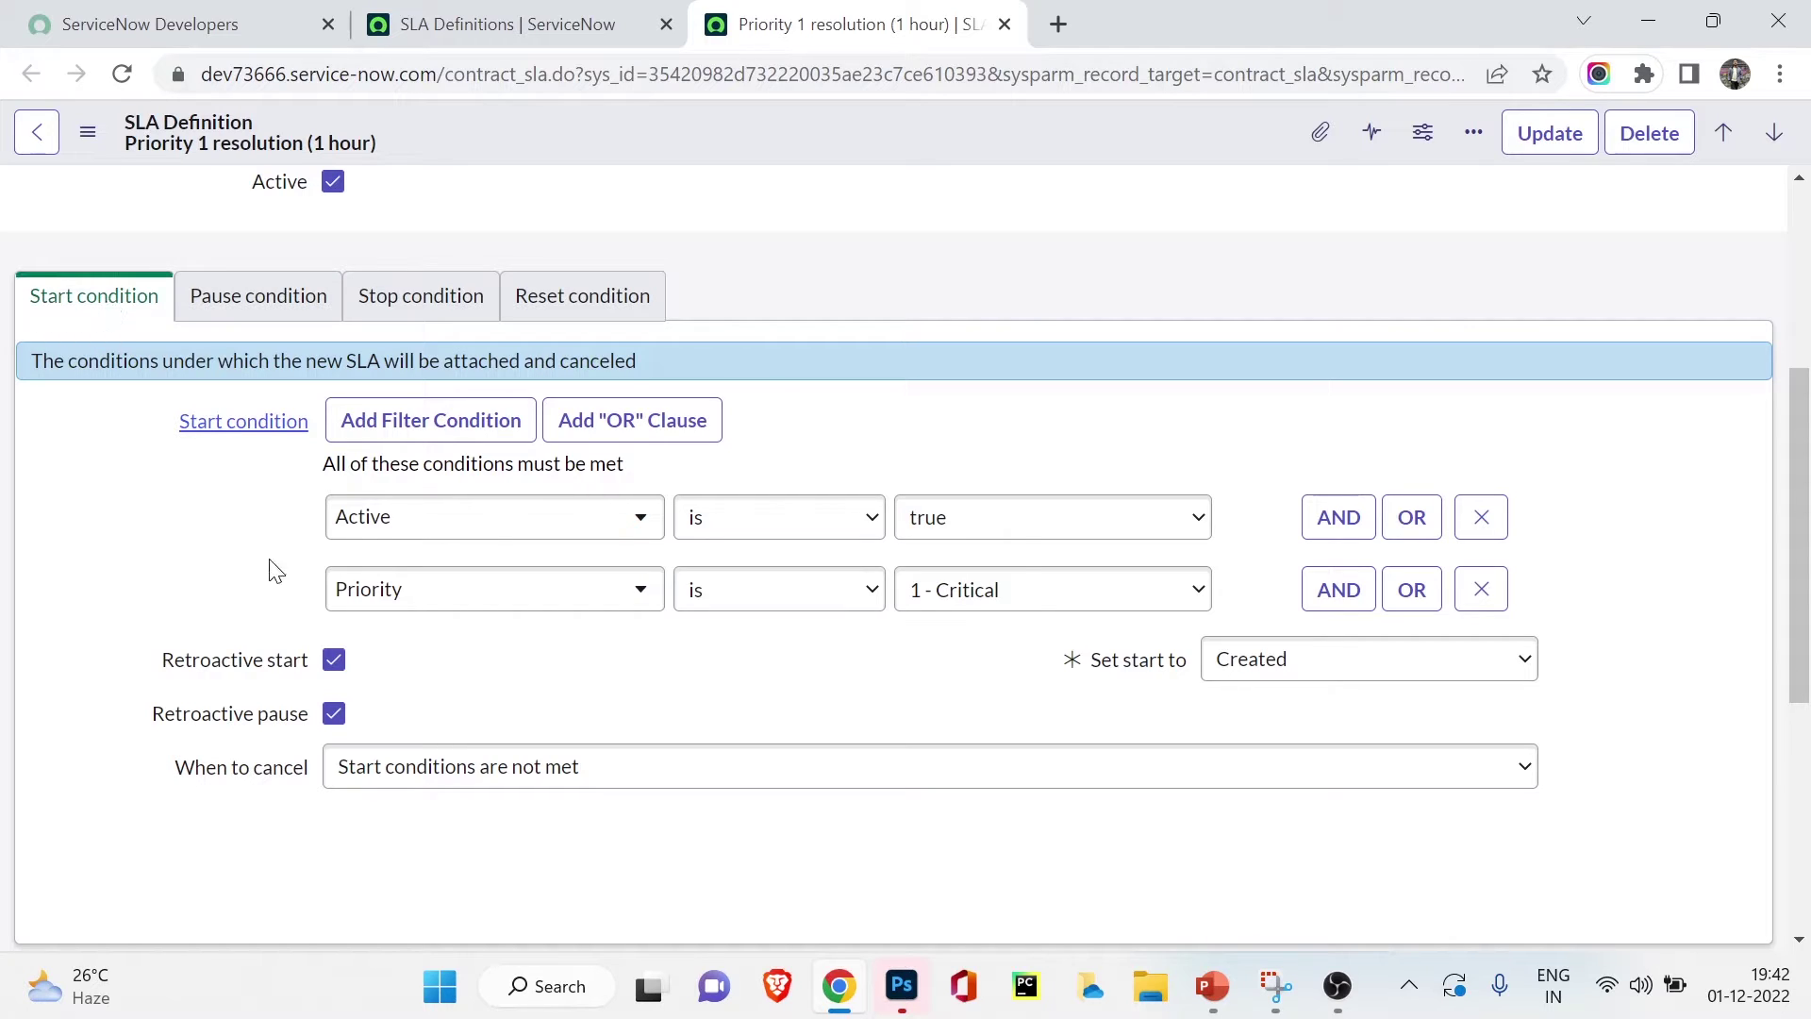
# - Reopen the "Network is not working" incident from the history in the SLA definitions list's browser tab and check its attached task SLA
pyautogui.click(496, 31)
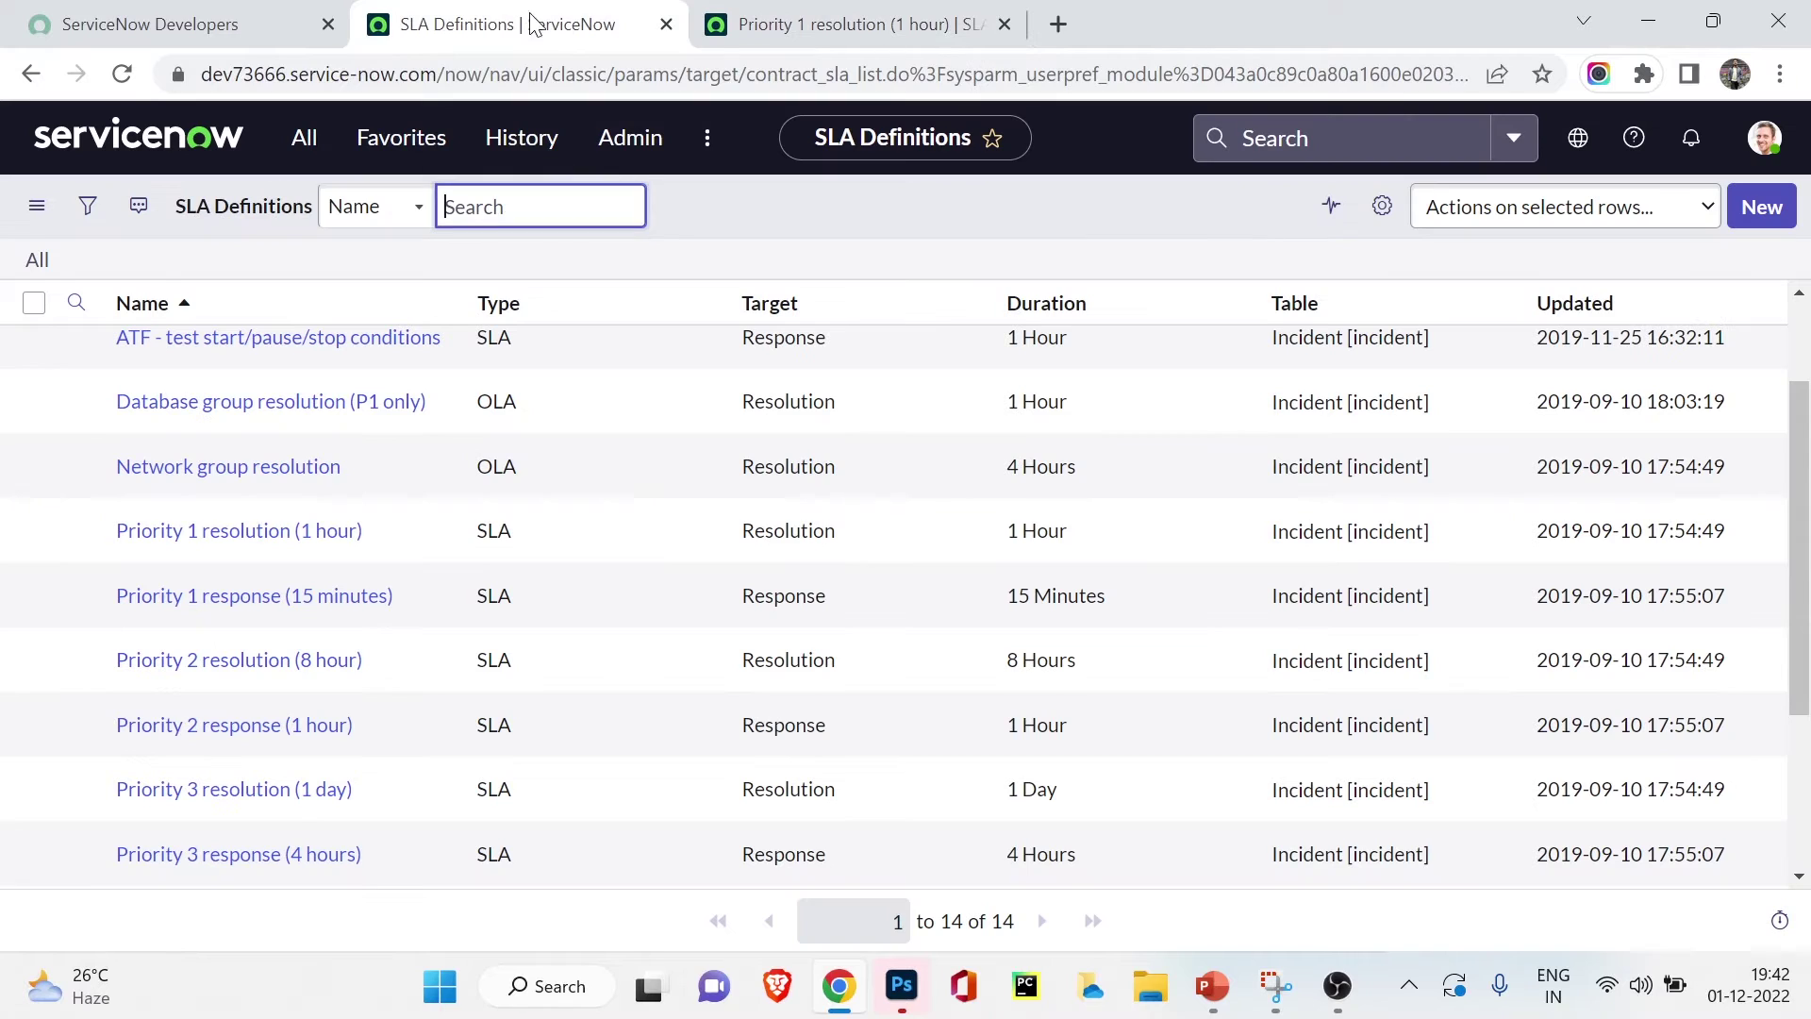
pyautogui.click(518, 142)
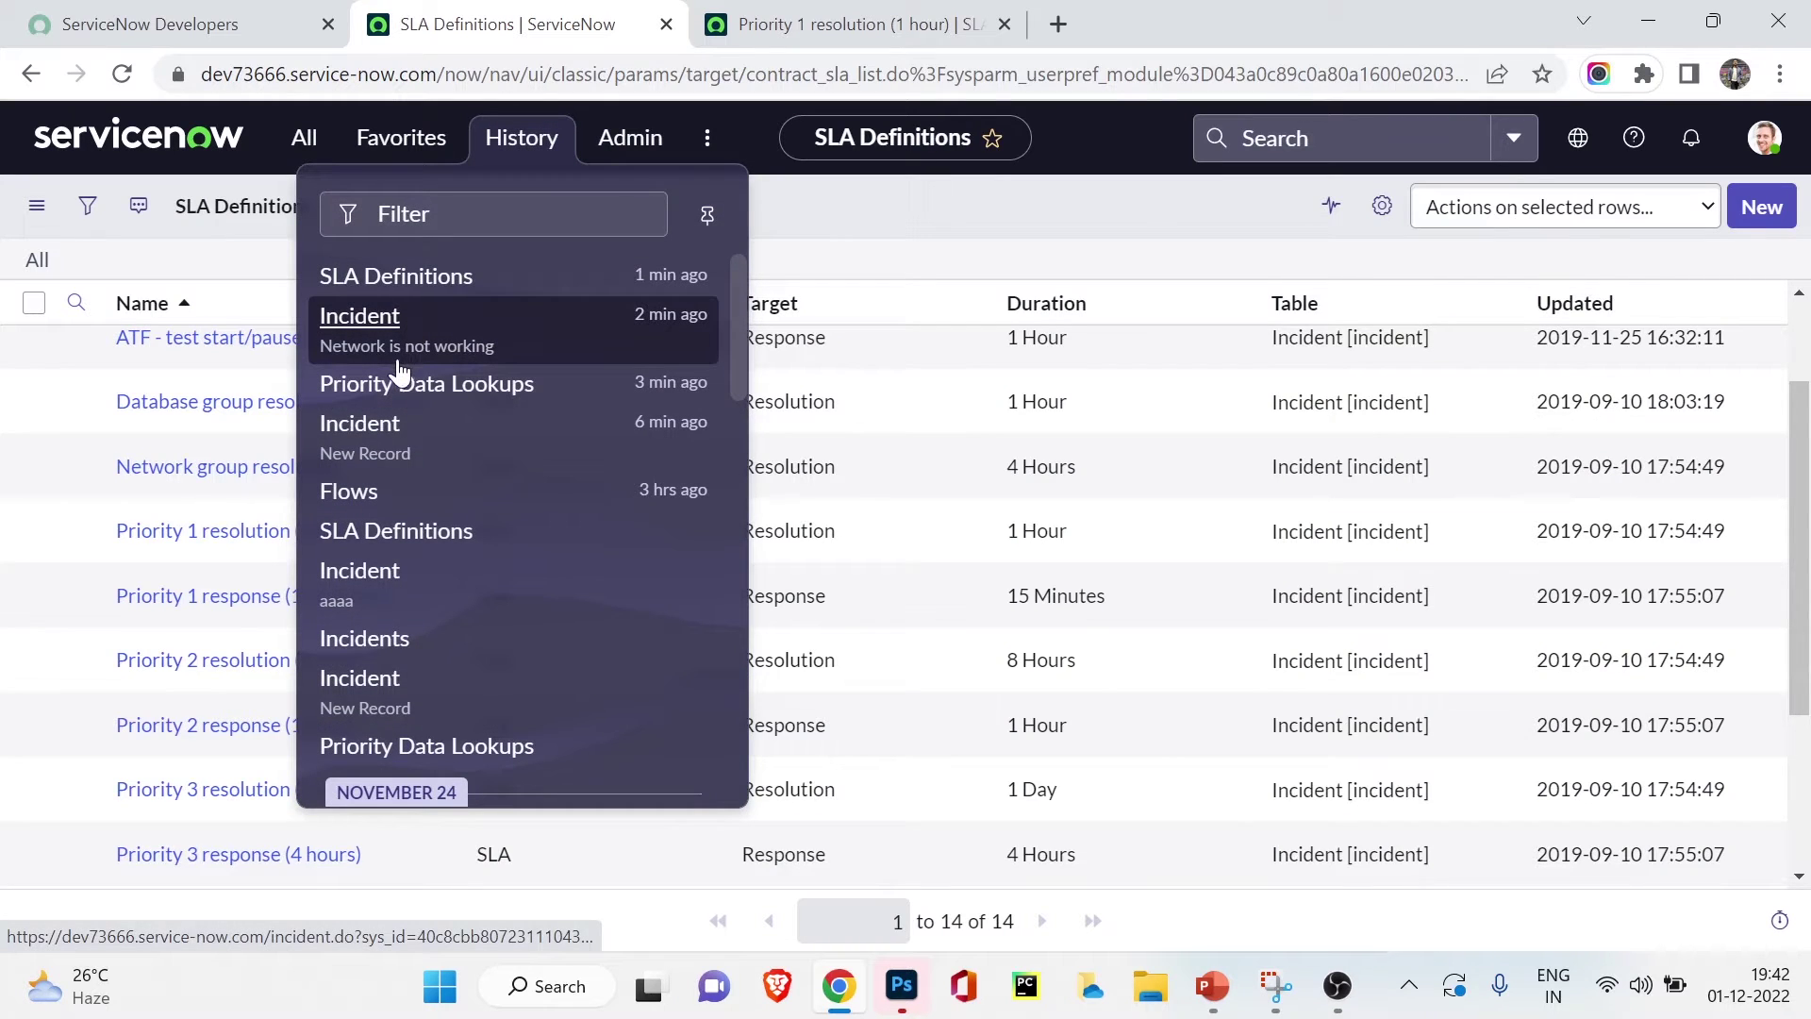
pyautogui.click(407, 315)
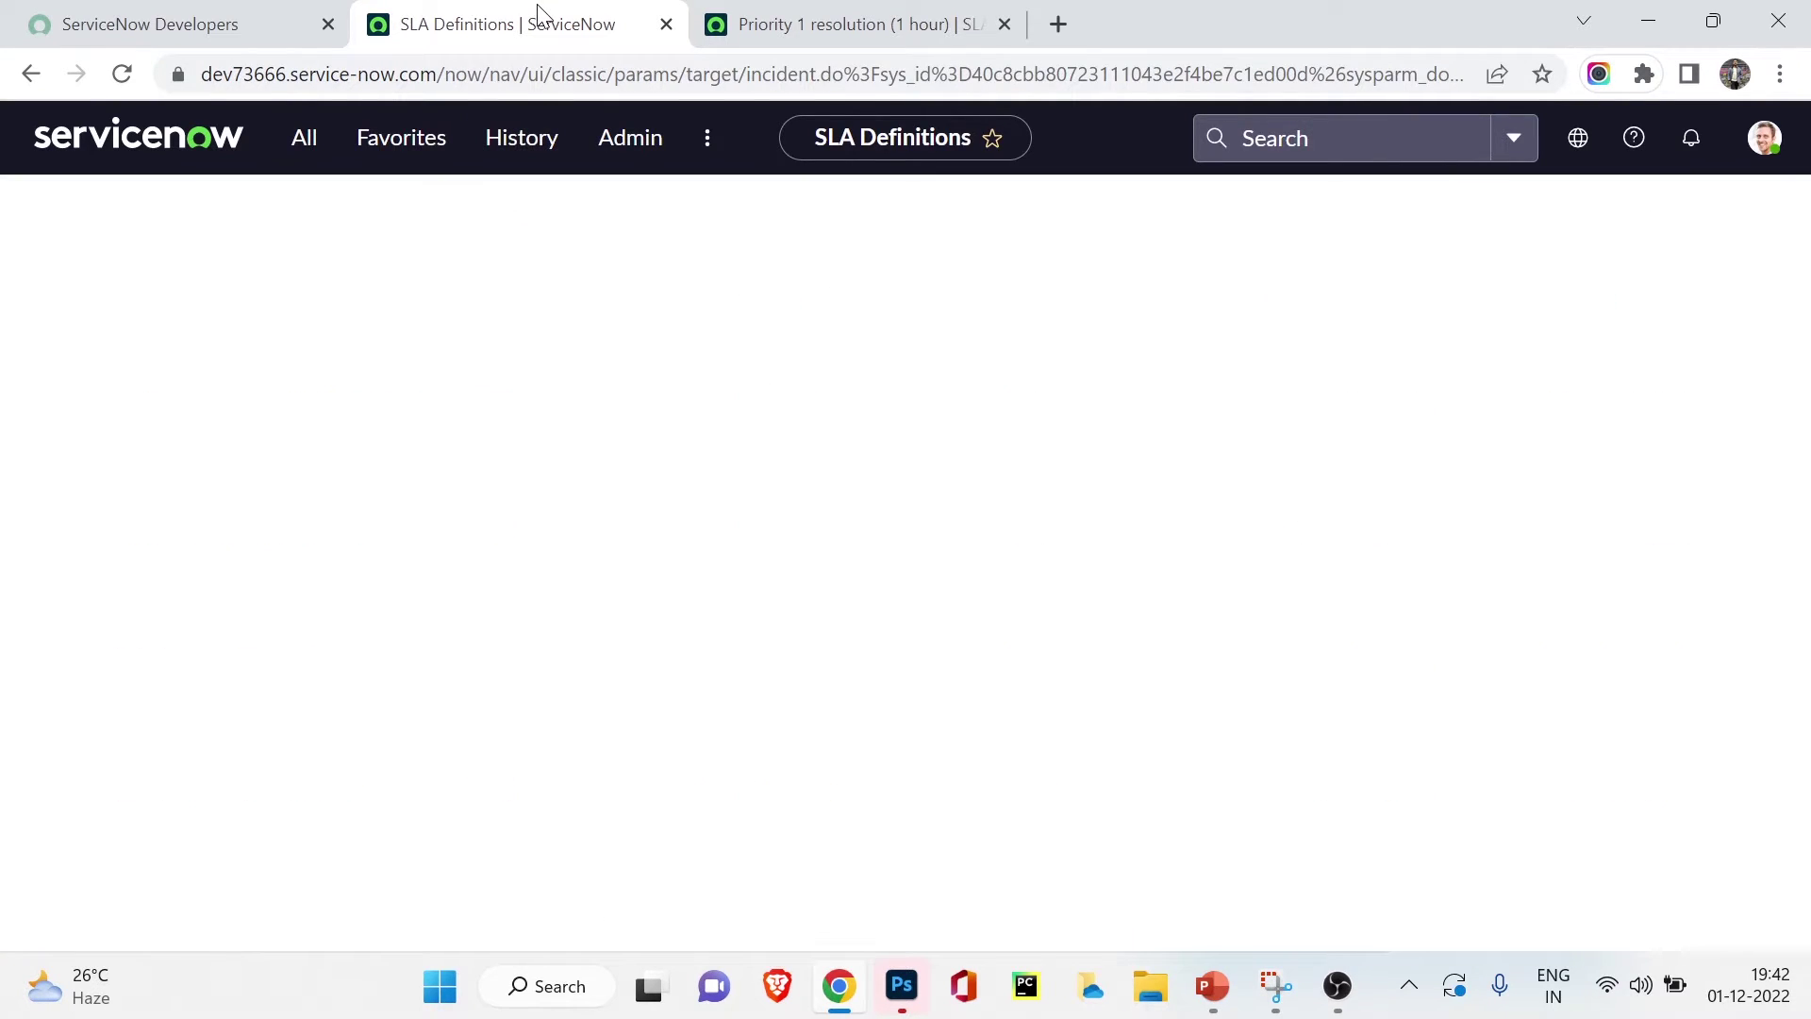
pyautogui.scroll(-1, 771, 351)
pyautogui.scroll(-10, 771, 351)
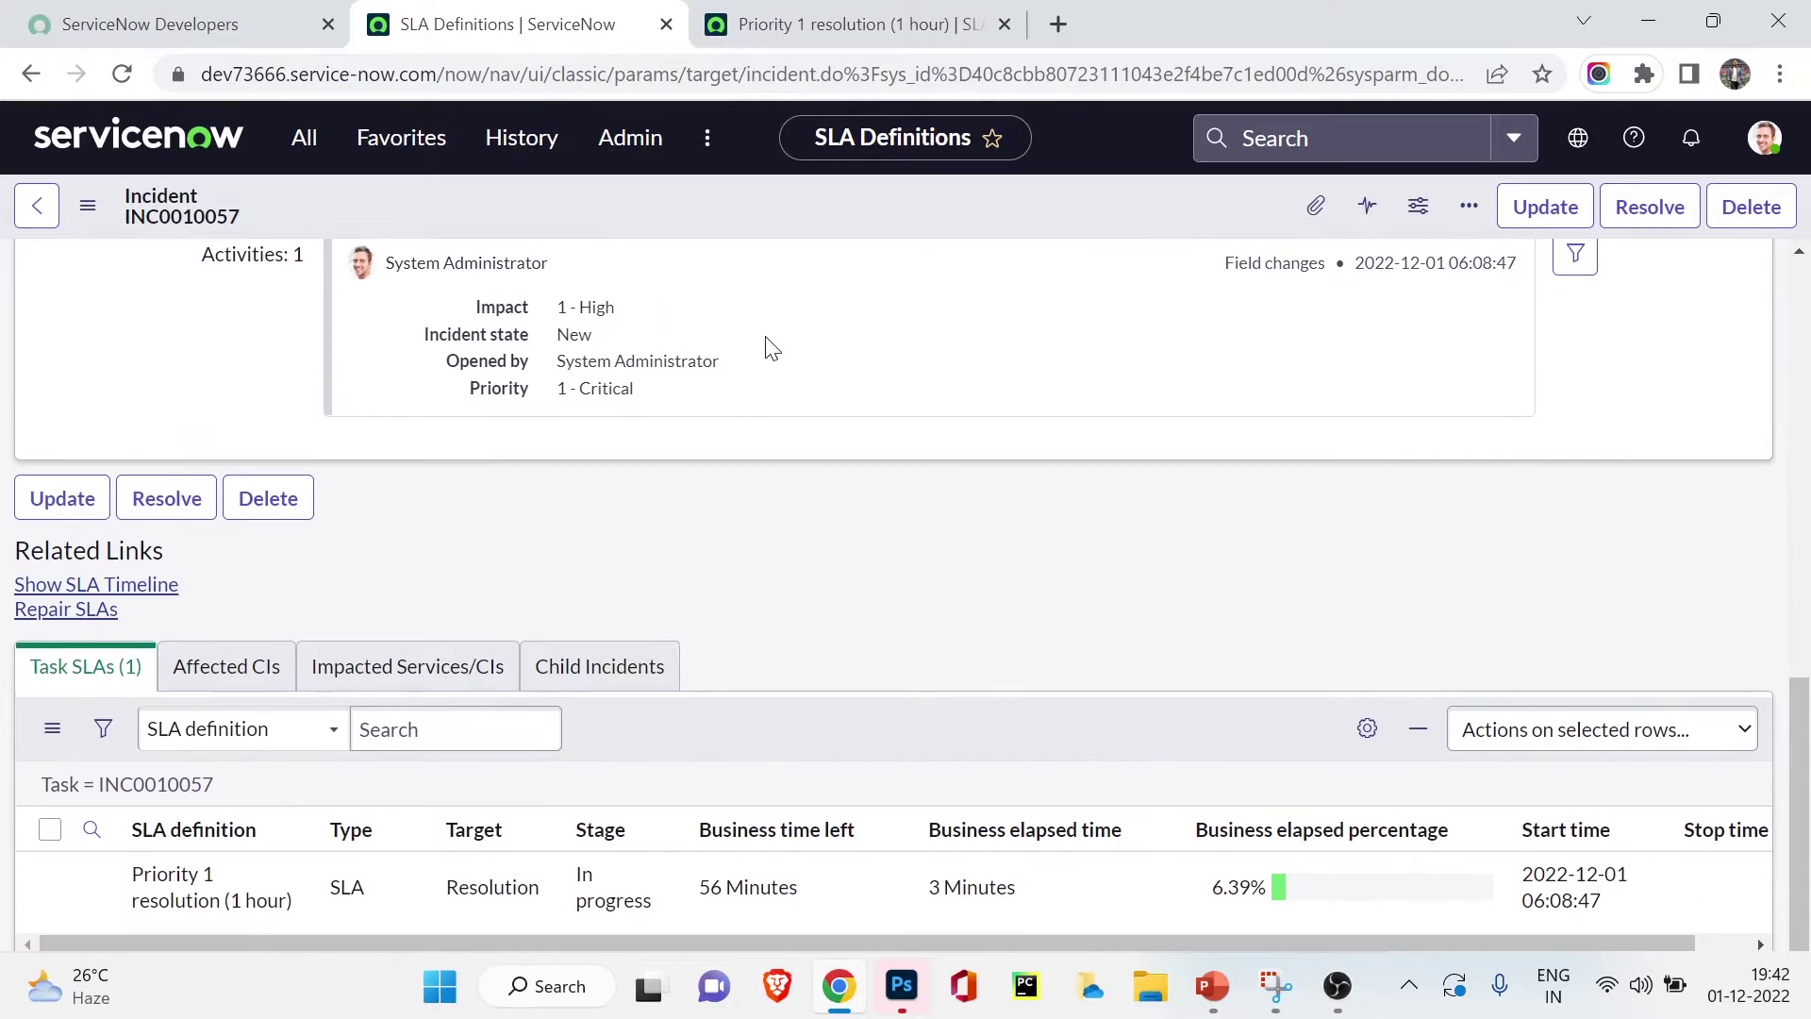
pyautogui.scroll(-10, 605, 545)
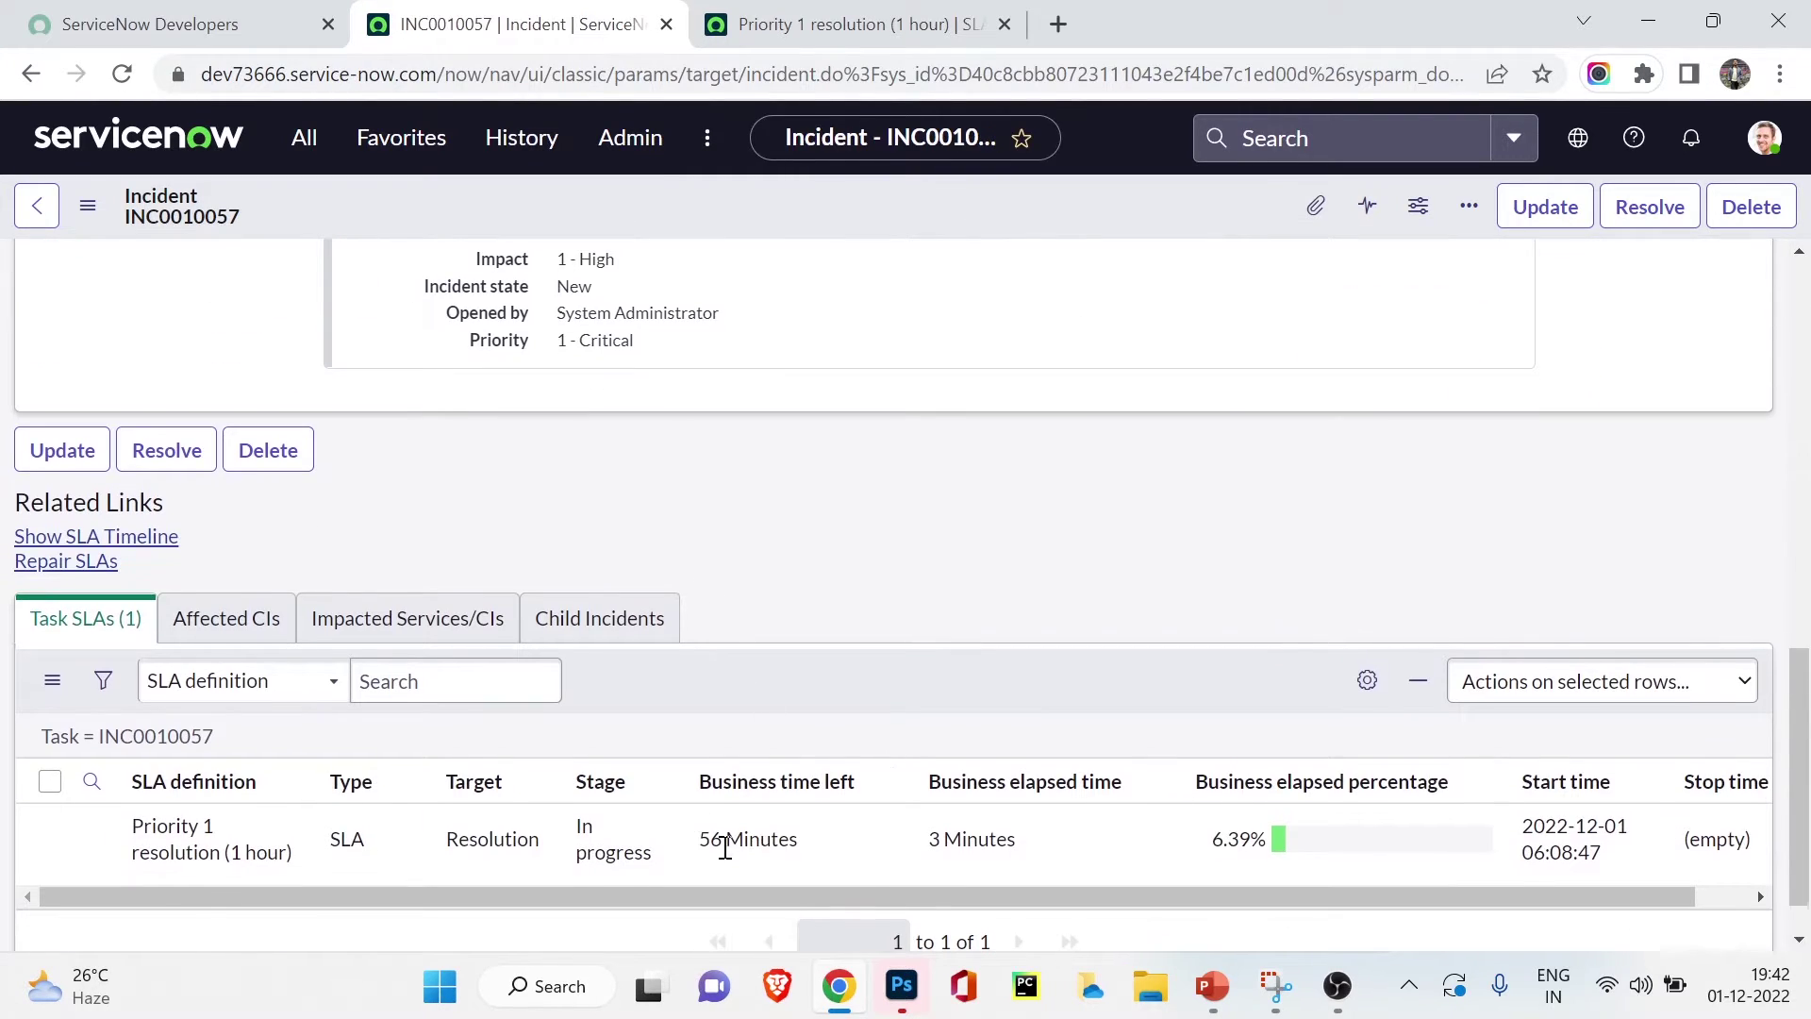
# - Compare the Priority 1 resolution definition's start conditions with the incident's priority and its attached task SLA
pyautogui.click(797, 19)
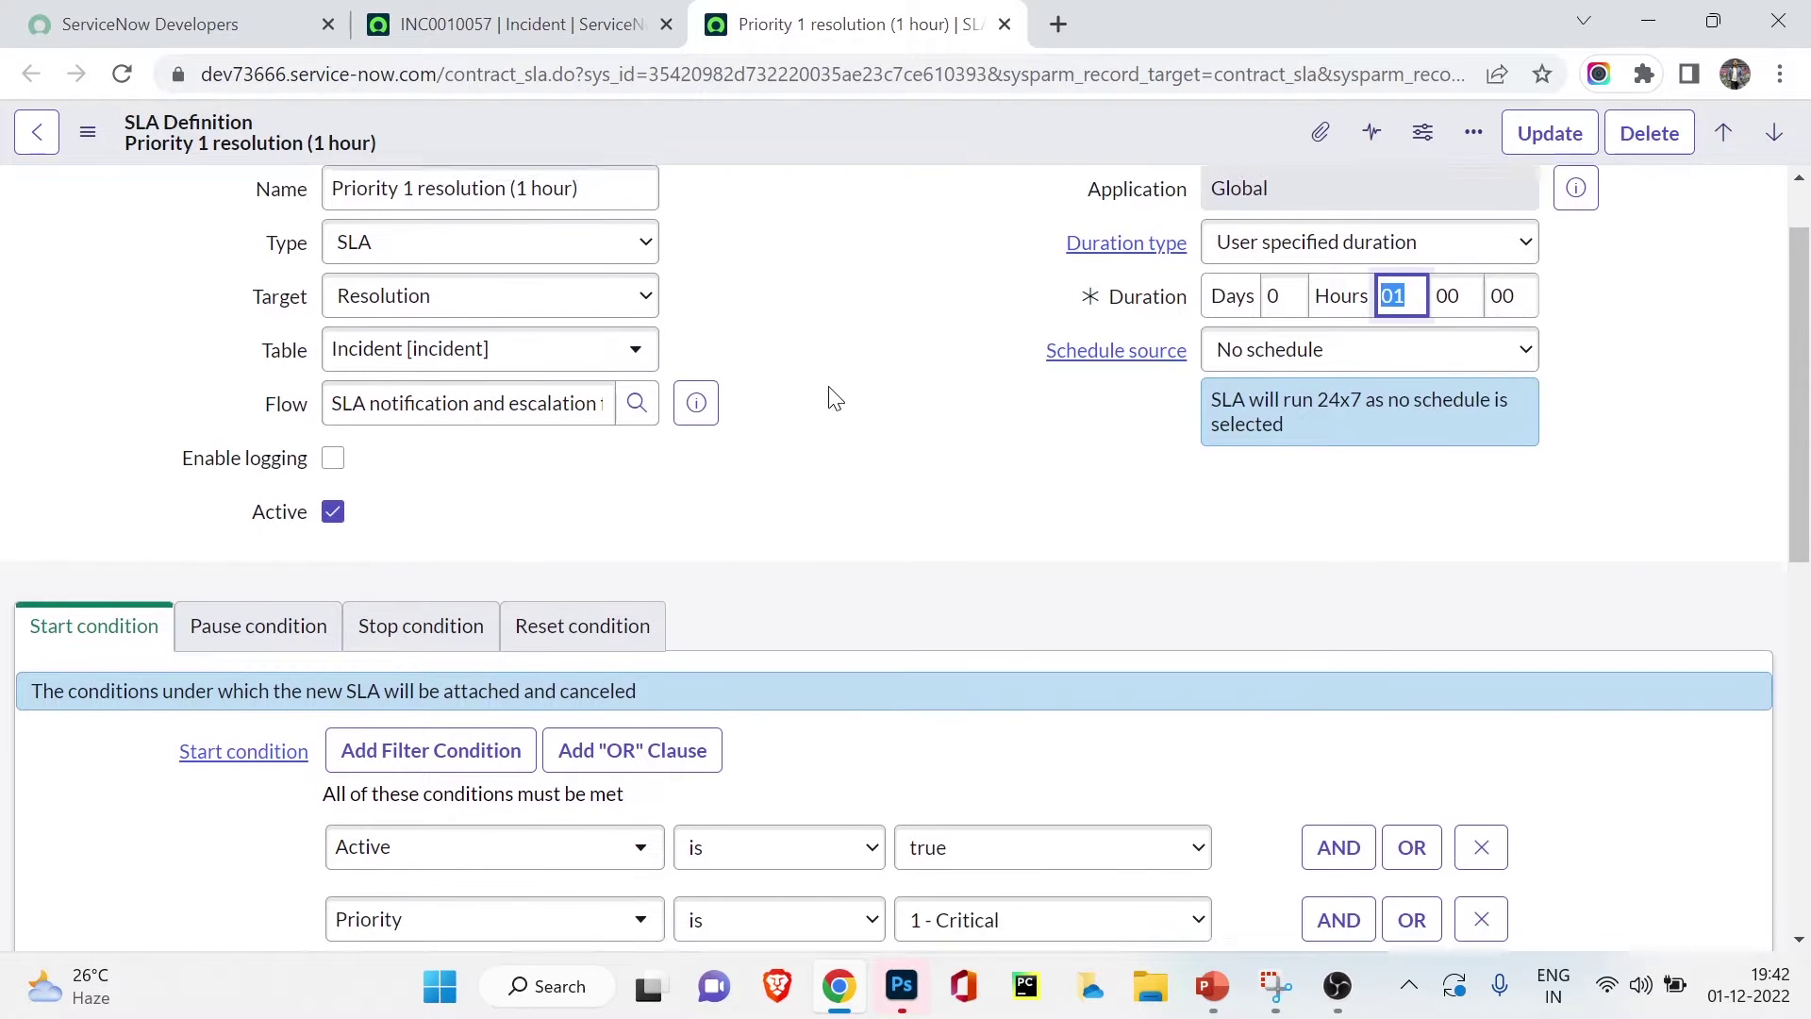
pyautogui.scroll(-3, 830, 396)
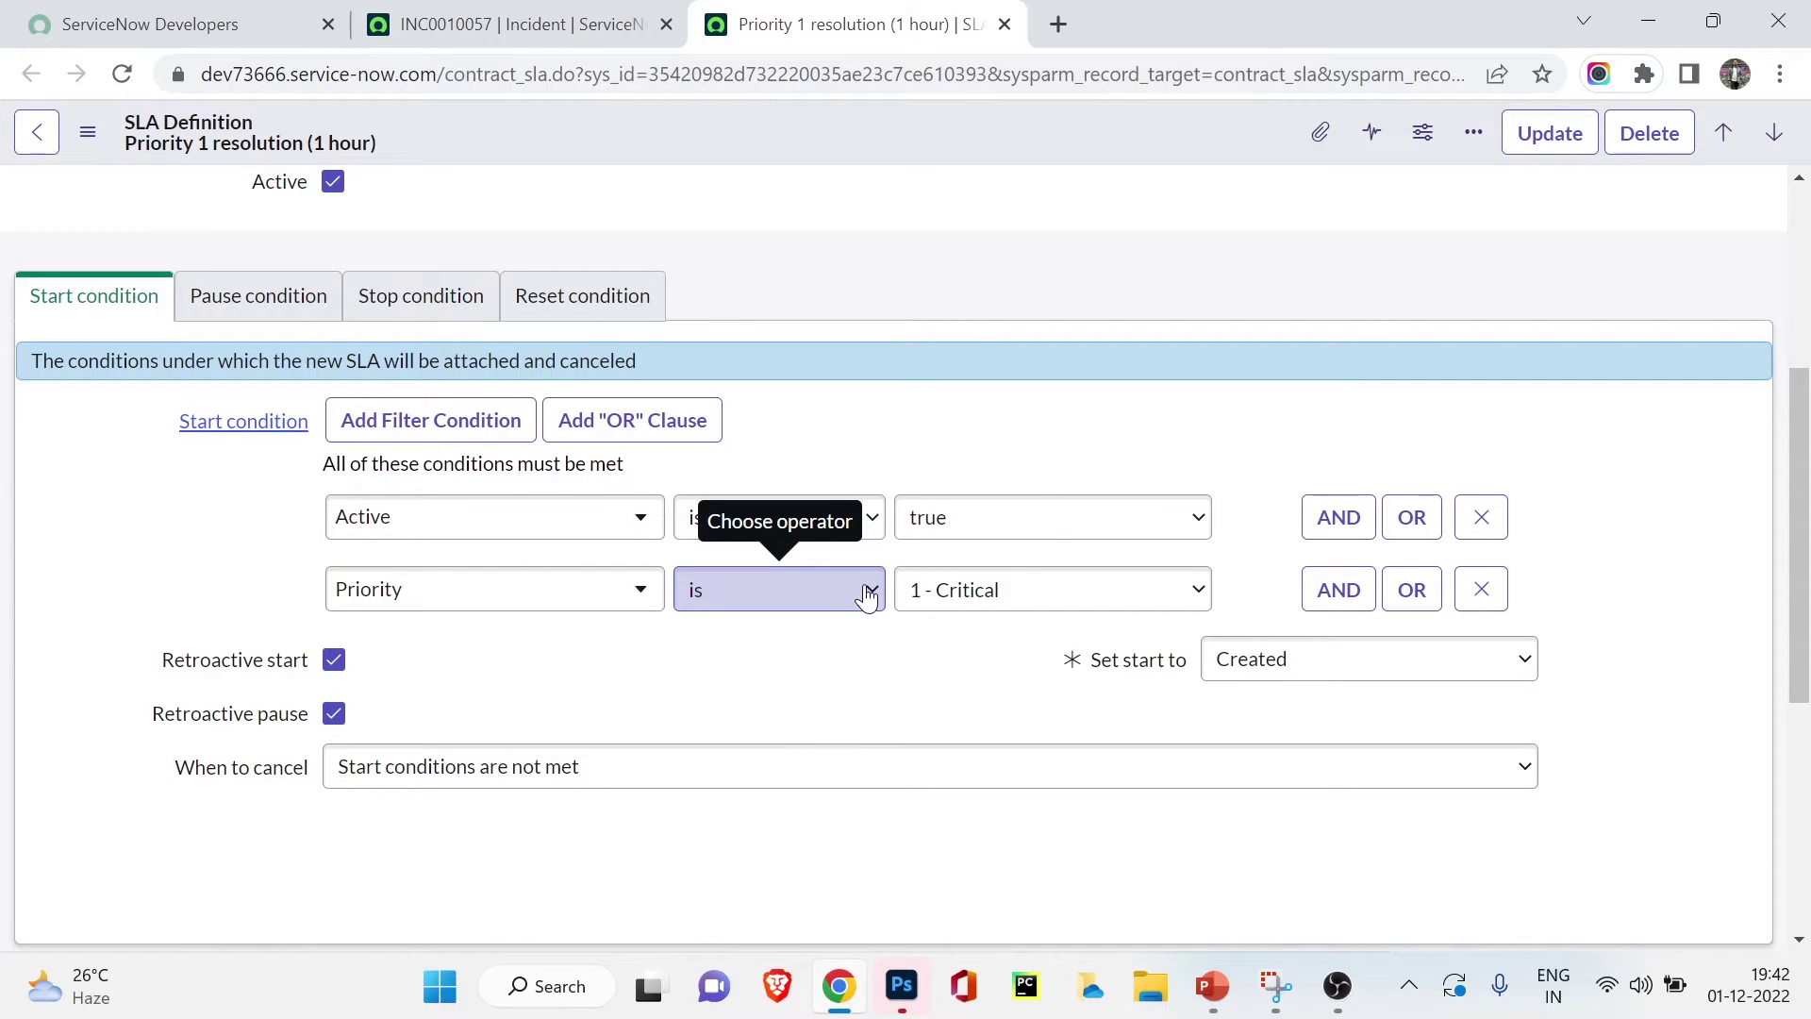
pyautogui.click(434, 11)
pyautogui.scroll(10, 630, 384)
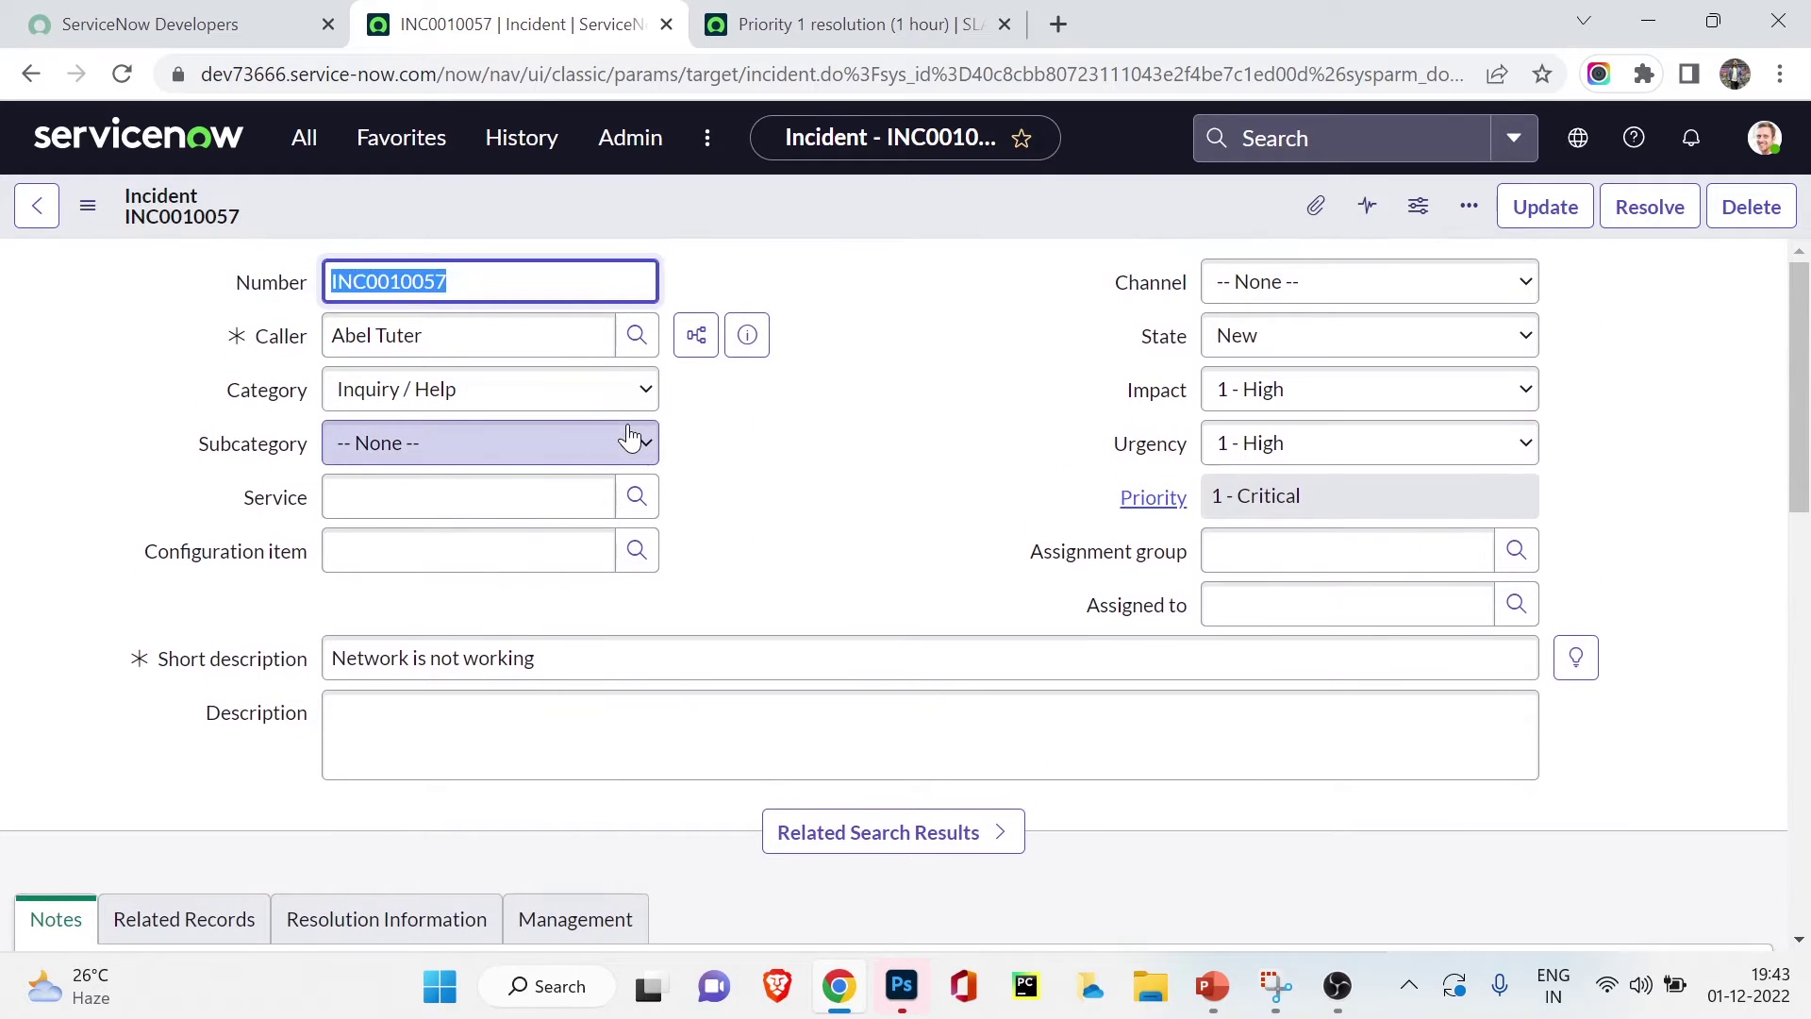
pyautogui.scroll(-15, 630, 439)
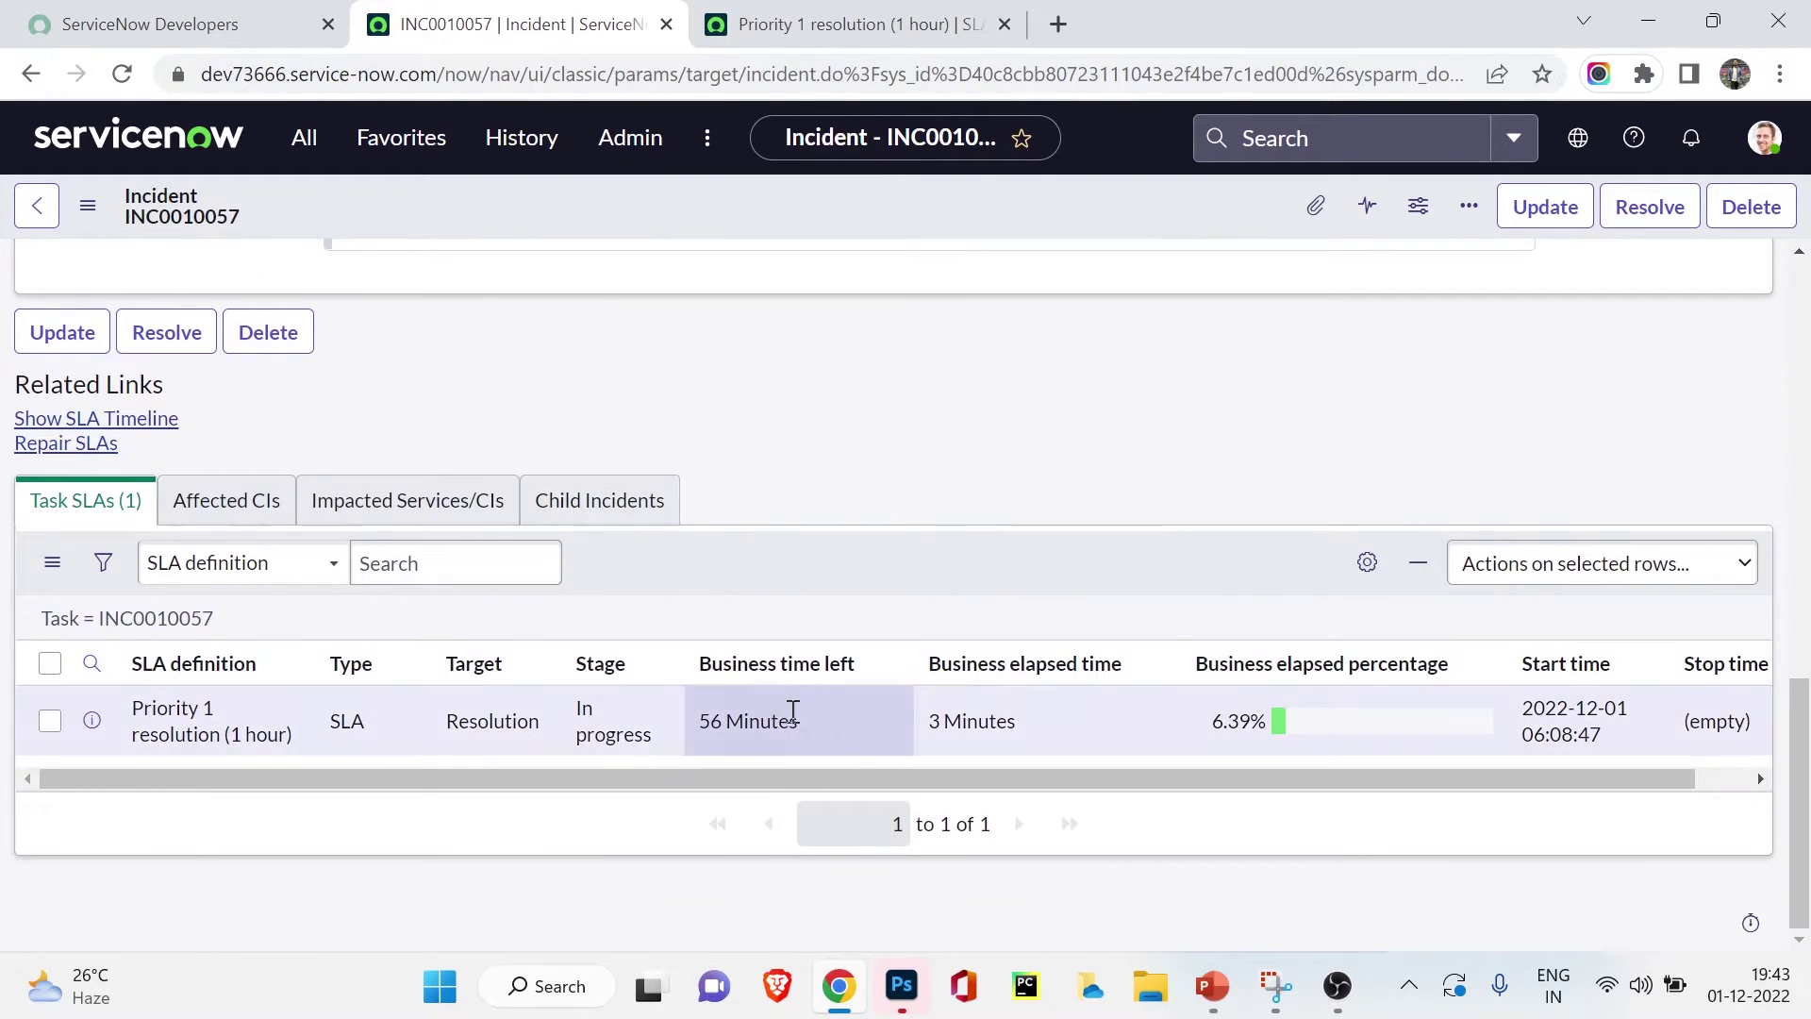
# - Return to the Priority 1 resolution definition and review its retroactive start, retroactive pause and cancellation settings
pyautogui.click(745, 21)
pyautogui.scroll(-9, 759, 630)
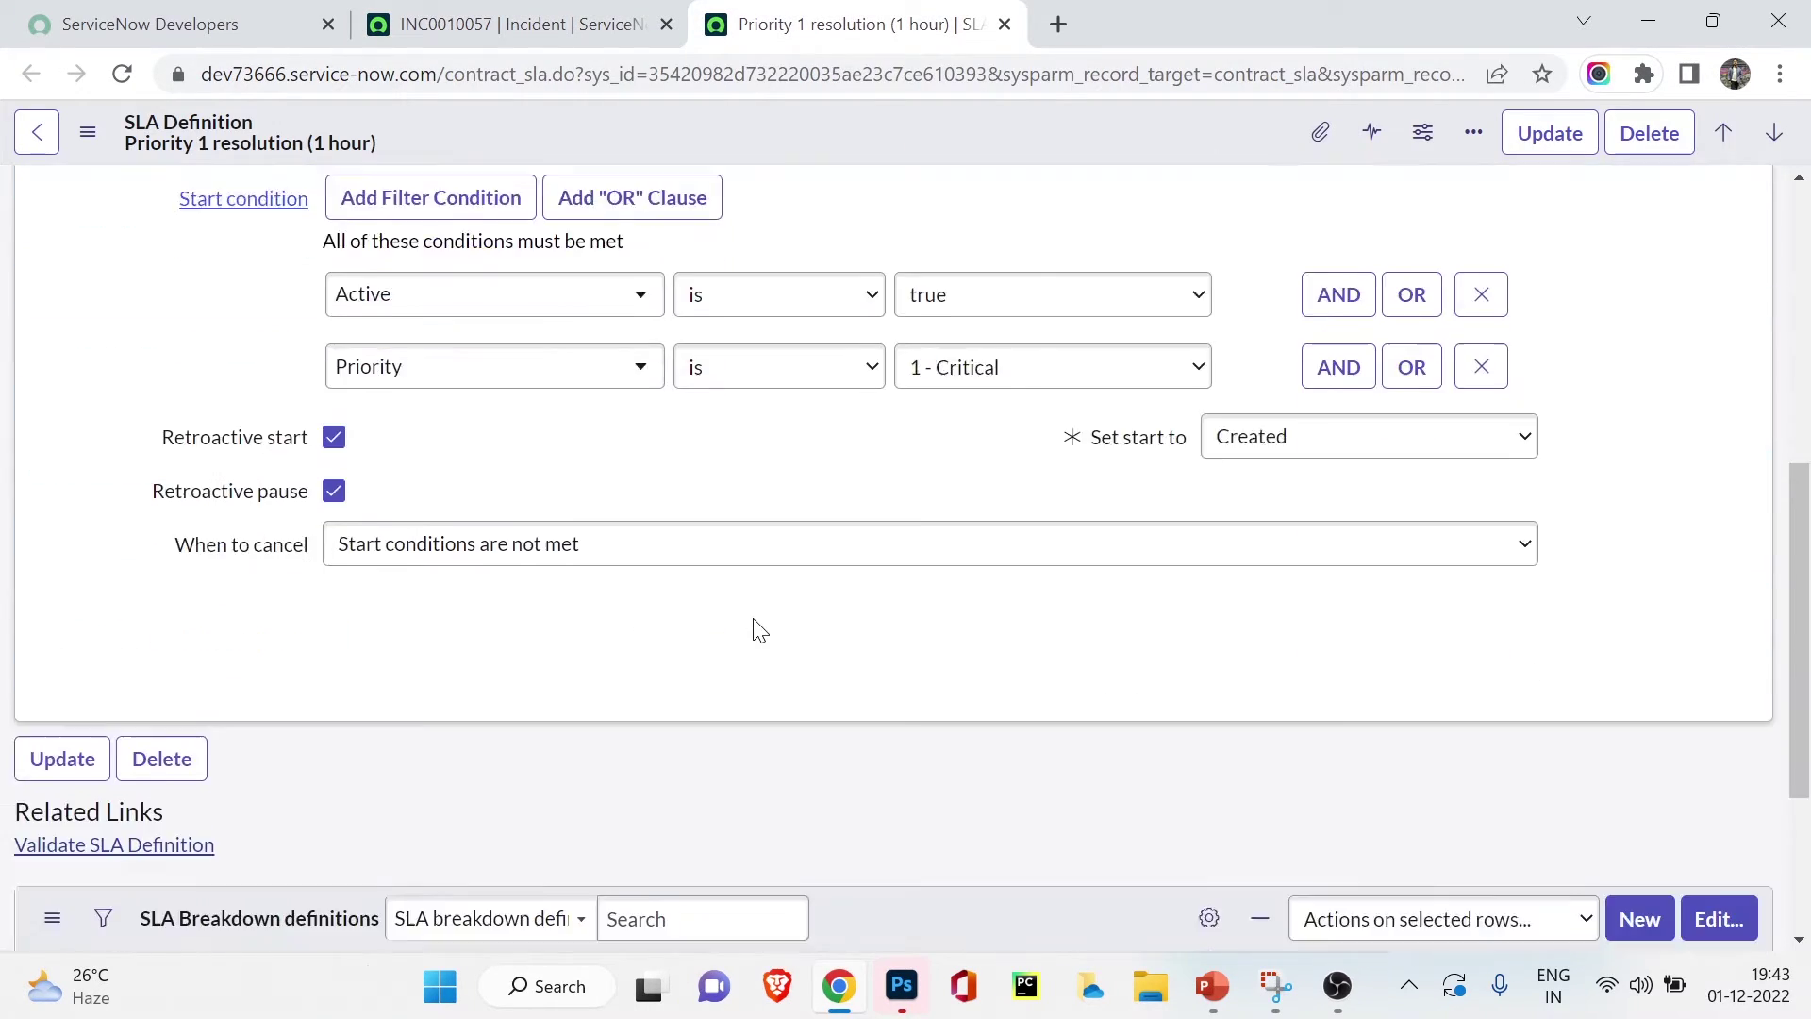
pyautogui.scroll(9, 764, 585)
pyautogui.scroll(-10, 760, 537)
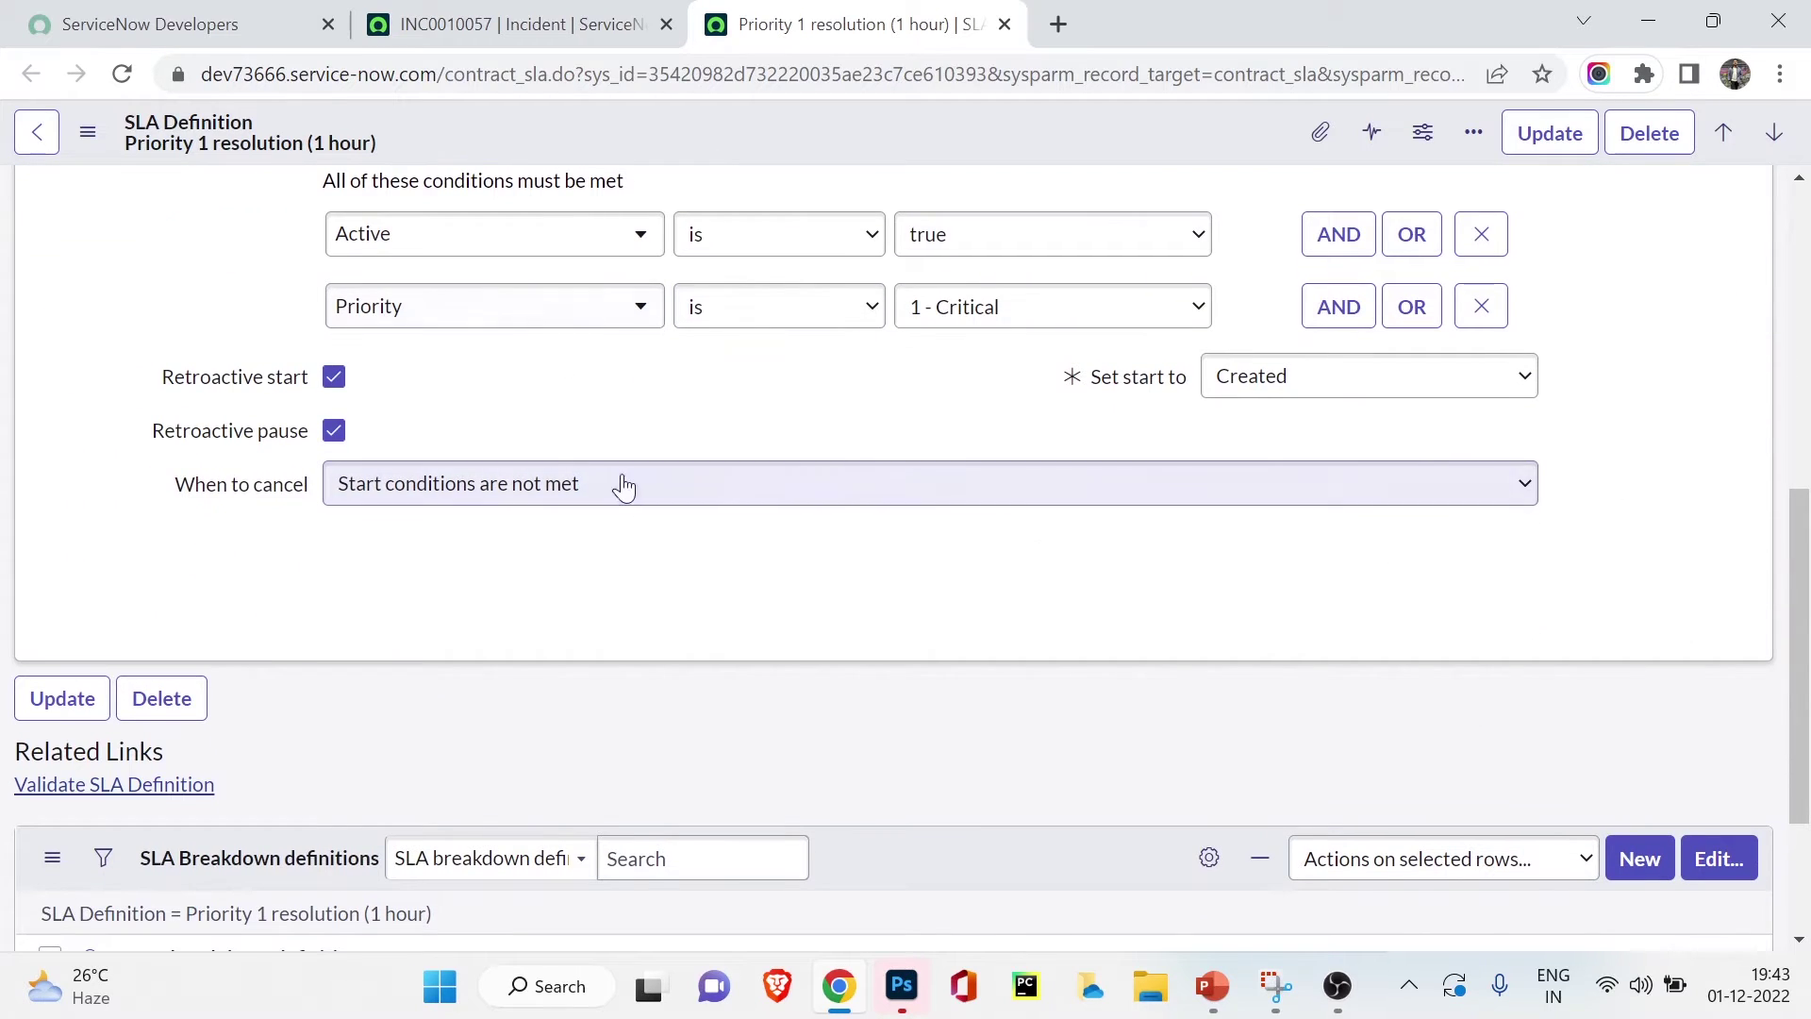
pyautogui.scroll(1, 688, 444)
pyautogui.scroll(-1, 692, 448)
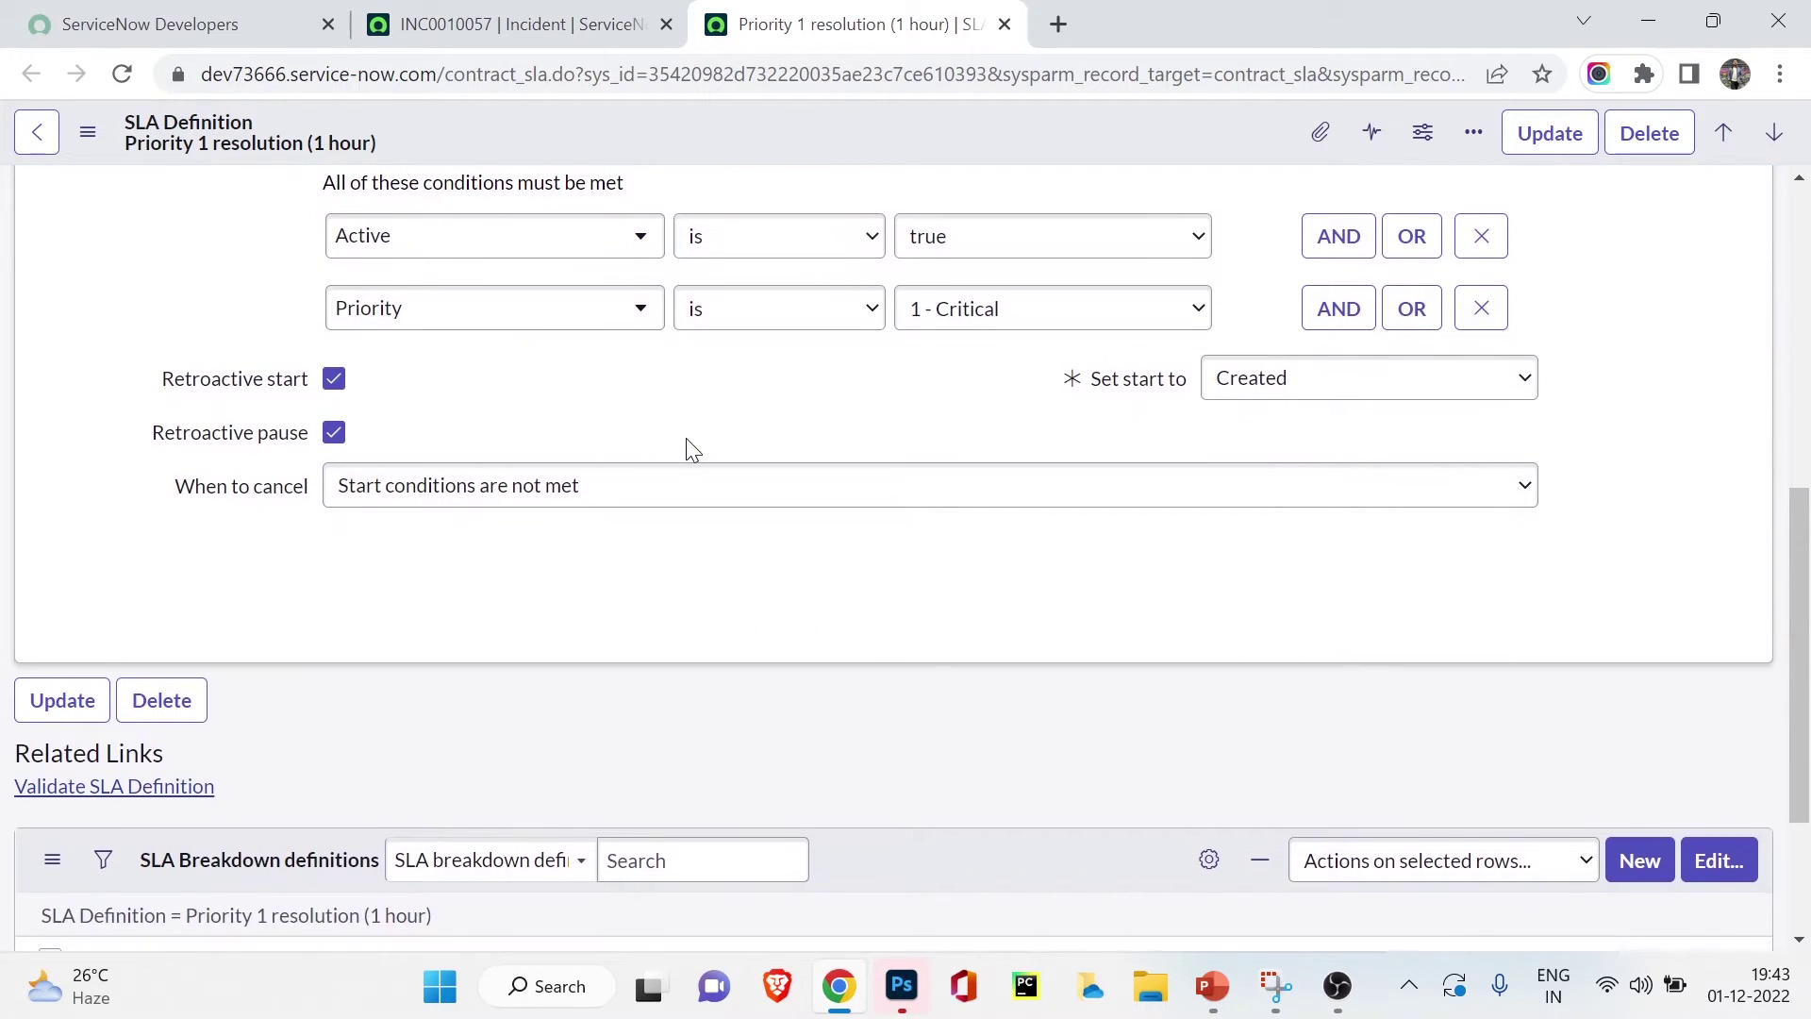
# - Open the SLA definition's pause conditions and examine the incident states and on hold reason they use
pyautogui.scroll(3, 686, 443)
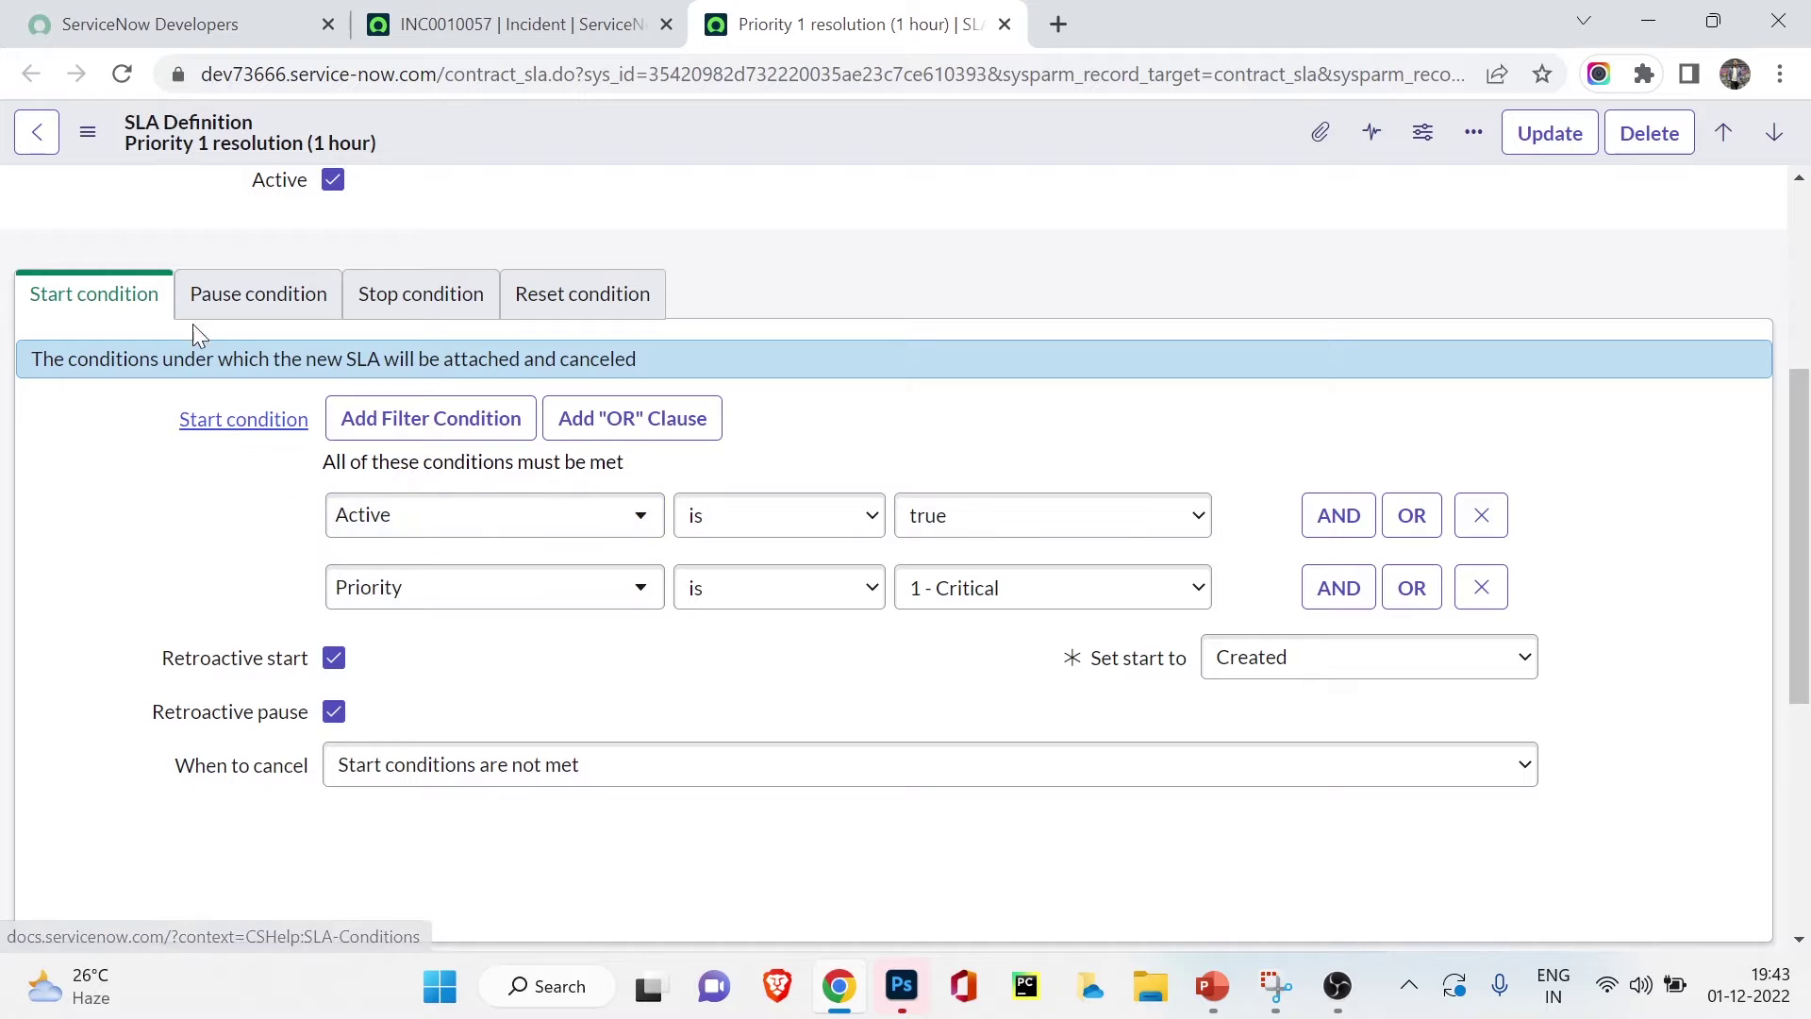
pyautogui.click(202, 298)
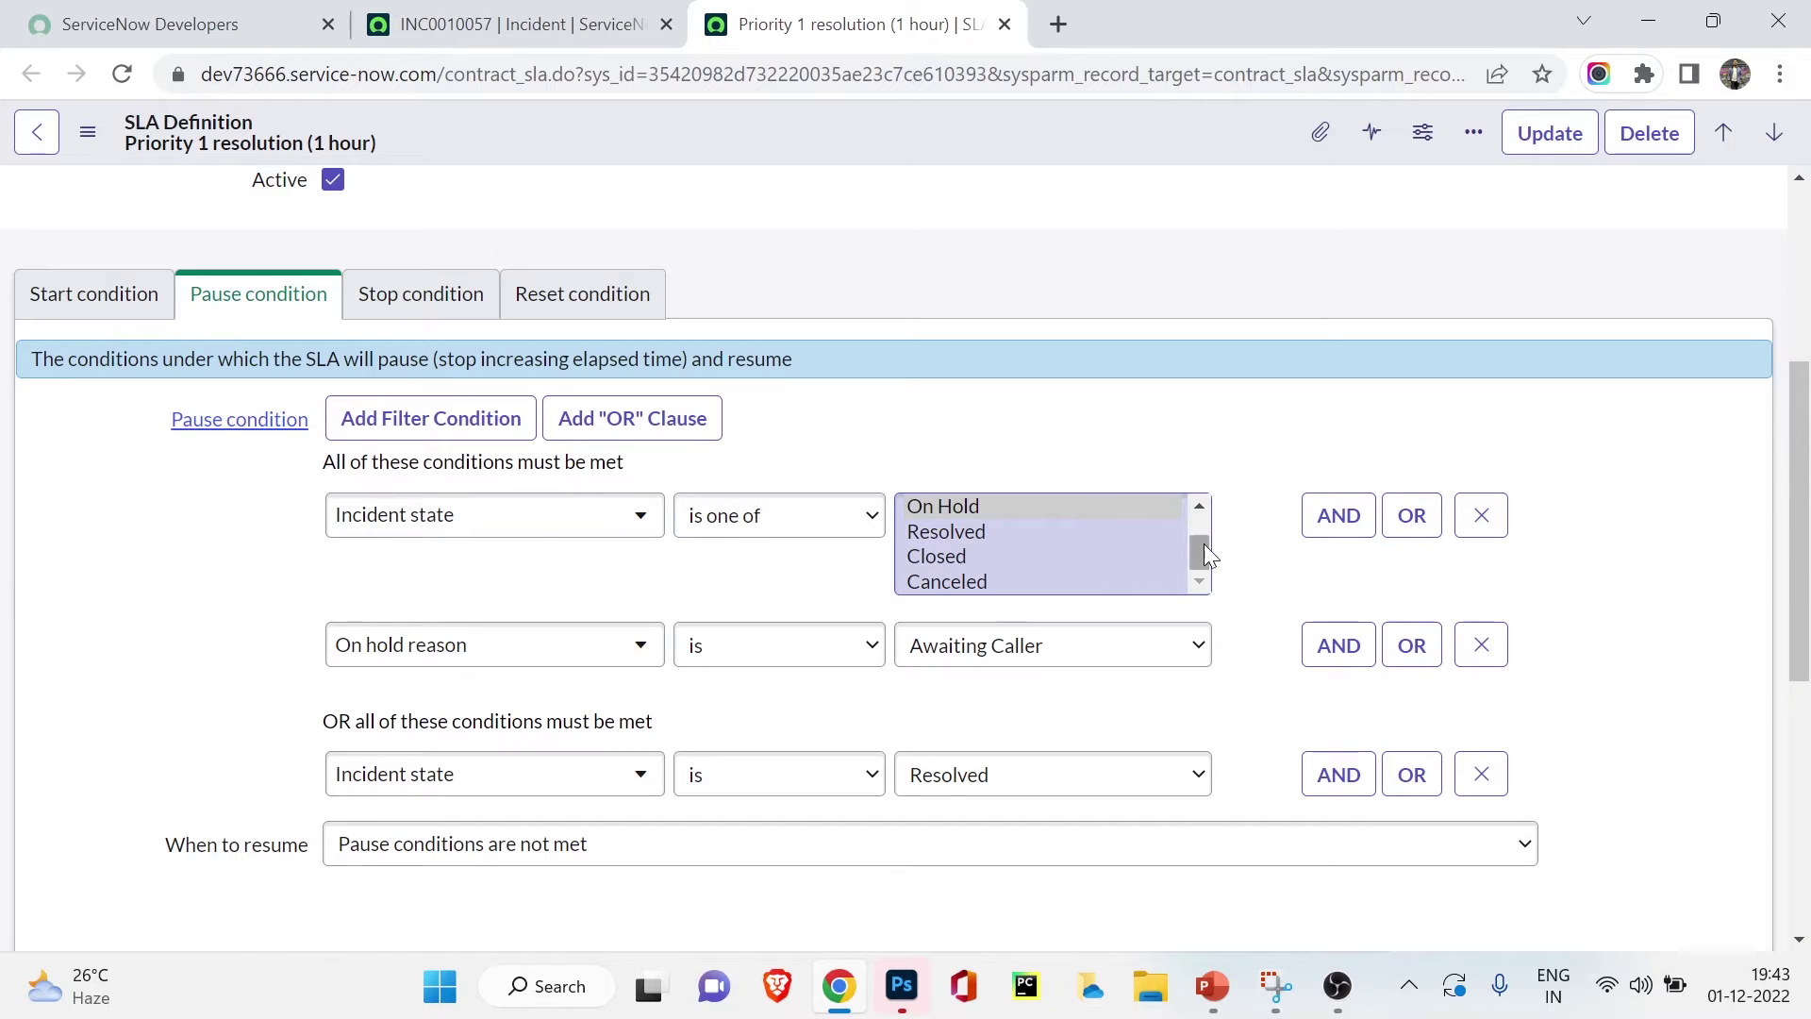
pyautogui.moveTo(1203, 544); pyautogui.dragTo(1204, 502)
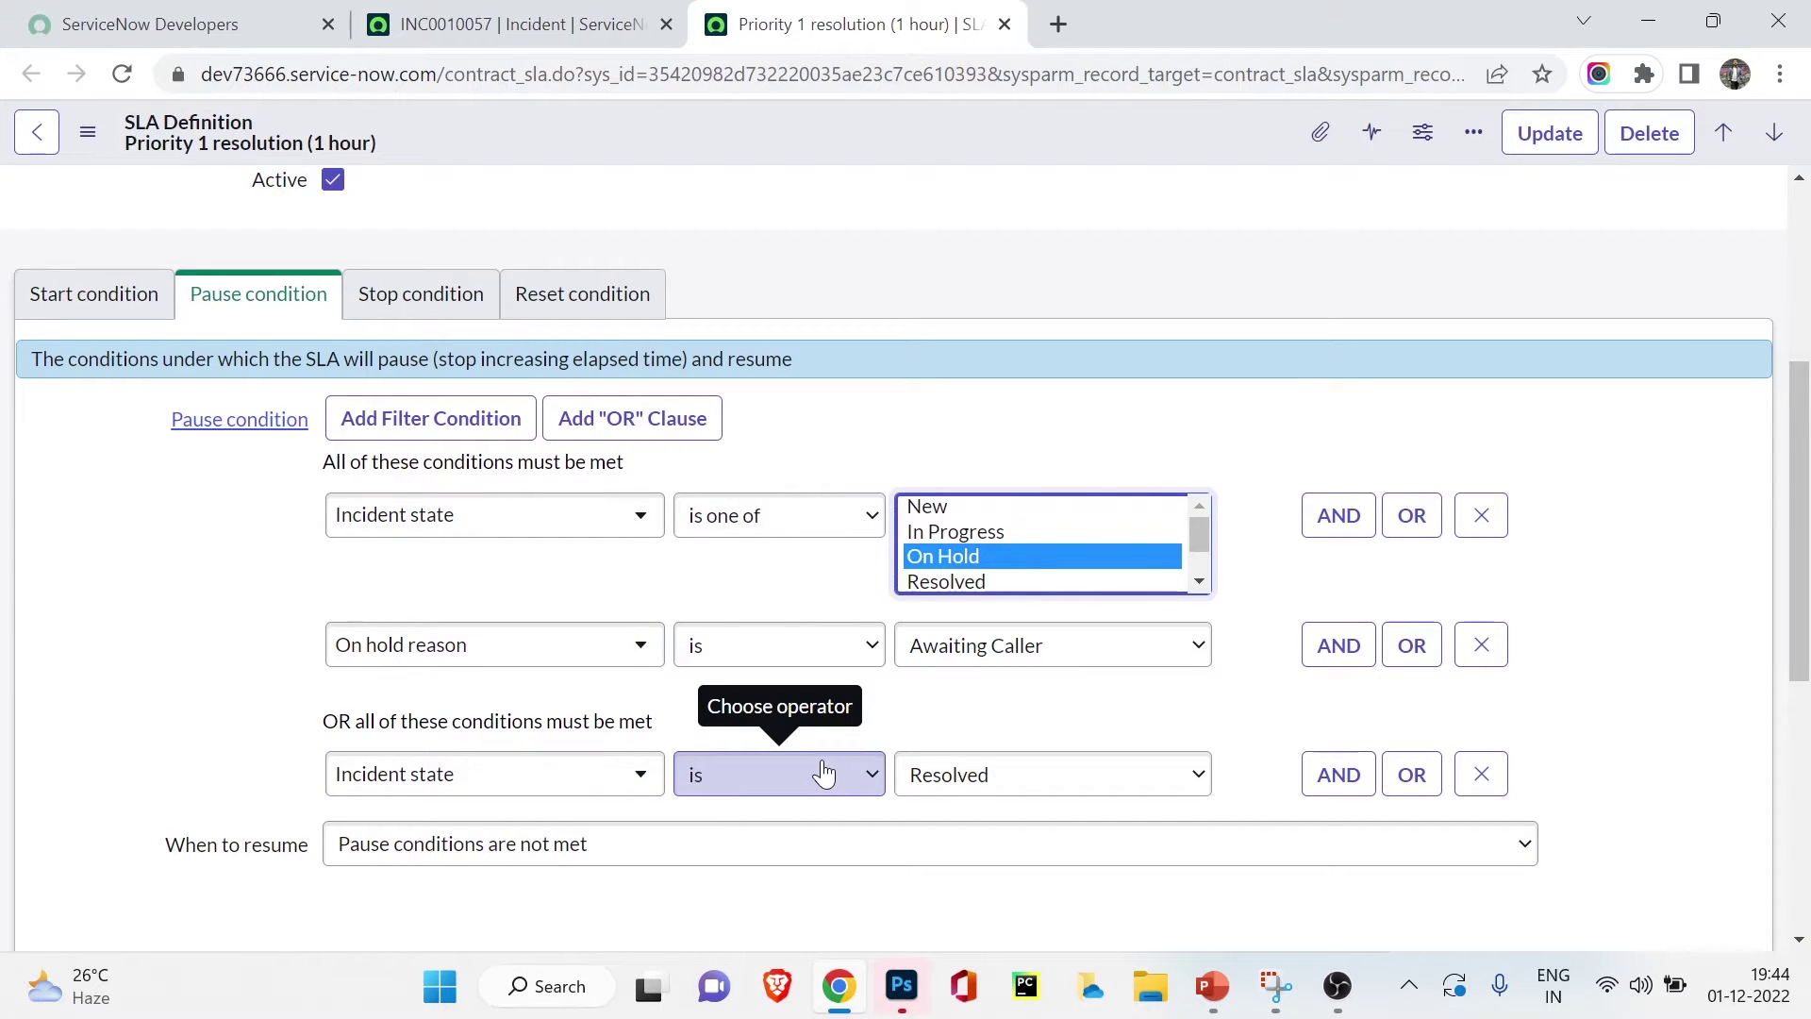
# - Return to the incident, reload its form and check the task SLA's business time left and elapsed time against the incident's fields
pyautogui.click(520, 34)
pyautogui.scroll(5, 731, 538)
pyautogui.scroll(-5, 737, 537)
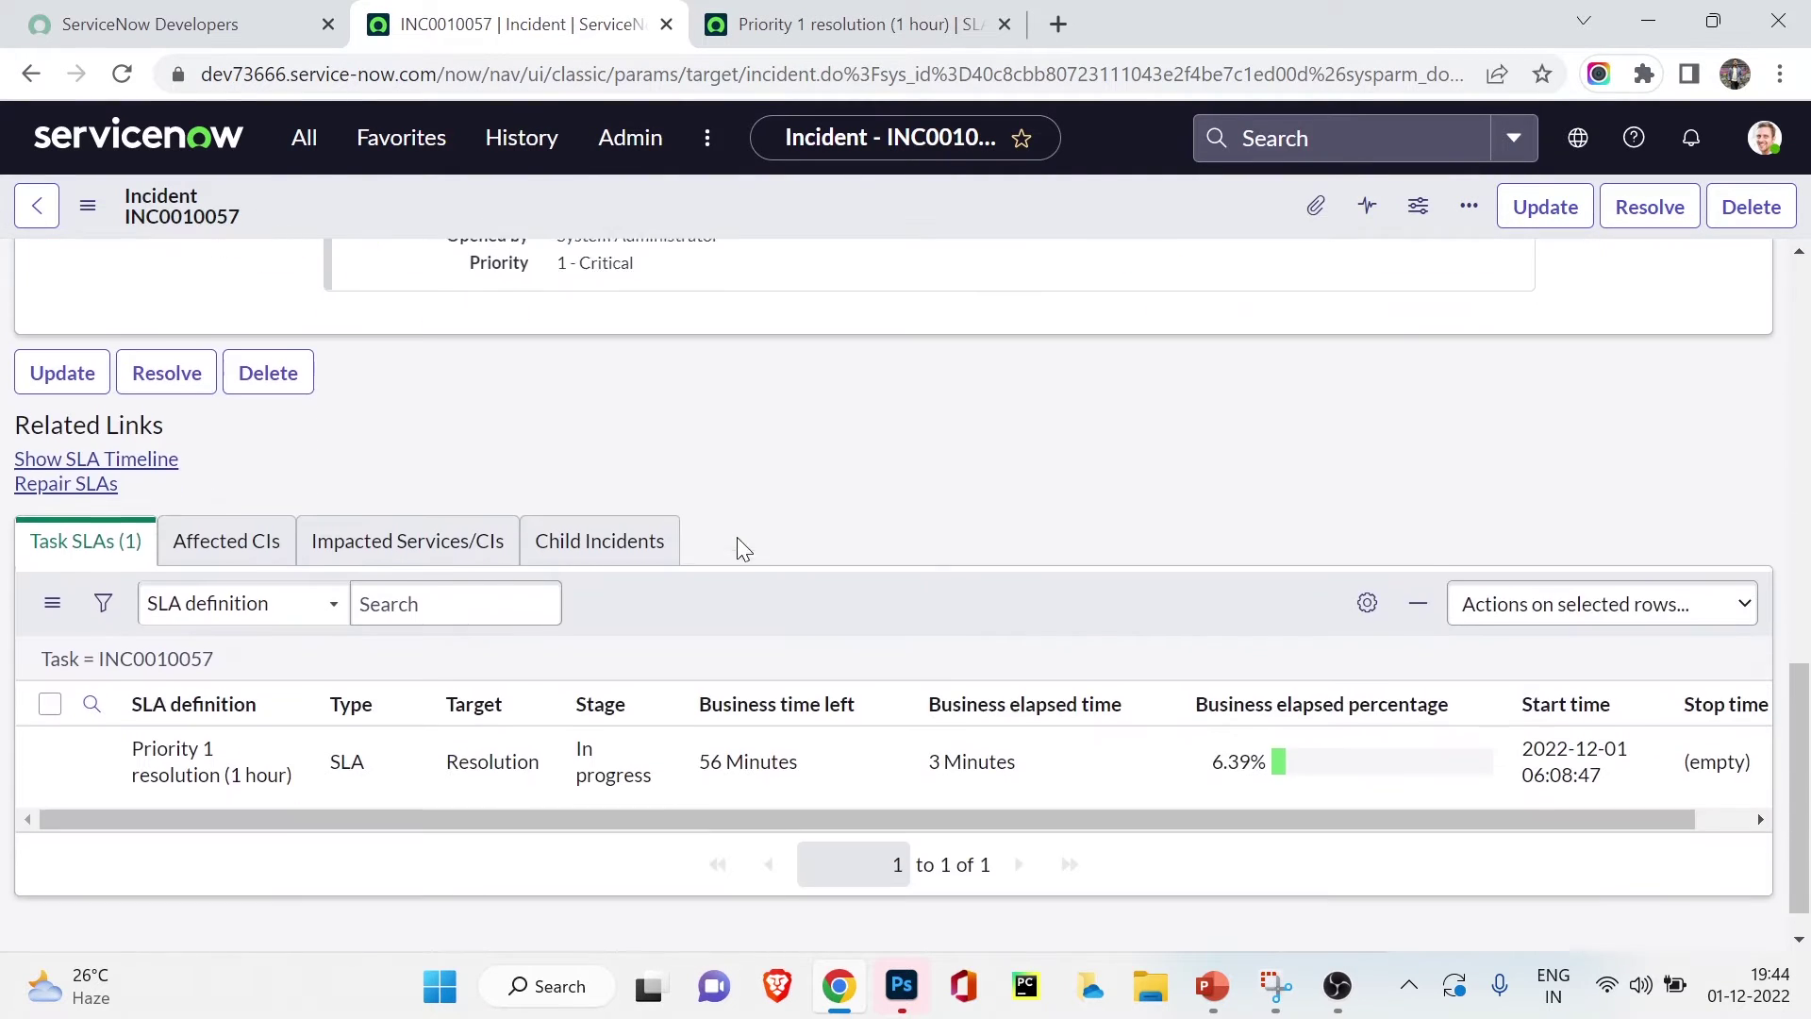
pyautogui.rightClick(1002, 208)
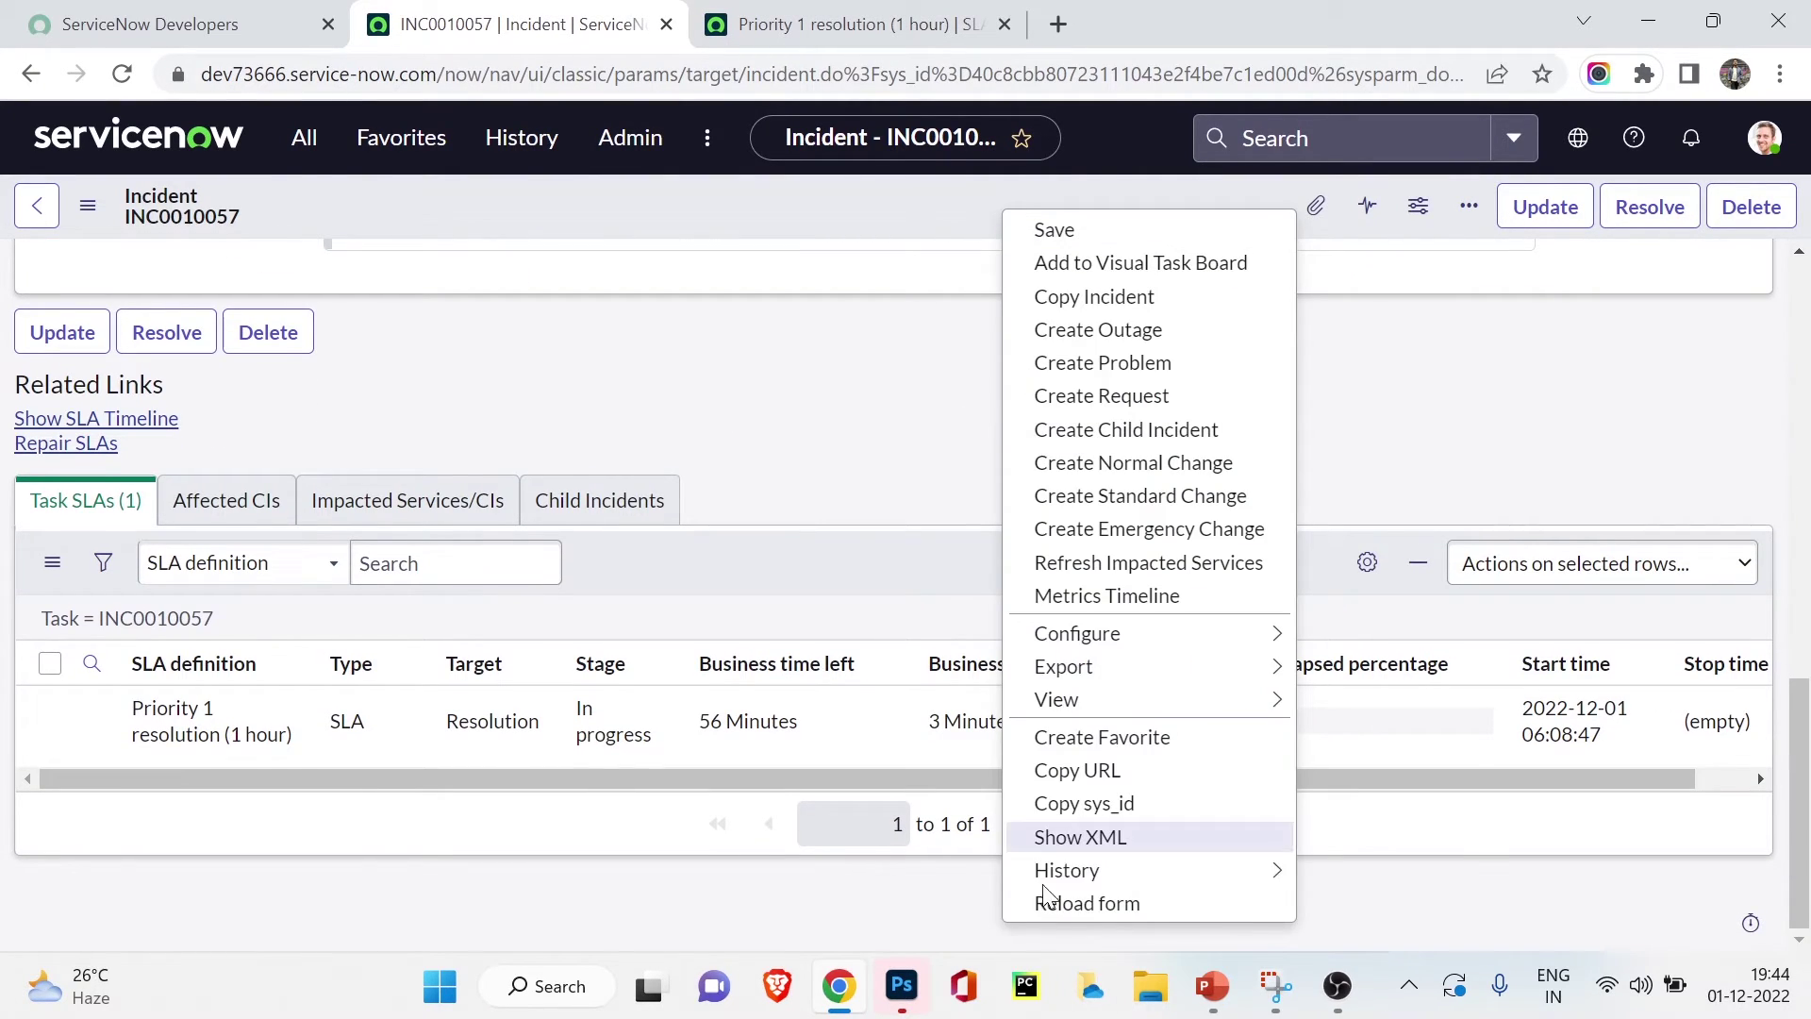
pyautogui.click(1111, 900)
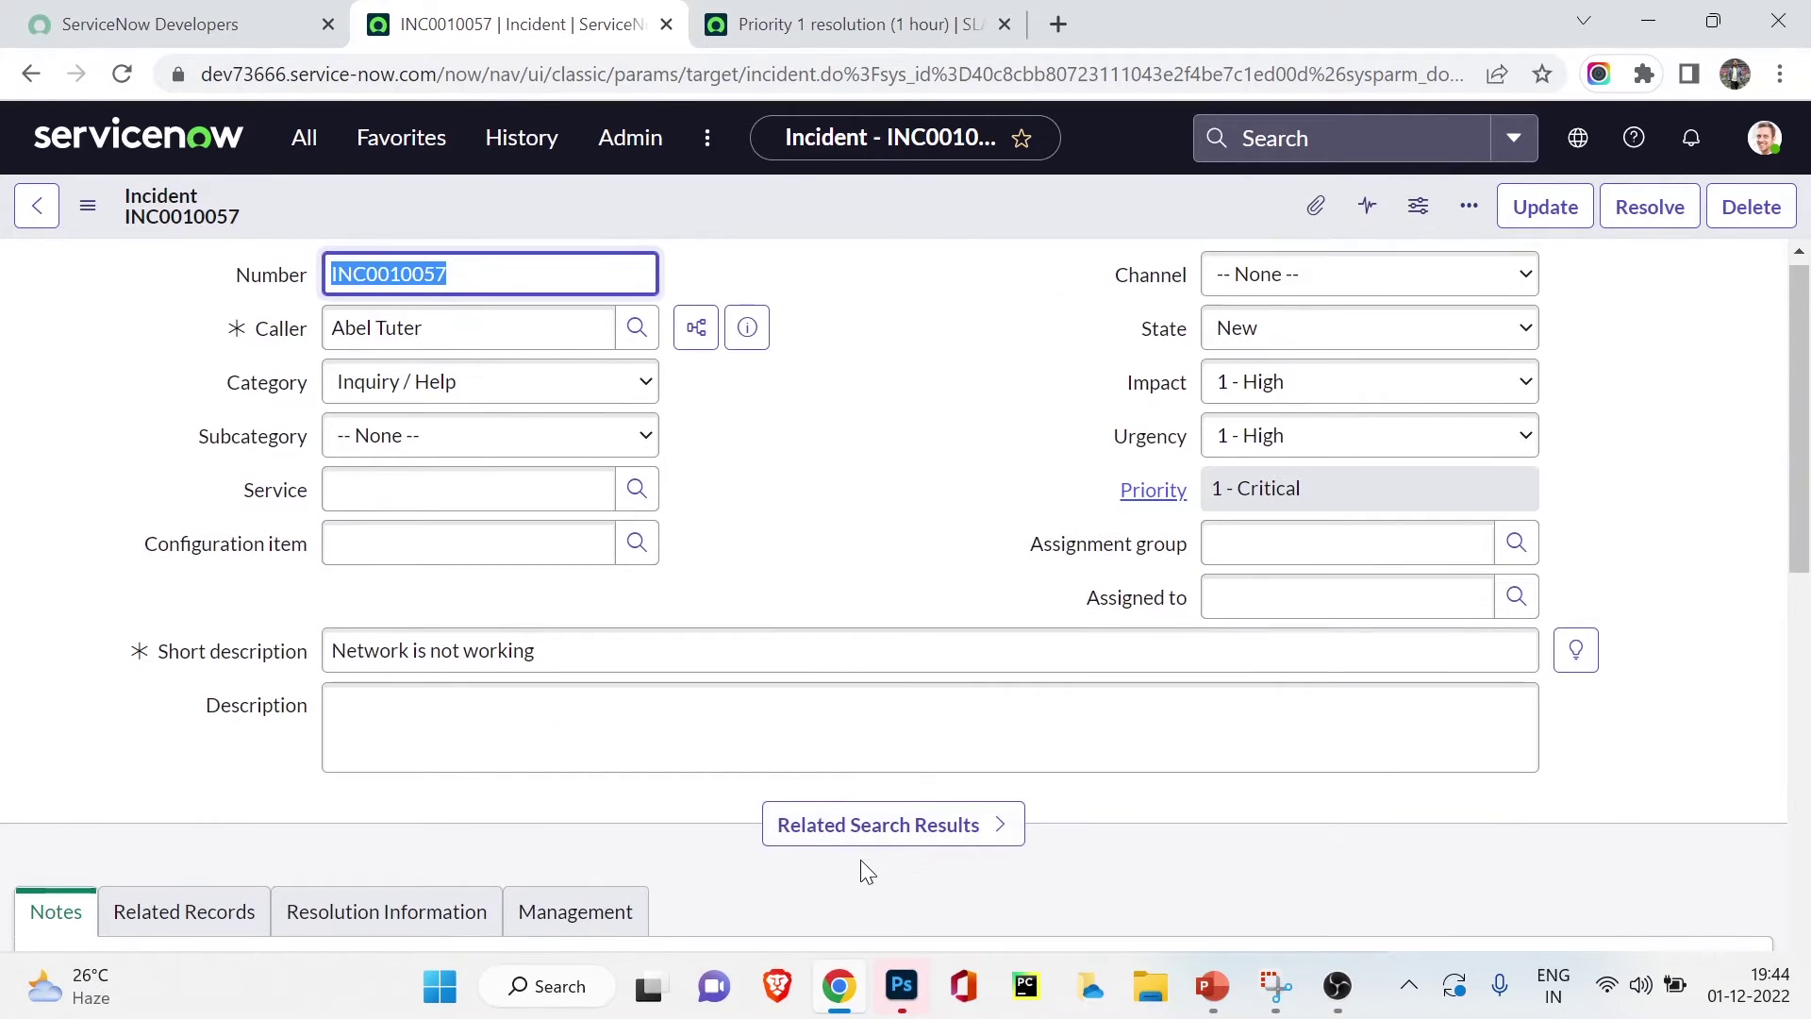
pyautogui.scroll(-15, 861, 849)
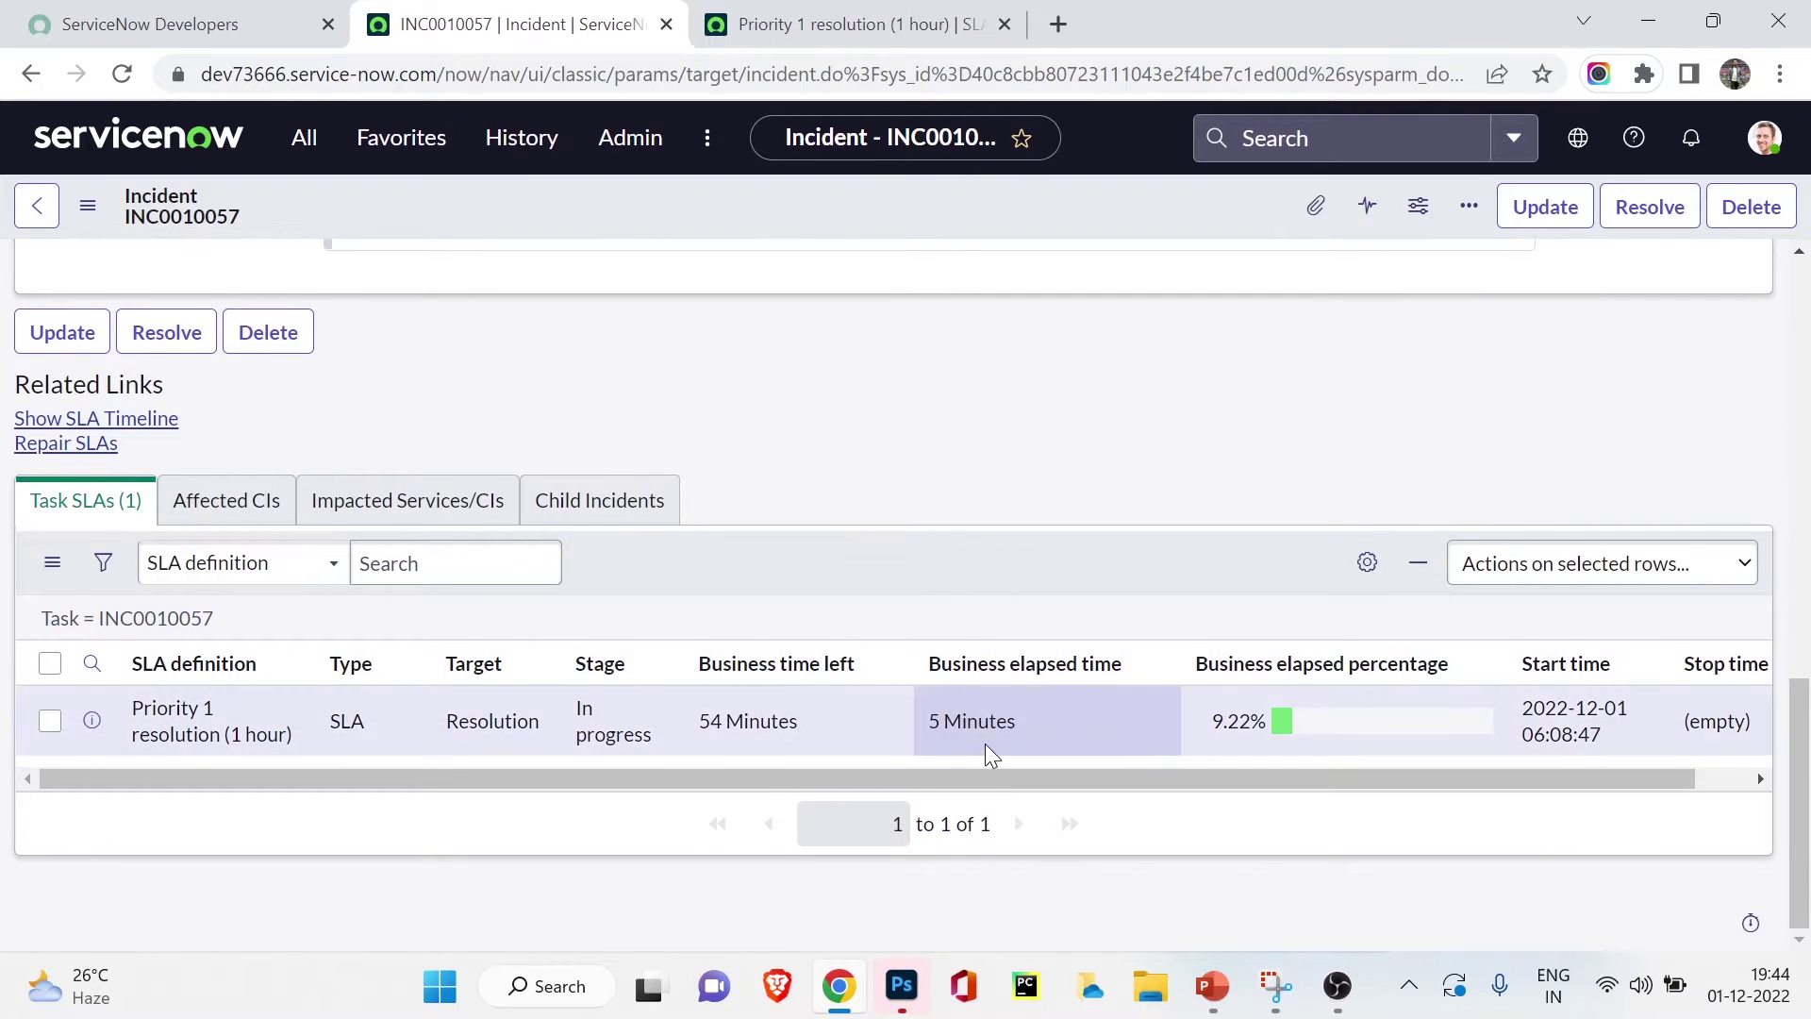
pyautogui.scroll(15, 981, 747)
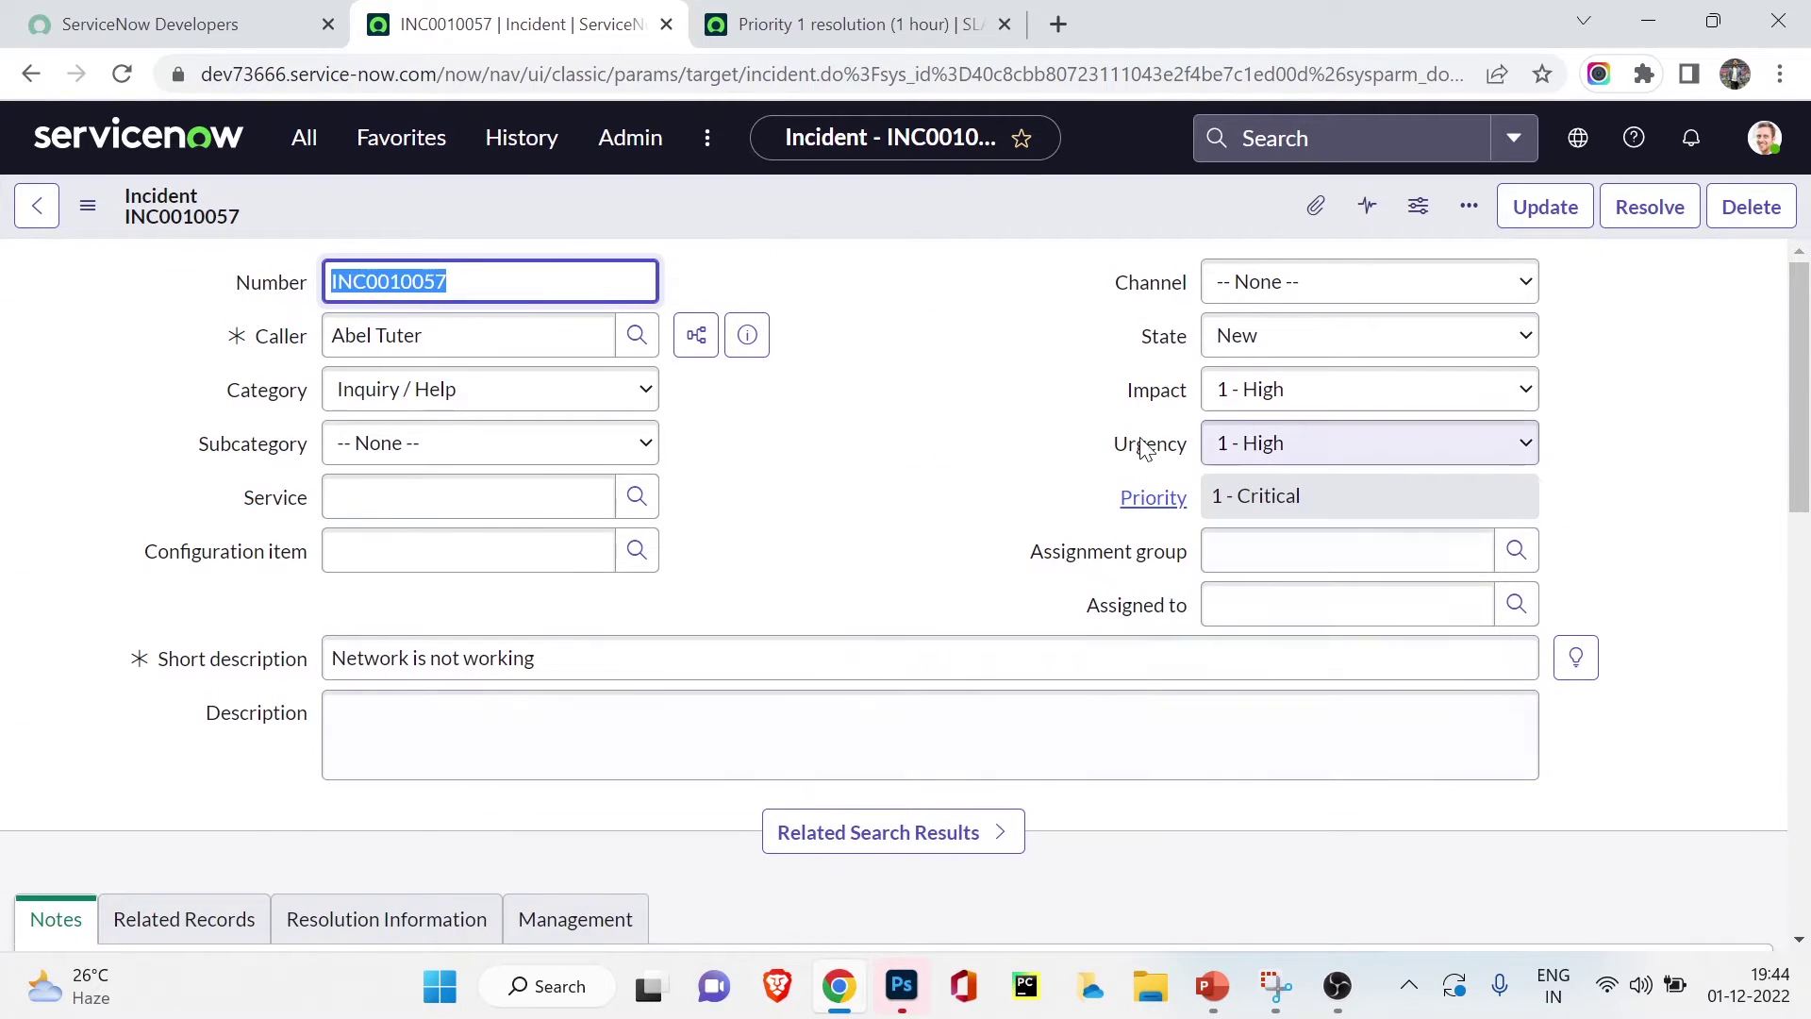
# - Set the incident's state to On Hold with the on hold reason Awaiting Caller
pyautogui.click(1233, 351)
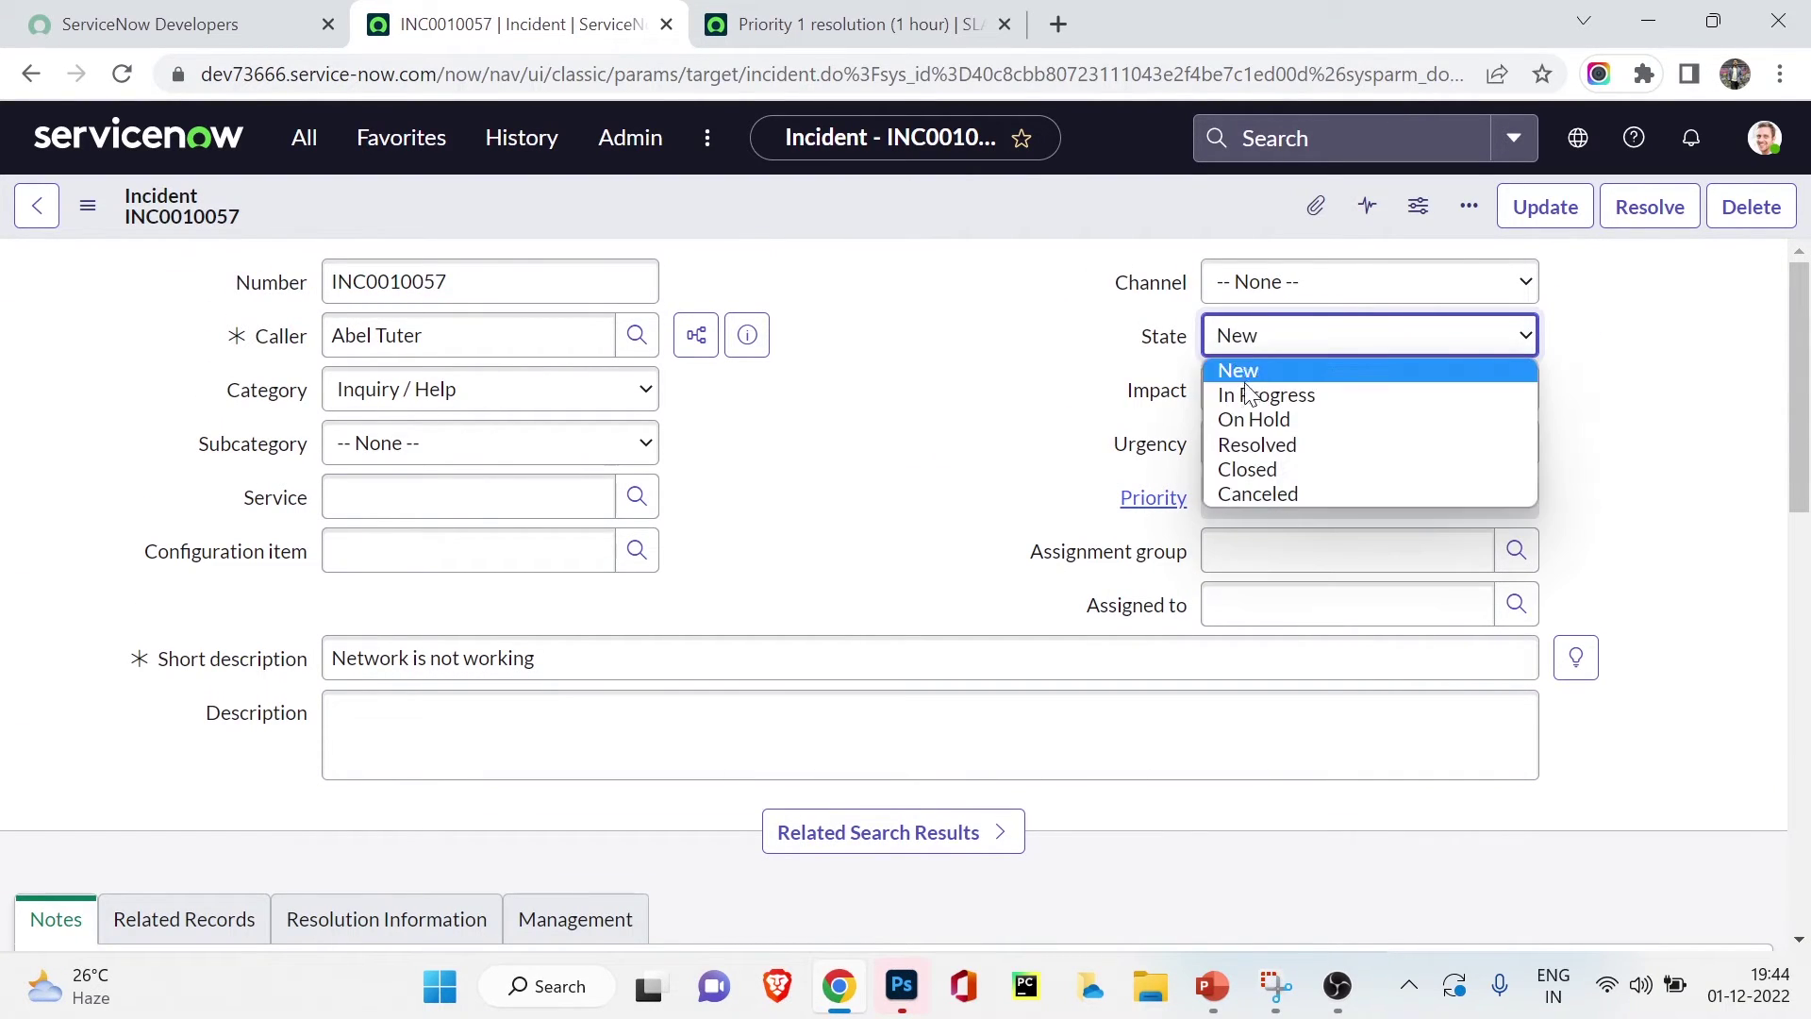
pyautogui.click(1245, 417)
pyautogui.click(1247, 406)
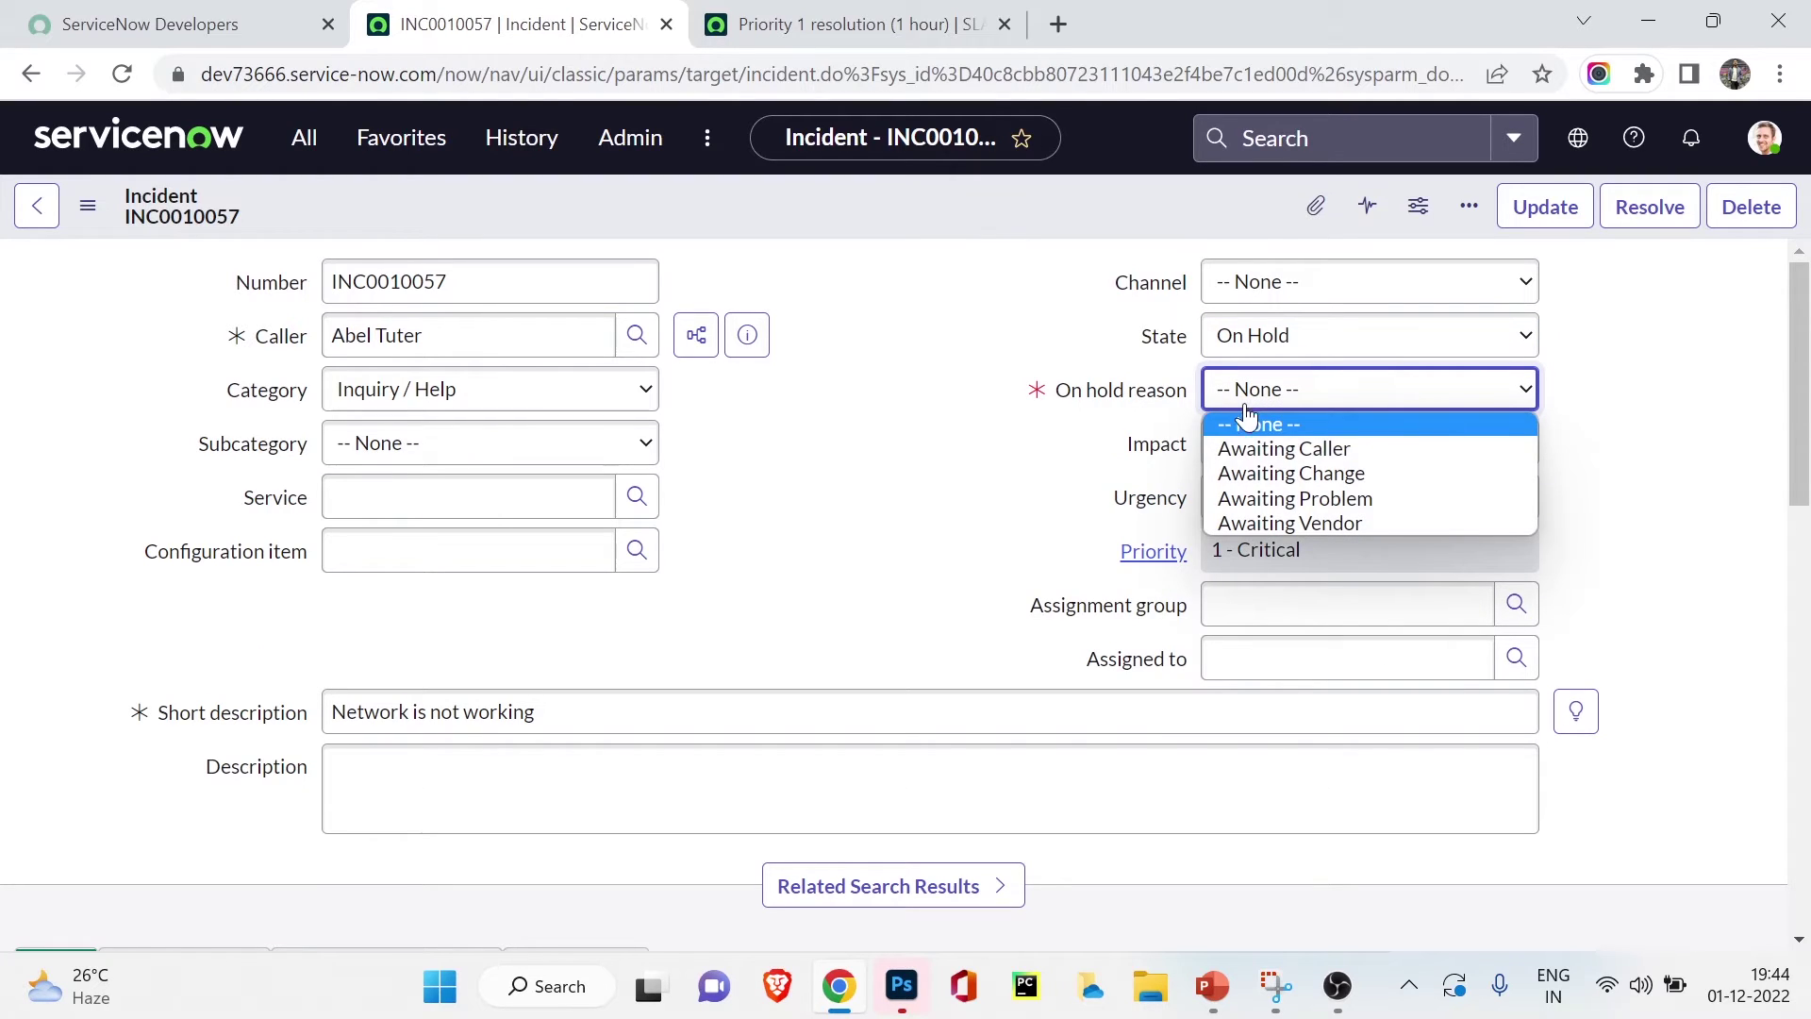
pyautogui.click(1241, 459)
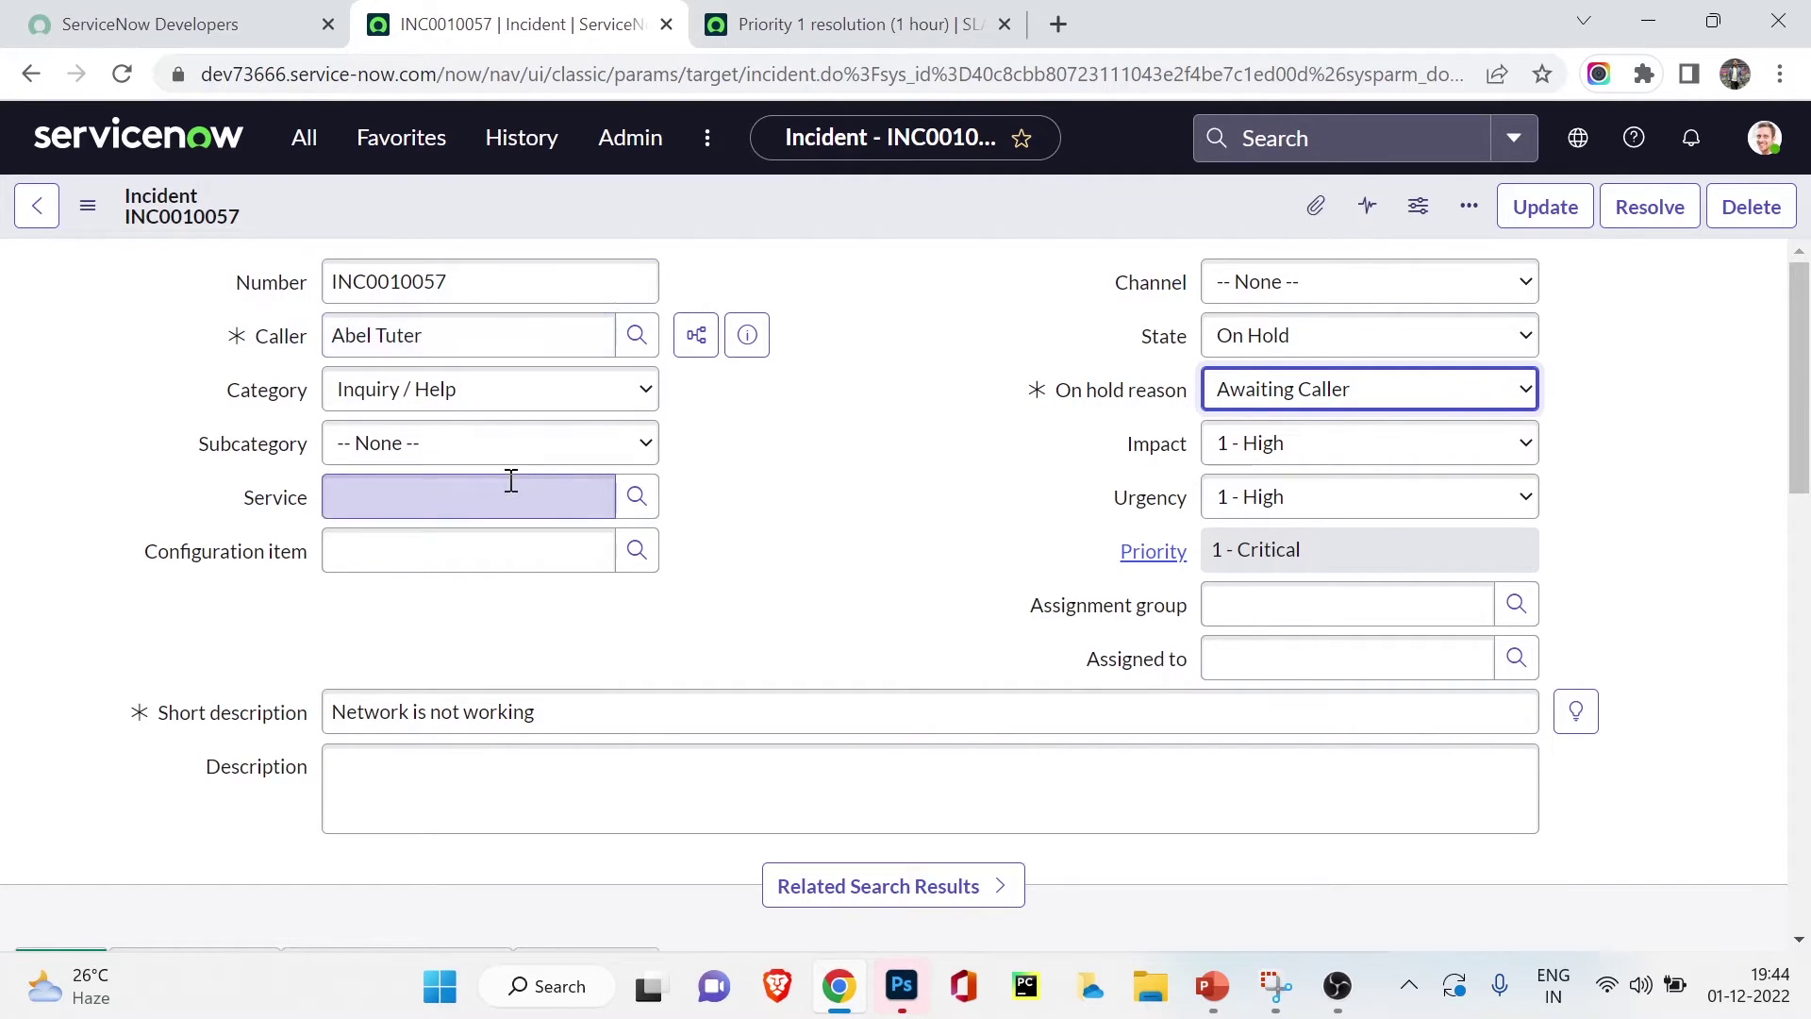
# - Enter "Hello" as the mandatory customer-visible additional comment and save the incident
pyautogui.rightClick(985, 232)
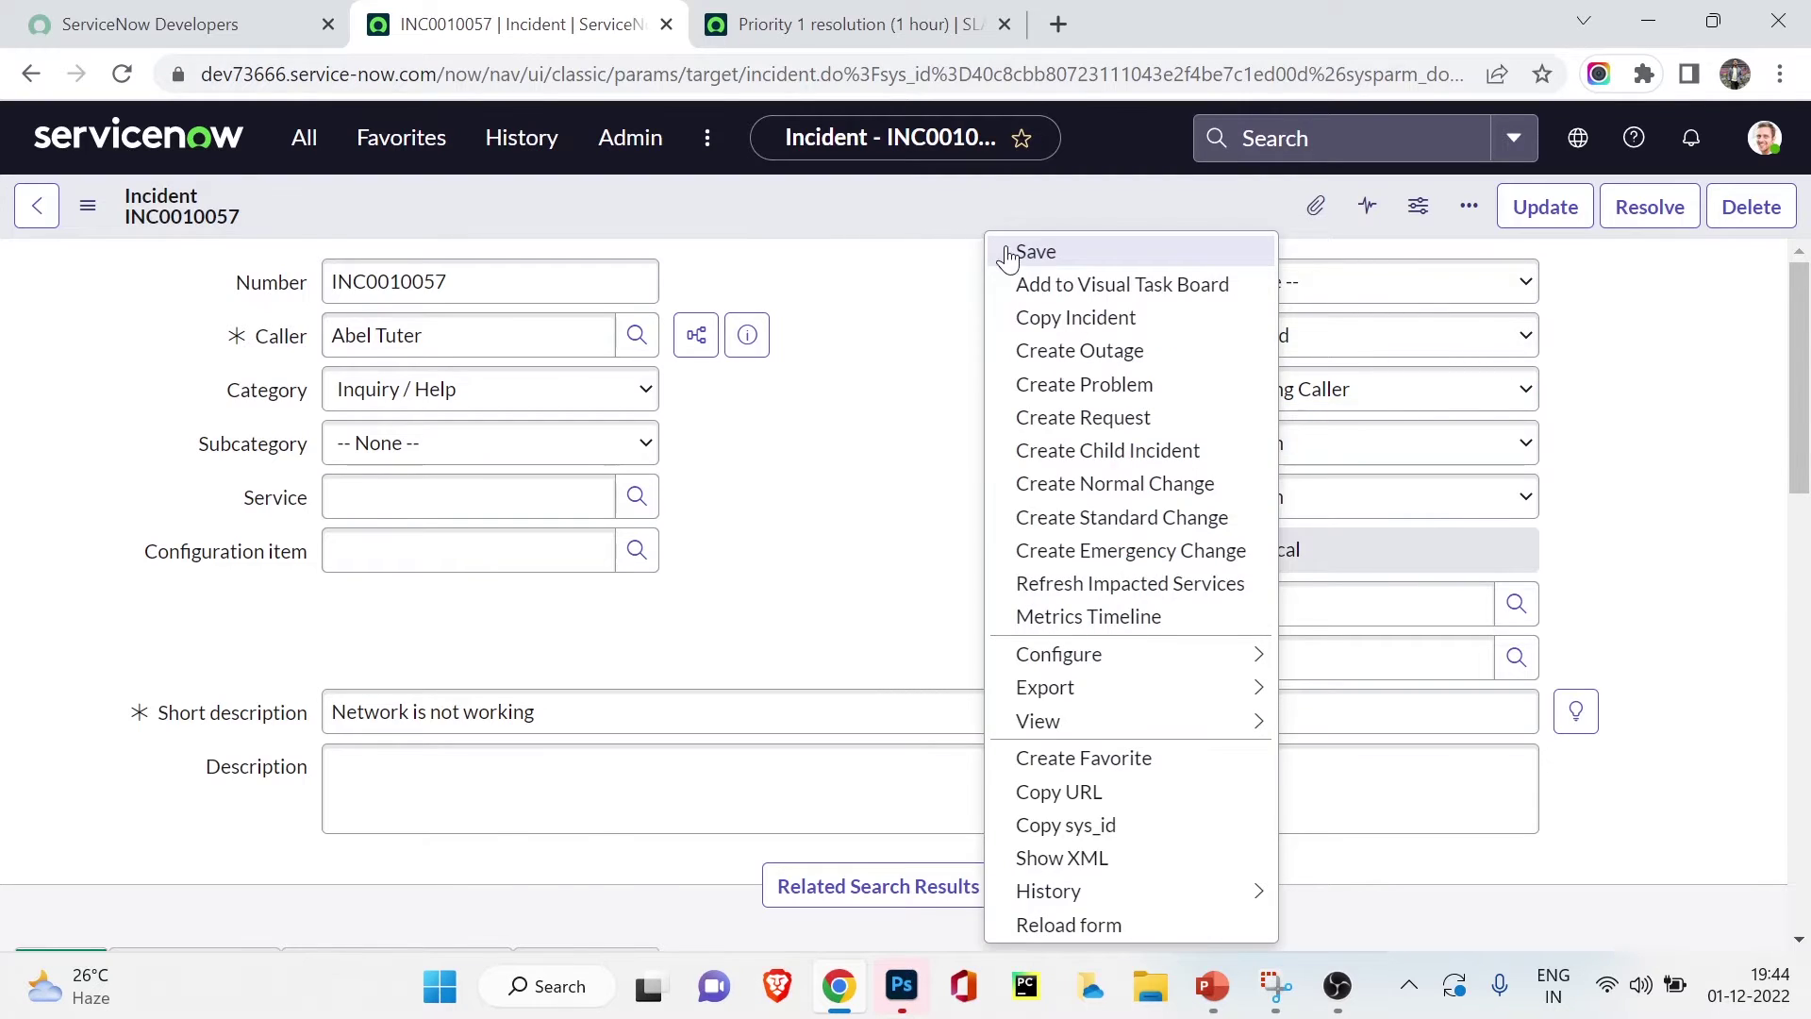
pyautogui.click(1010, 251)
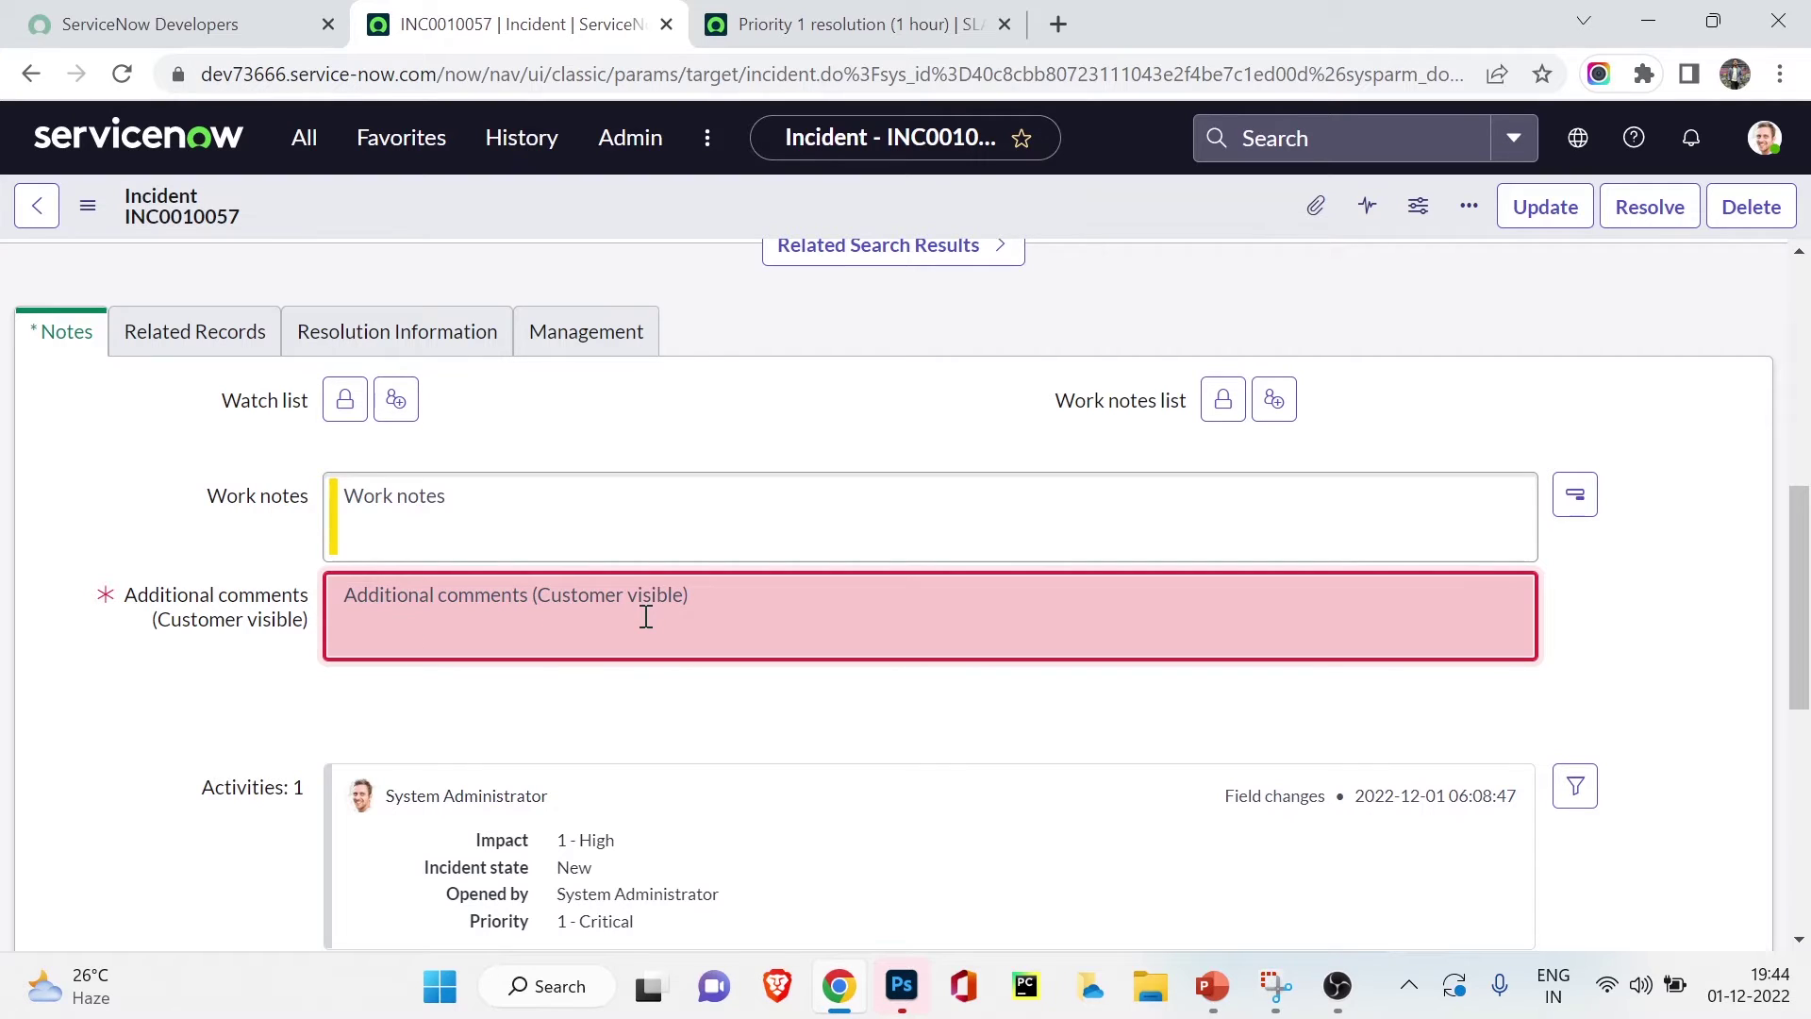
pyautogui.write('Hello')
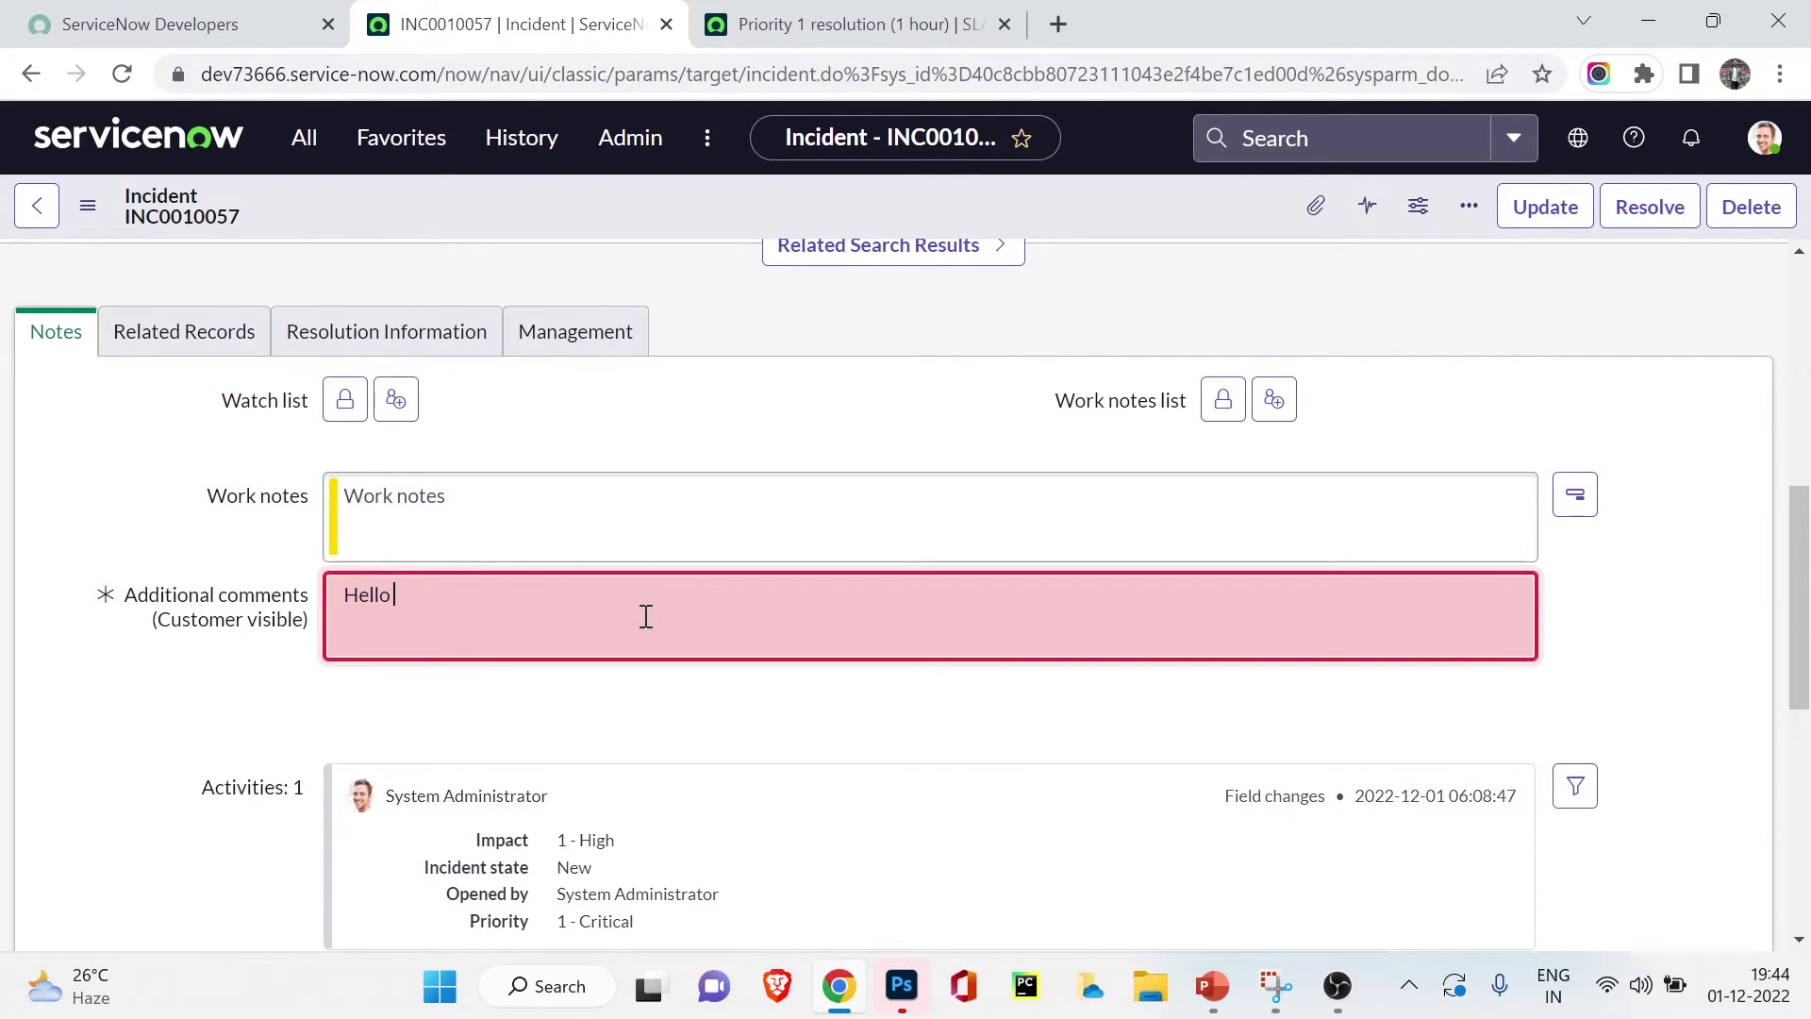
pyautogui.rightClick(747, 200)
pyautogui.click(774, 222)
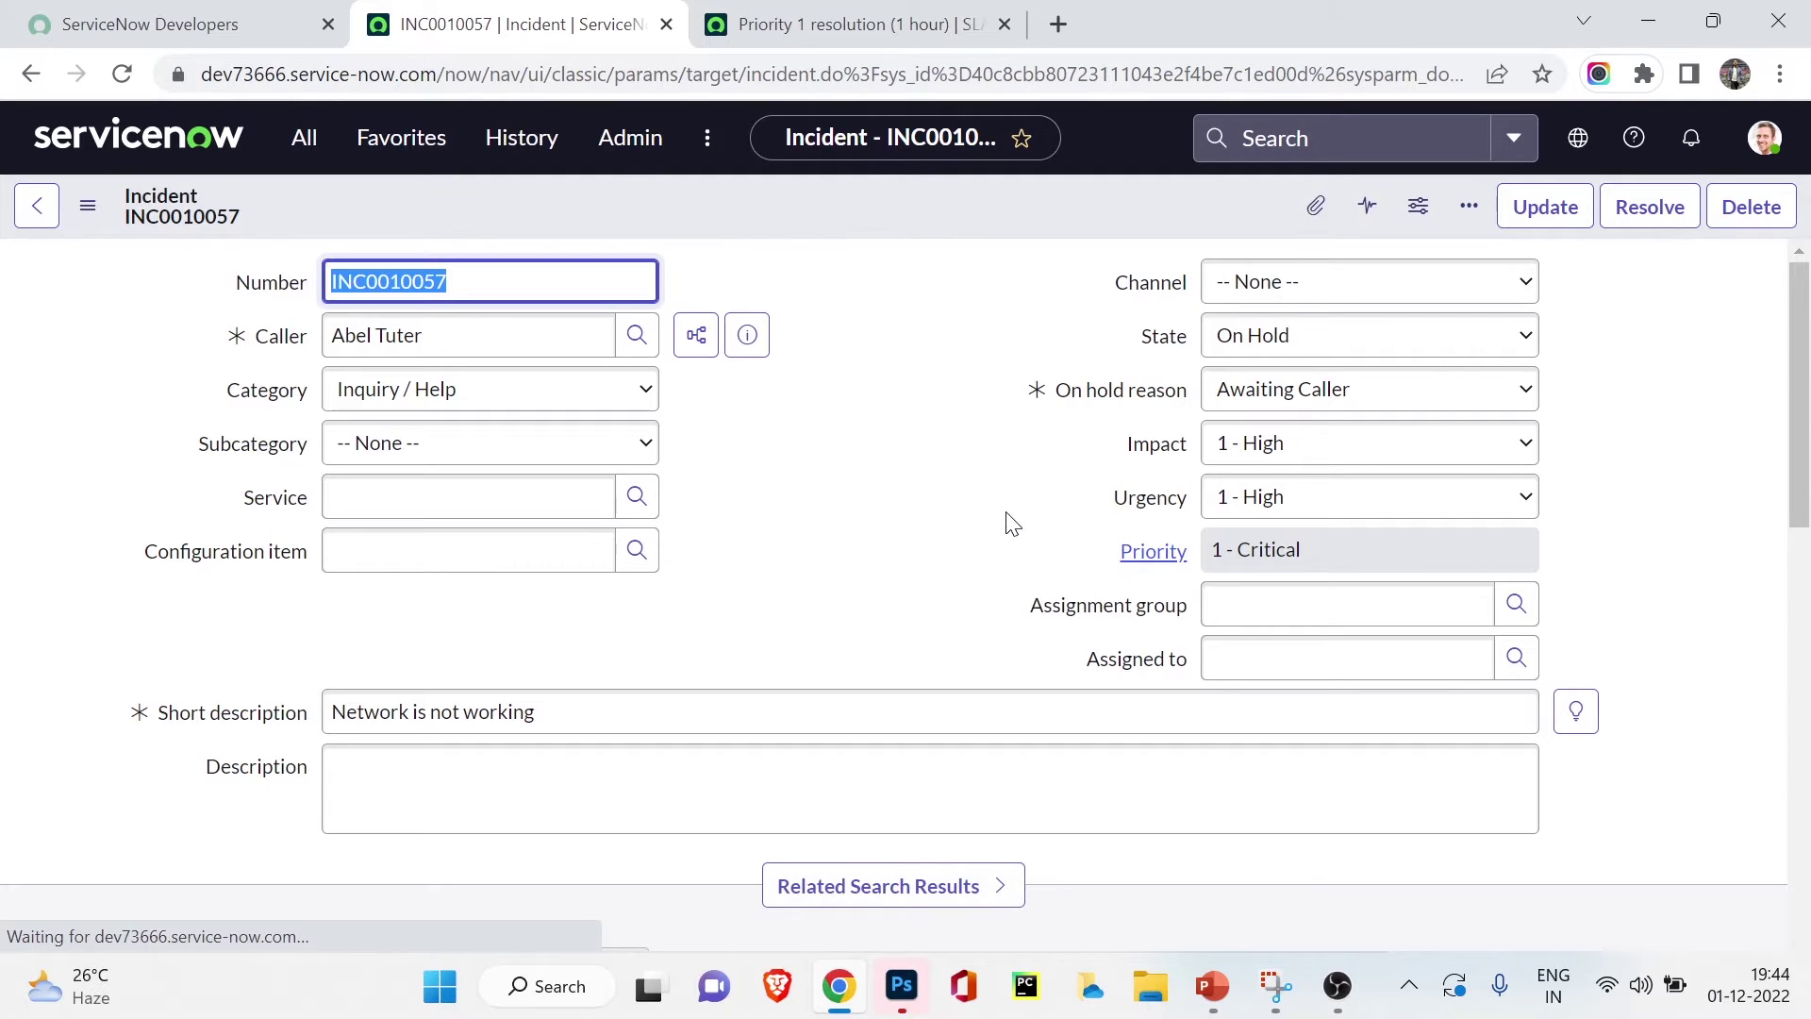
# - Check the on-hold incident's task SLA stage and times against the pause conditions of the Priority 1 resolution definition
pyautogui.scroll(-15, 1009, 523)
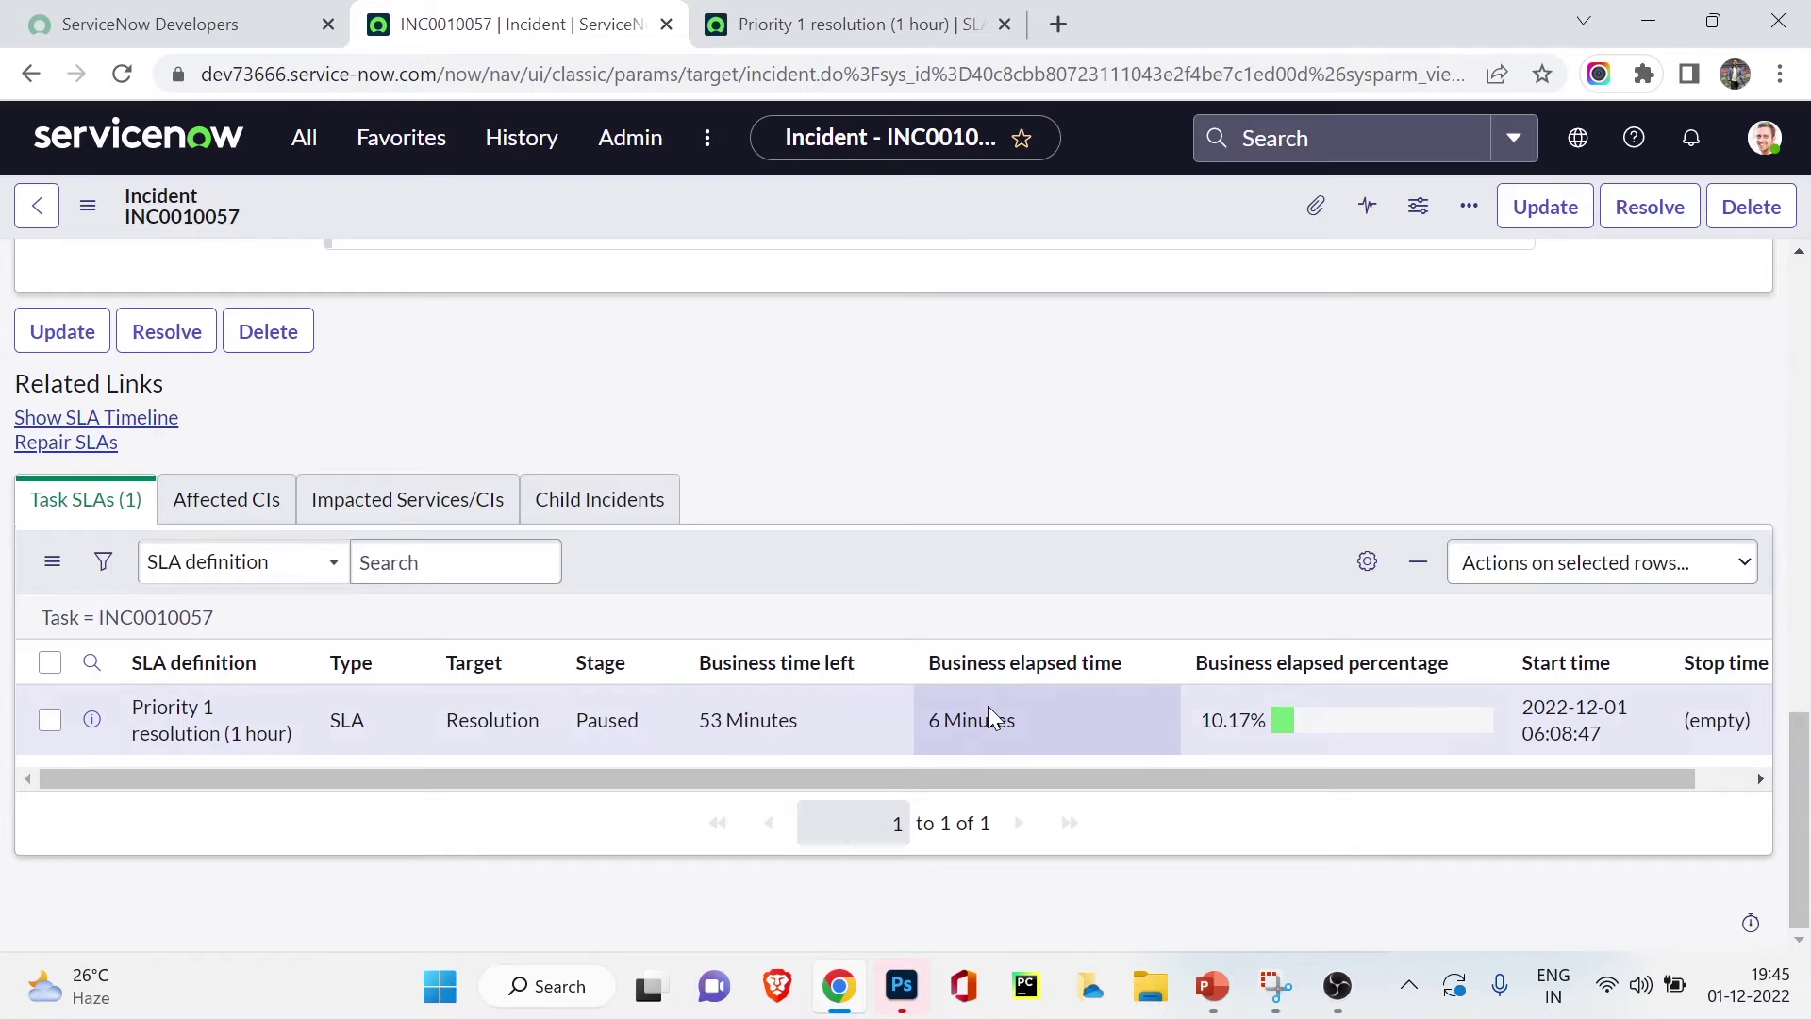
pyautogui.click(733, 14)
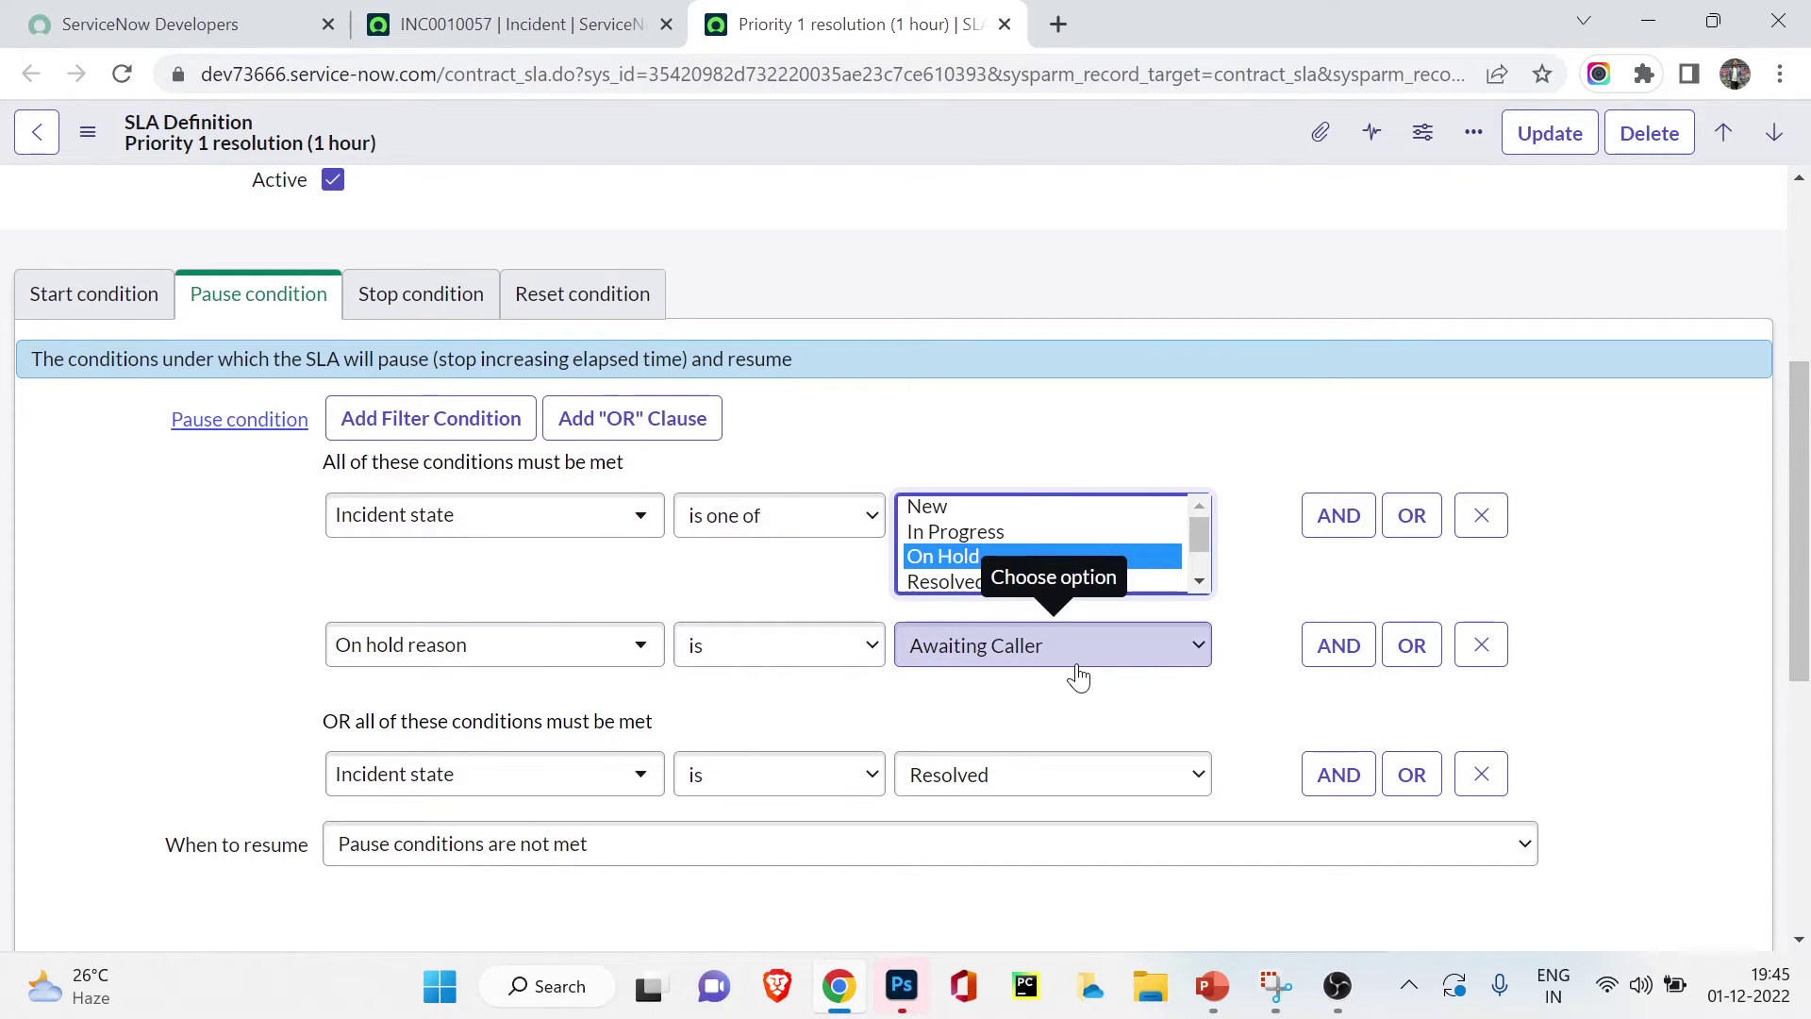
# - Return to the incident, set its state to In Progress and save it
pyautogui.click(509, 24)
pyautogui.scroll(10, 1080, 449)
pyautogui.scroll(2, 1081, 449)
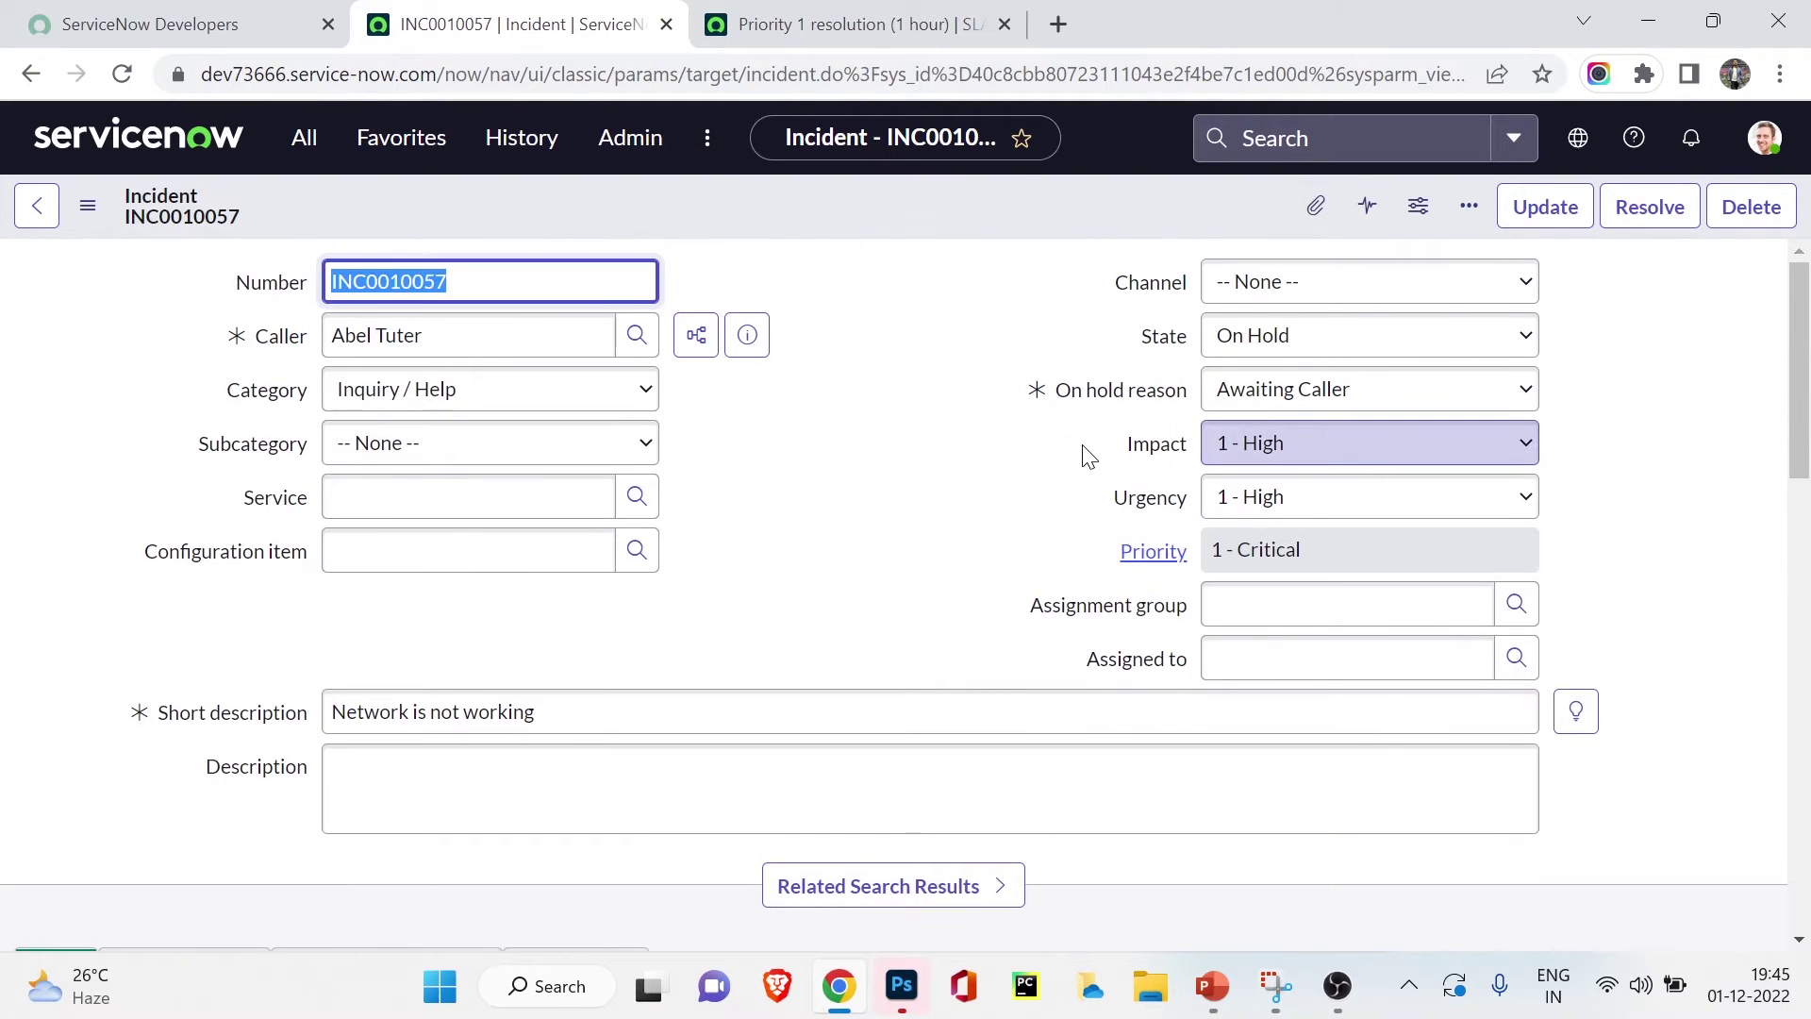
pyautogui.click(1239, 350)
pyautogui.click(1243, 342)
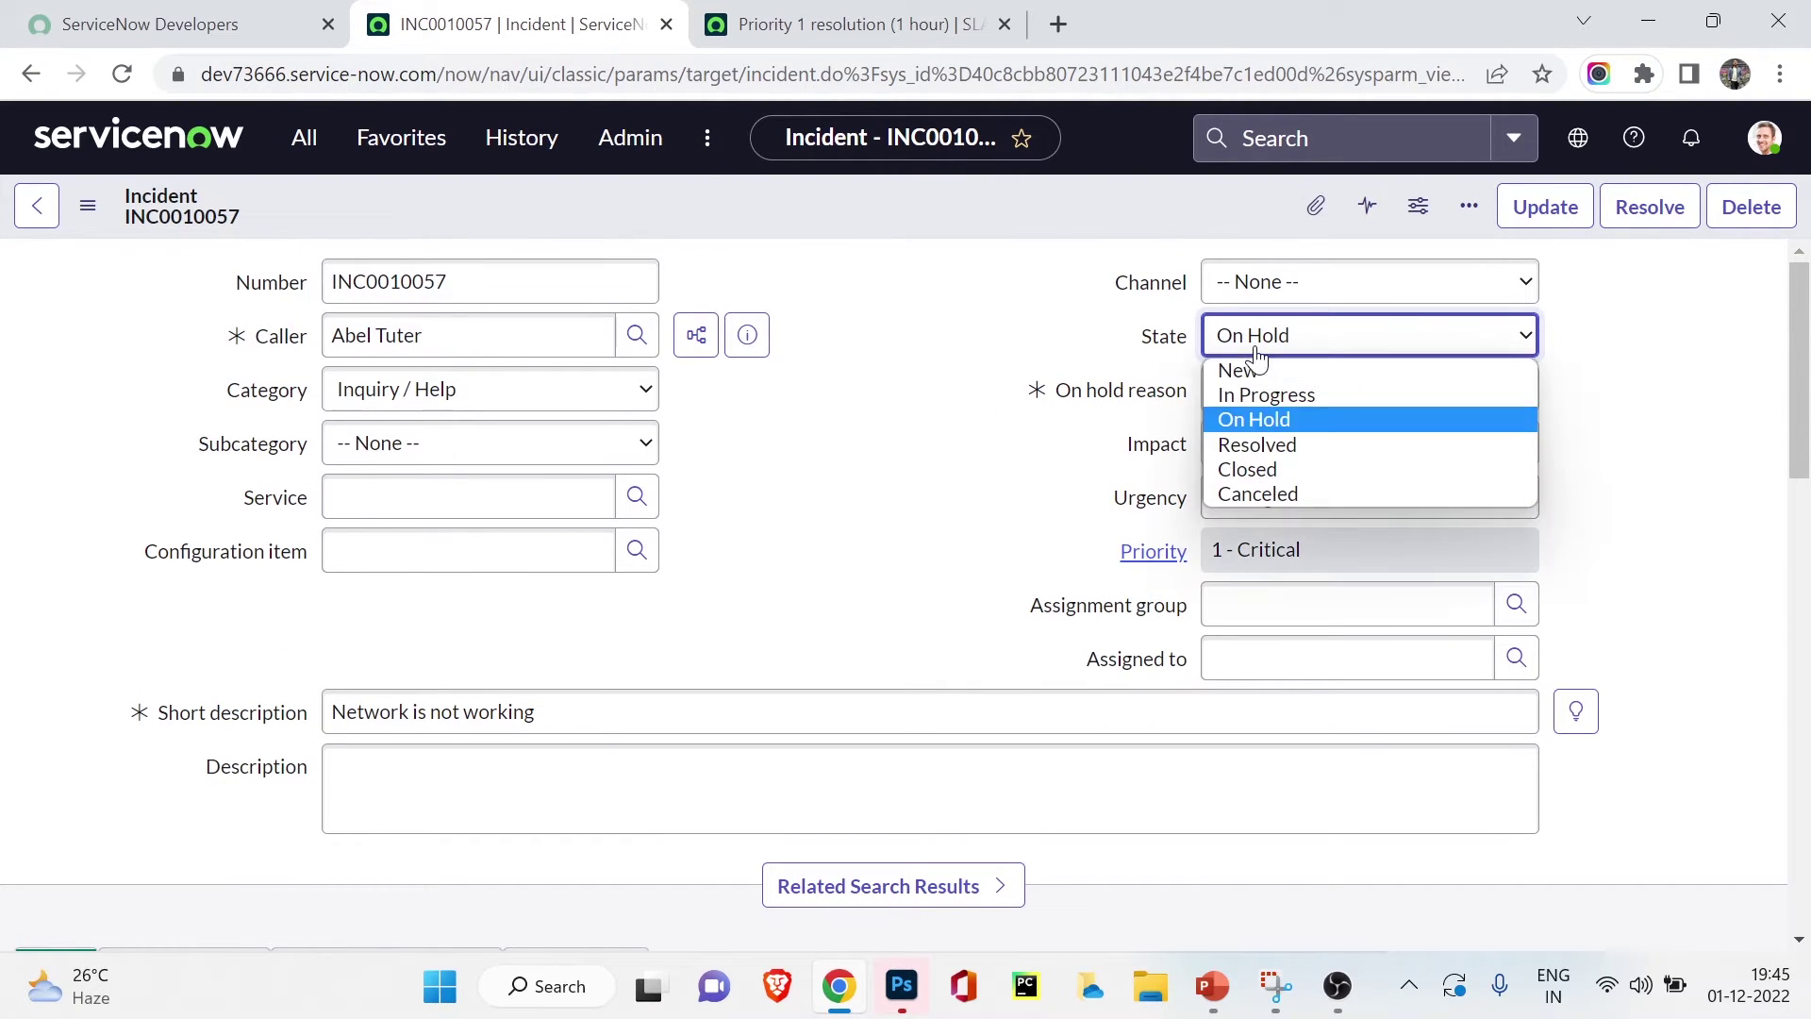
pyautogui.click(1247, 392)
pyautogui.rightClick(892, 230)
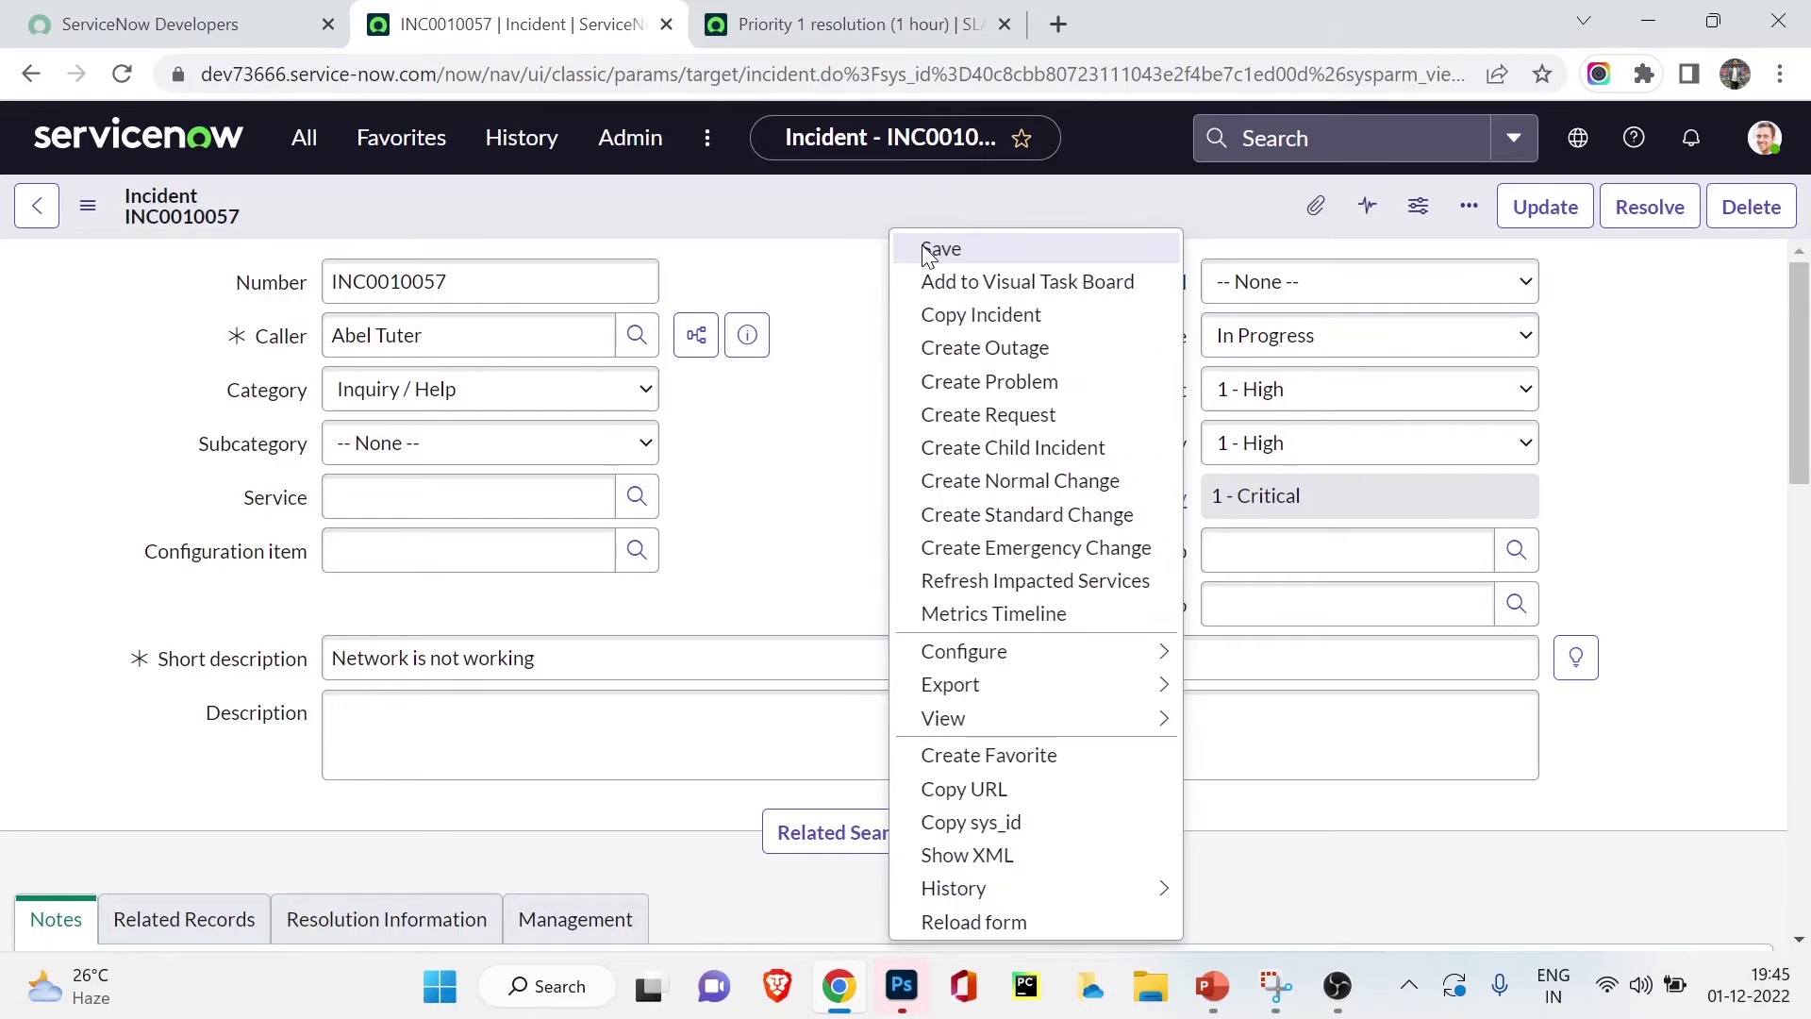
pyautogui.click(919, 247)
# - Check the in-progress incident's task SLA against the Priority 1 resolution definition and review its pause, start and stop conditions
pyautogui.scroll(-15, 865, 394)
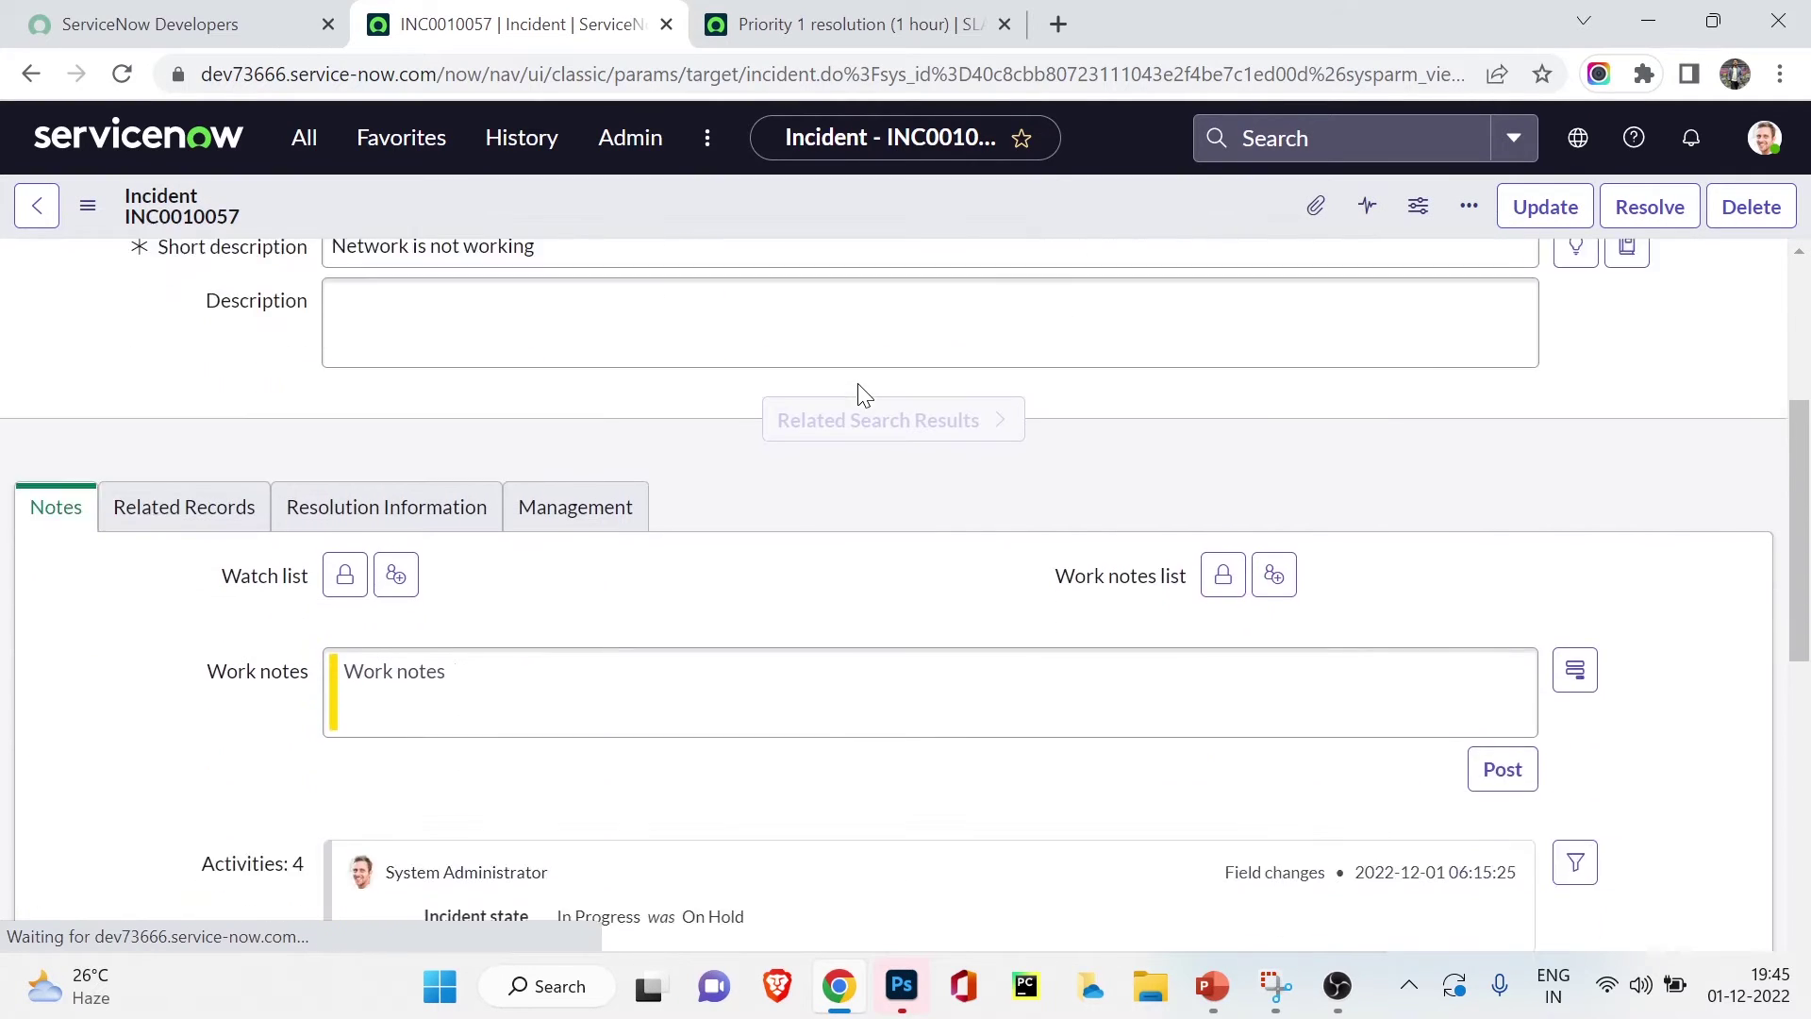
pyautogui.scroll(-1, 858, 390)
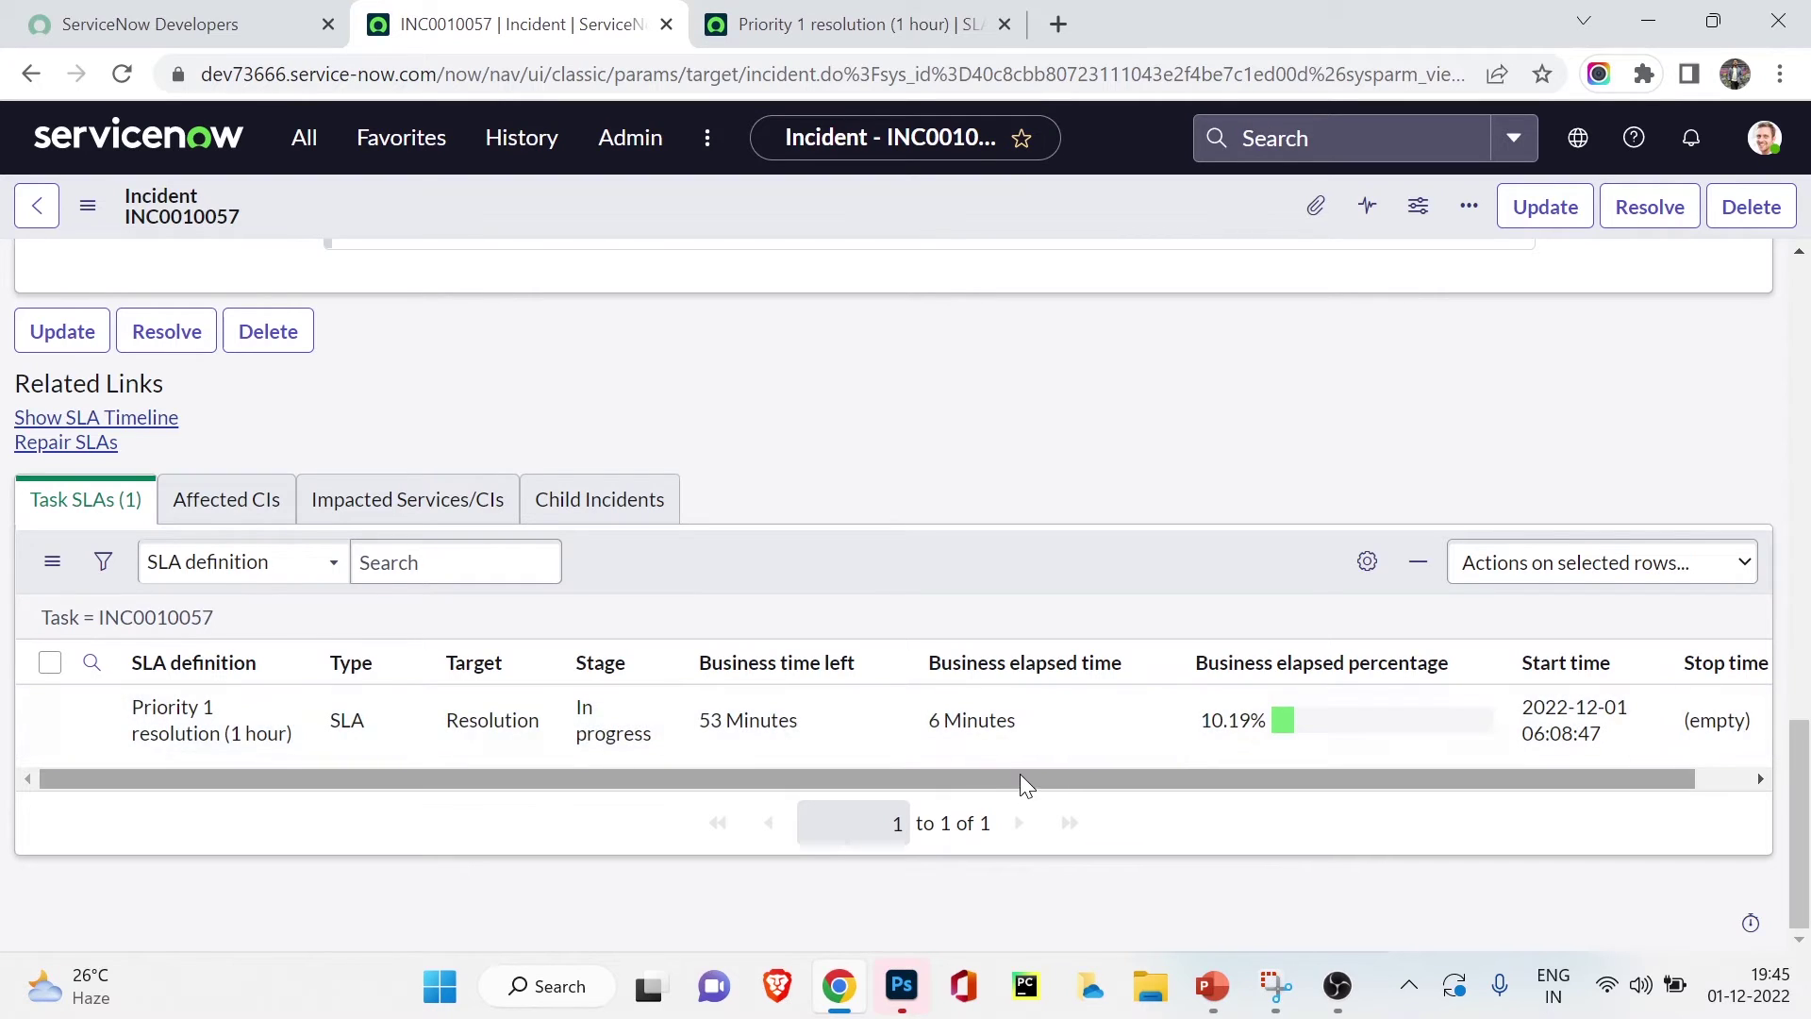
pyautogui.click(853, 24)
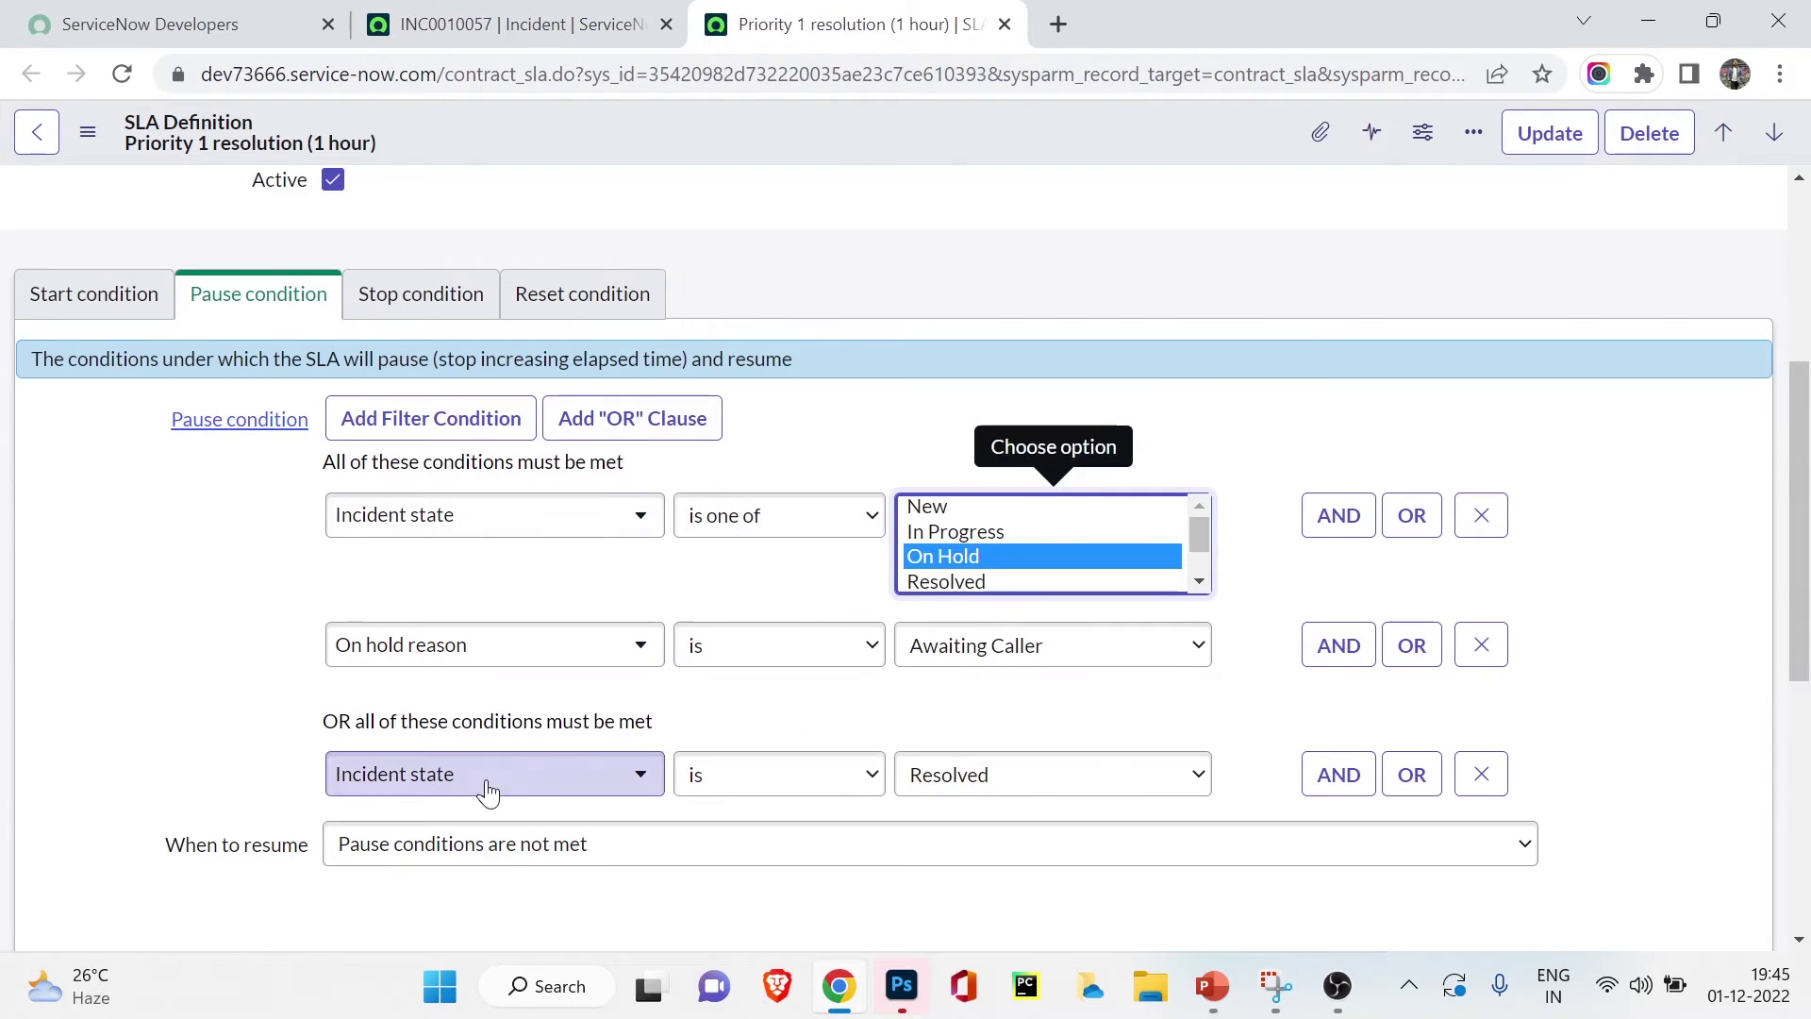
pyautogui.click(82, 295)
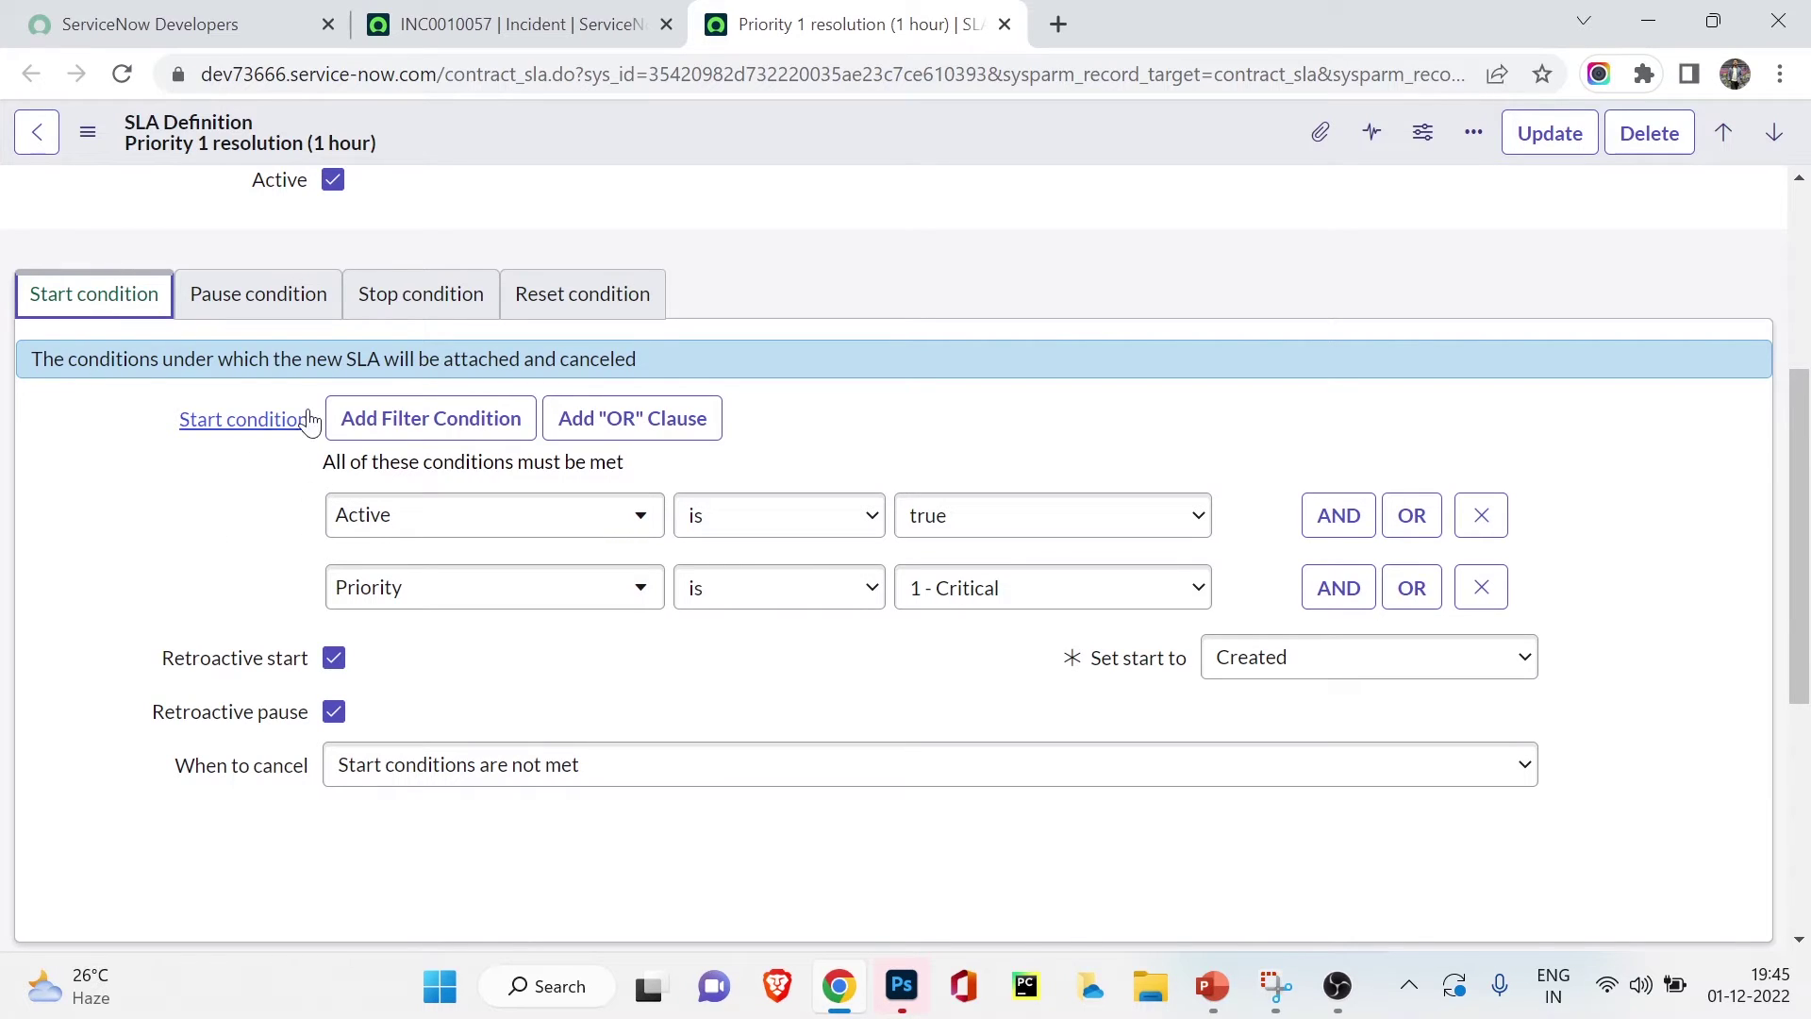
pyautogui.click(393, 297)
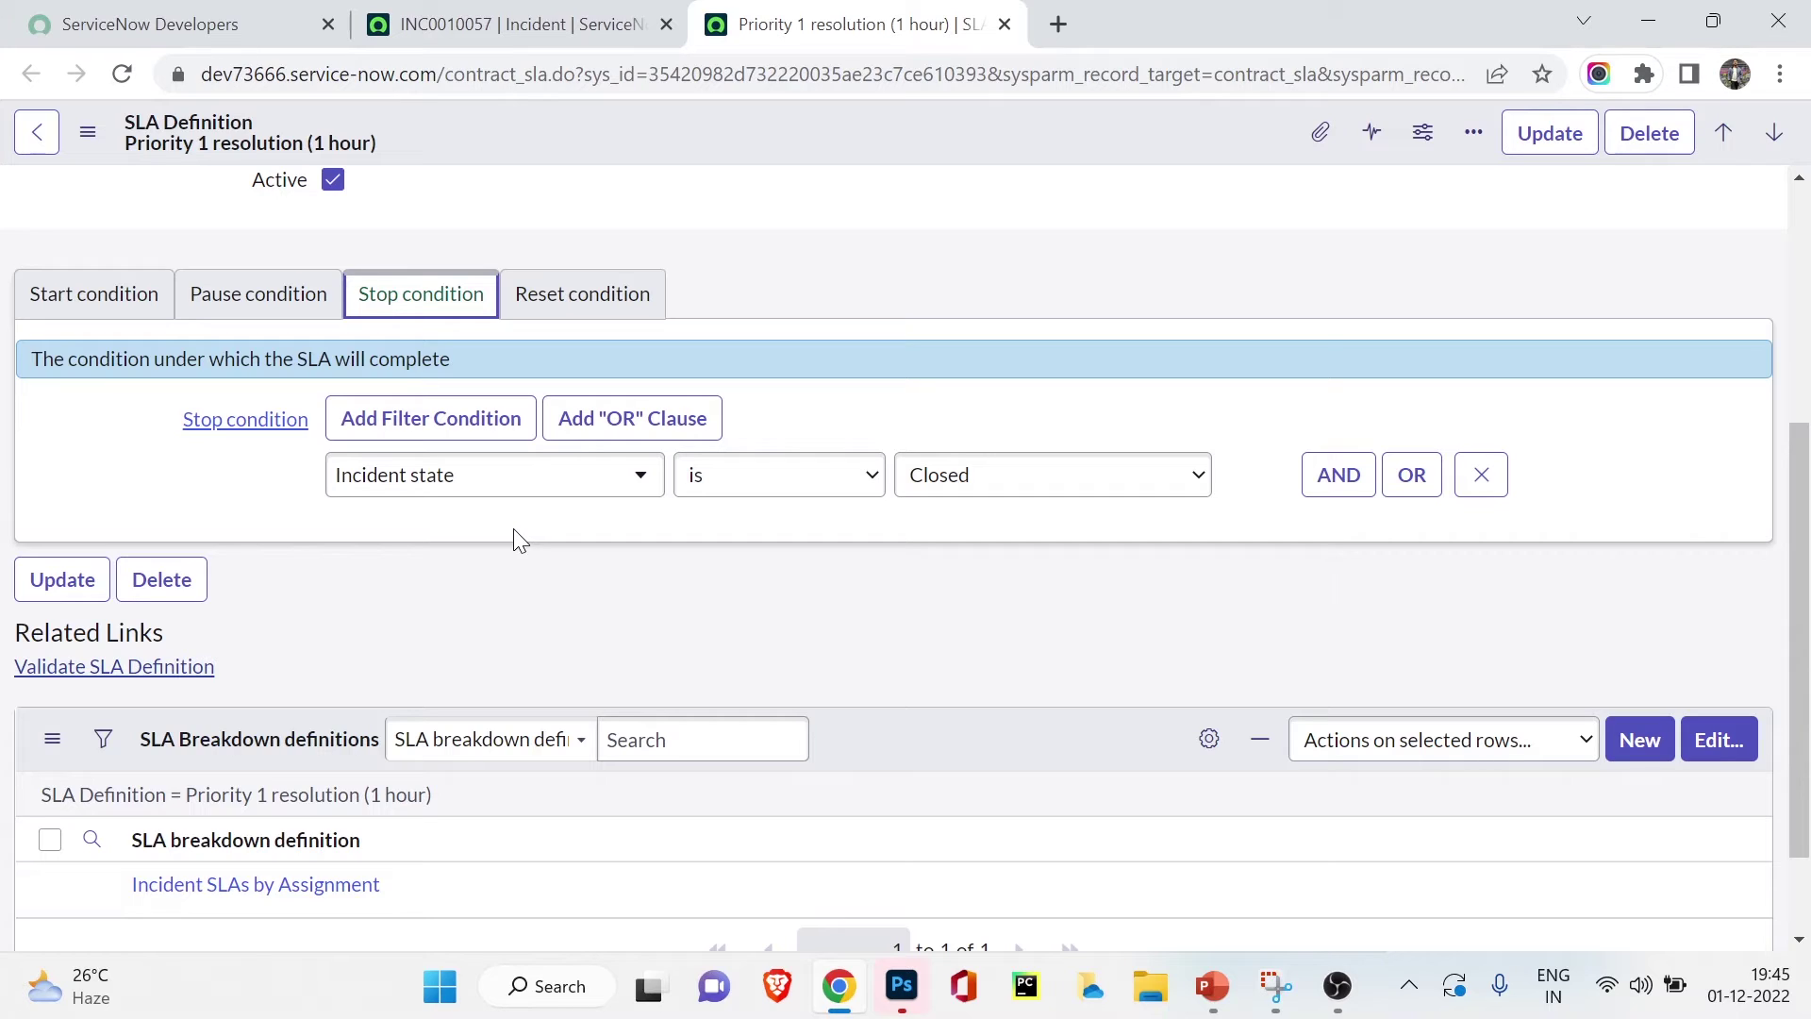
# - Return to the incident and set its state to Closed
pyautogui.click(577, 24)
pyautogui.click(1280, 349)
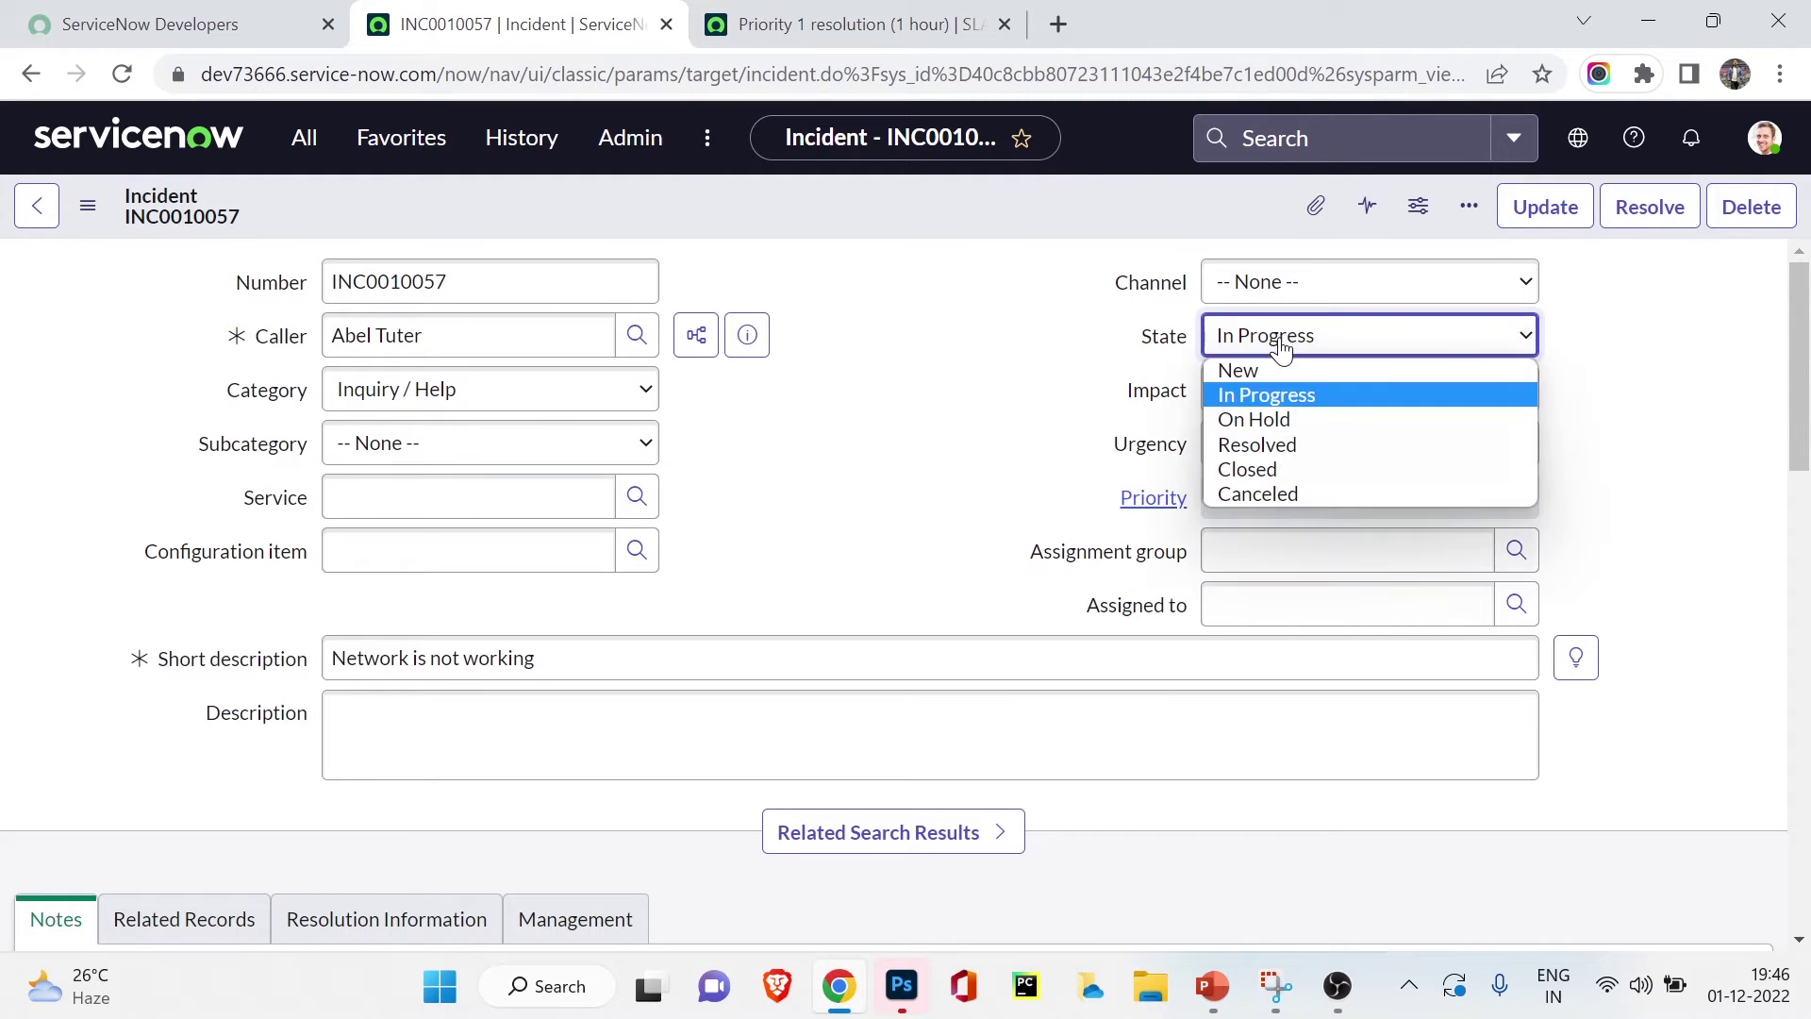
pyautogui.click(1290, 470)
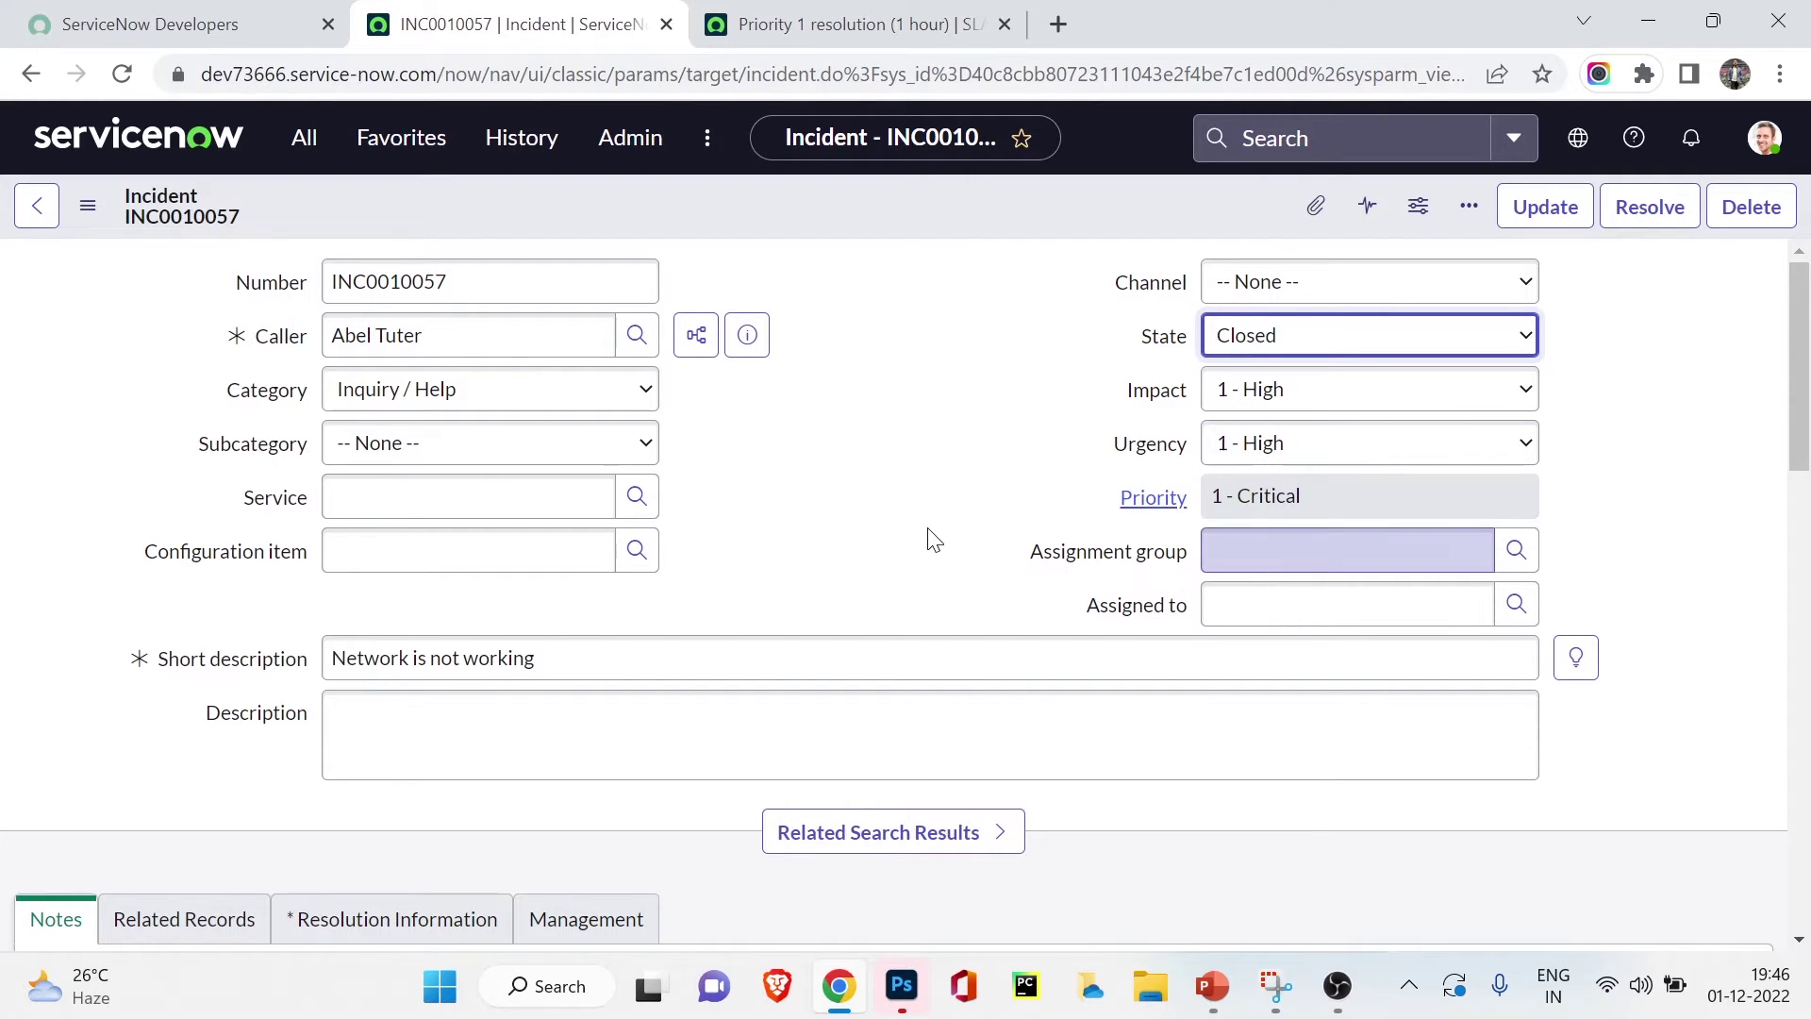
# - Fill in the resolution code Solution provided and the resolution notes "ddd", and save the incident
pyautogui.scroll(-3, 928, 540)
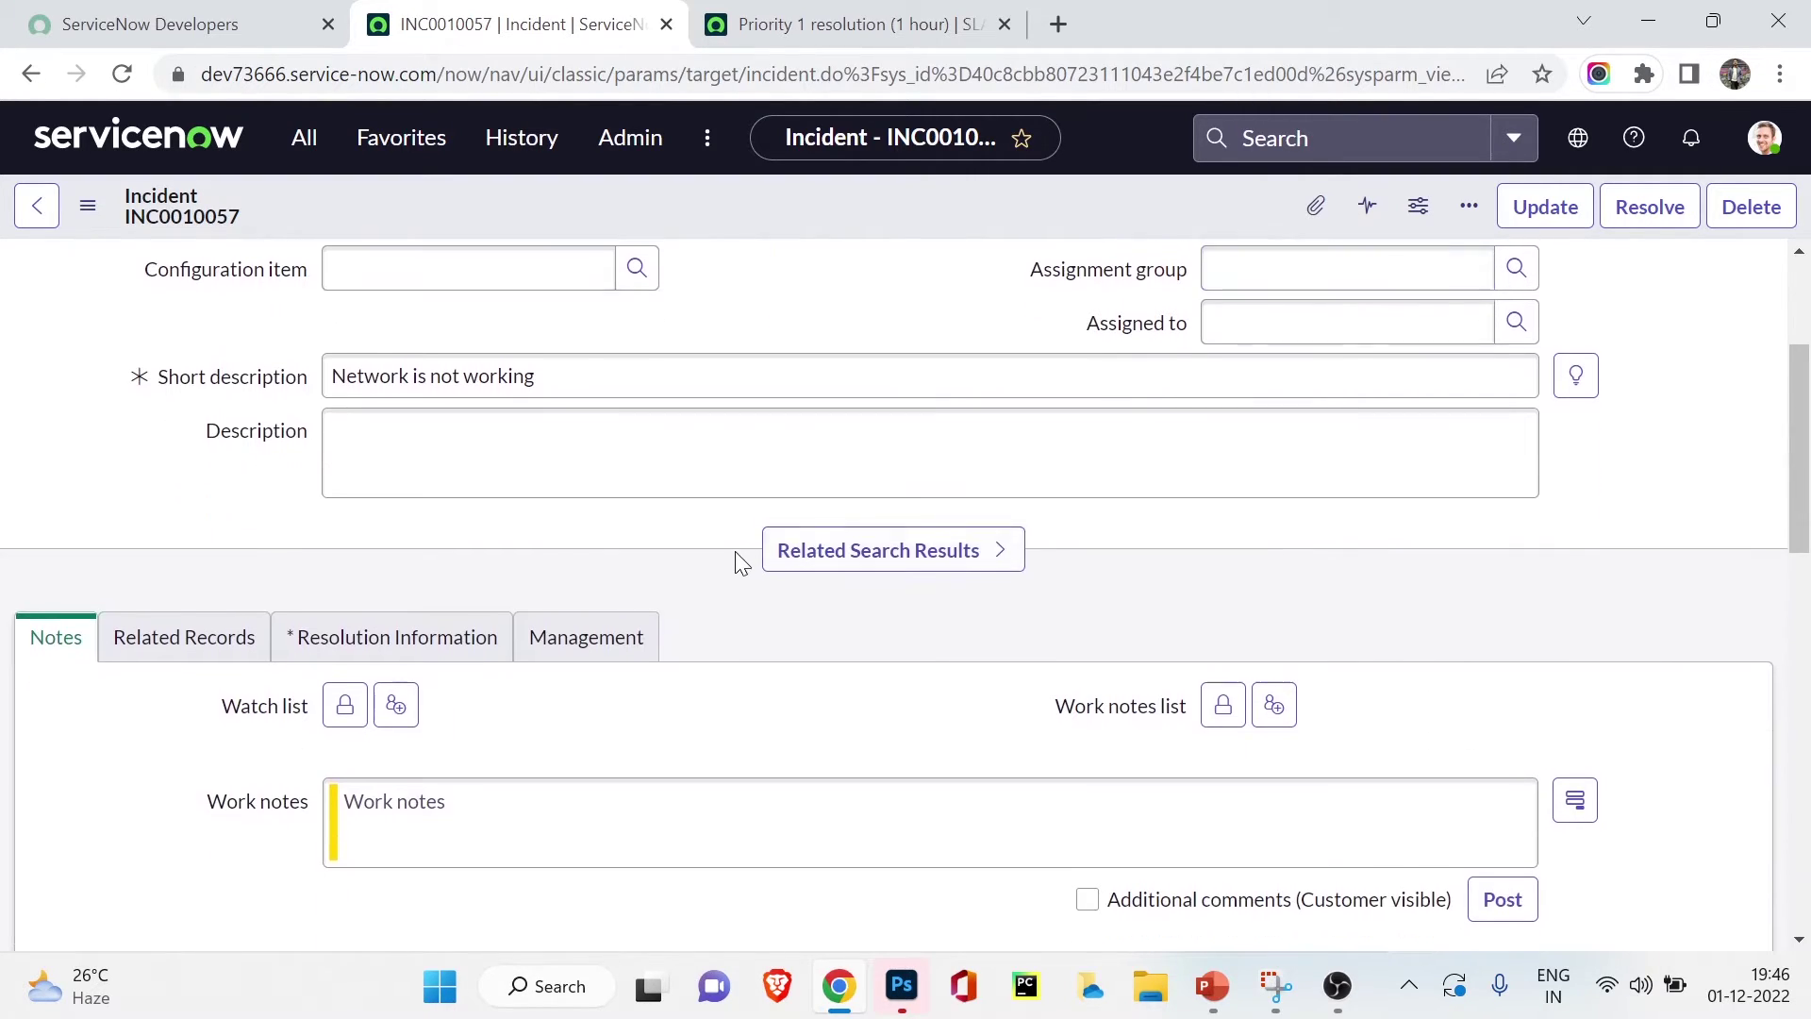
pyautogui.click(491, 636)
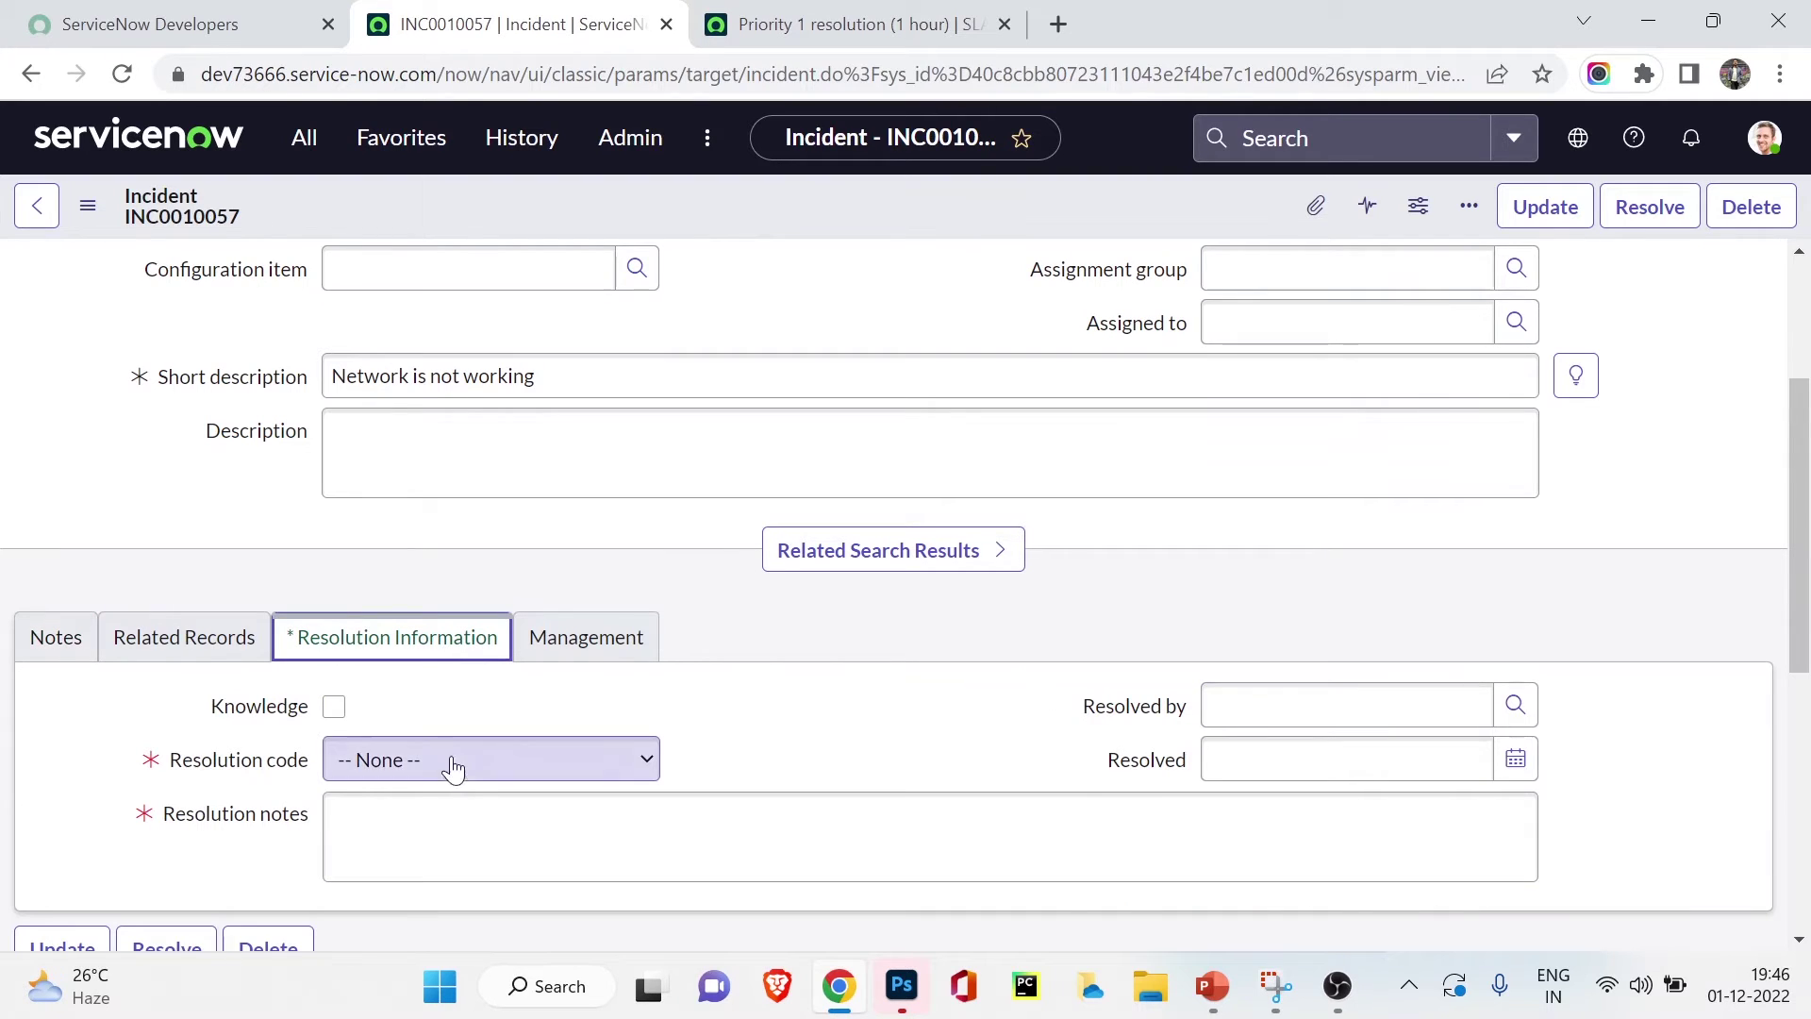
pyautogui.click(453, 760)
pyautogui.click(472, 672)
pyautogui.click(472, 809)
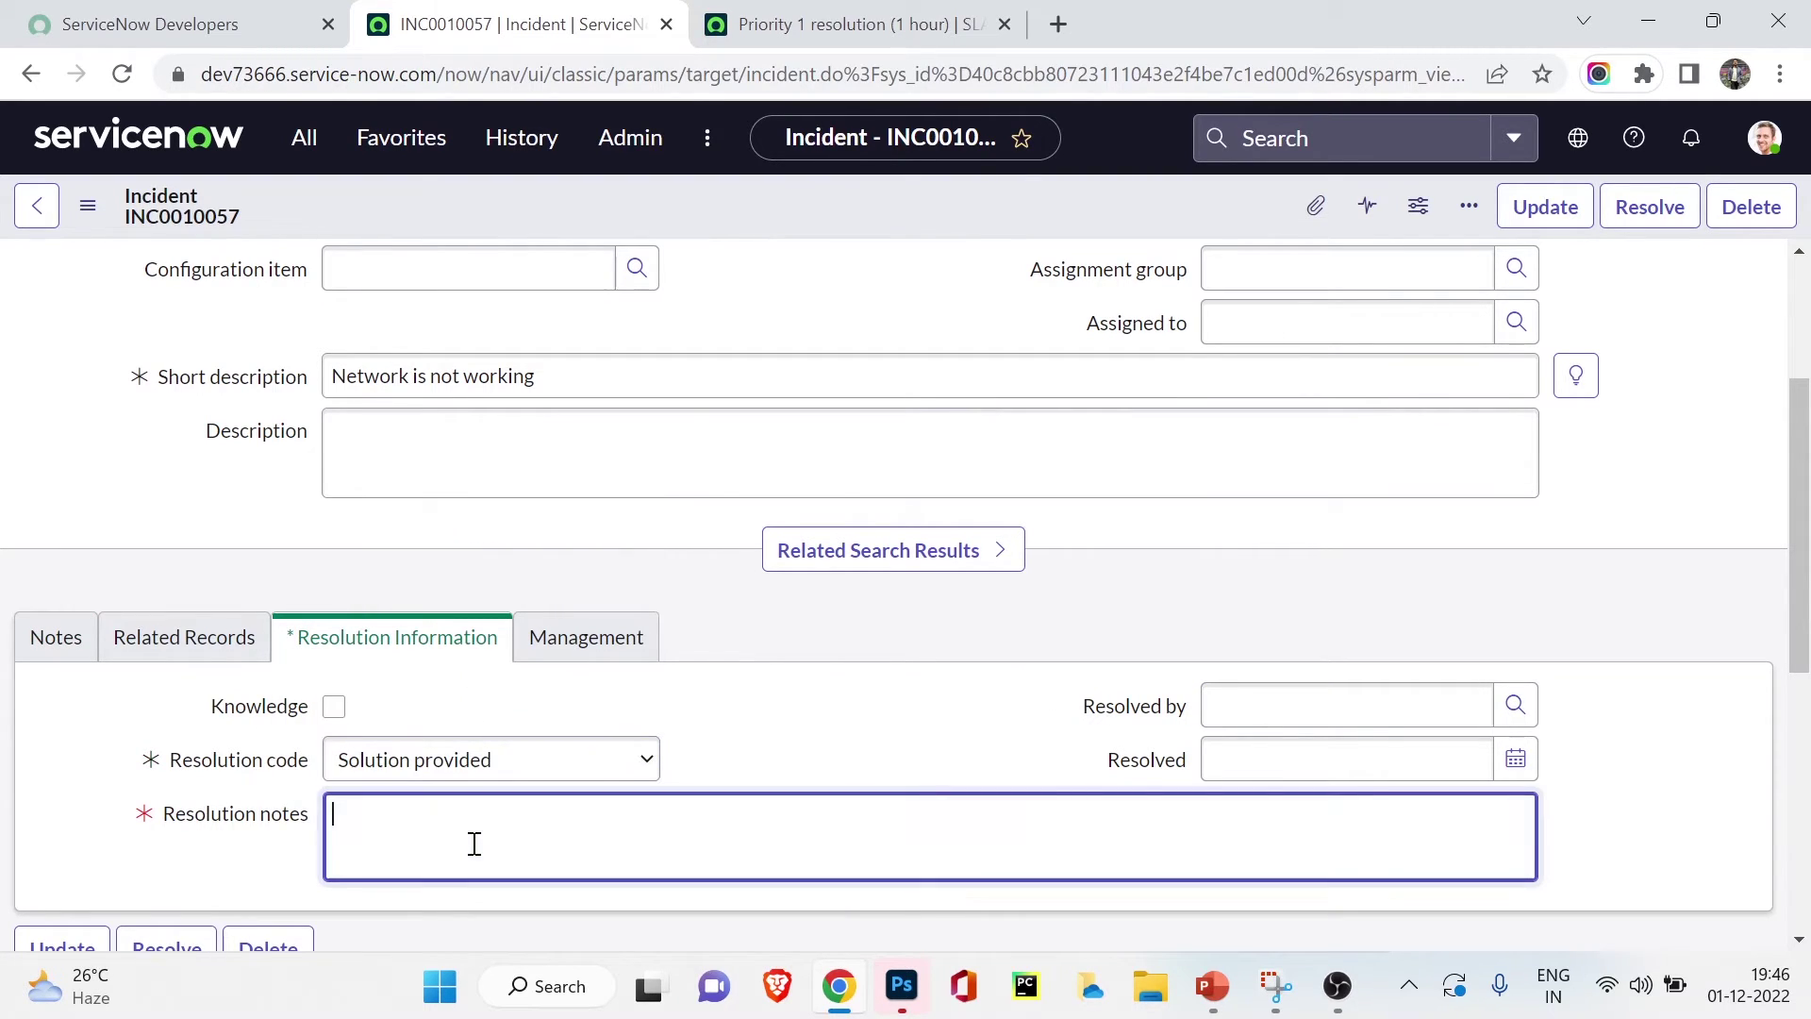
pyautogui.write('ddd')
pyautogui.scroll(3, 781, 726)
pyautogui.rightClick(905, 187)
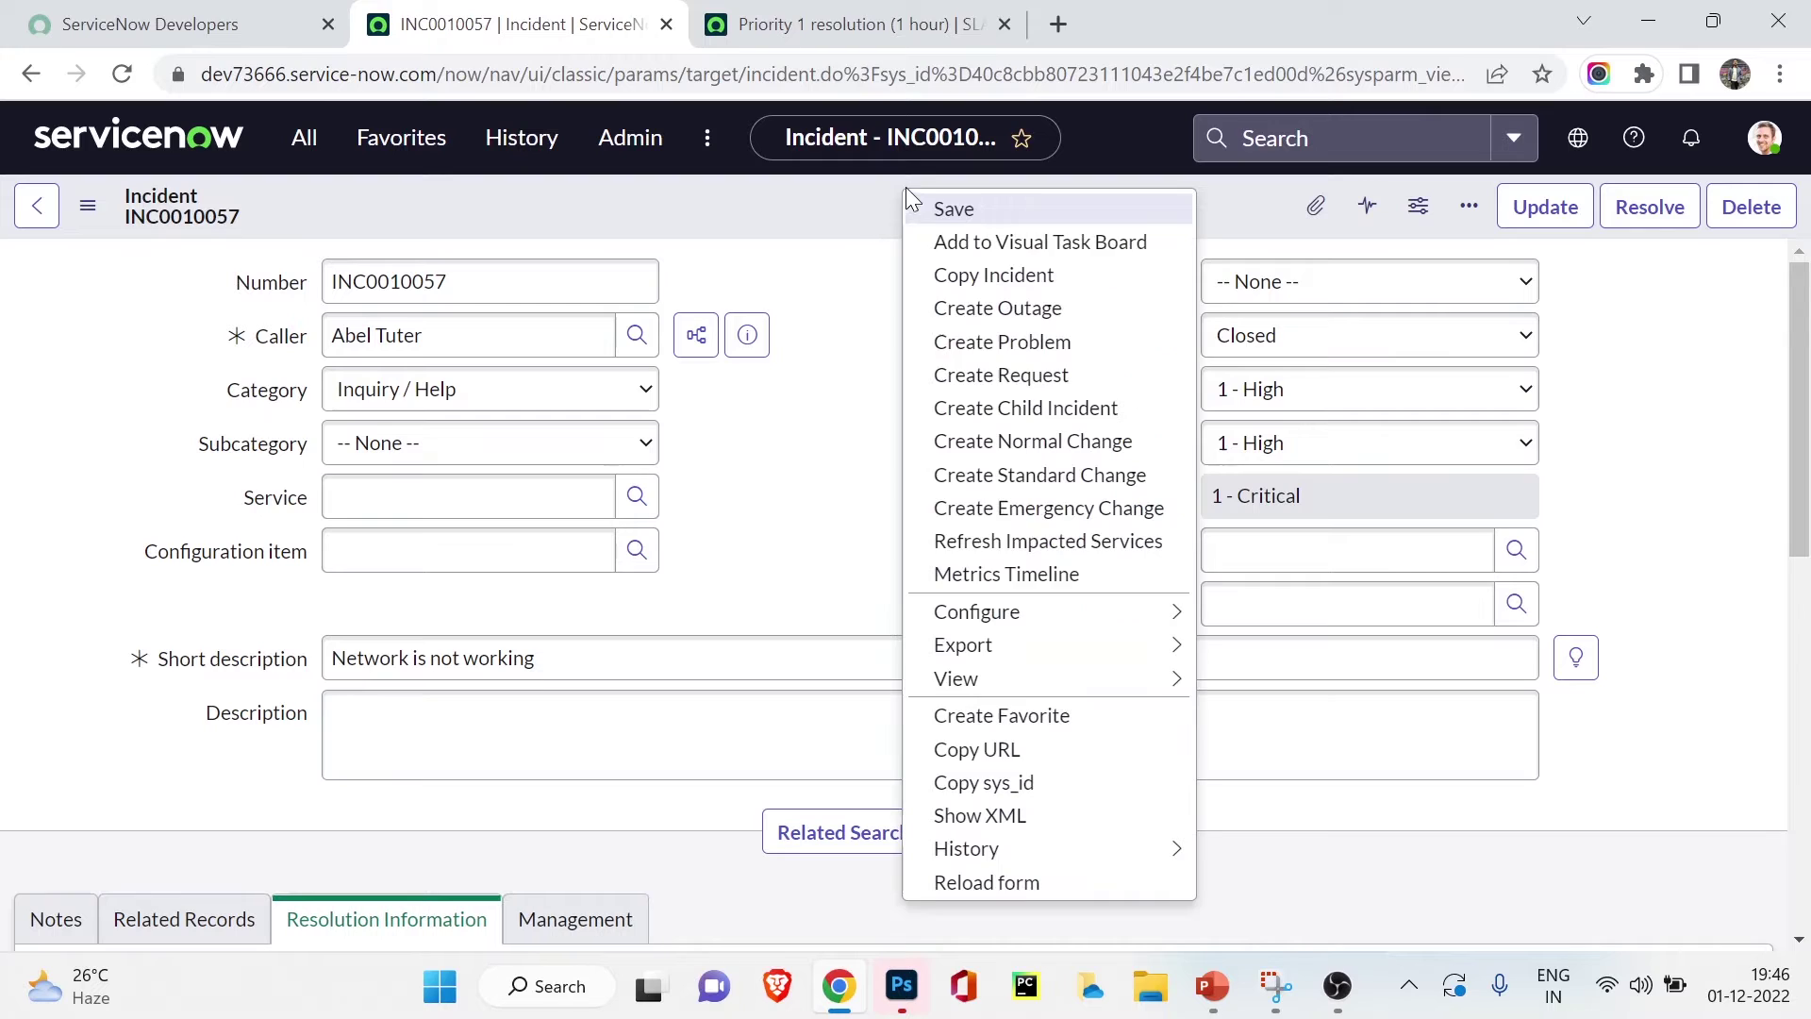
pyautogui.click(930, 203)
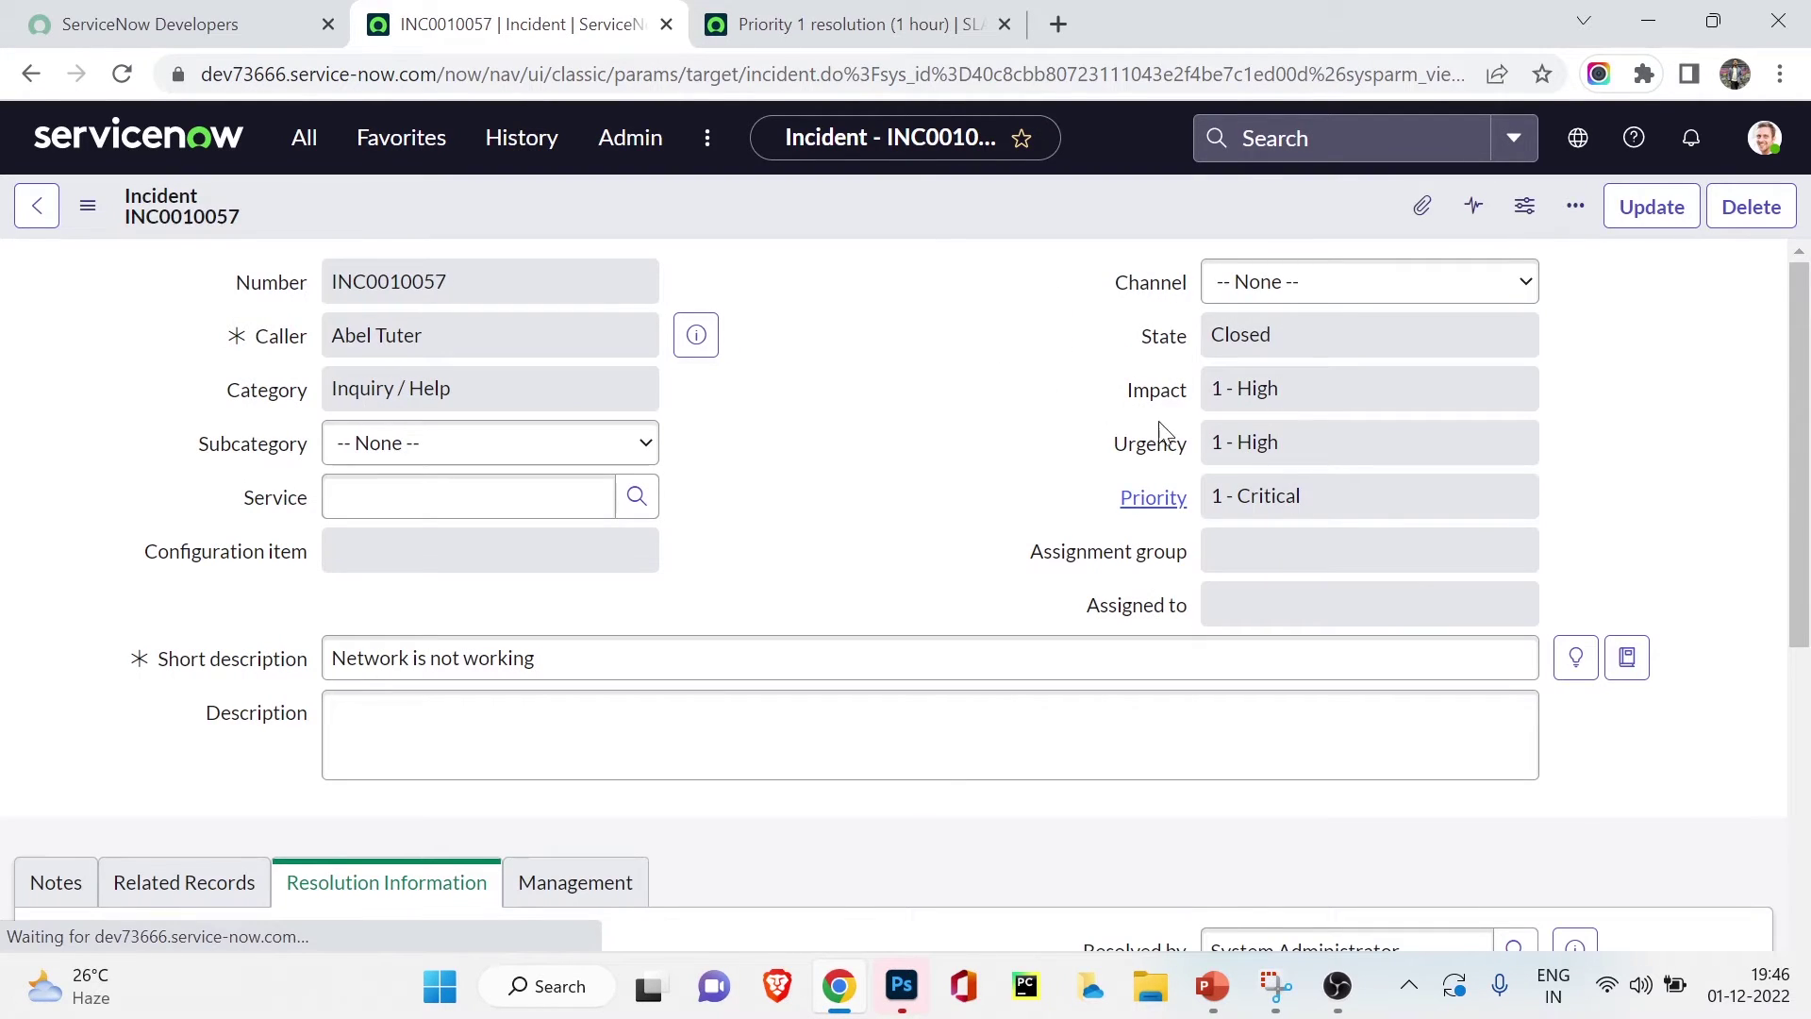
# - Compare the closed incident's state and its task SLA stage with the stop condition of the Priority 1 resolution definition
pyautogui.scroll(-2, 1281, 432)
pyautogui.scroll(-8, 1281, 432)
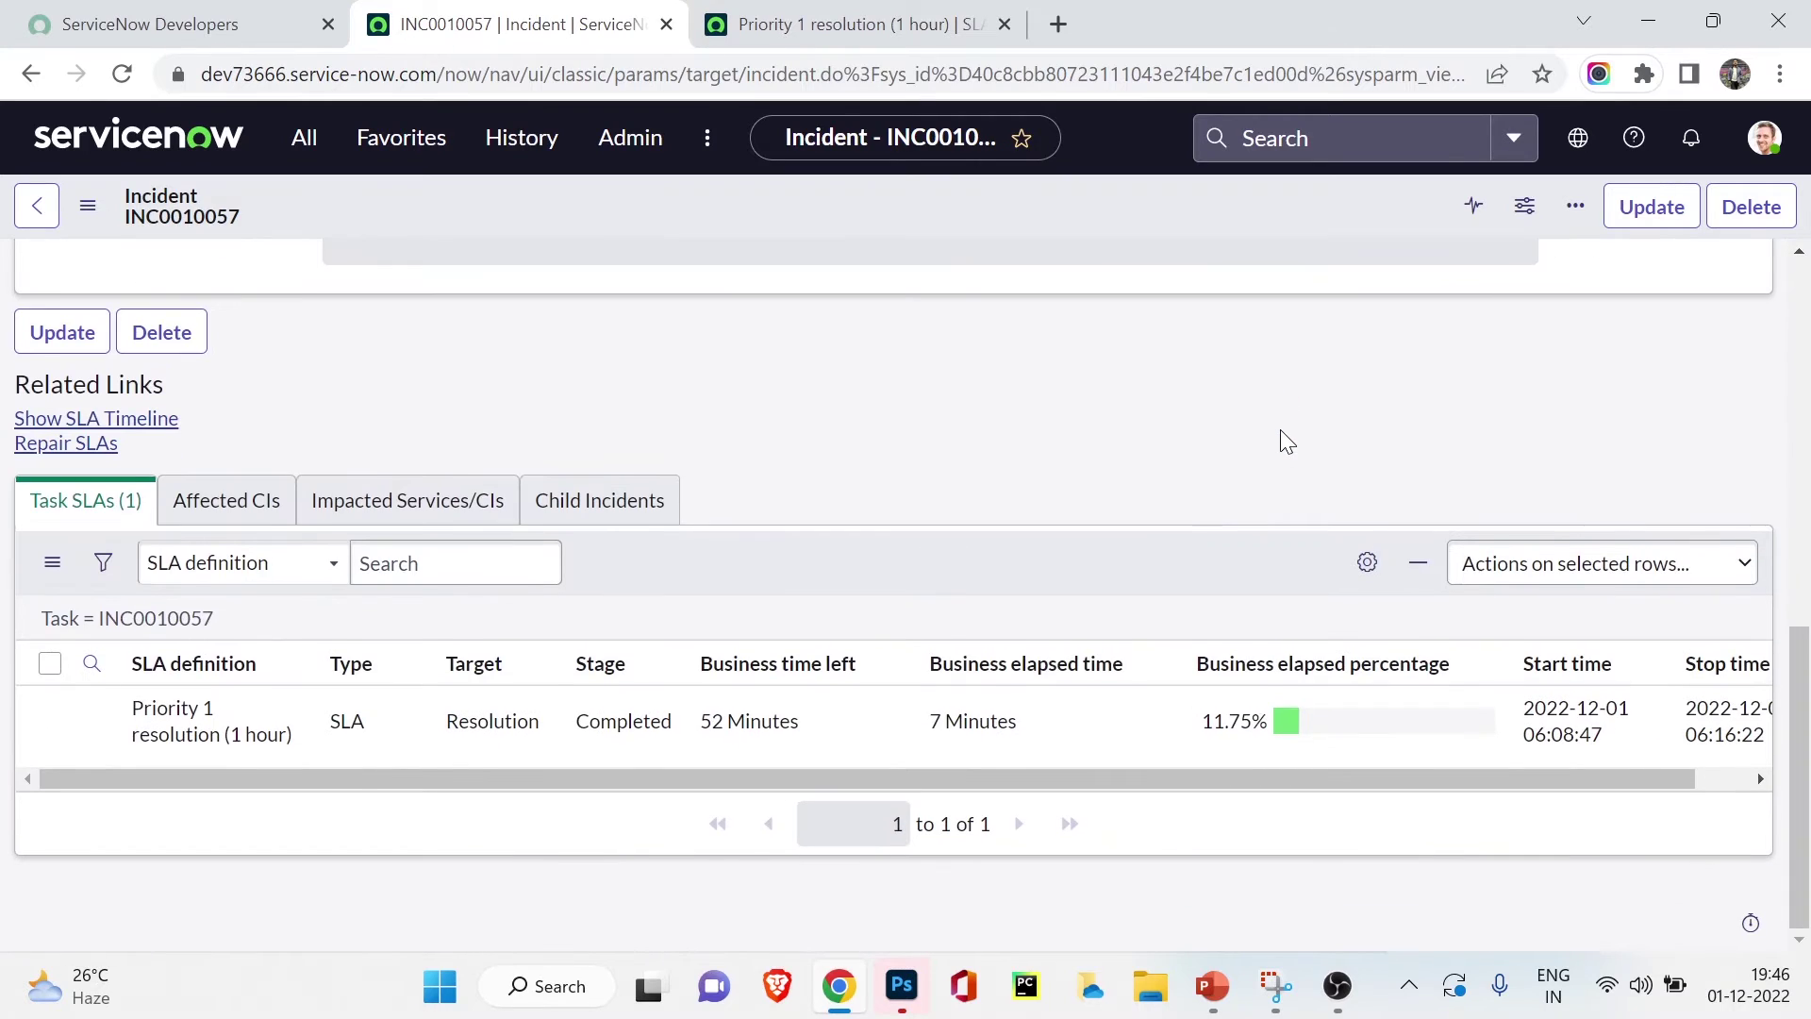
pyautogui.doubleClick(623, 719)
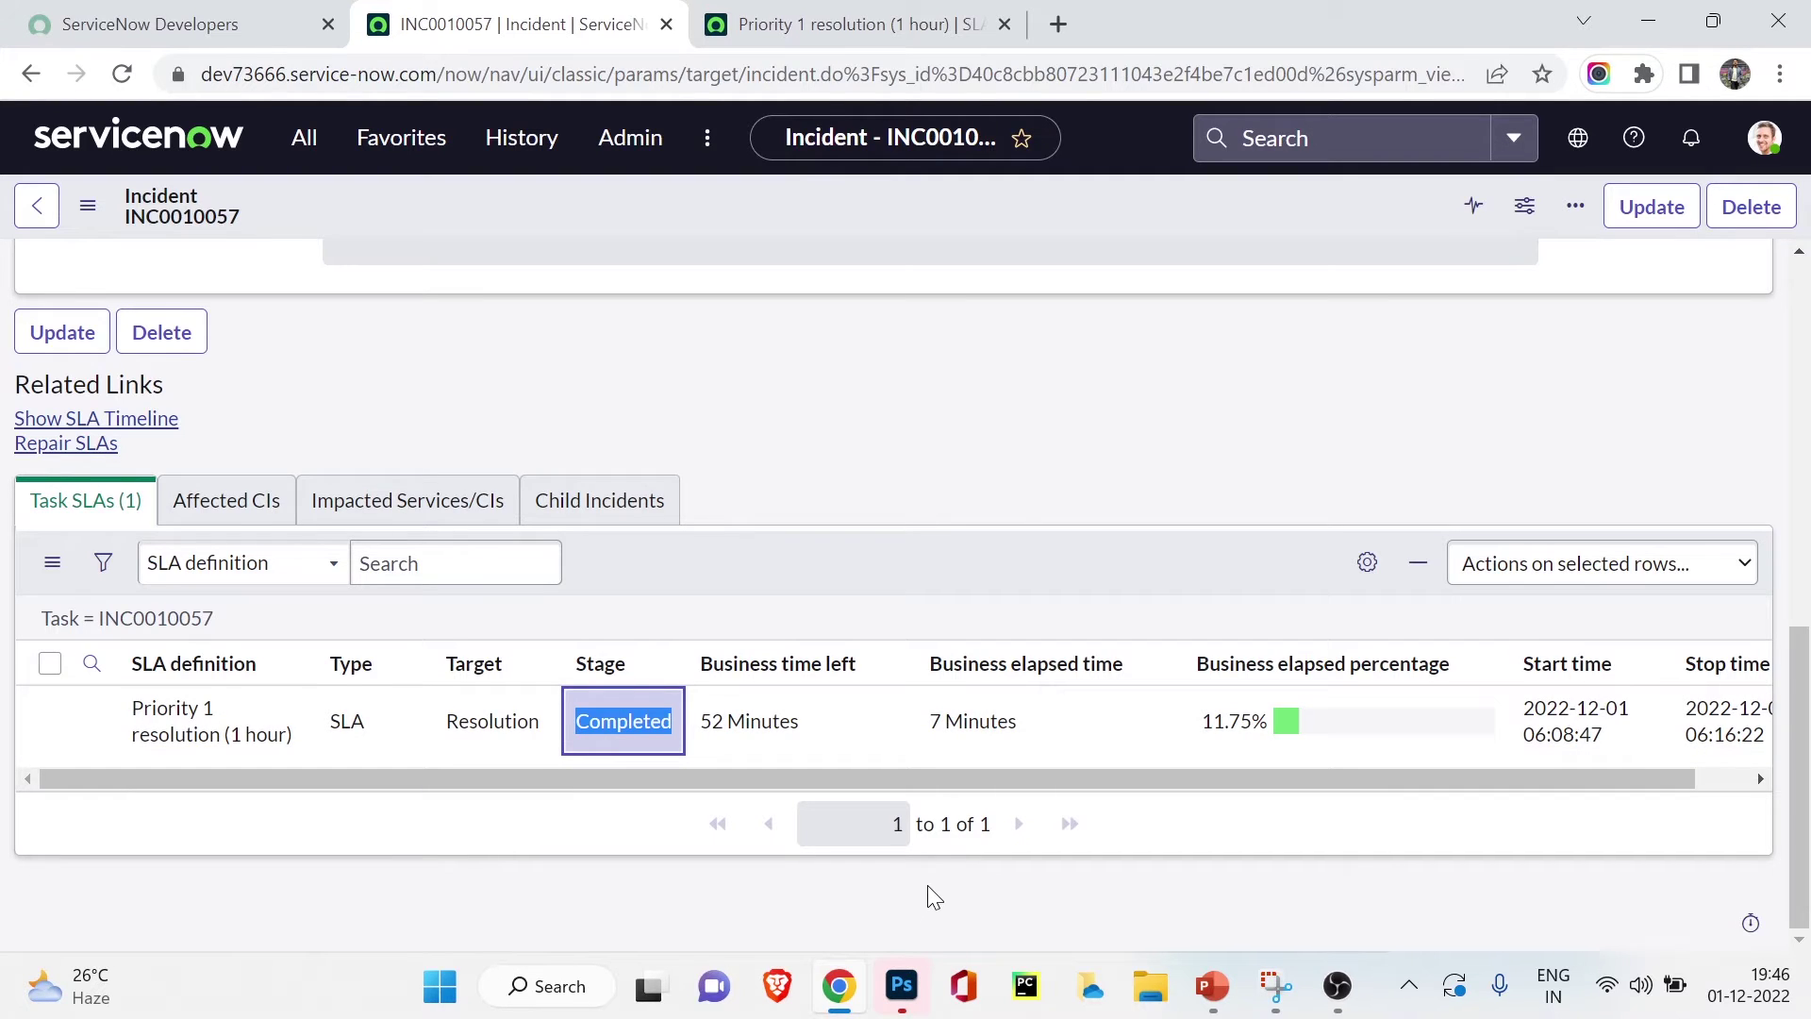
pyautogui.scroll(10, 926, 885)
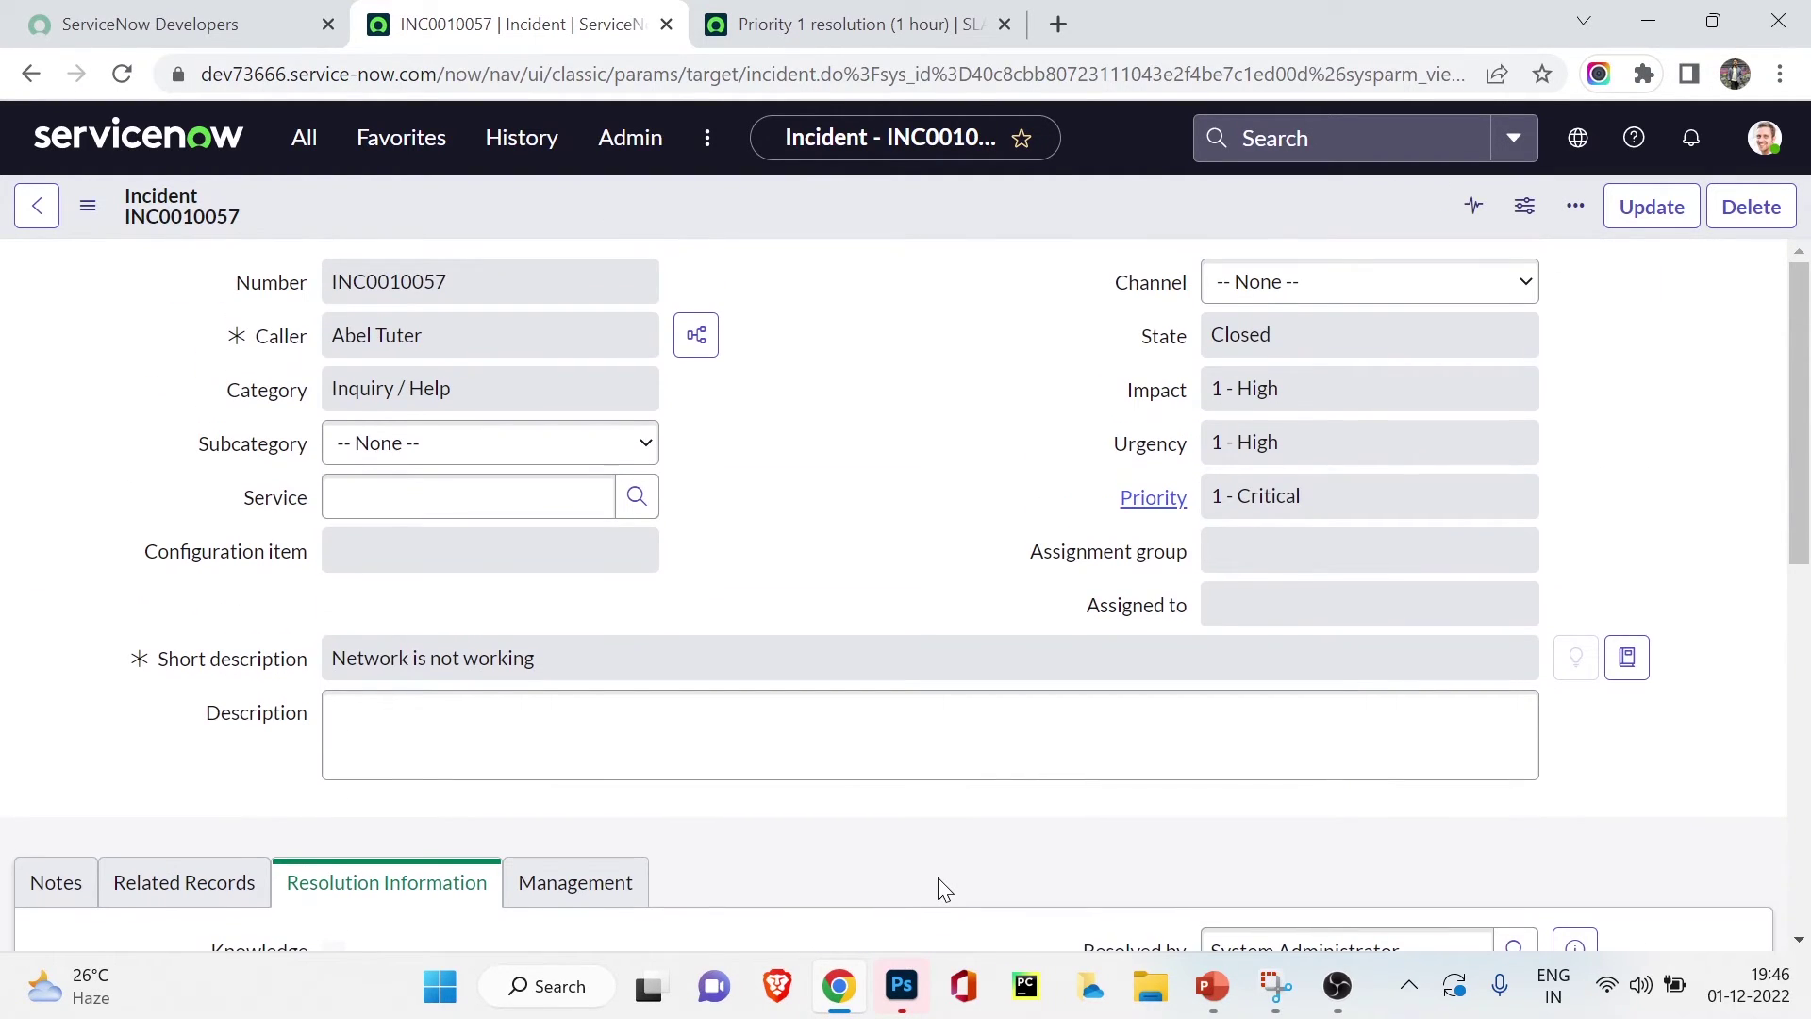
pyautogui.scroll(-10, 937, 877)
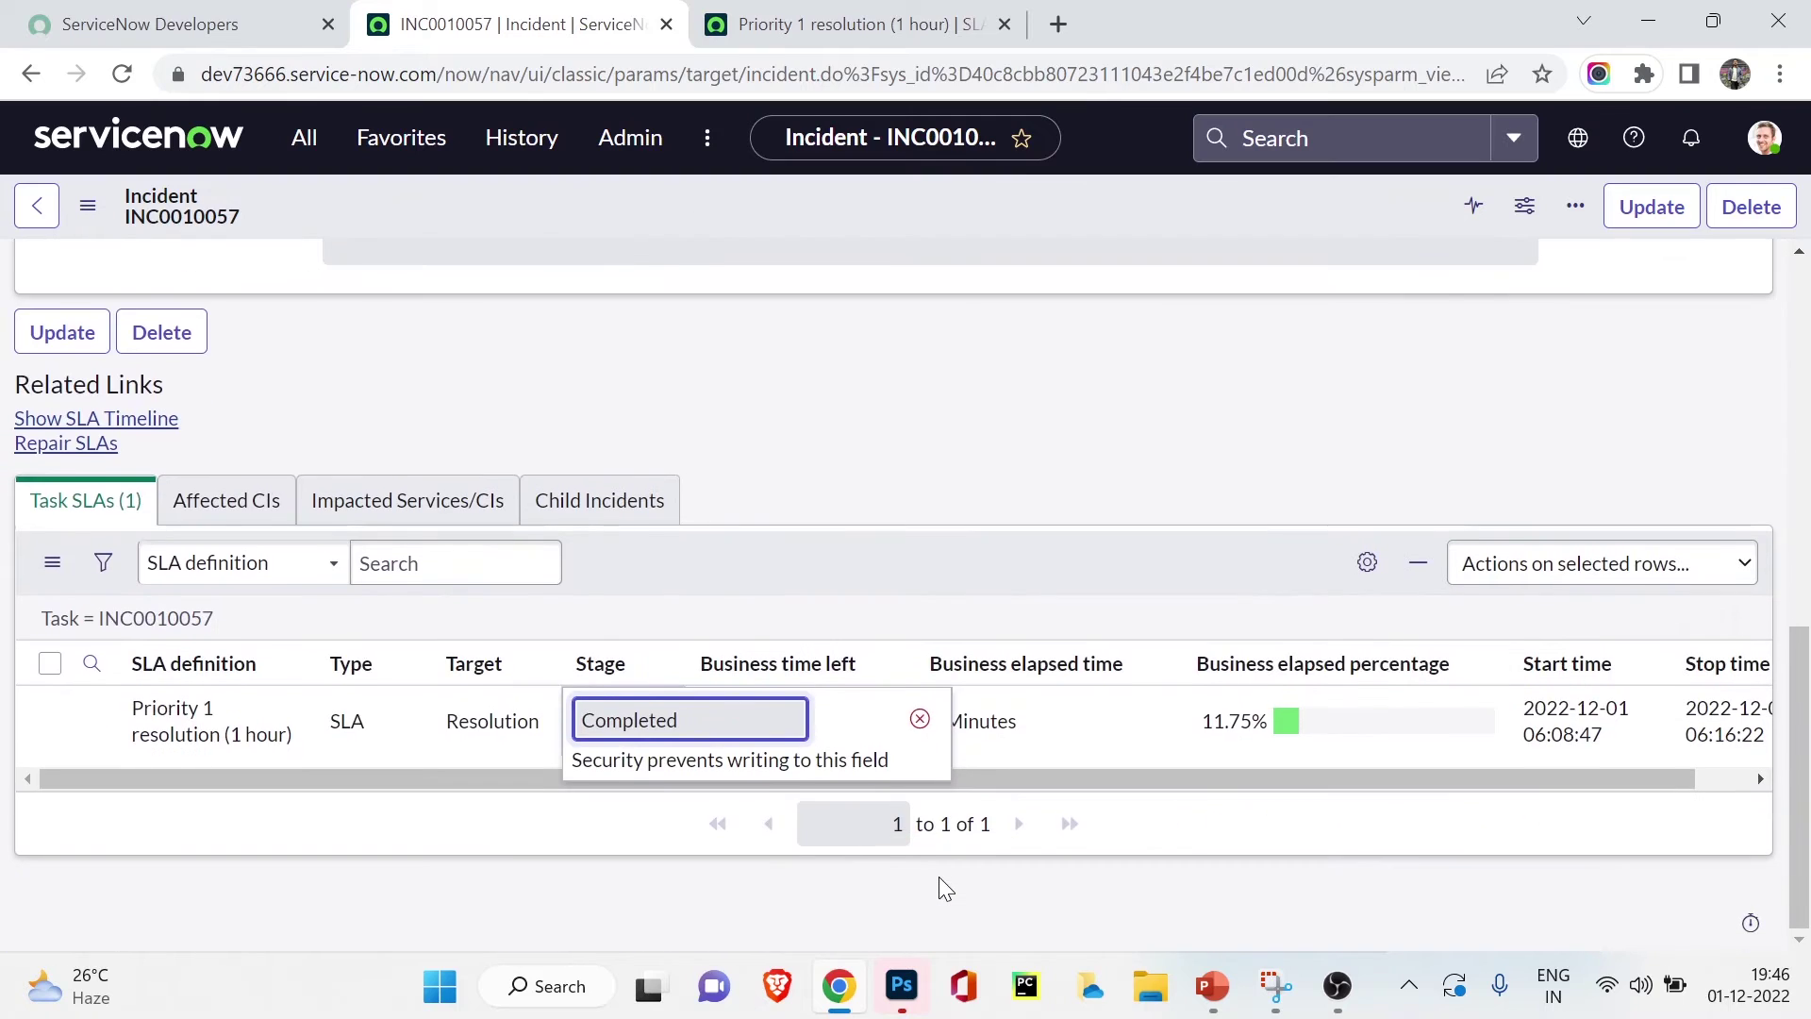
pyautogui.scroll(10, 938, 875)
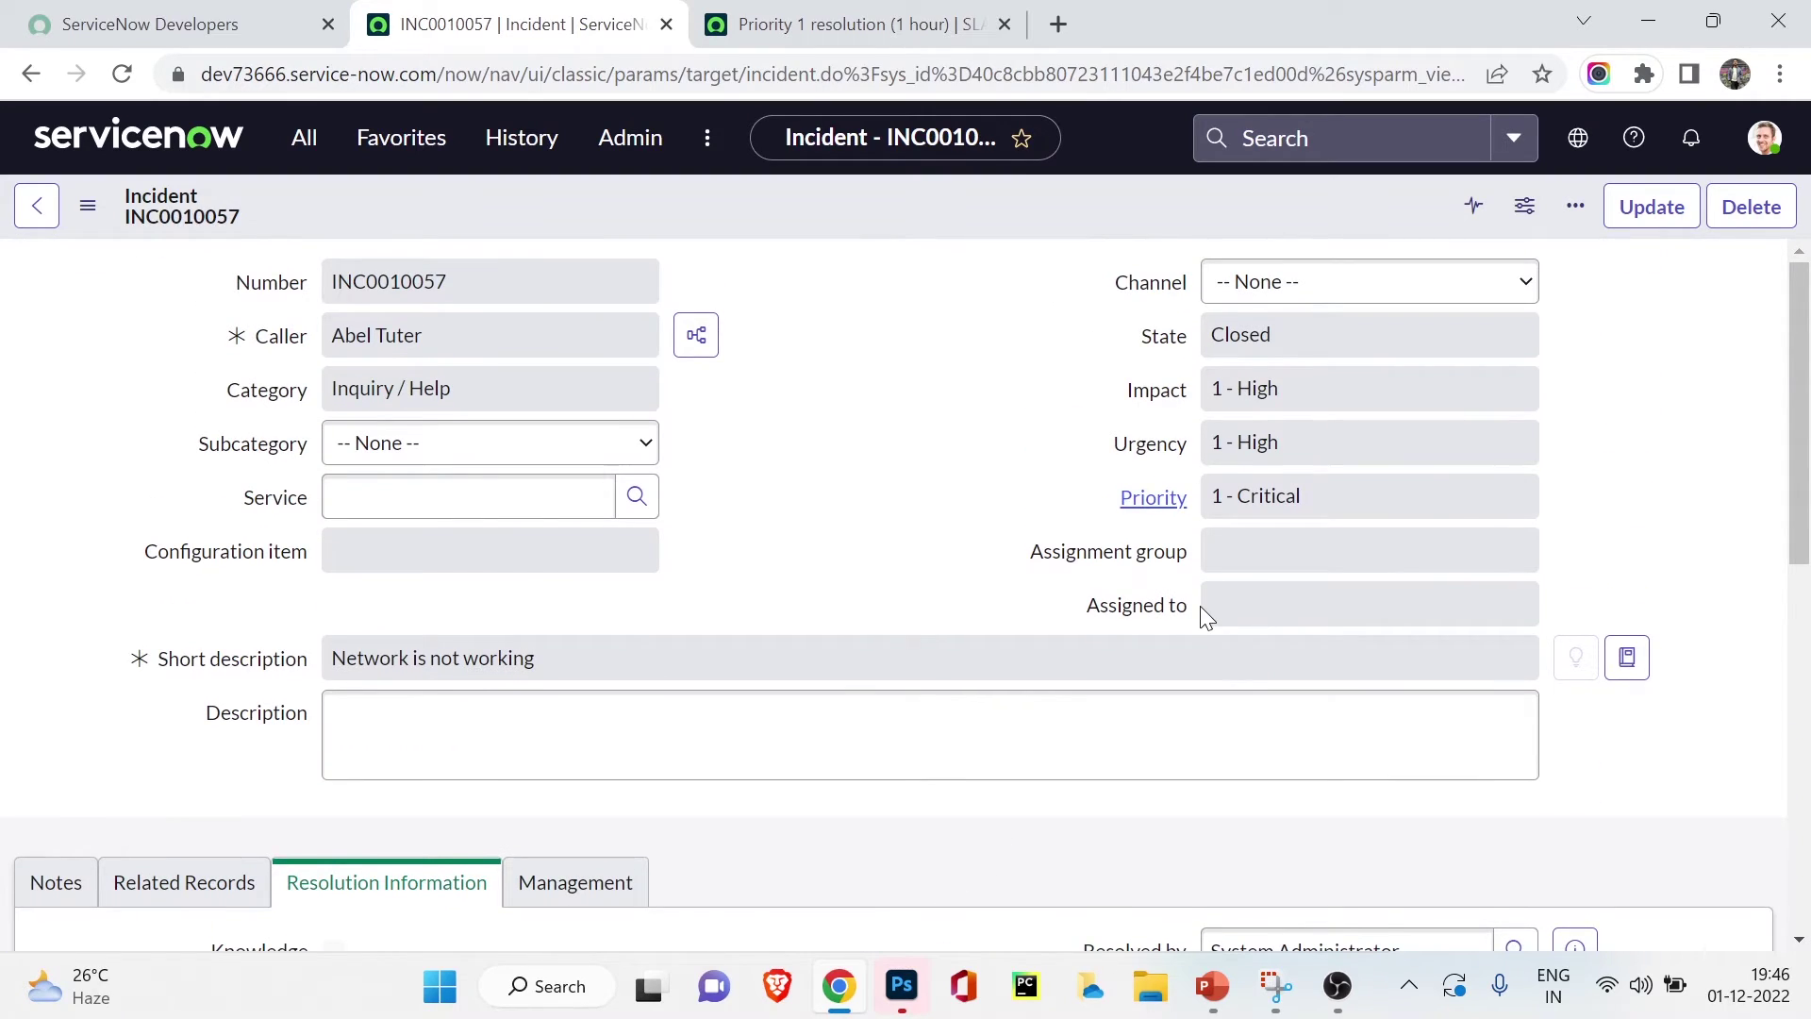
pyautogui.click(754, 24)
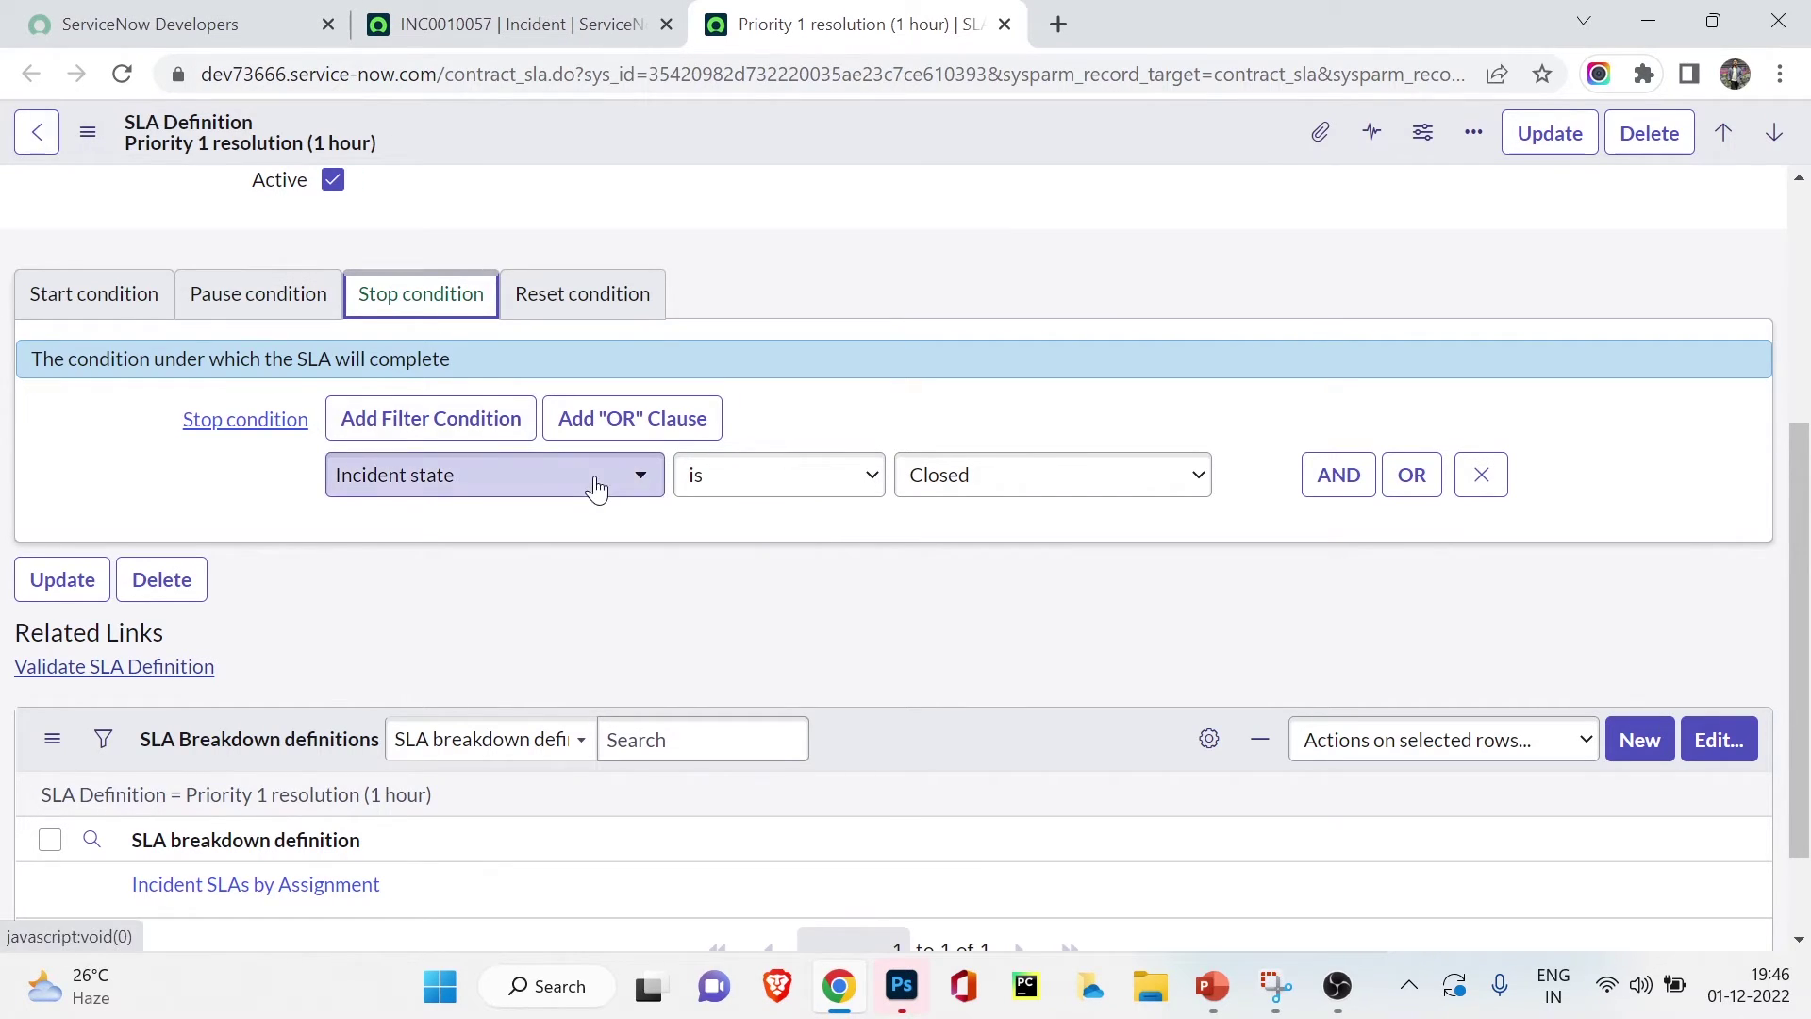
pyautogui.moveTo(1797, 458); pyautogui.dragTo(1795, 446)
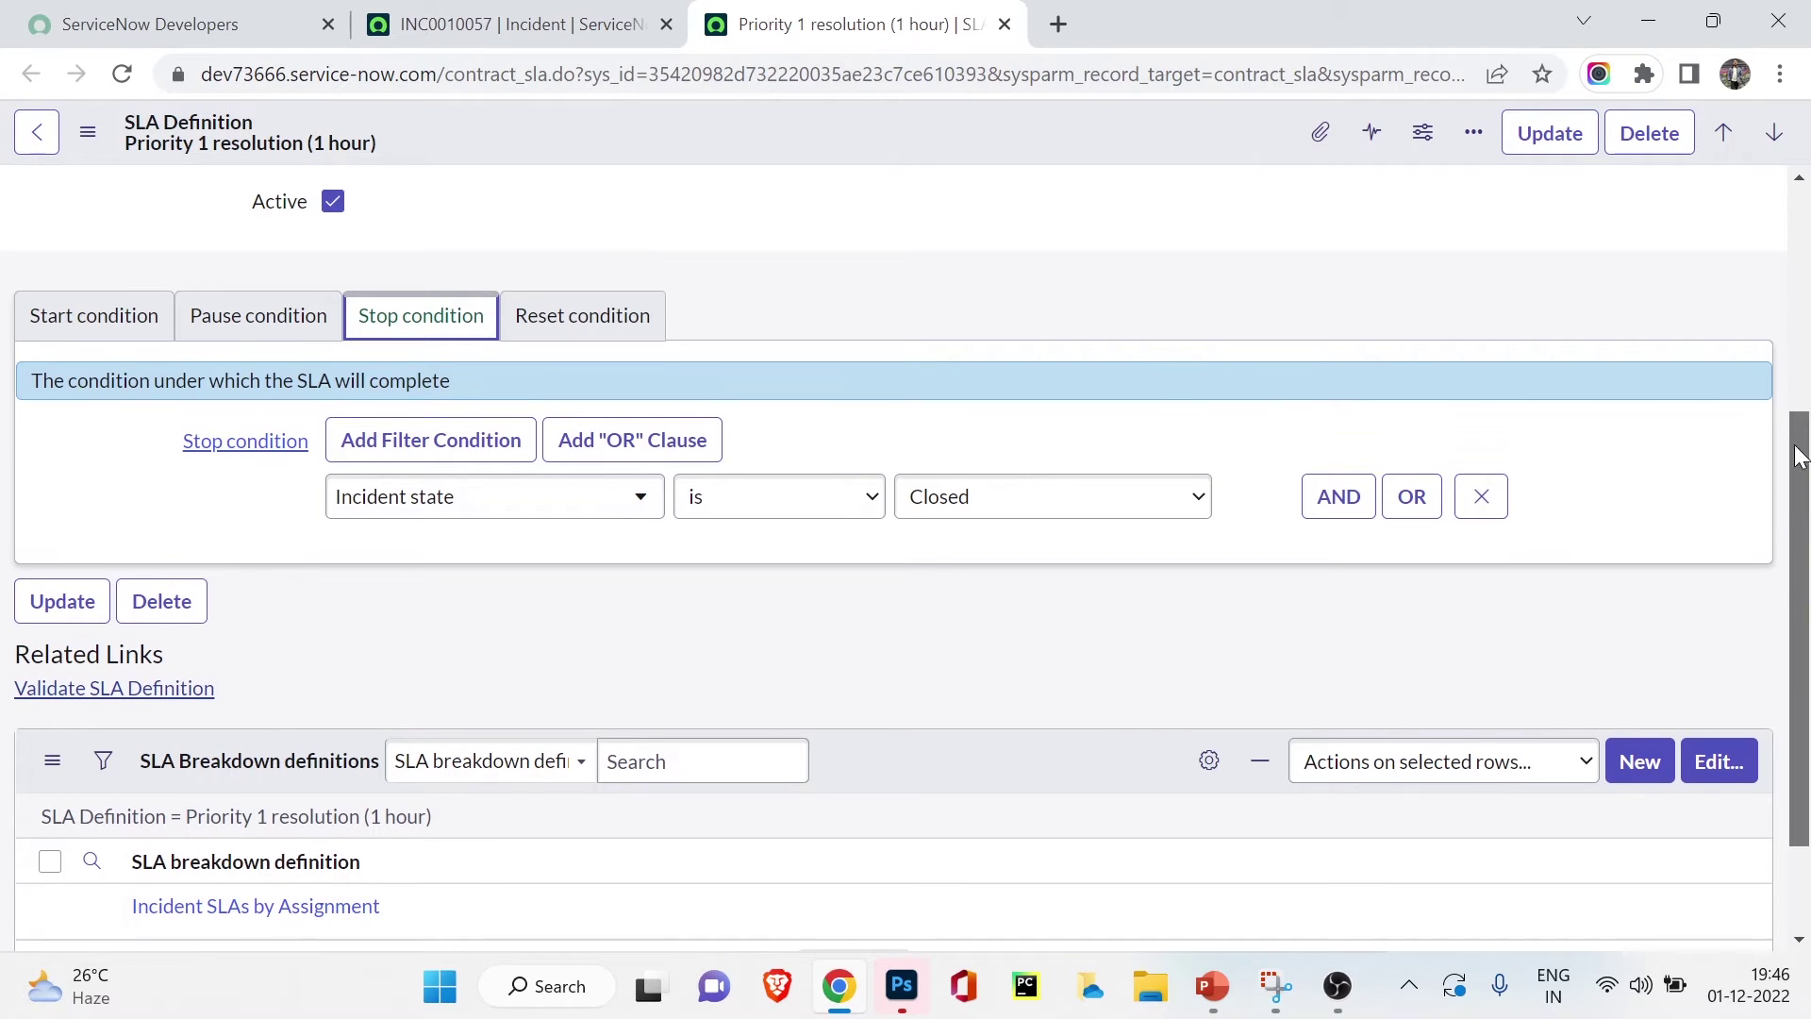
# - Start a new record from the SLA Definitions list and name it Response P1
pyautogui.click(542, 23)
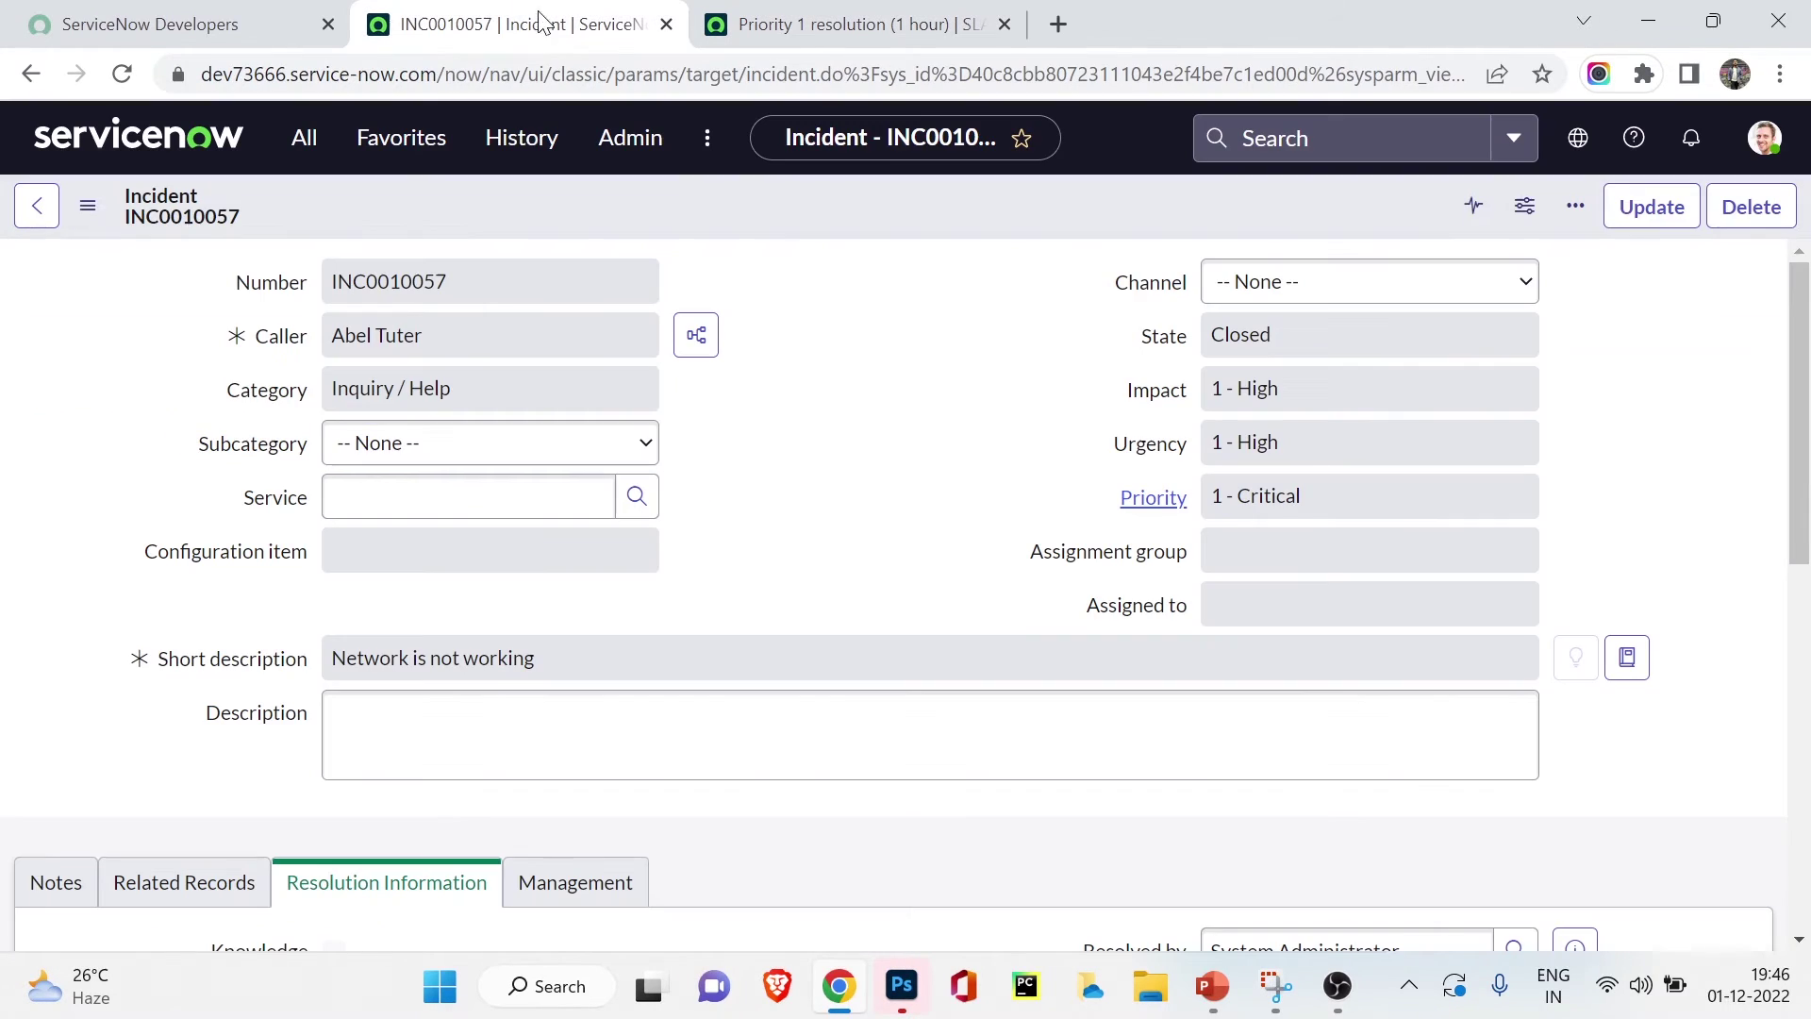
pyautogui.click(556, 138)
pyautogui.click(410, 351)
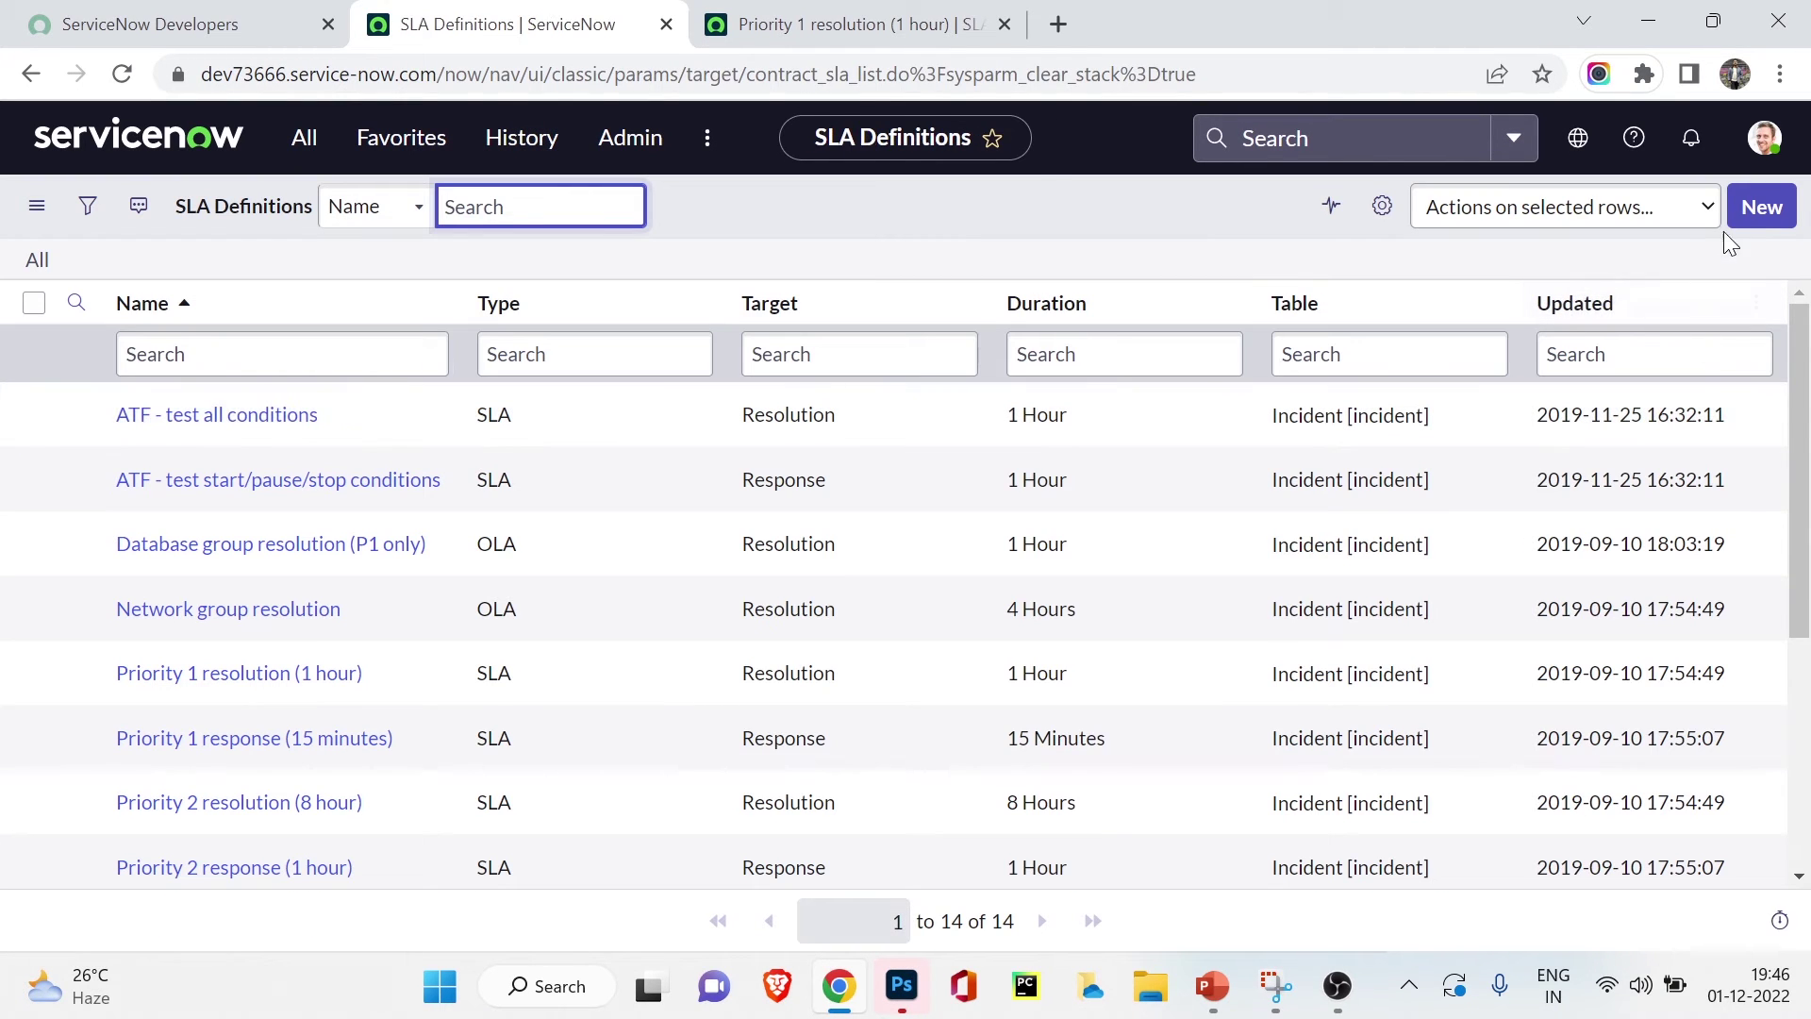
pyautogui.click(1771, 200)
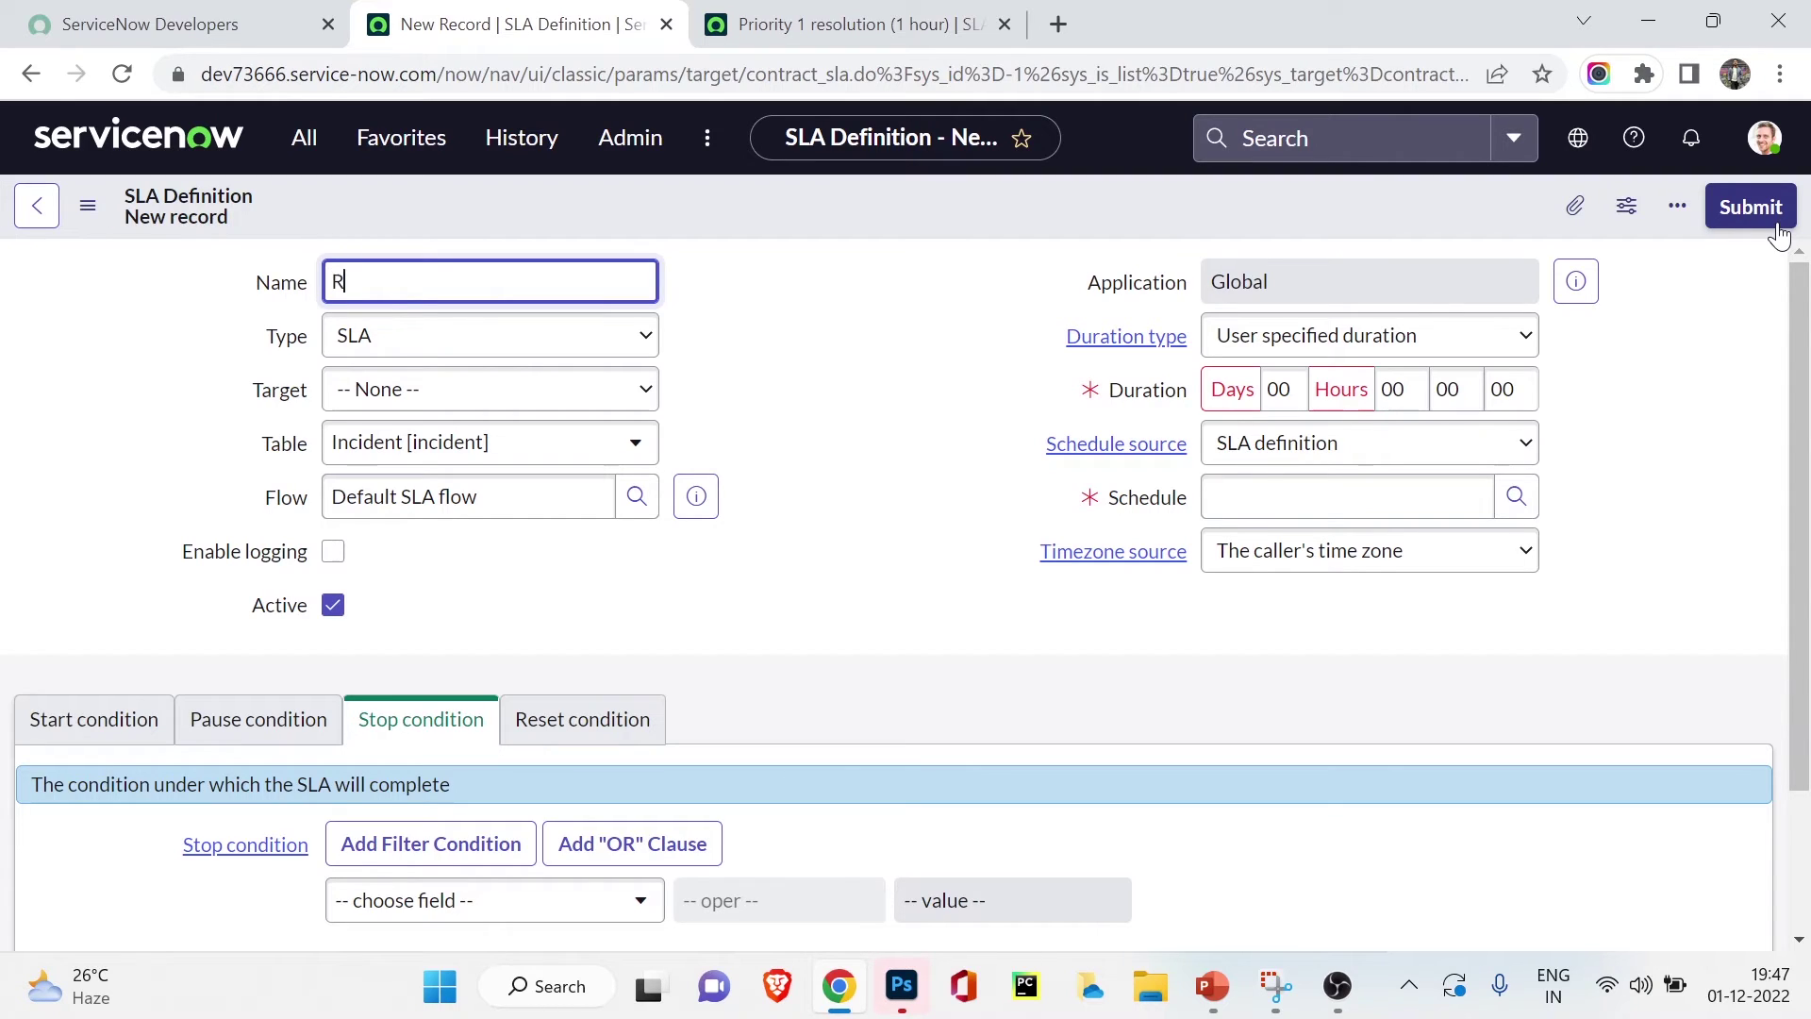
pyautogui.write('ponse P1')
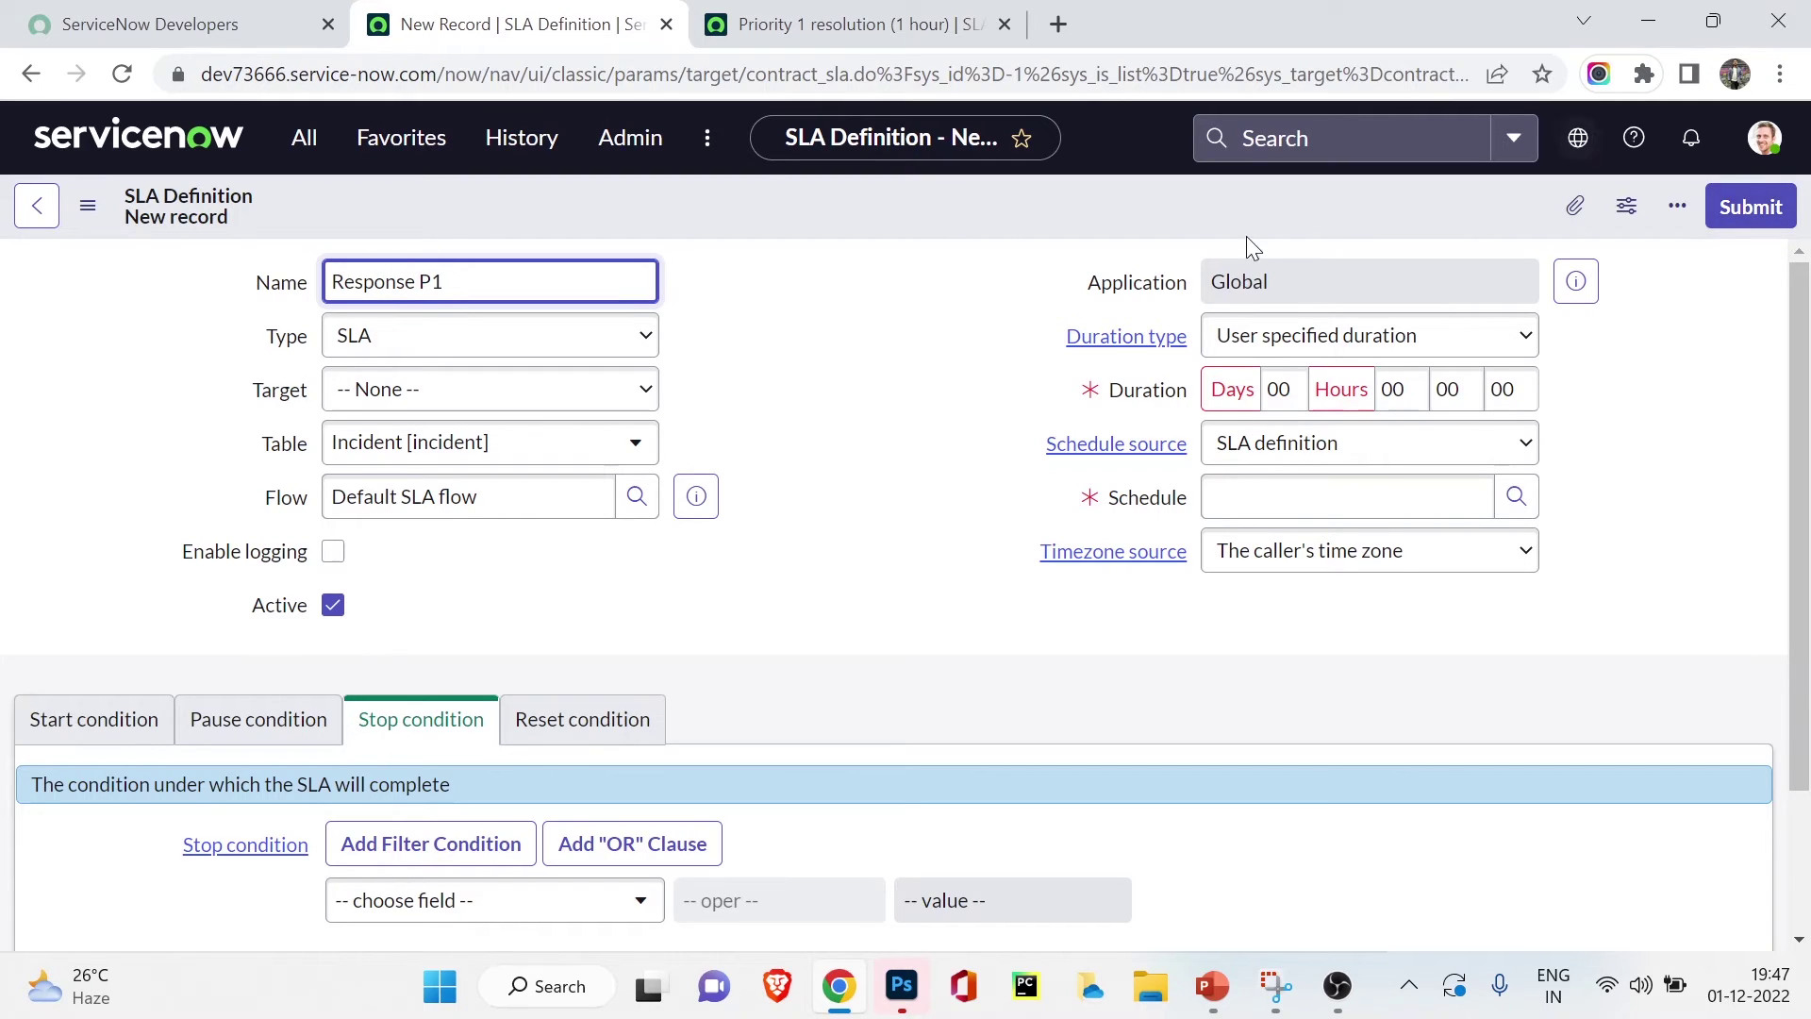
# - Set the SLA definition's target to Response, its duration to 10 minutes and its schedule source to No schedule
pyautogui.click(545, 403)
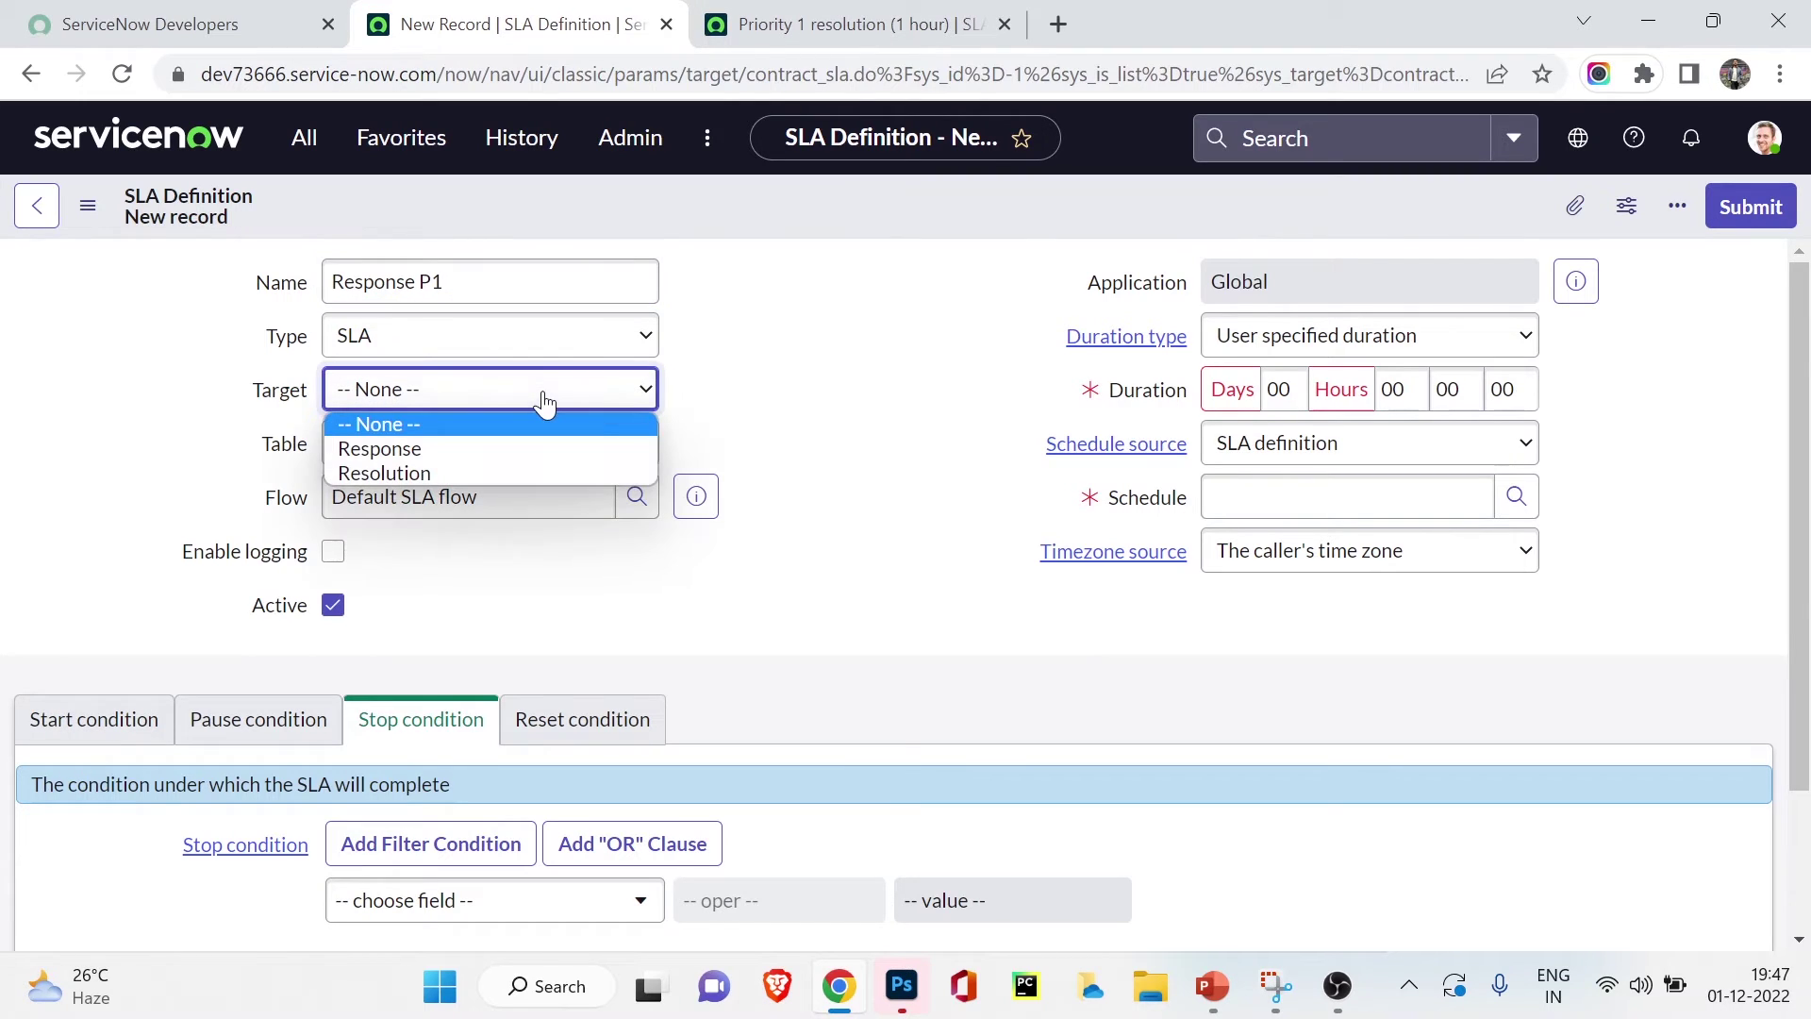
pyautogui.click(530, 449)
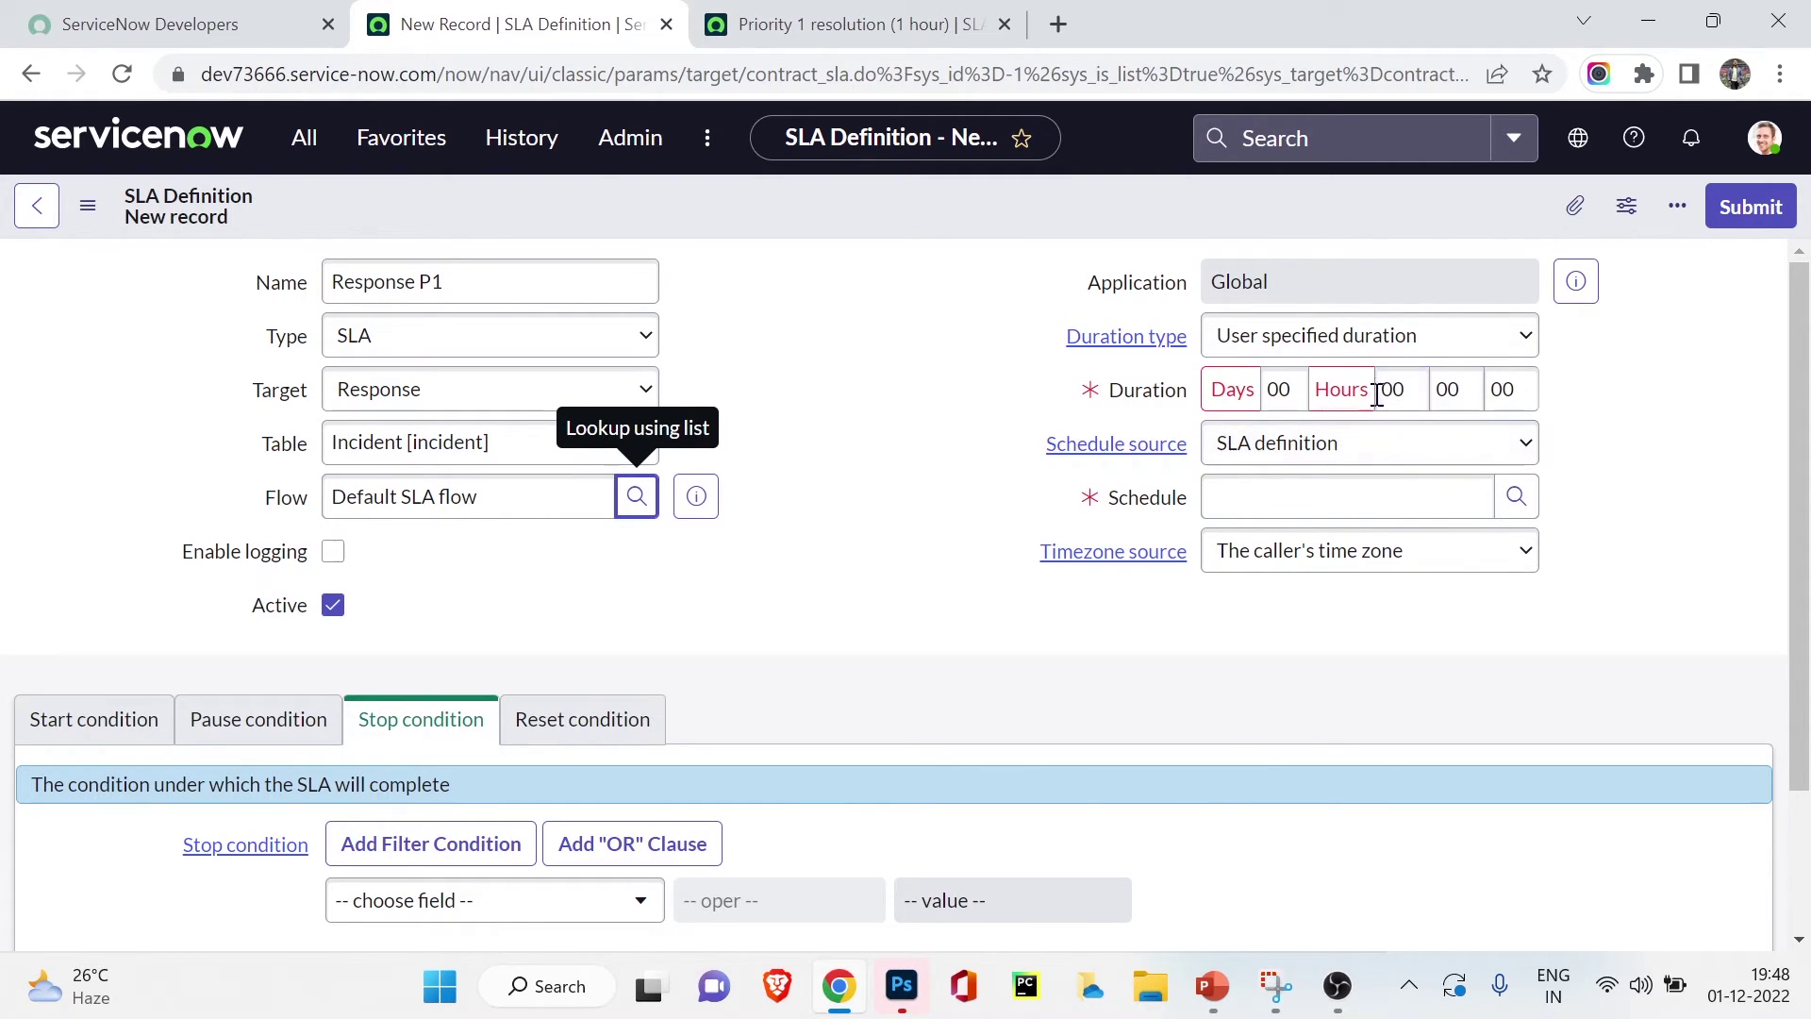
pyautogui.click(1434, 398)
pyautogui.write('1')
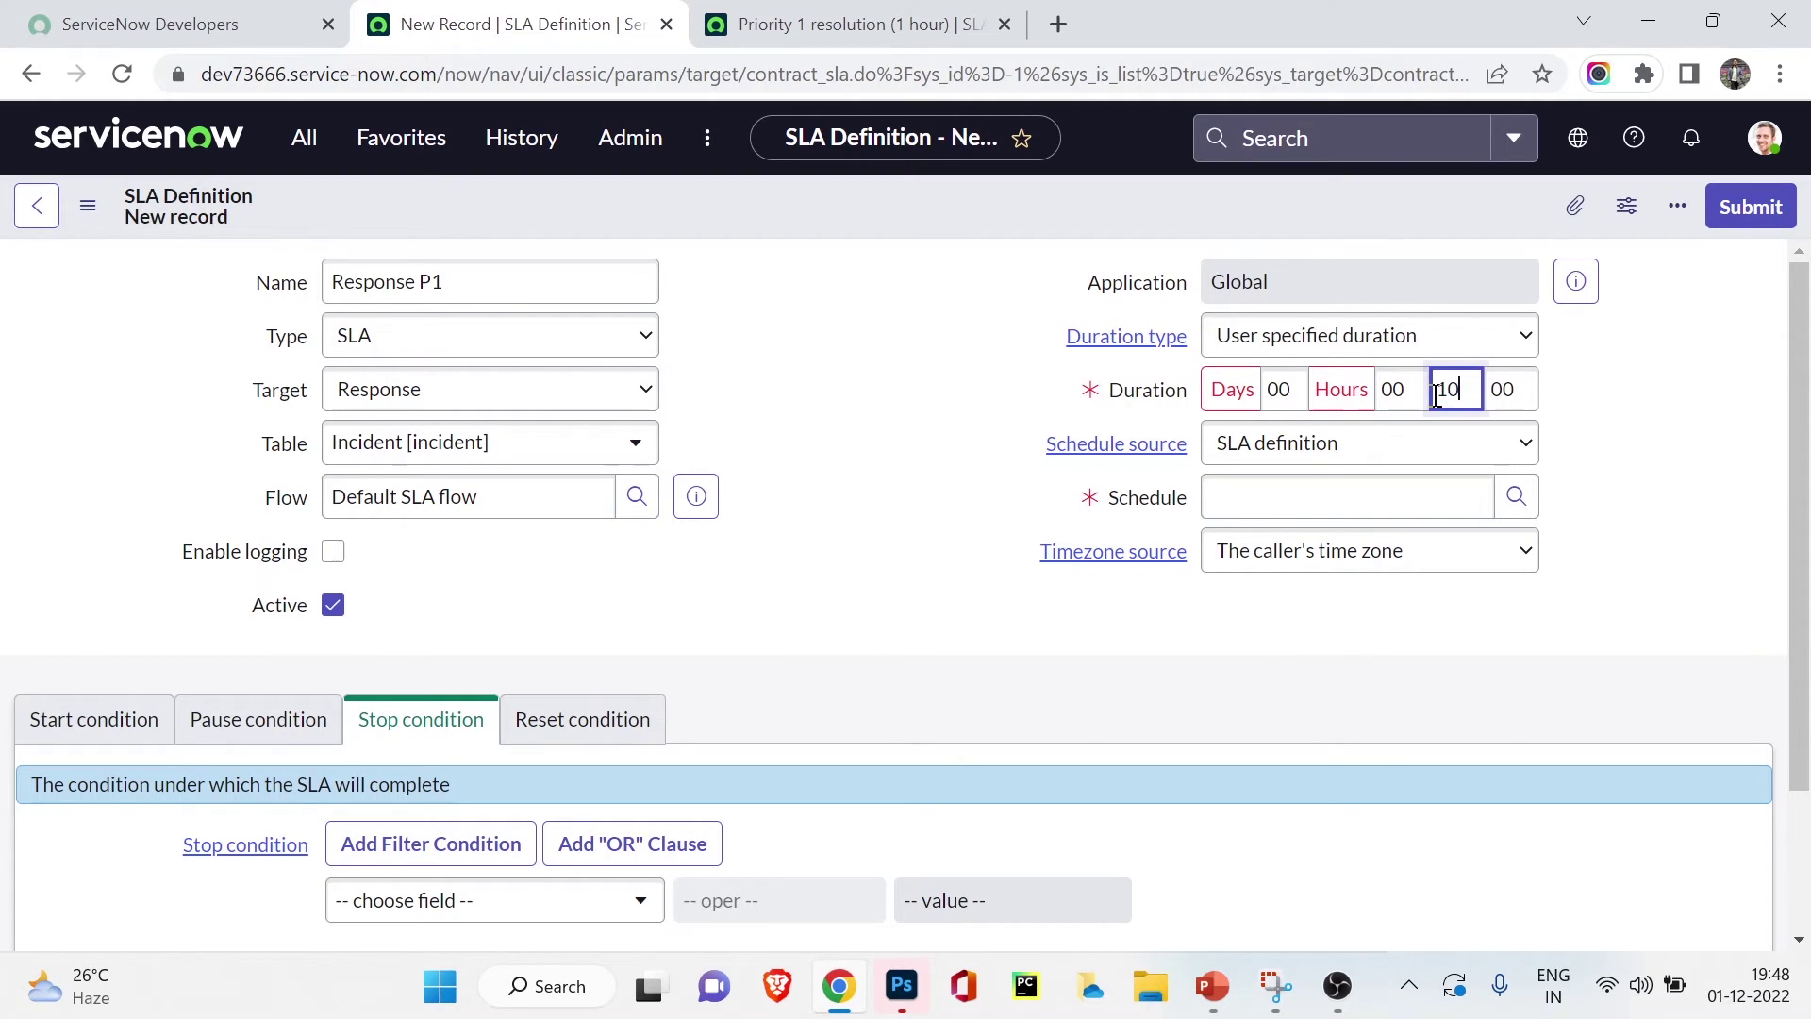
pyautogui.click(1435, 501)
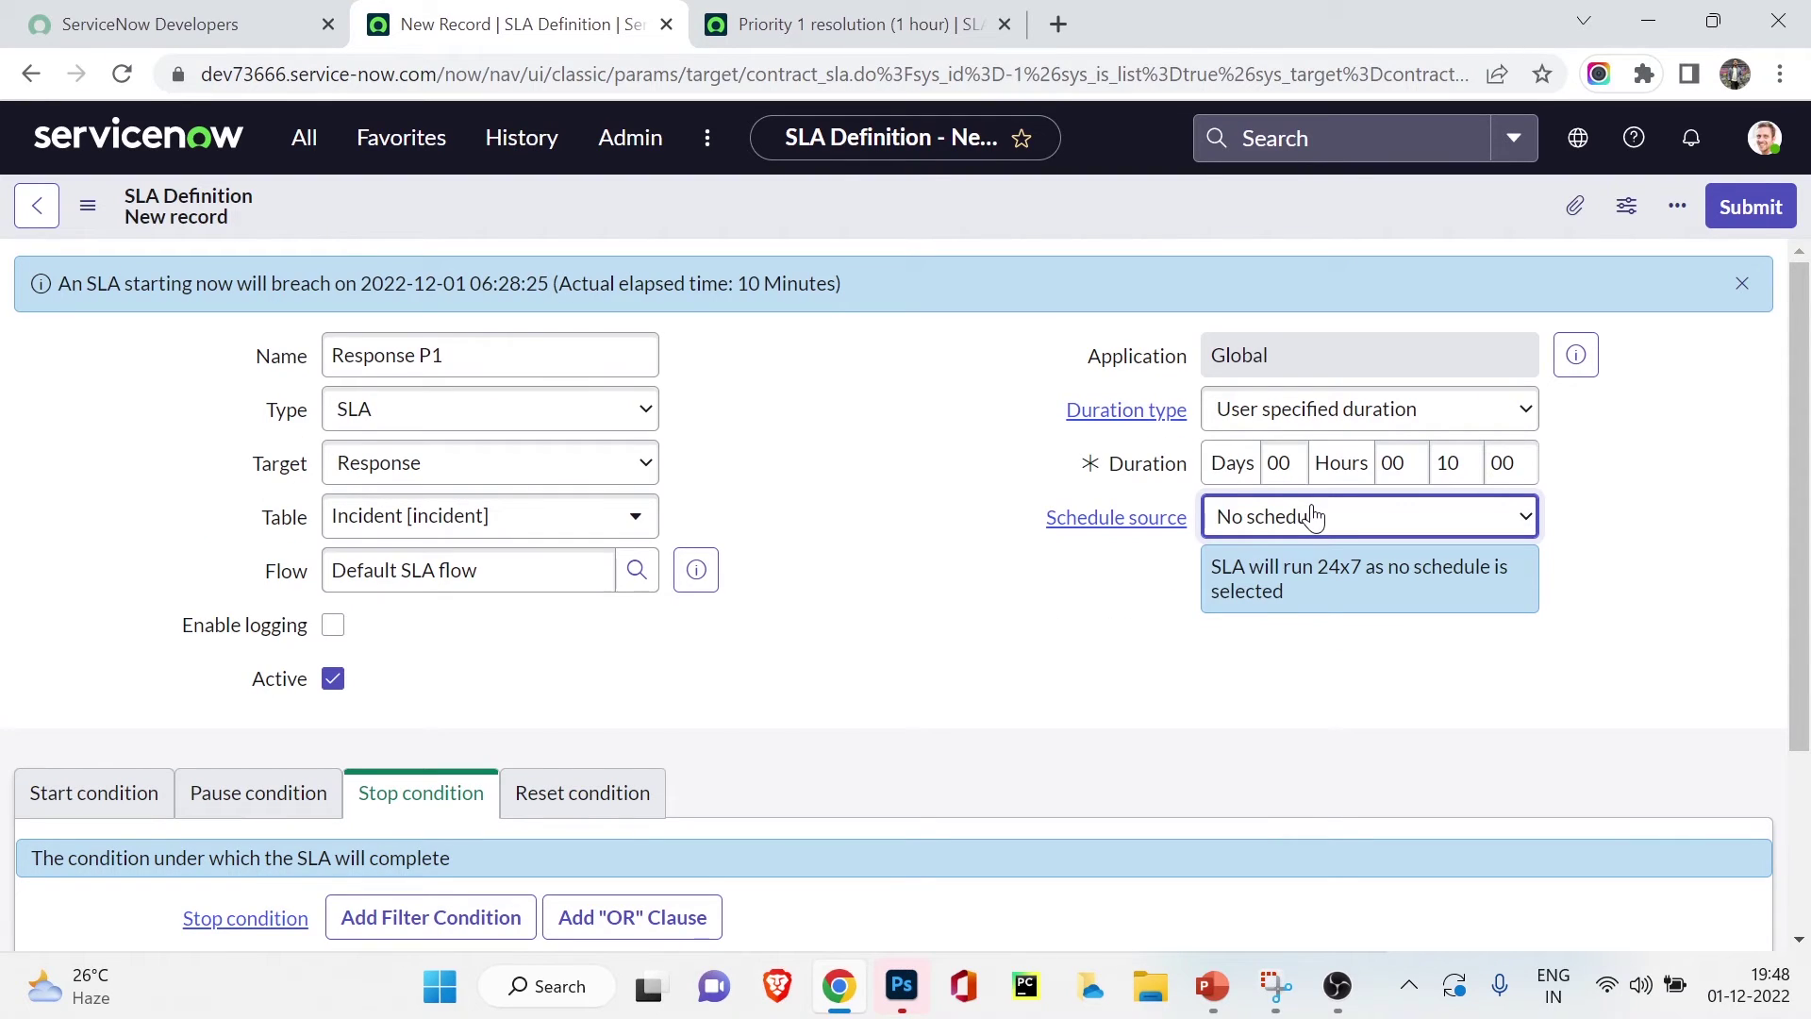
pyautogui.click(1323, 524)
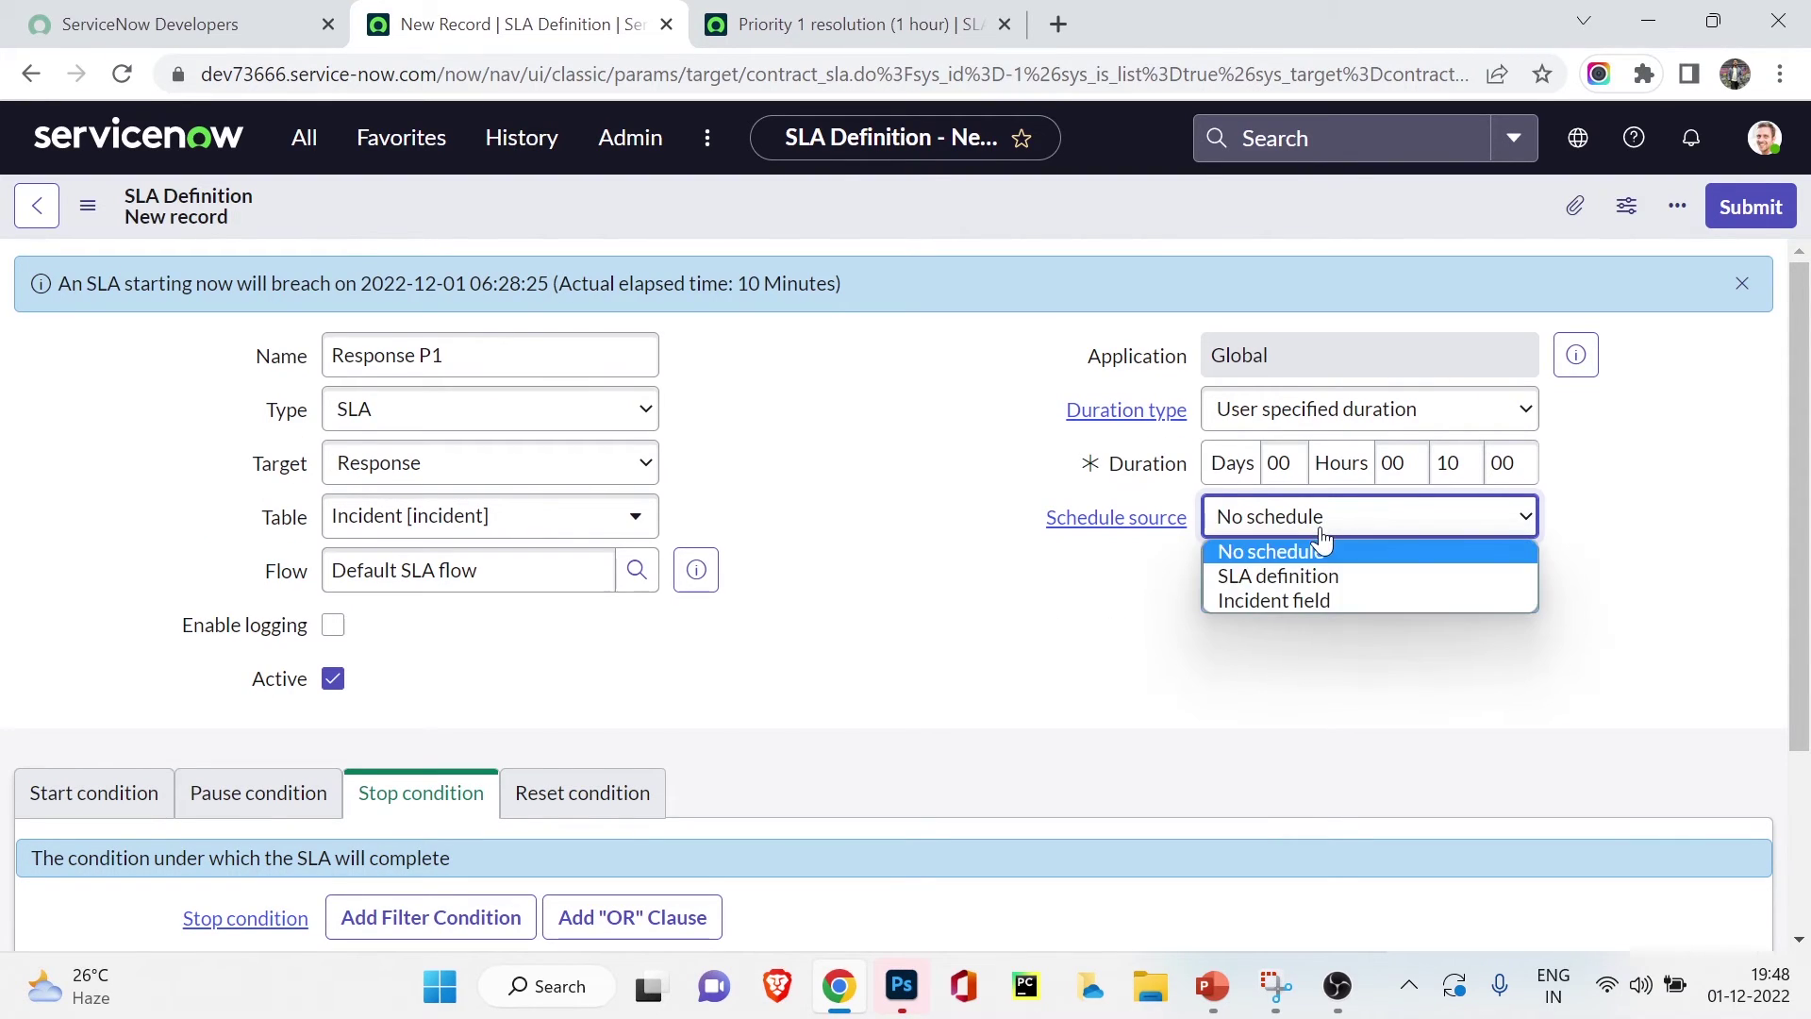
pyautogui.click(1054, 620)
# - Add the start condition Priority is 1 - Critical to the Response P1 definition
pyautogui.scroll(-3, 995, 627)
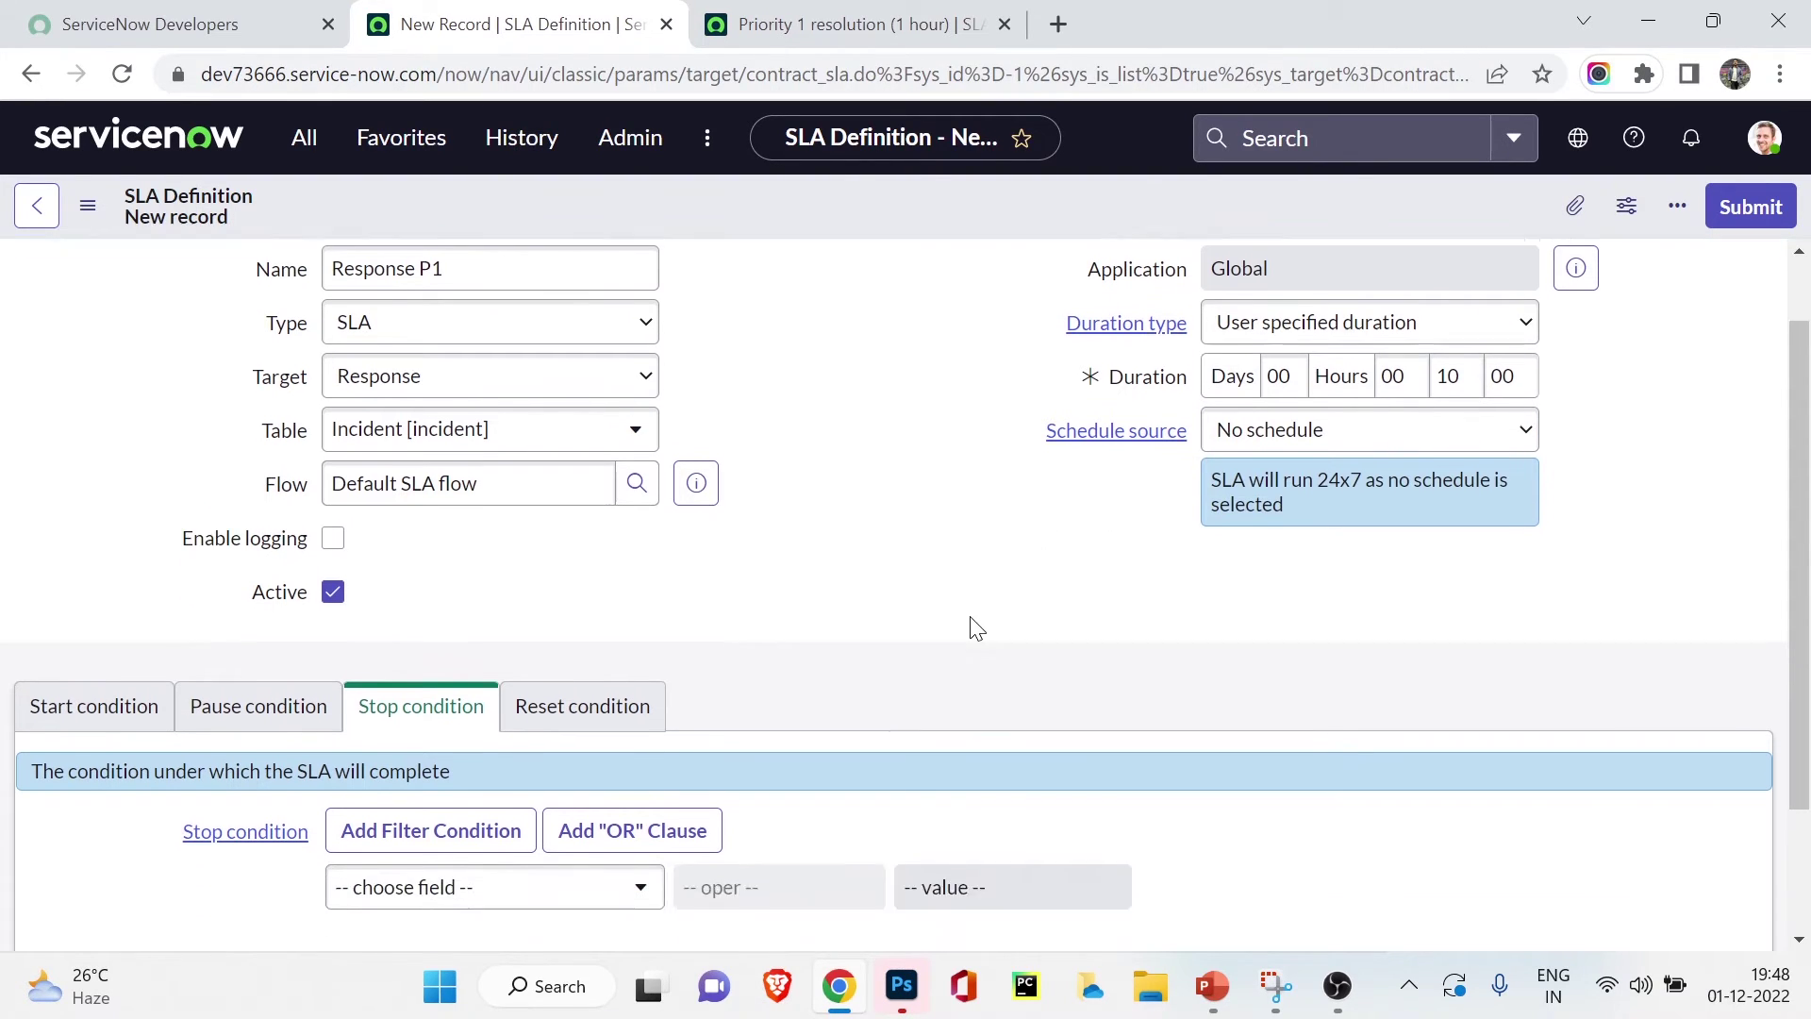
pyautogui.click(83, 529)
pyautogui.scroll(-2, 95, 486)
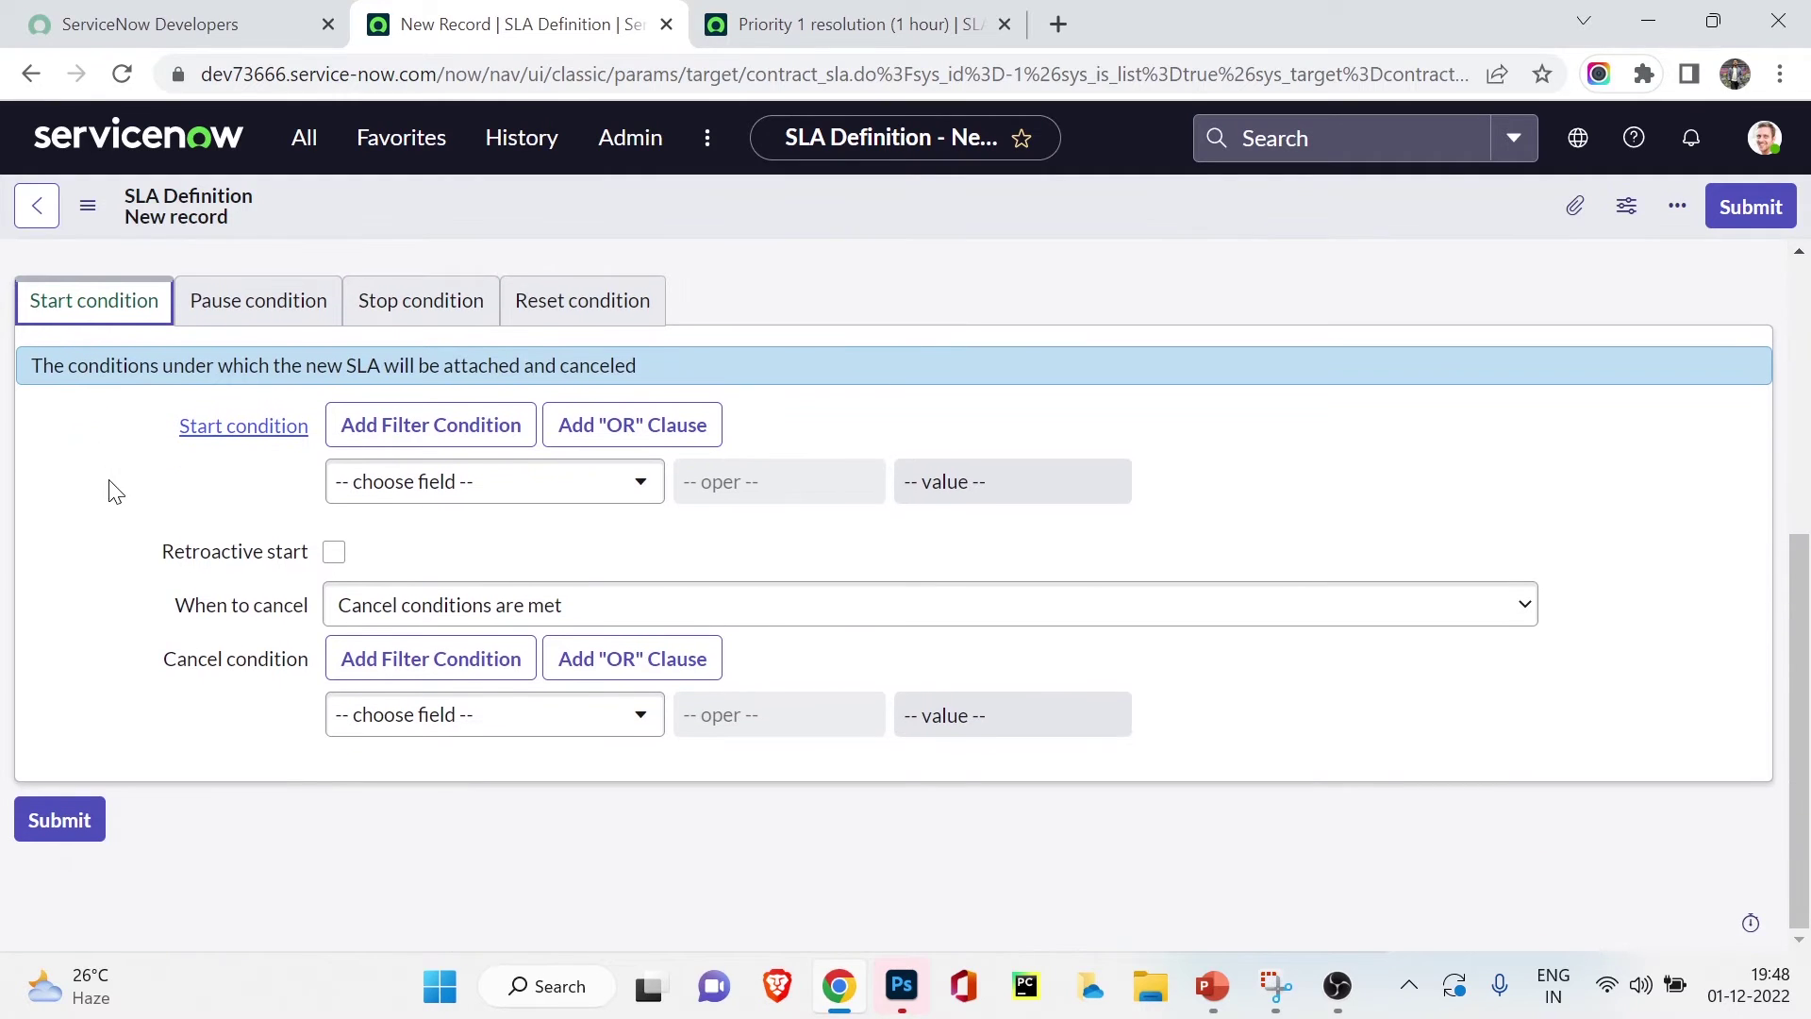
pyautogui.click(439, 490)
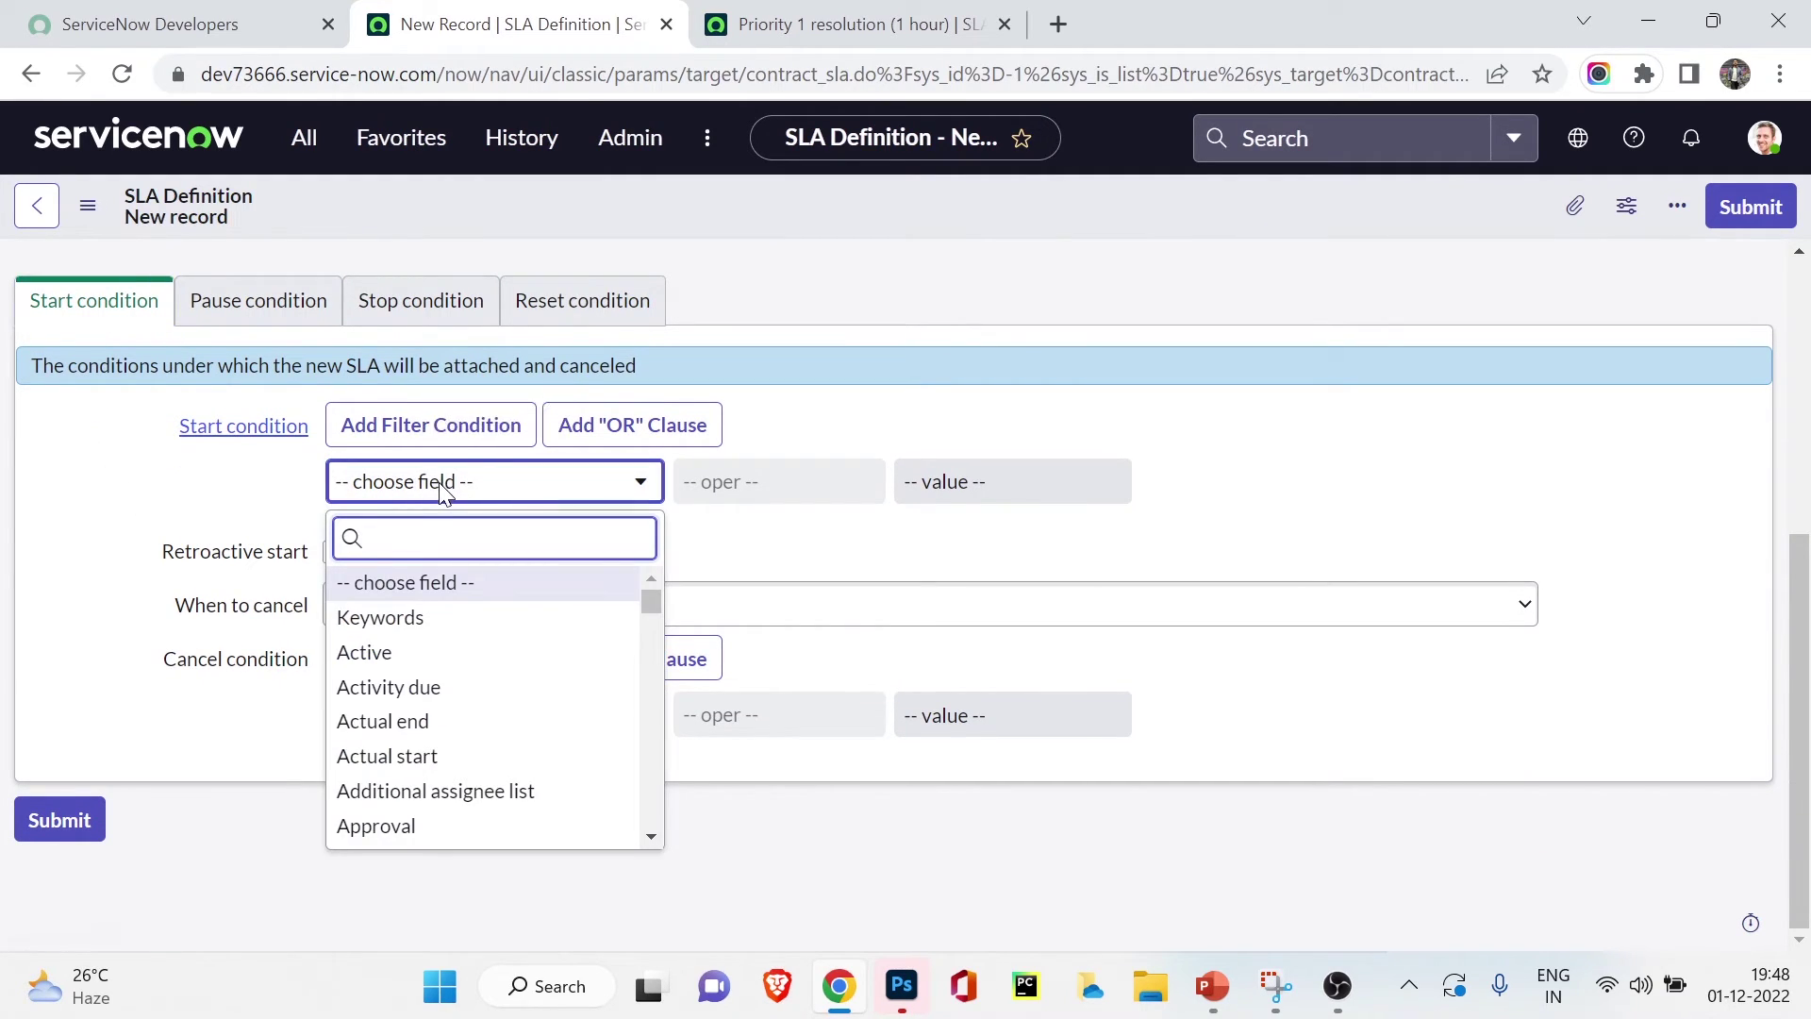
pyautogui.write('i')
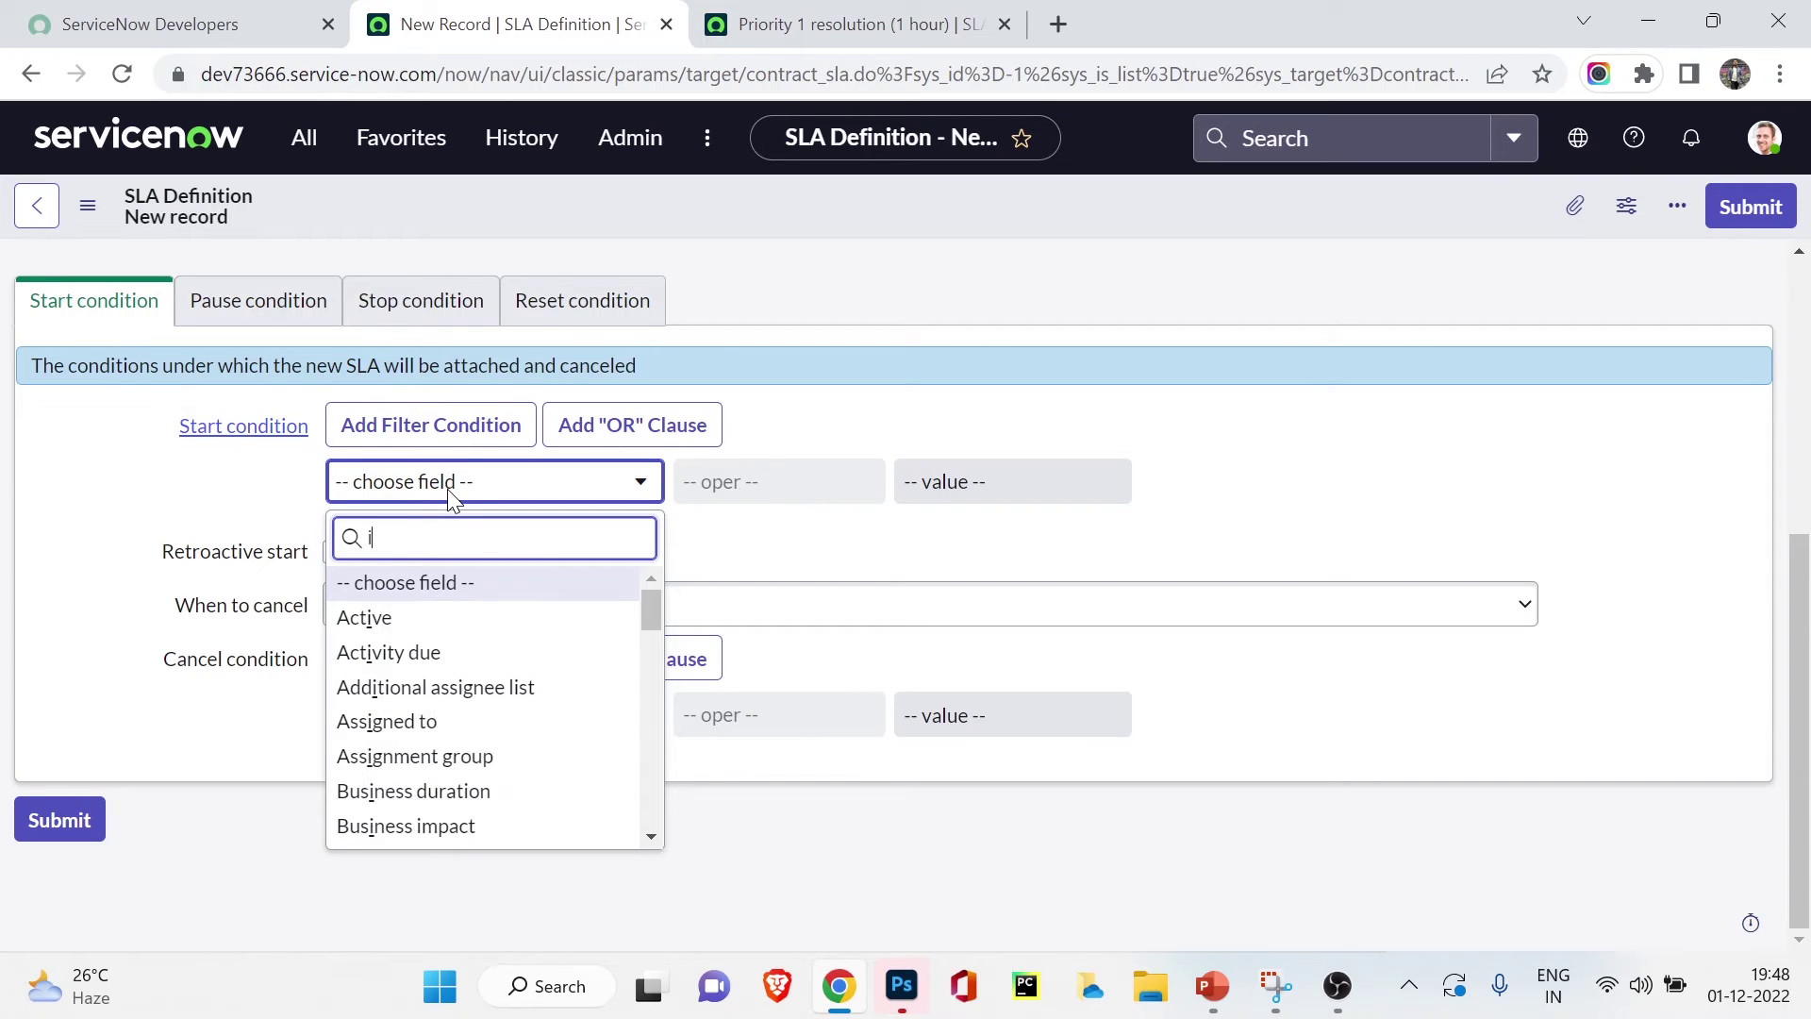
pyautogui.press('BackSpace')
pyautogui.write('prio')
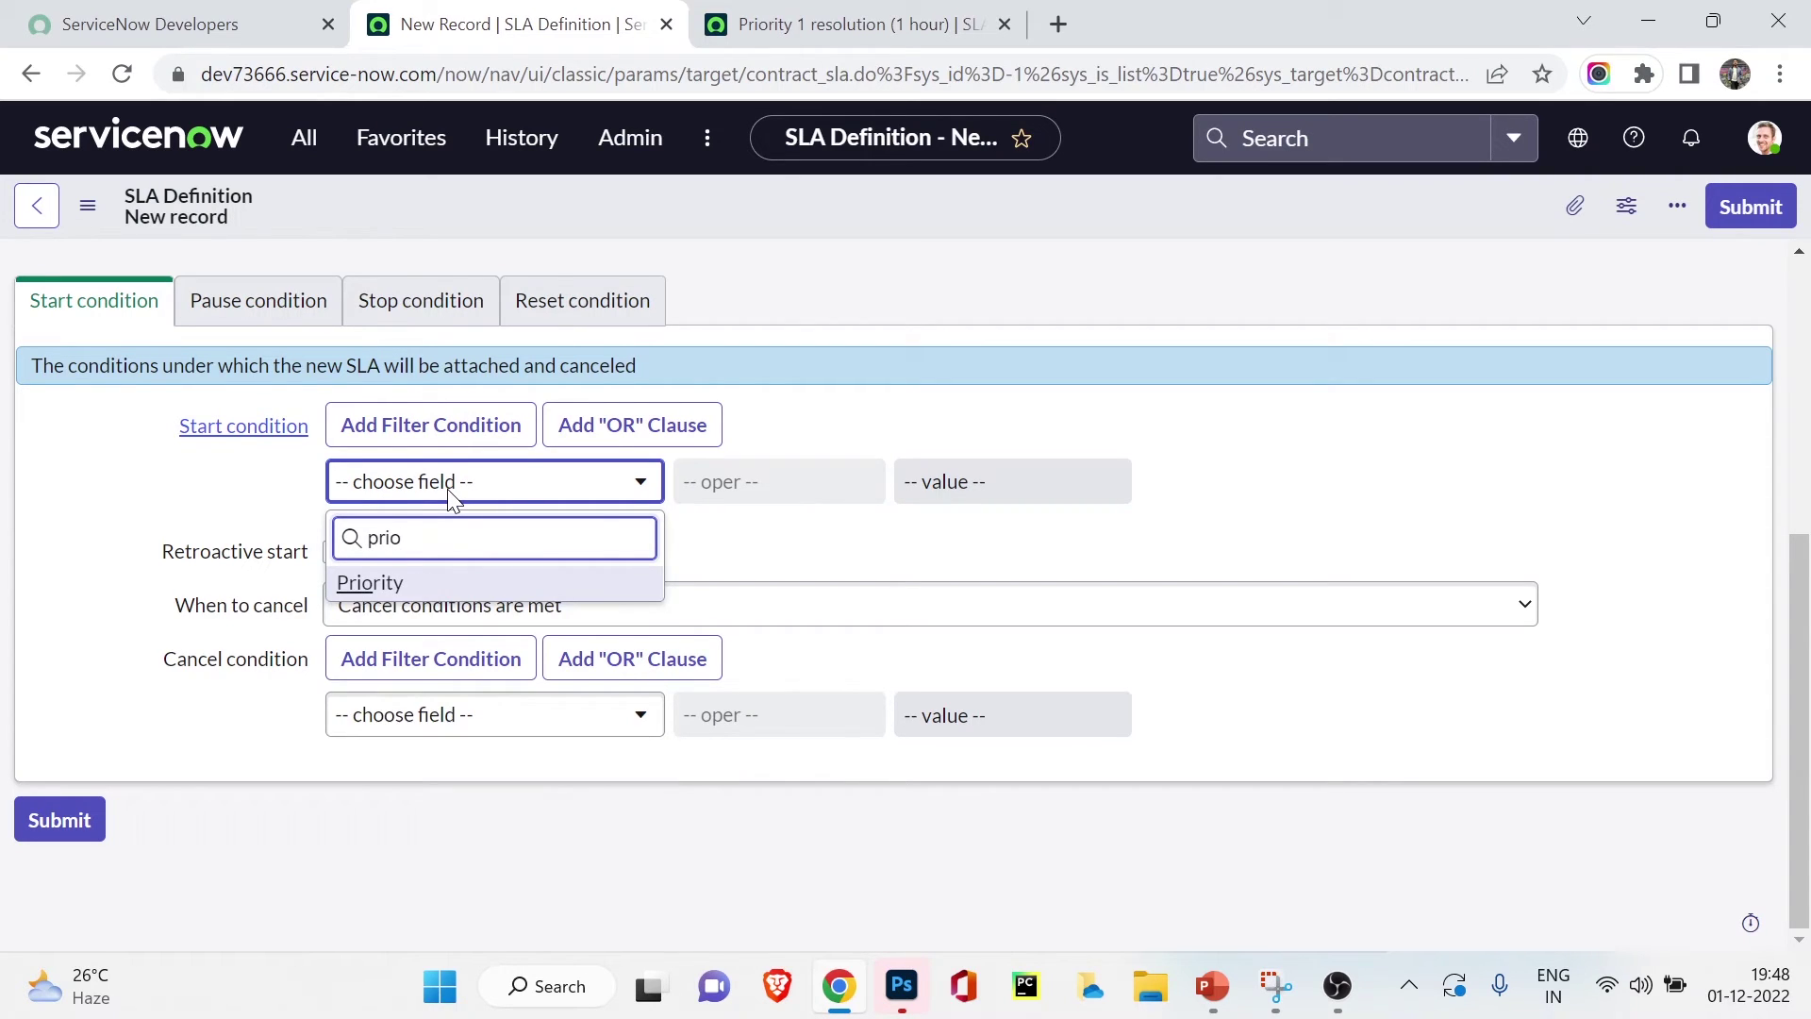
pyautogui.press('Return')
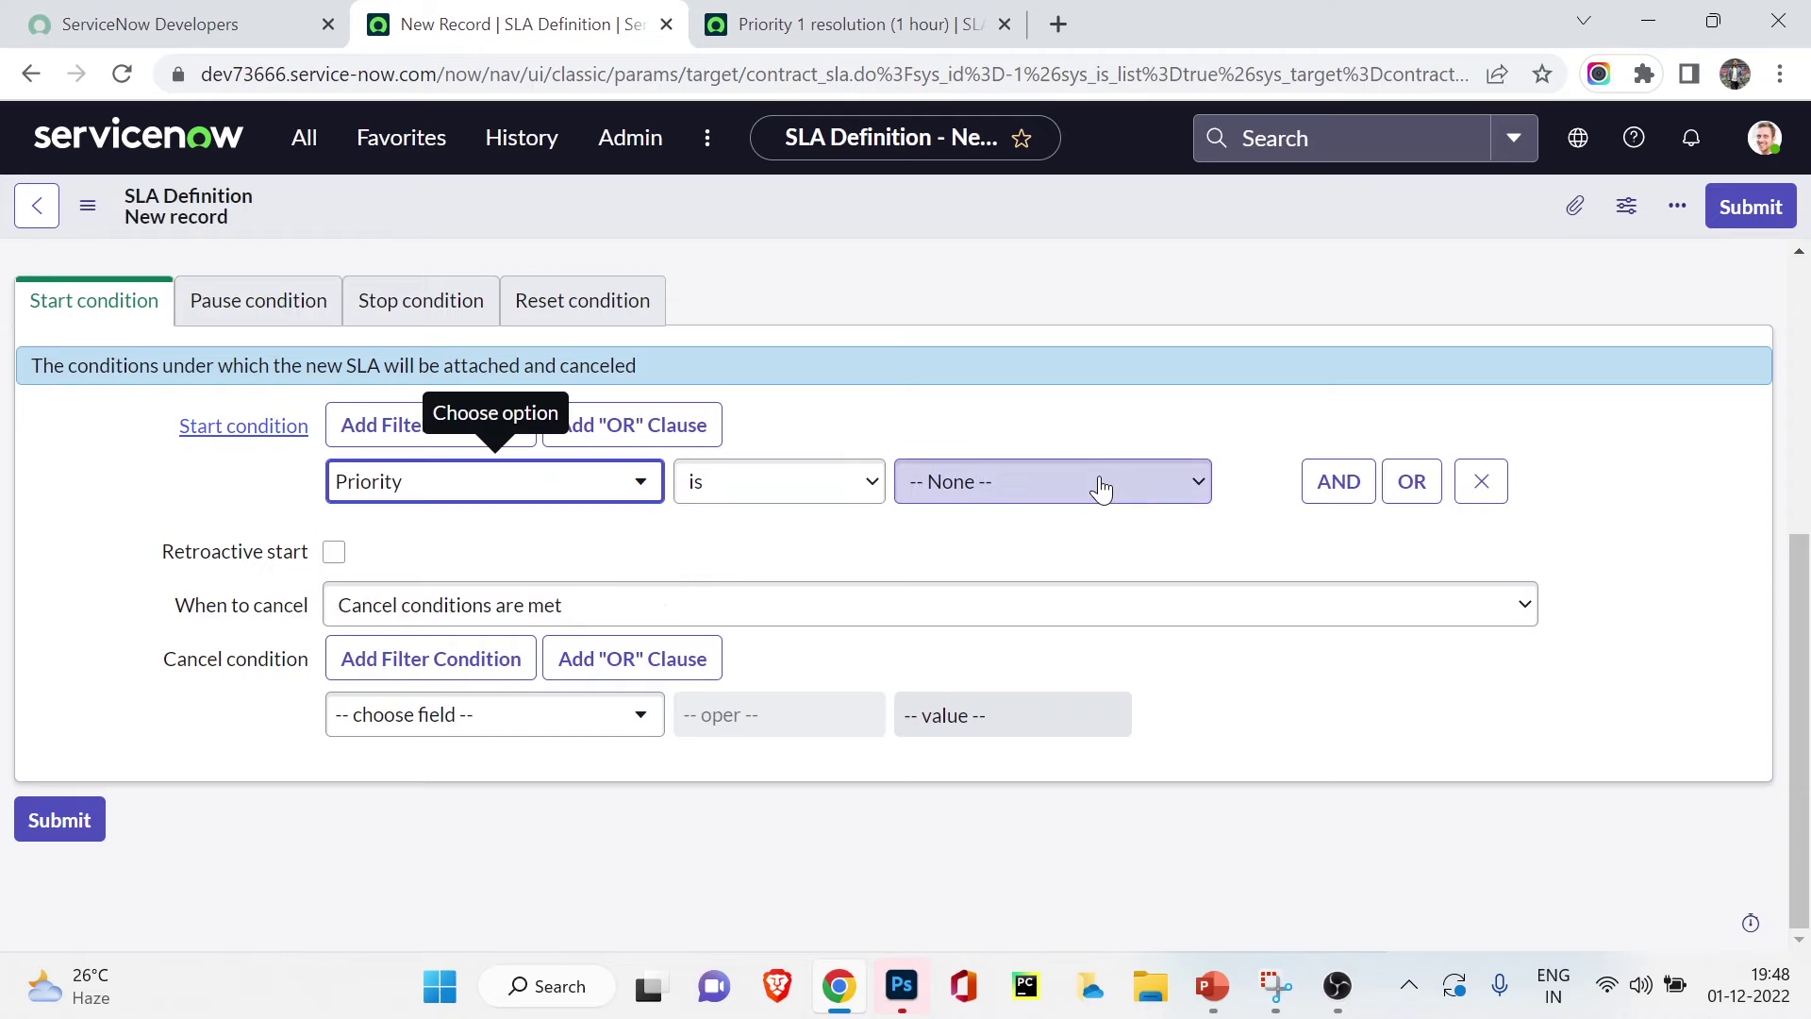
pyautogui.click(1094, 482)
pyautogui.click(1065, 545)
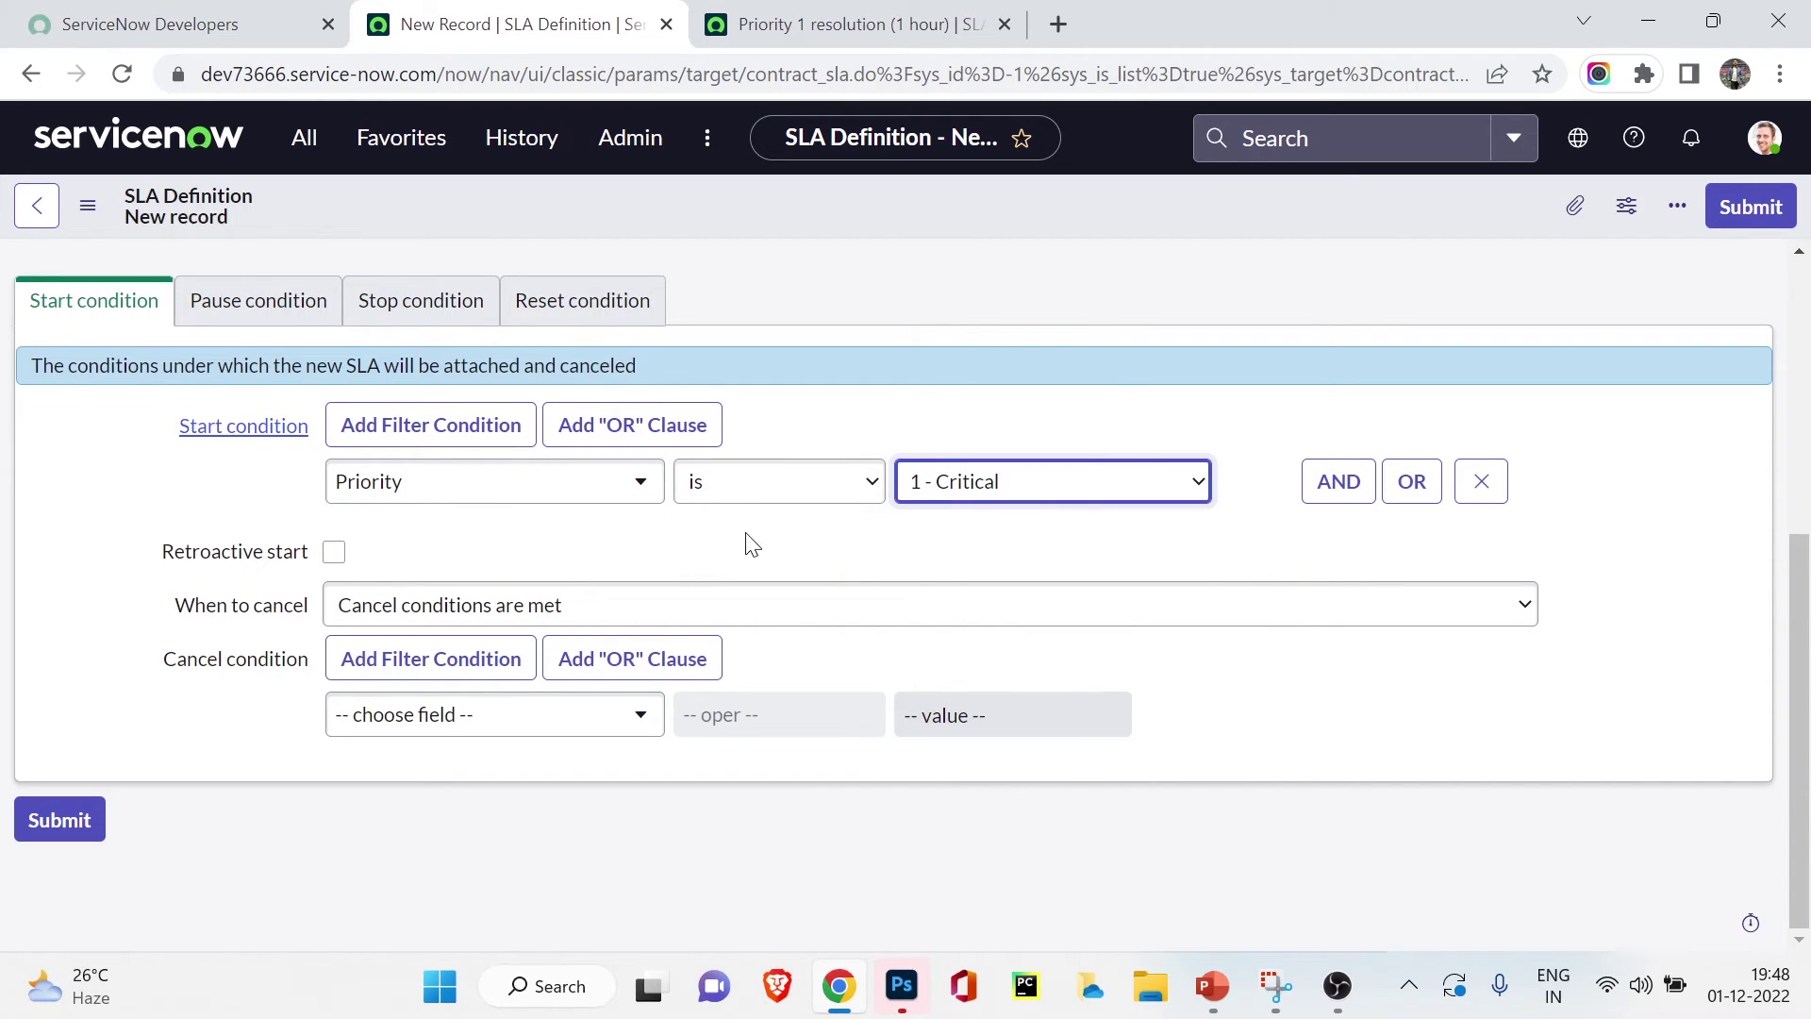
# - Add a second required start condition, Active is true
pyautogui.click(1340, 500)
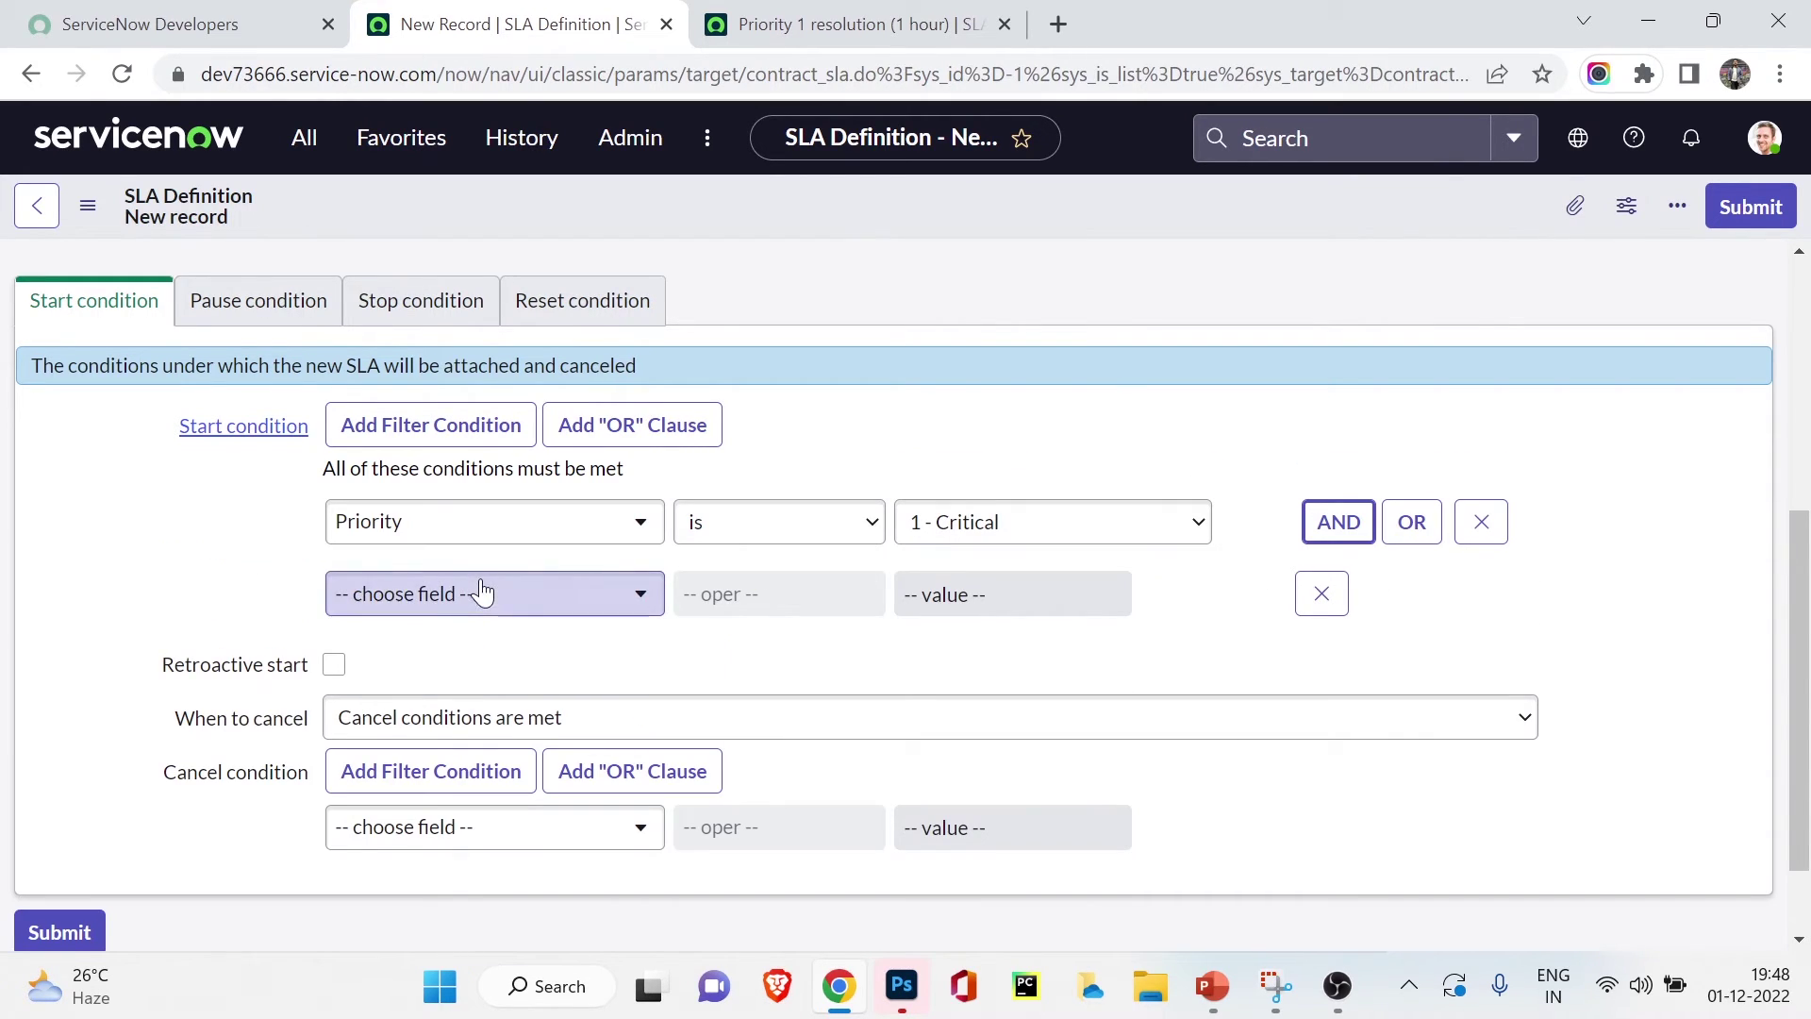
pyautogui.click(481, 593)
pyautogui.write('acti')
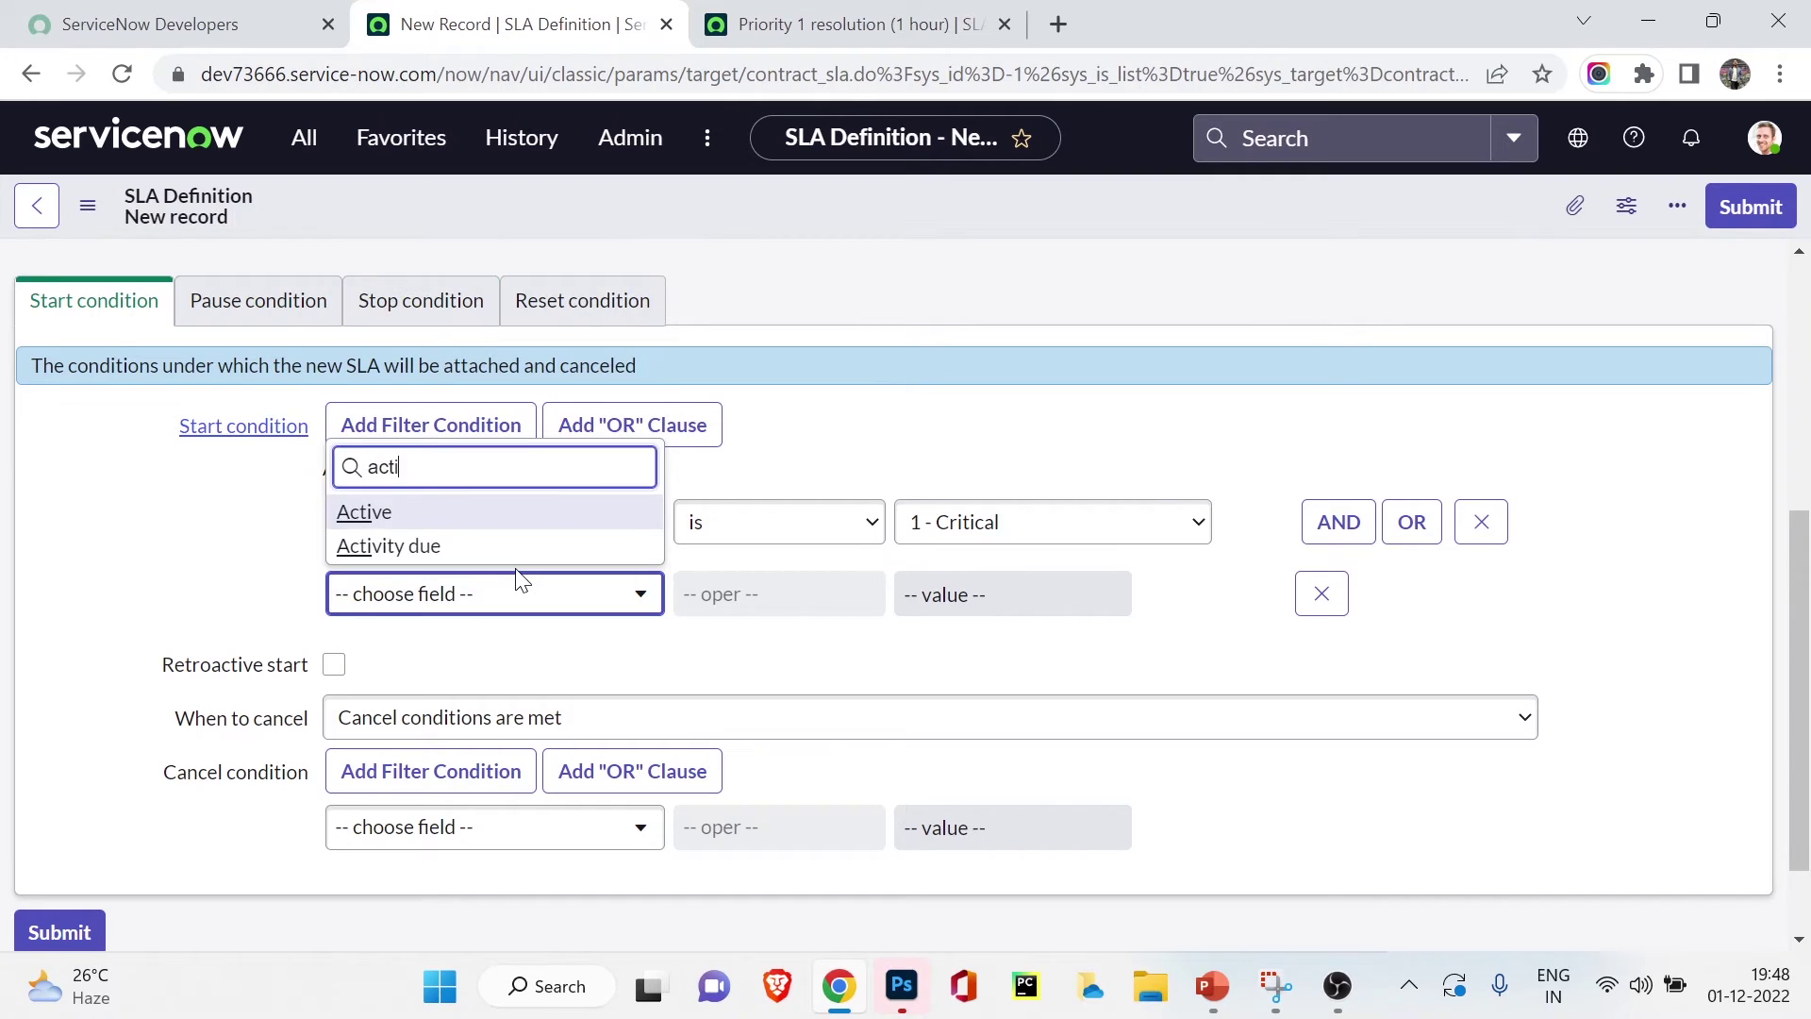
pyautogui.click(513, 512)
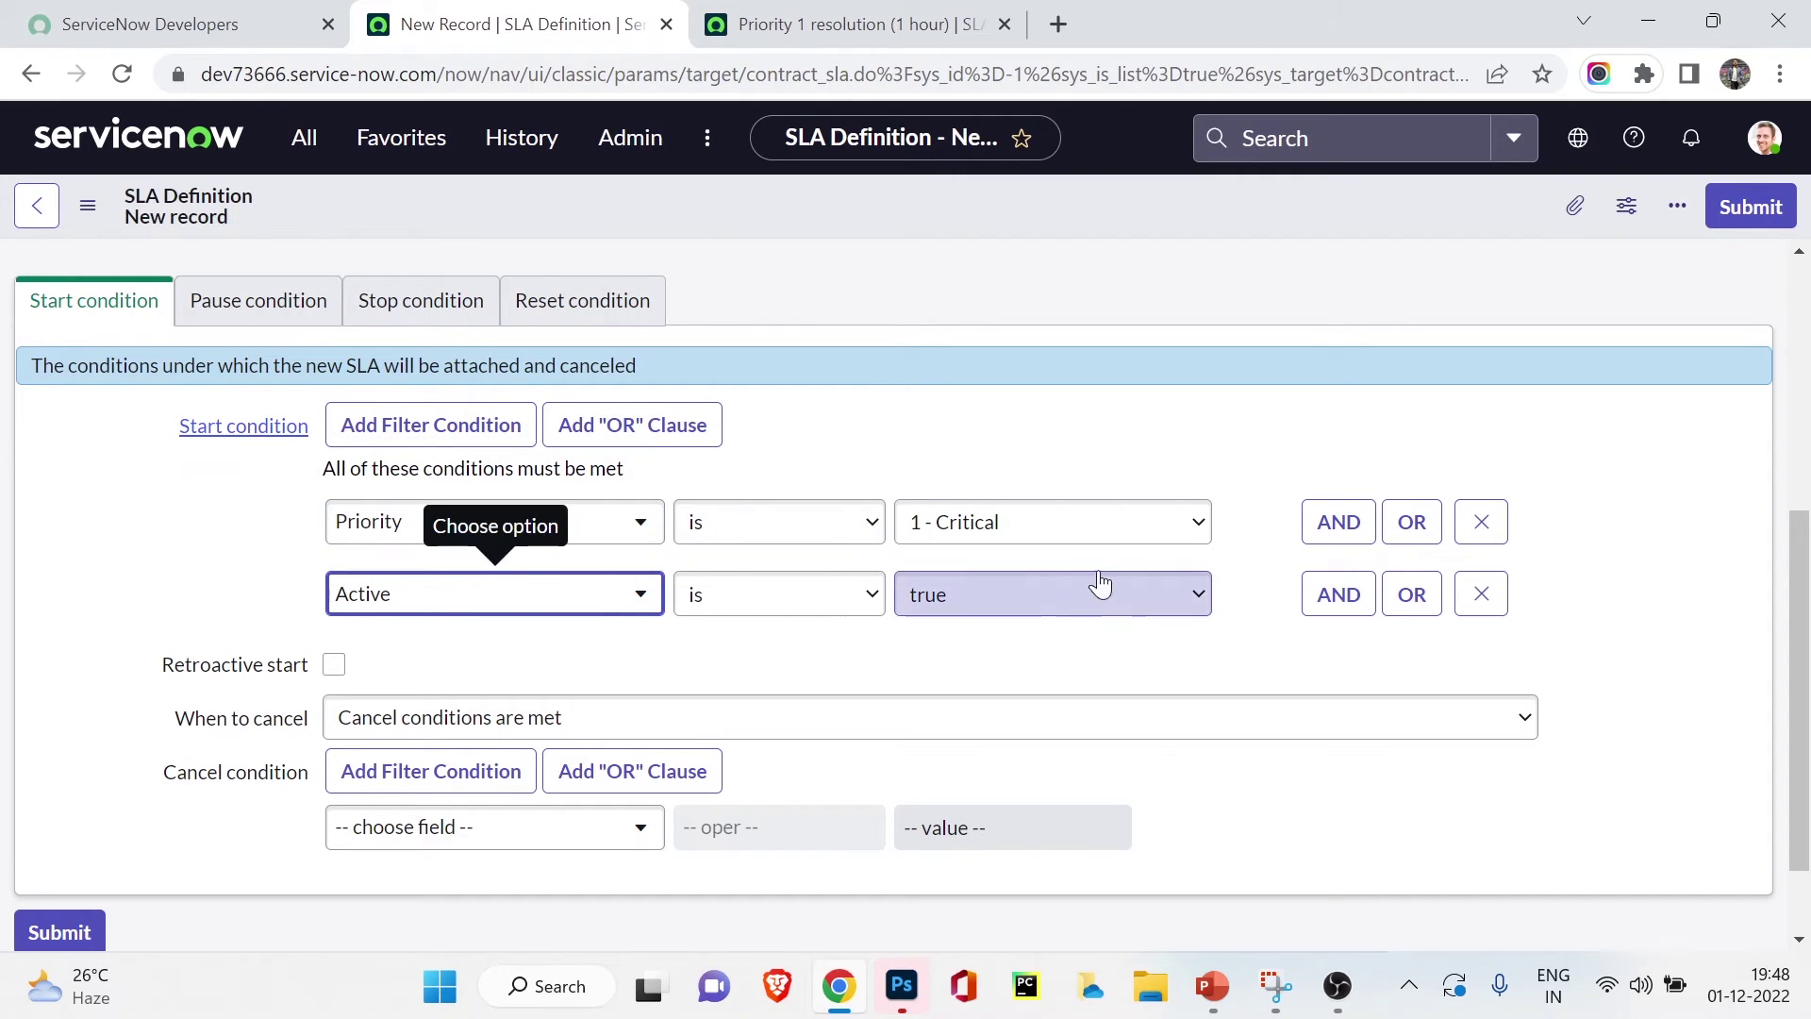
# - Leave the pause condition empty and set the stop condition to Incident state is In Progress
pyautogui.click(243, 302)
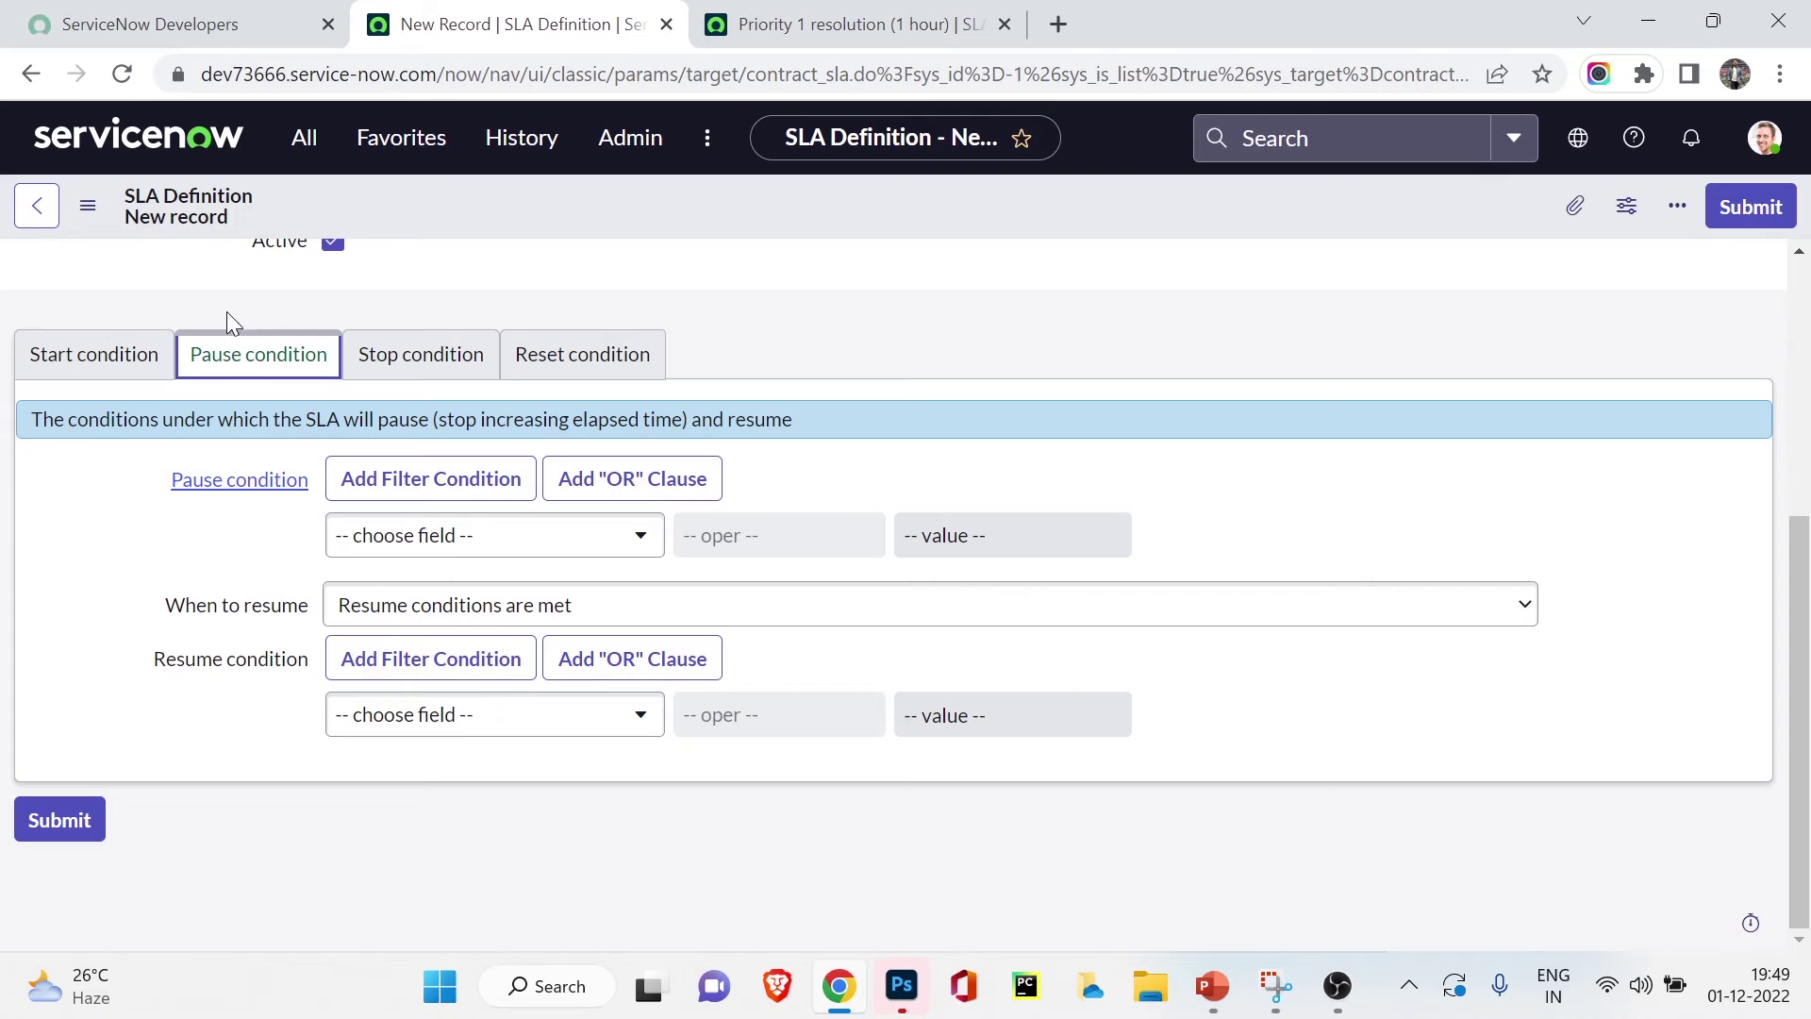
pyautogui.click(151, 354)
pyautogui.click(215, 356)
pyautogui.click(401, 357)
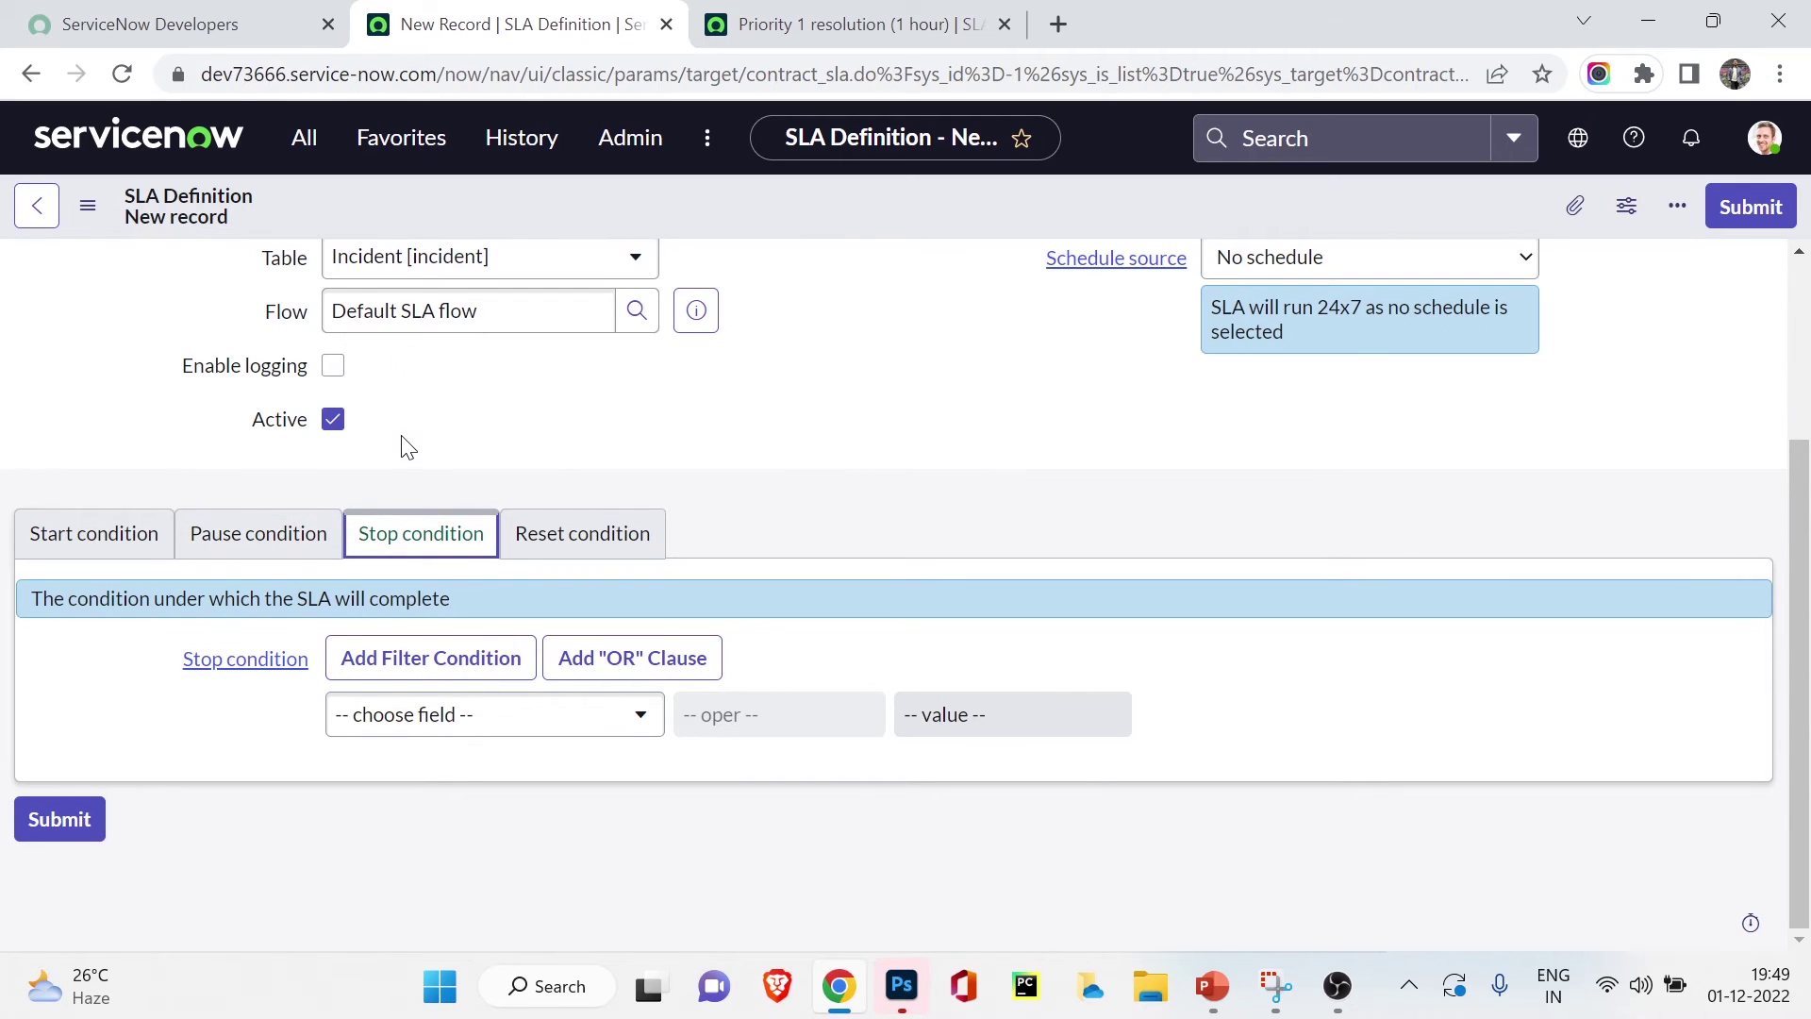
pyautogui.click(416, 728)
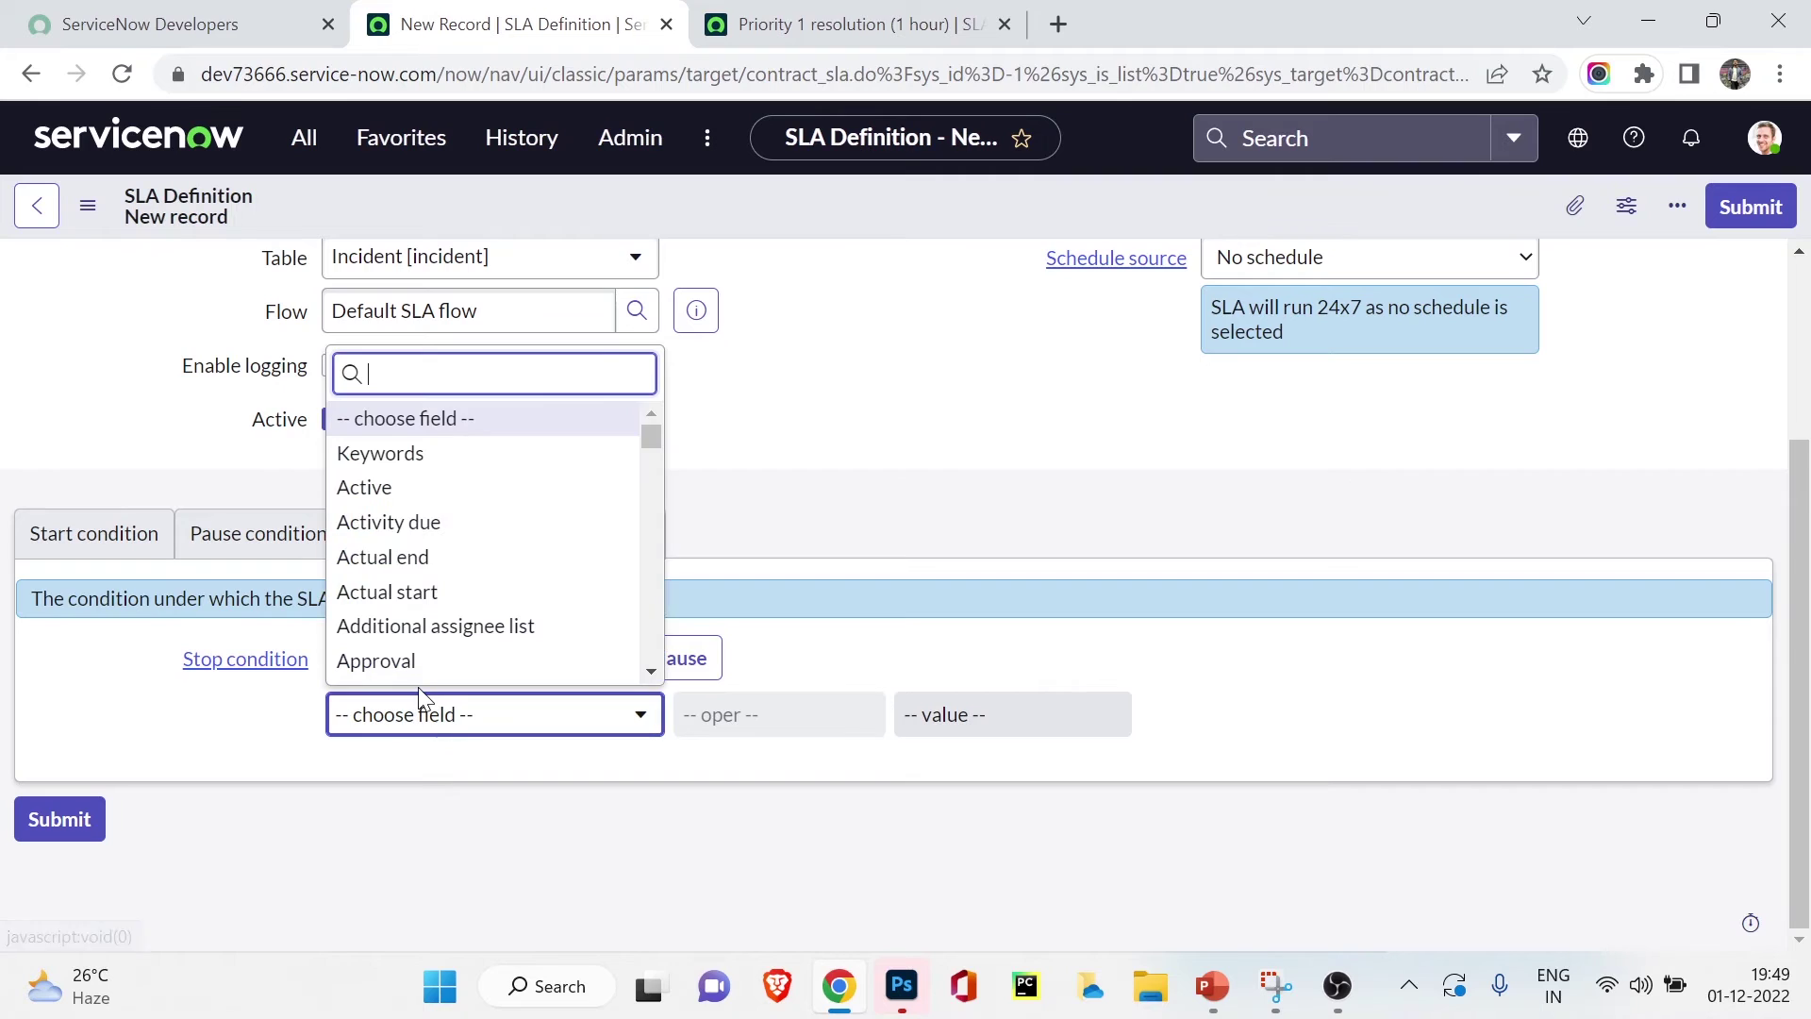
pyautogui.write('state')
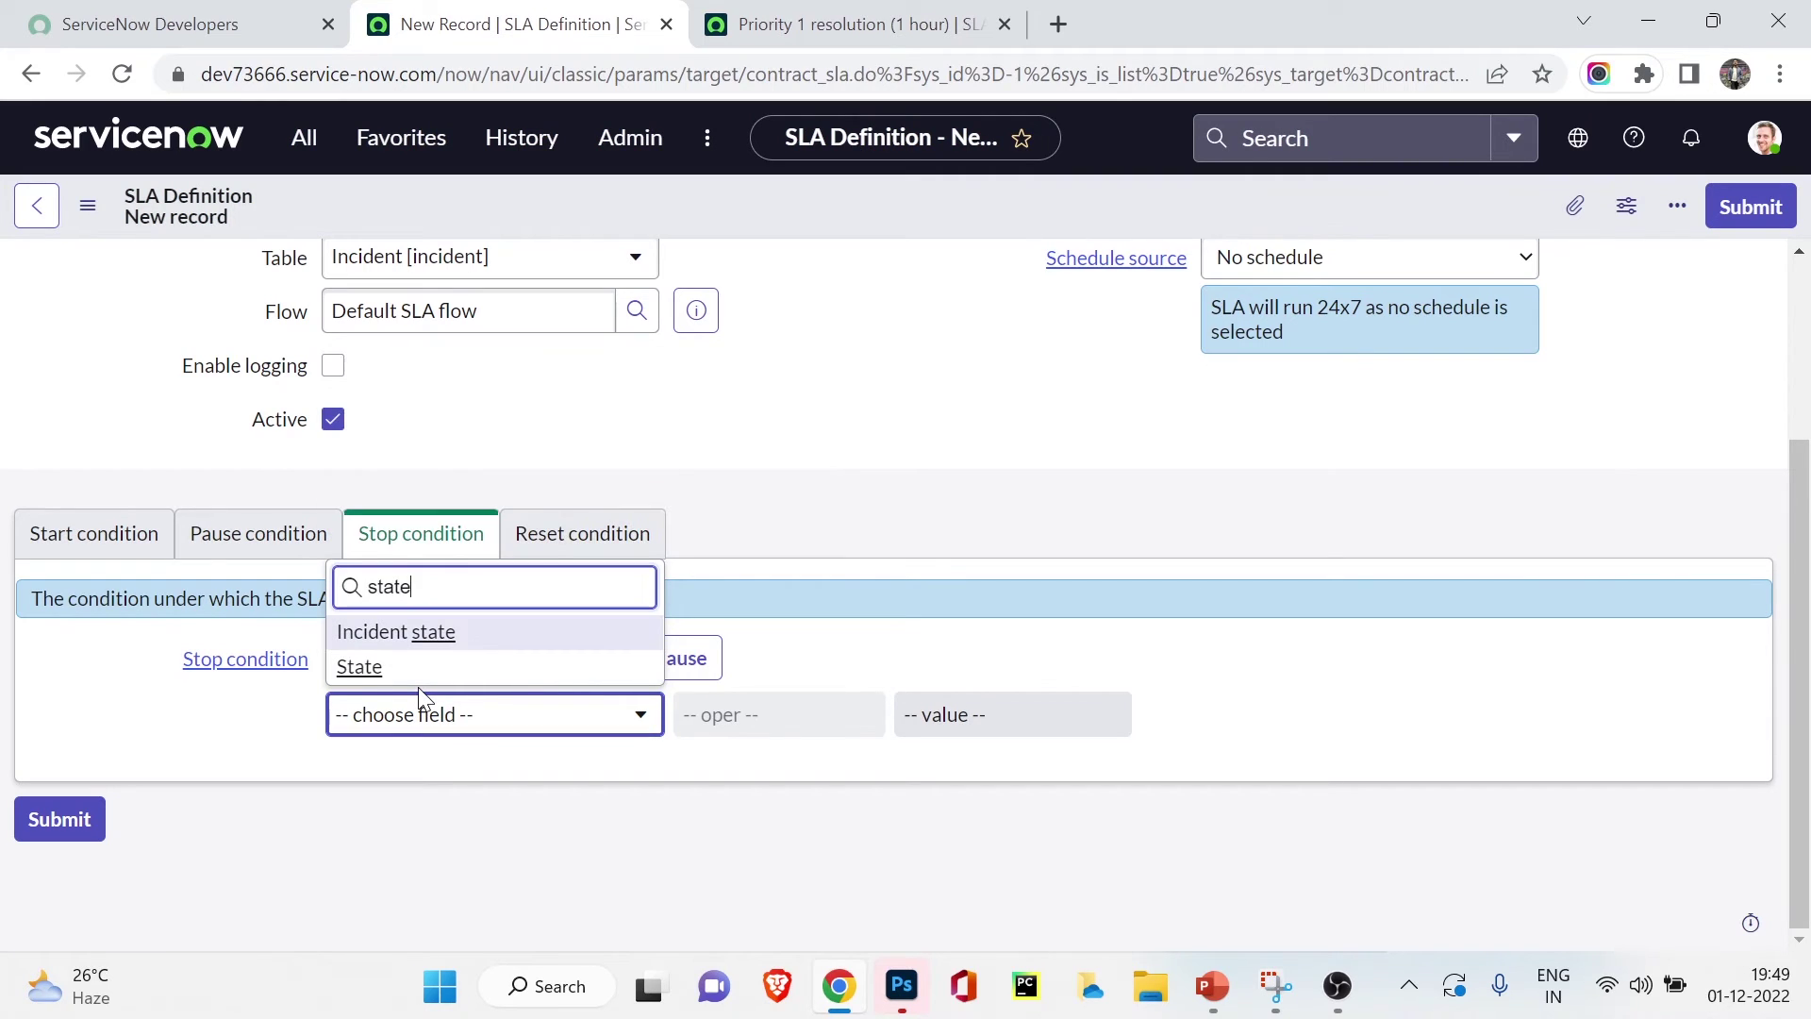
pyautogui.click(542, 643)
pyautogui.click(1054, 738)
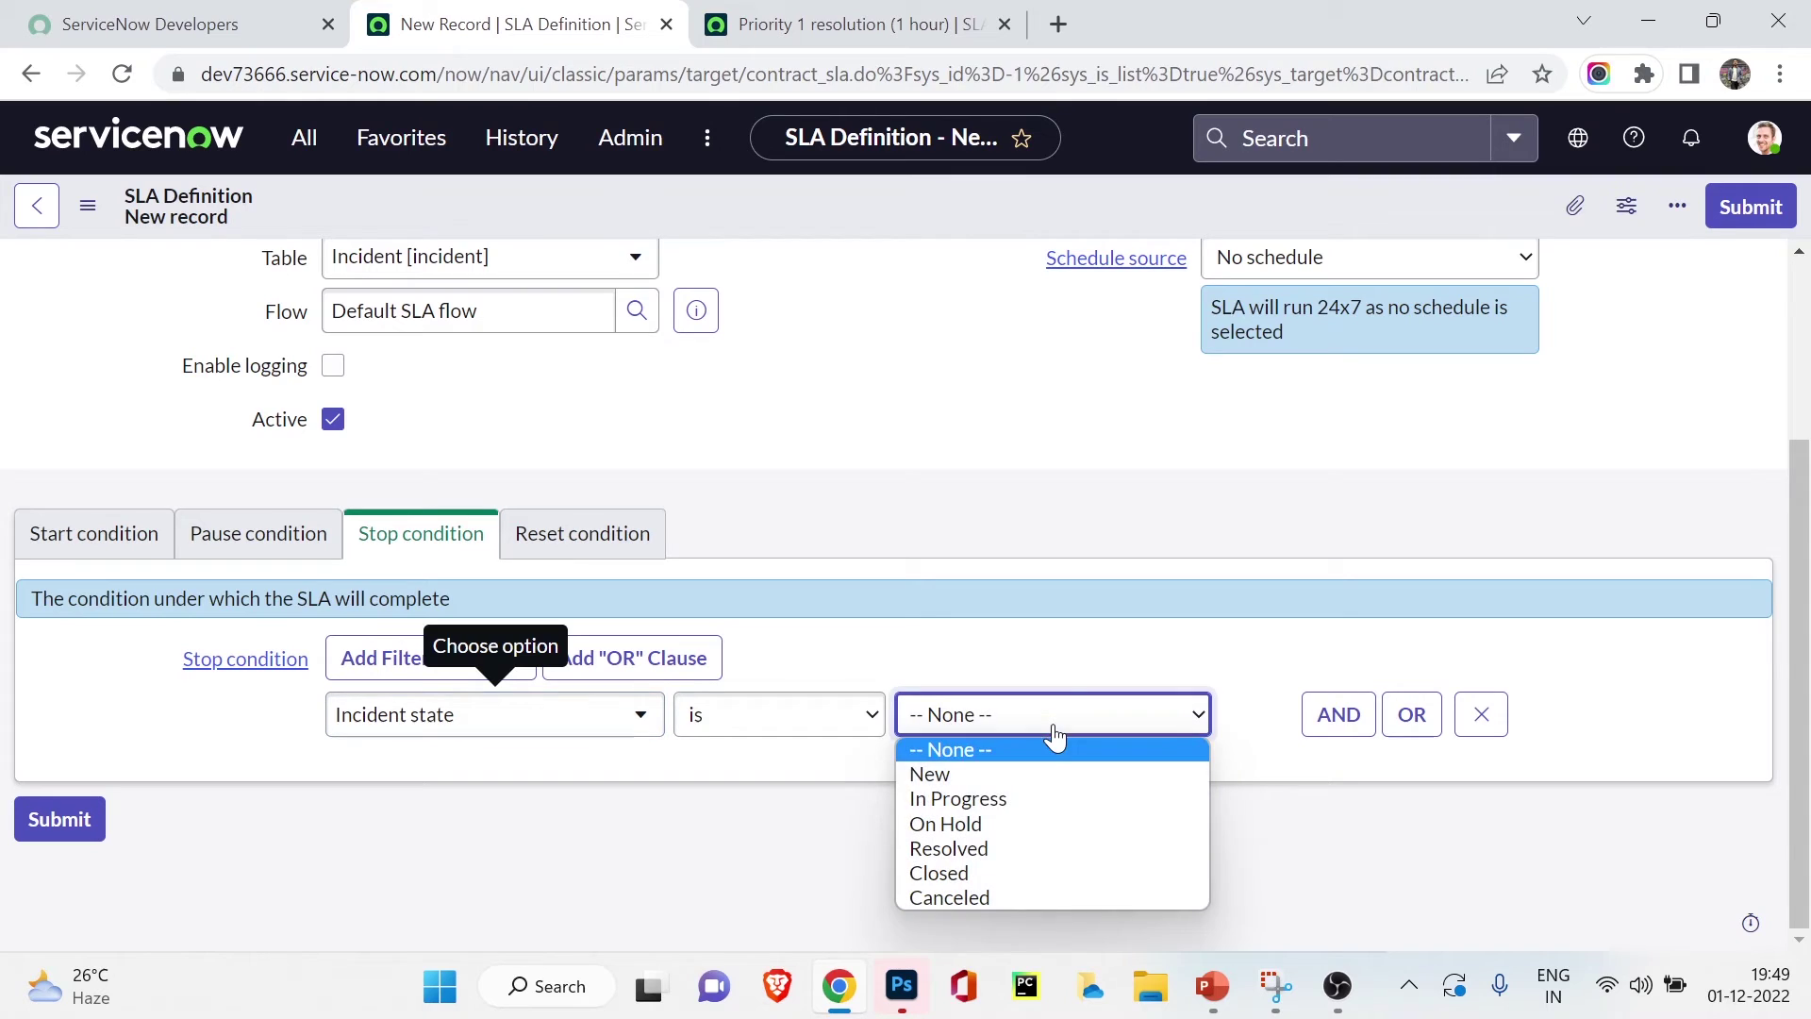
pyautogui.click(1020, 798)
# - Review the Response P1 definition's main fields together with its stop and reset conditions
pyautogui.scroll(3, 994, 756)
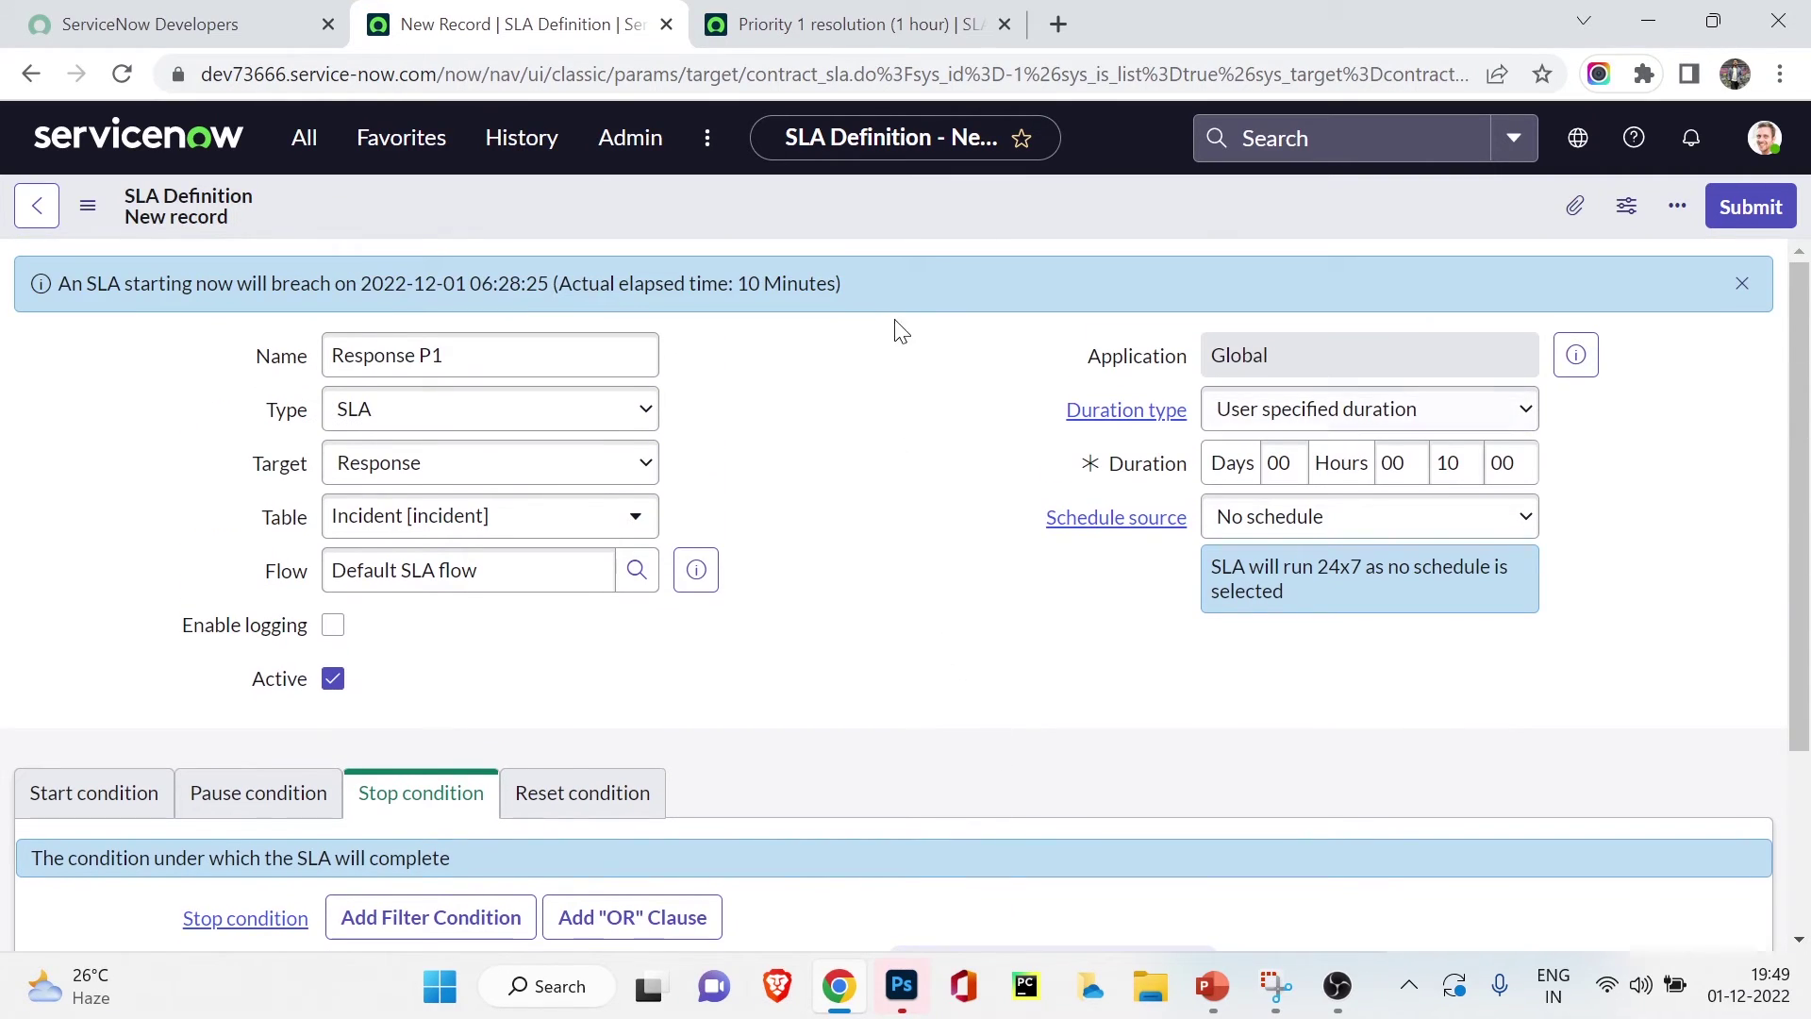
pyautogui.scroll(-3, 905, 441)
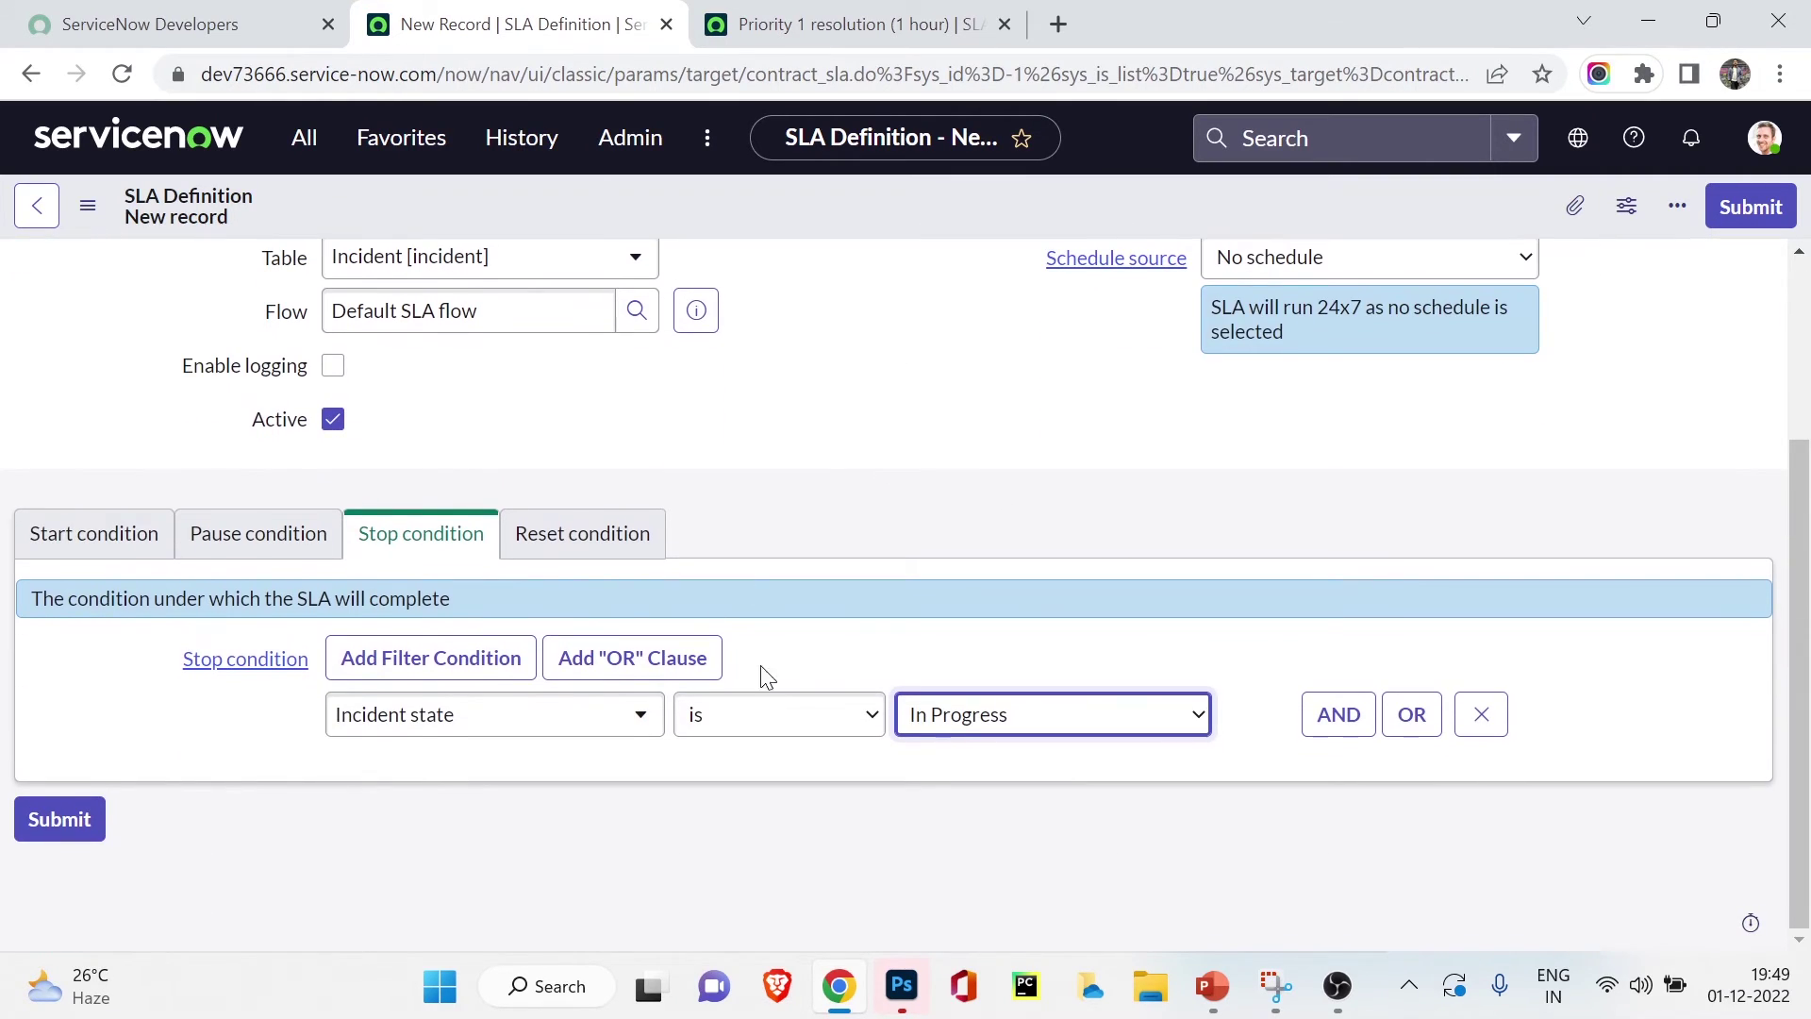
pyautogui.click(606, 551)
pyautogui.click(477, 531)
pyautogui.click(589, 538)
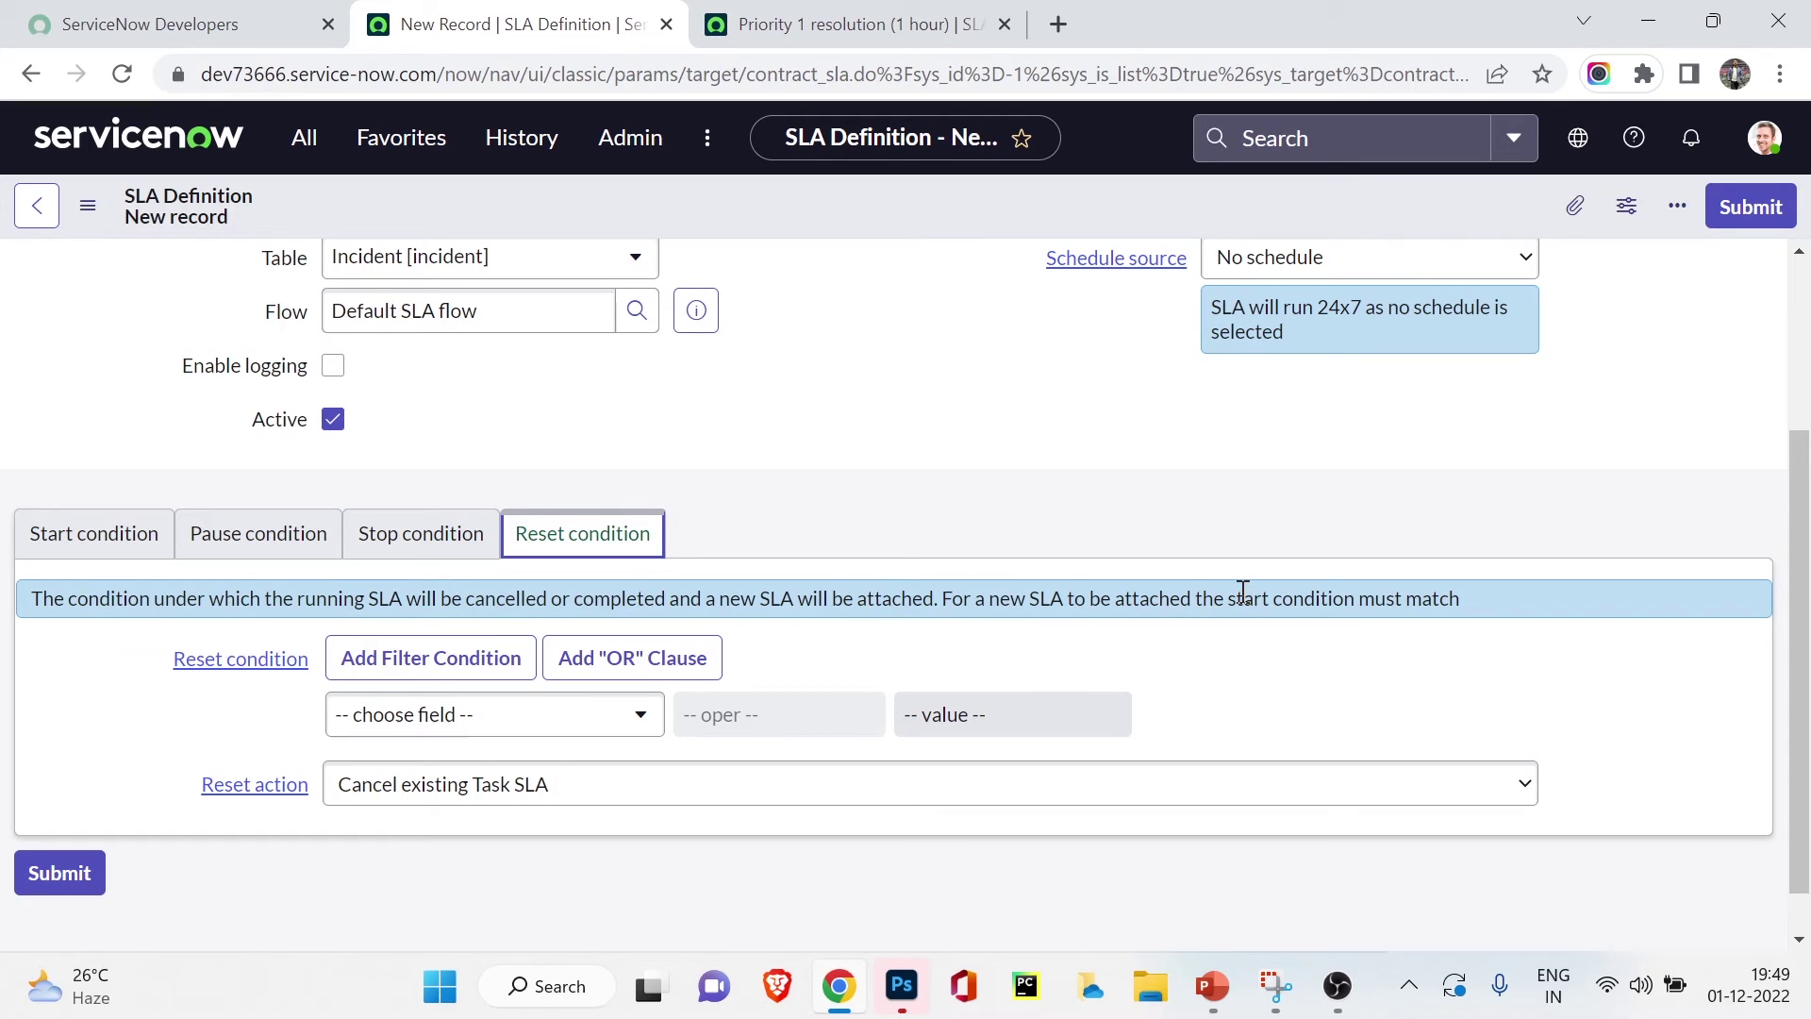
pyautogui.click(420, 533)
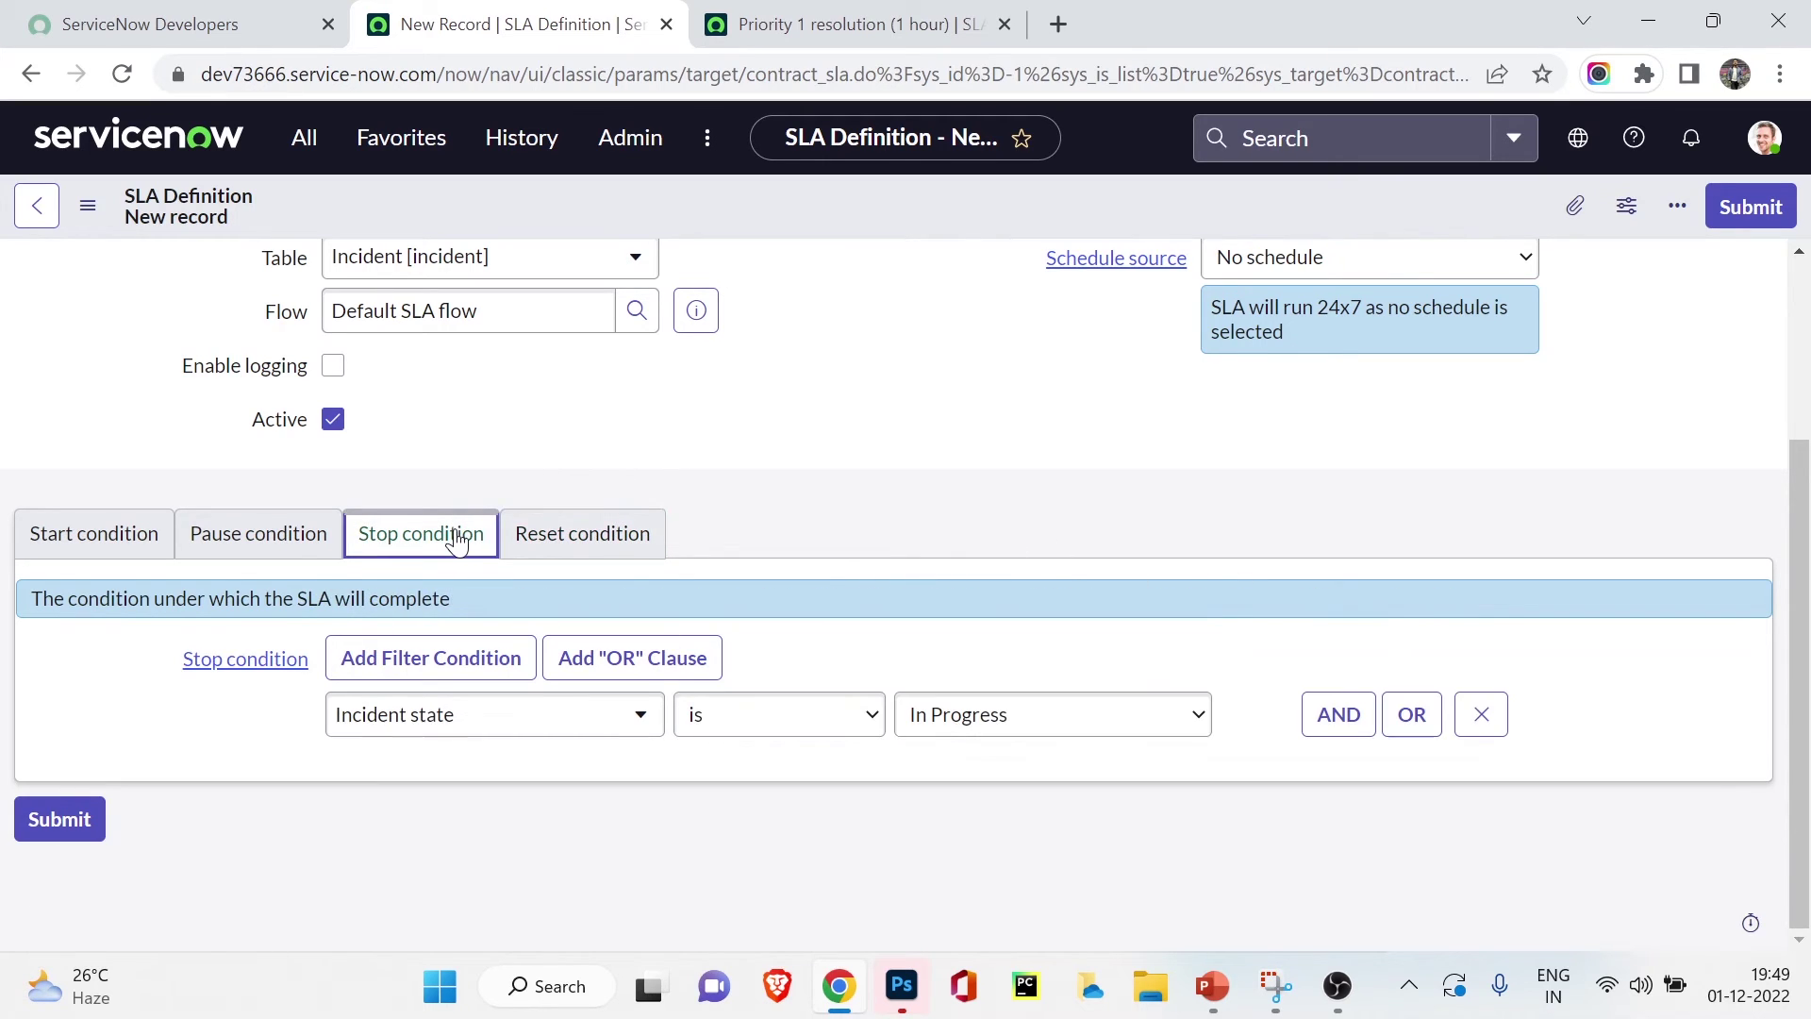
pyautogui.scroll(3, 479, 543)
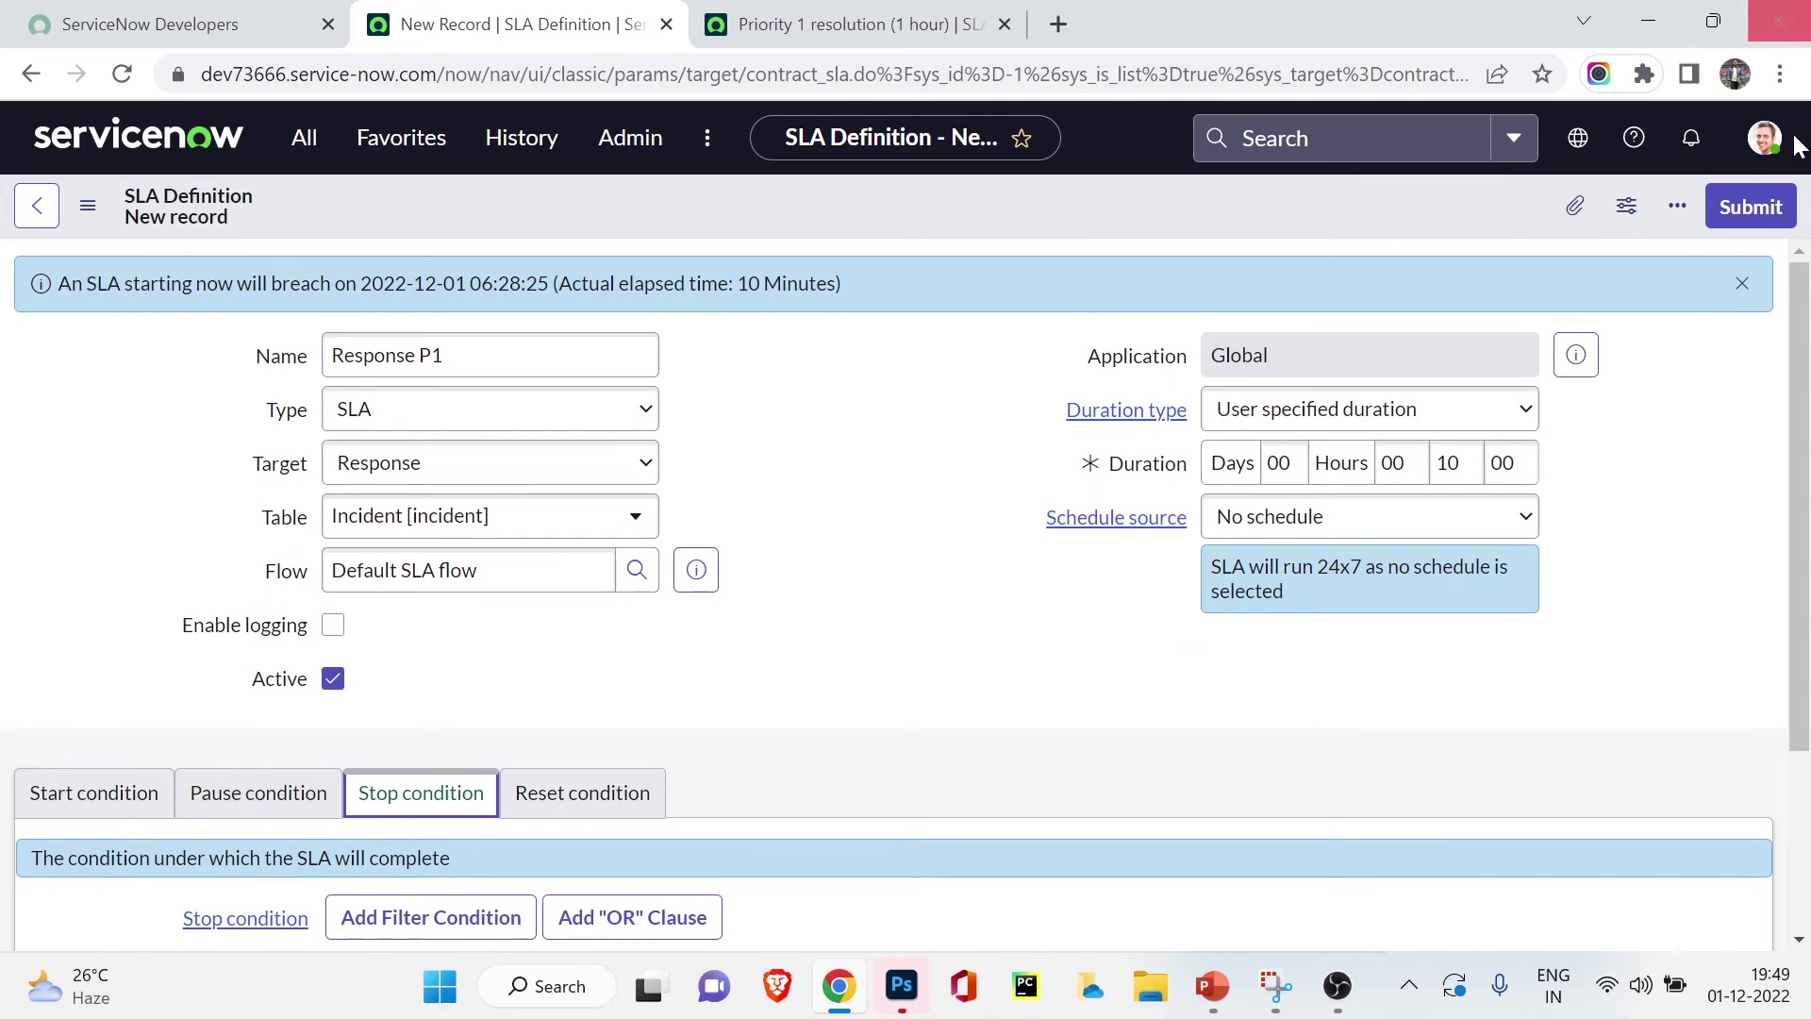
# - Submit the Response P1 definition and sort the SLA Definitions list by Updated, newest first
pyautogui.click(1754, 206)
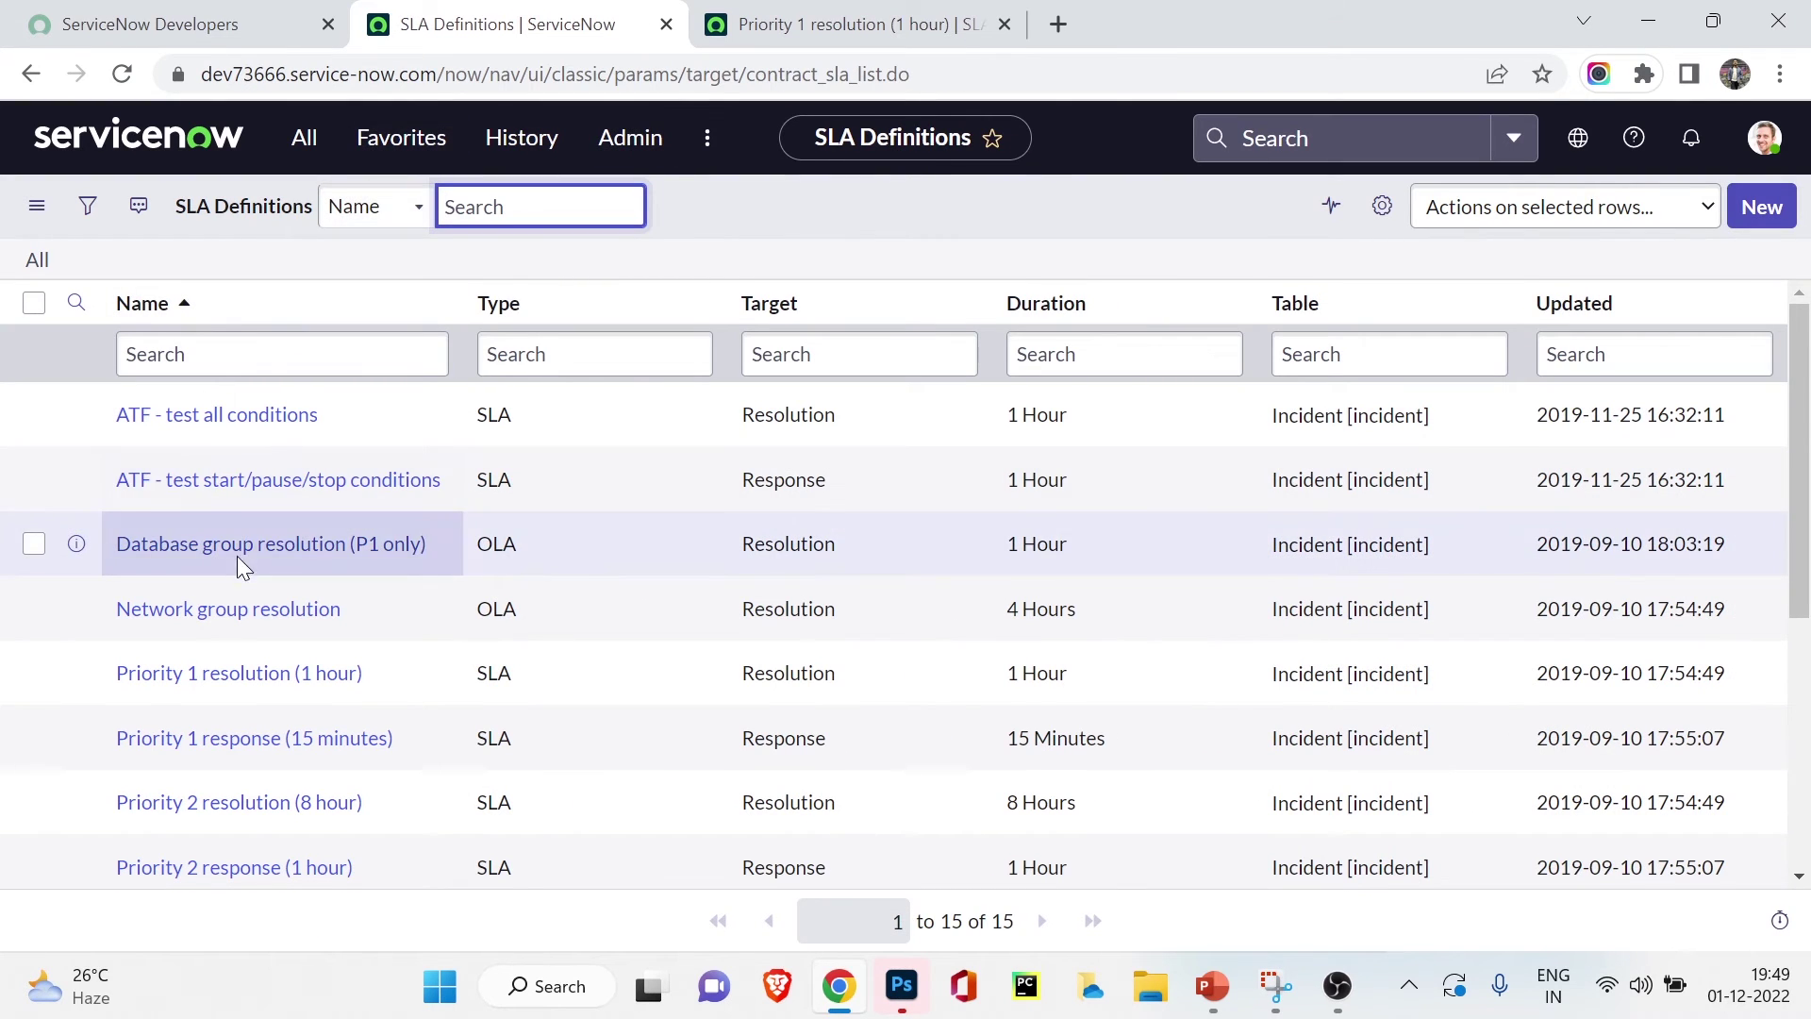
pyautogui.click(1562, 303)
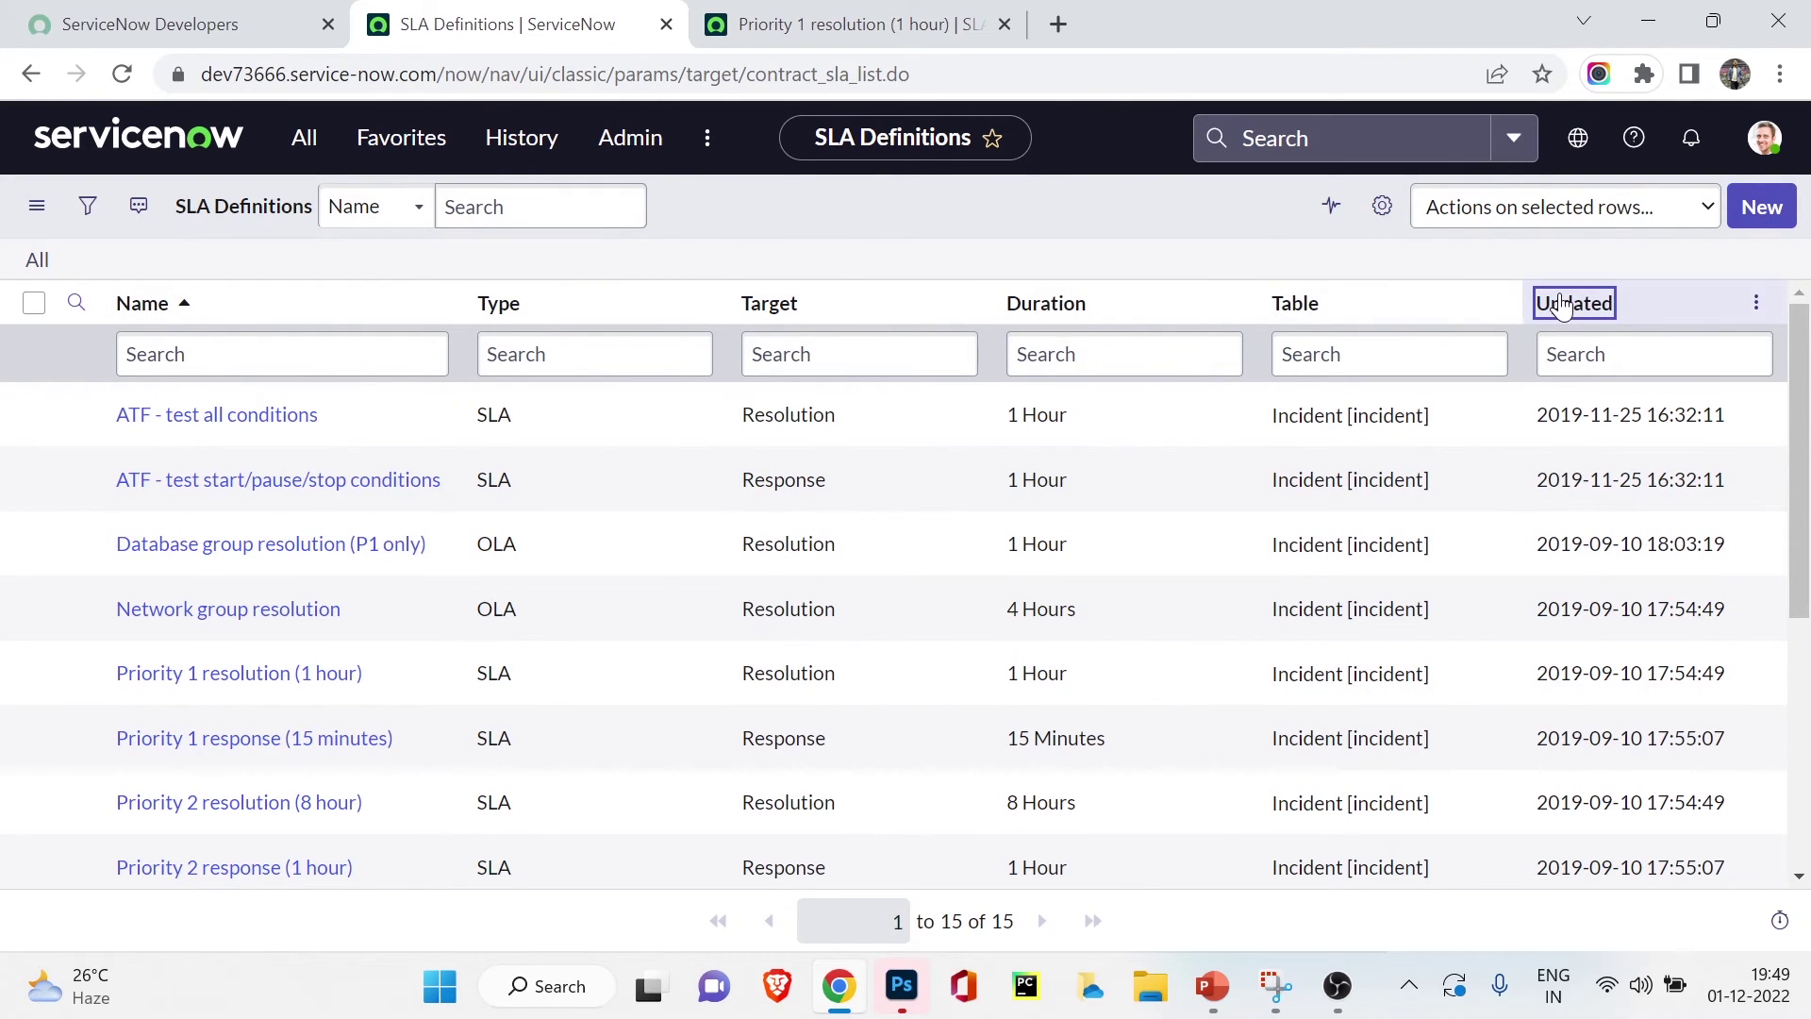
pyautogui.click(835, 13)
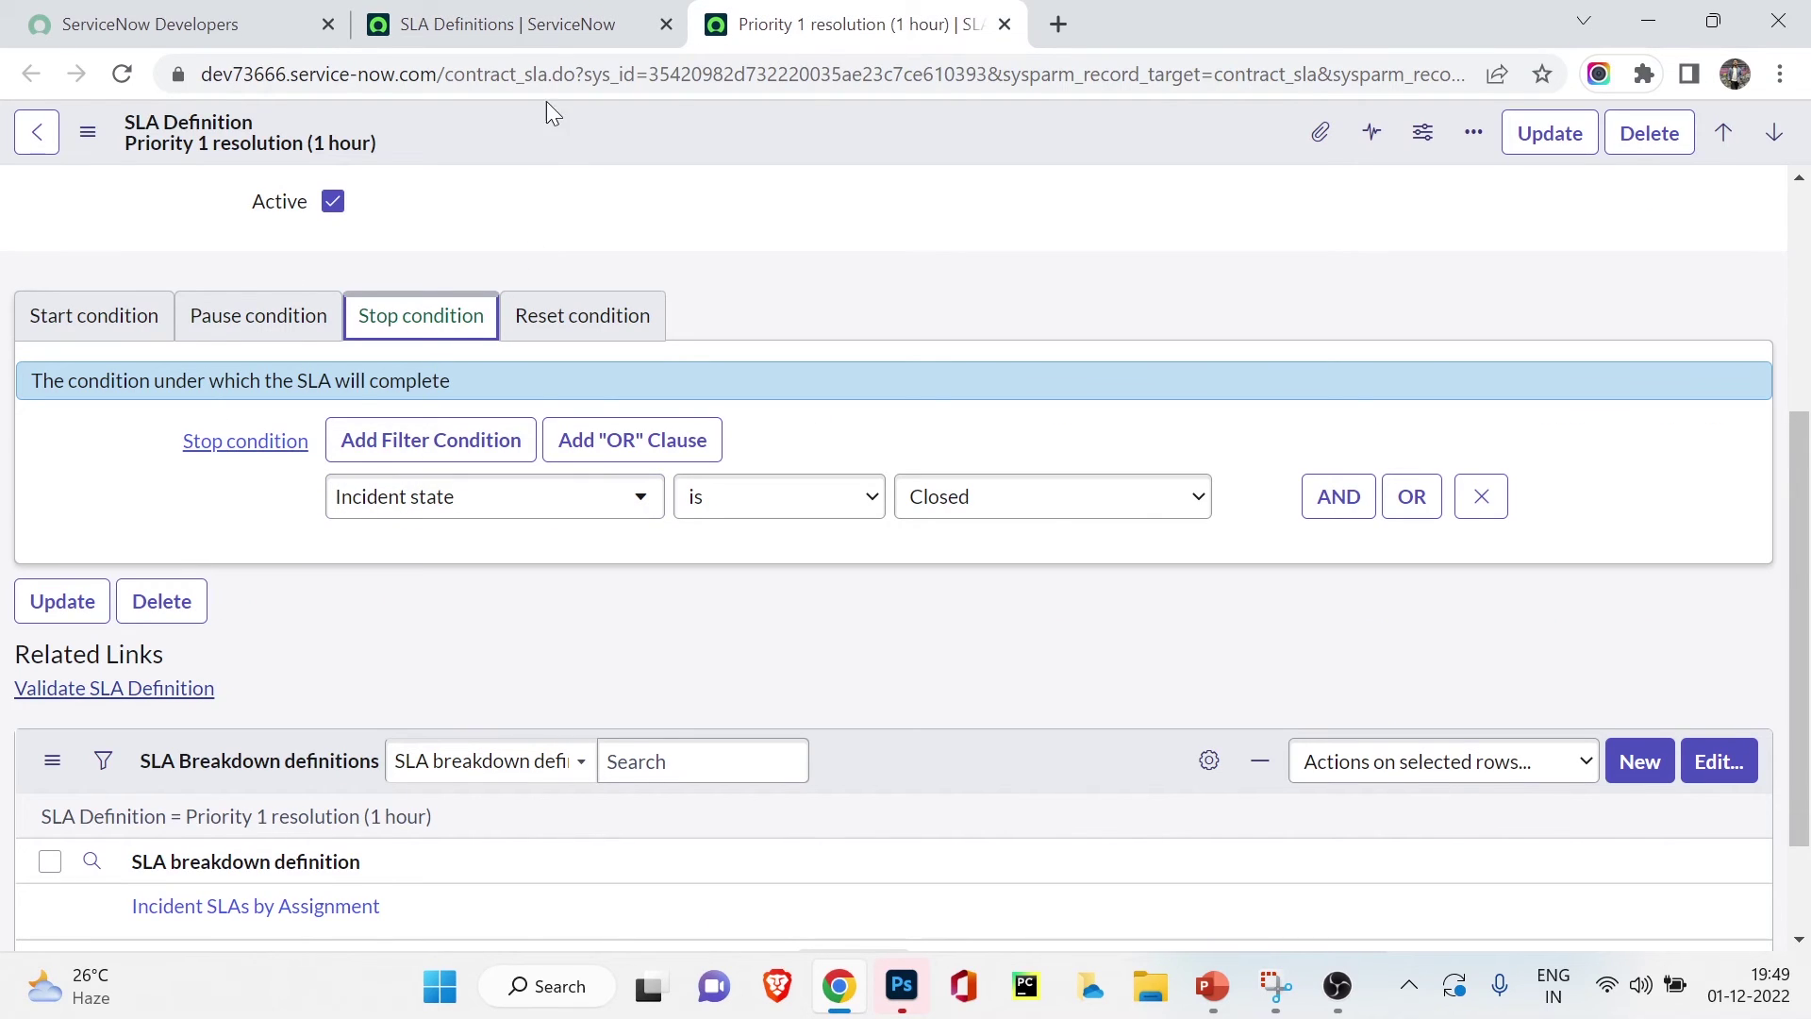
pyautogui.click(477, 23)
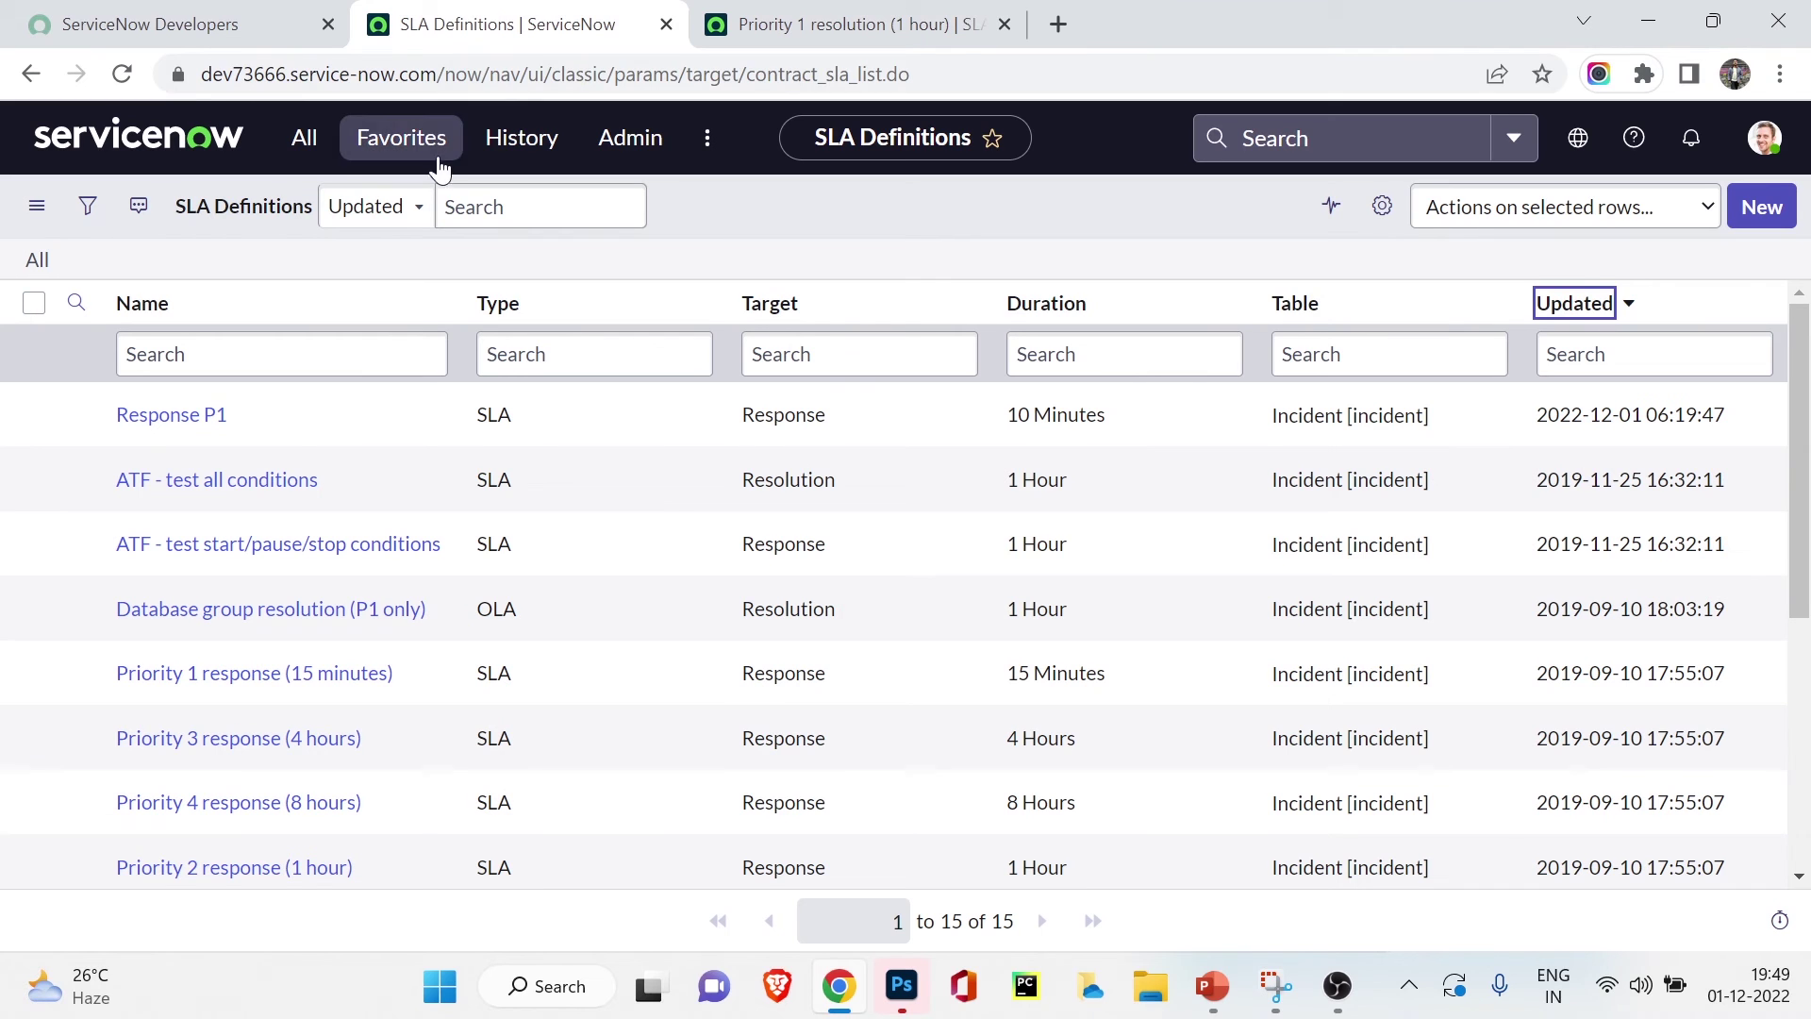
# - Open a blank new incident form in a separate tab using incident.FORM in the navigation filter
pyautogui.click(305, 151)
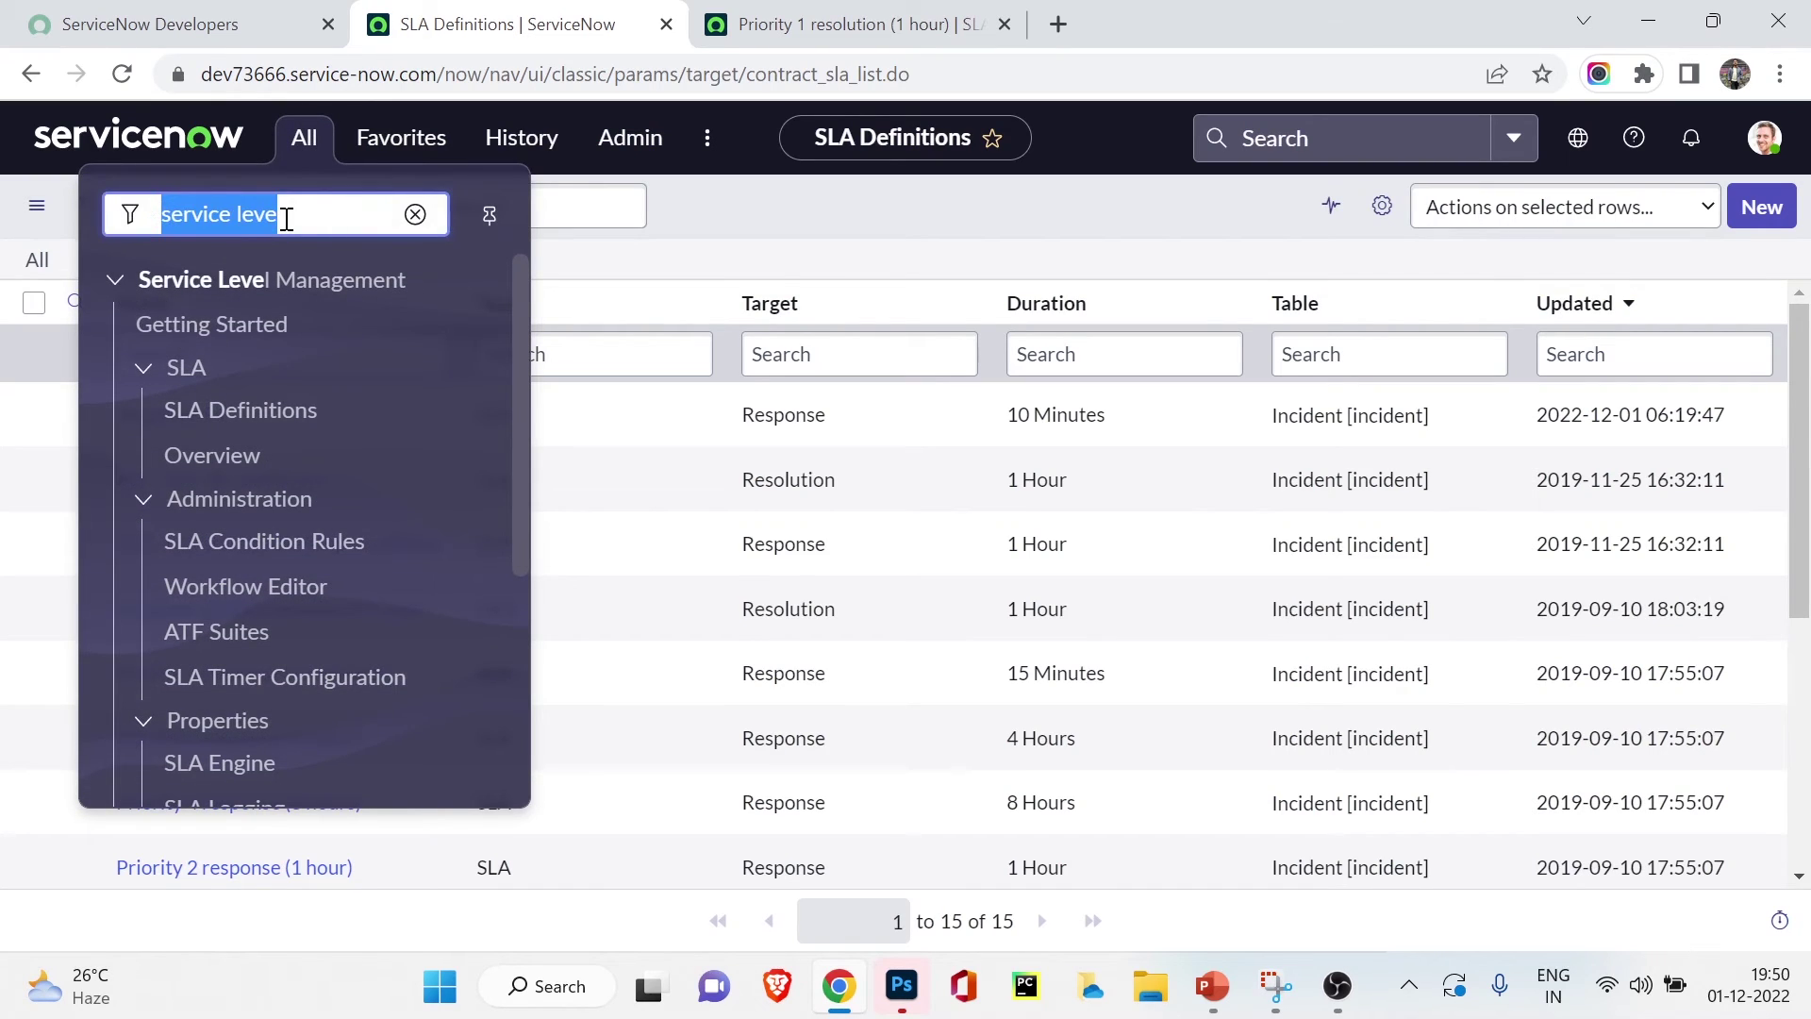
pyautogui.write('incid')
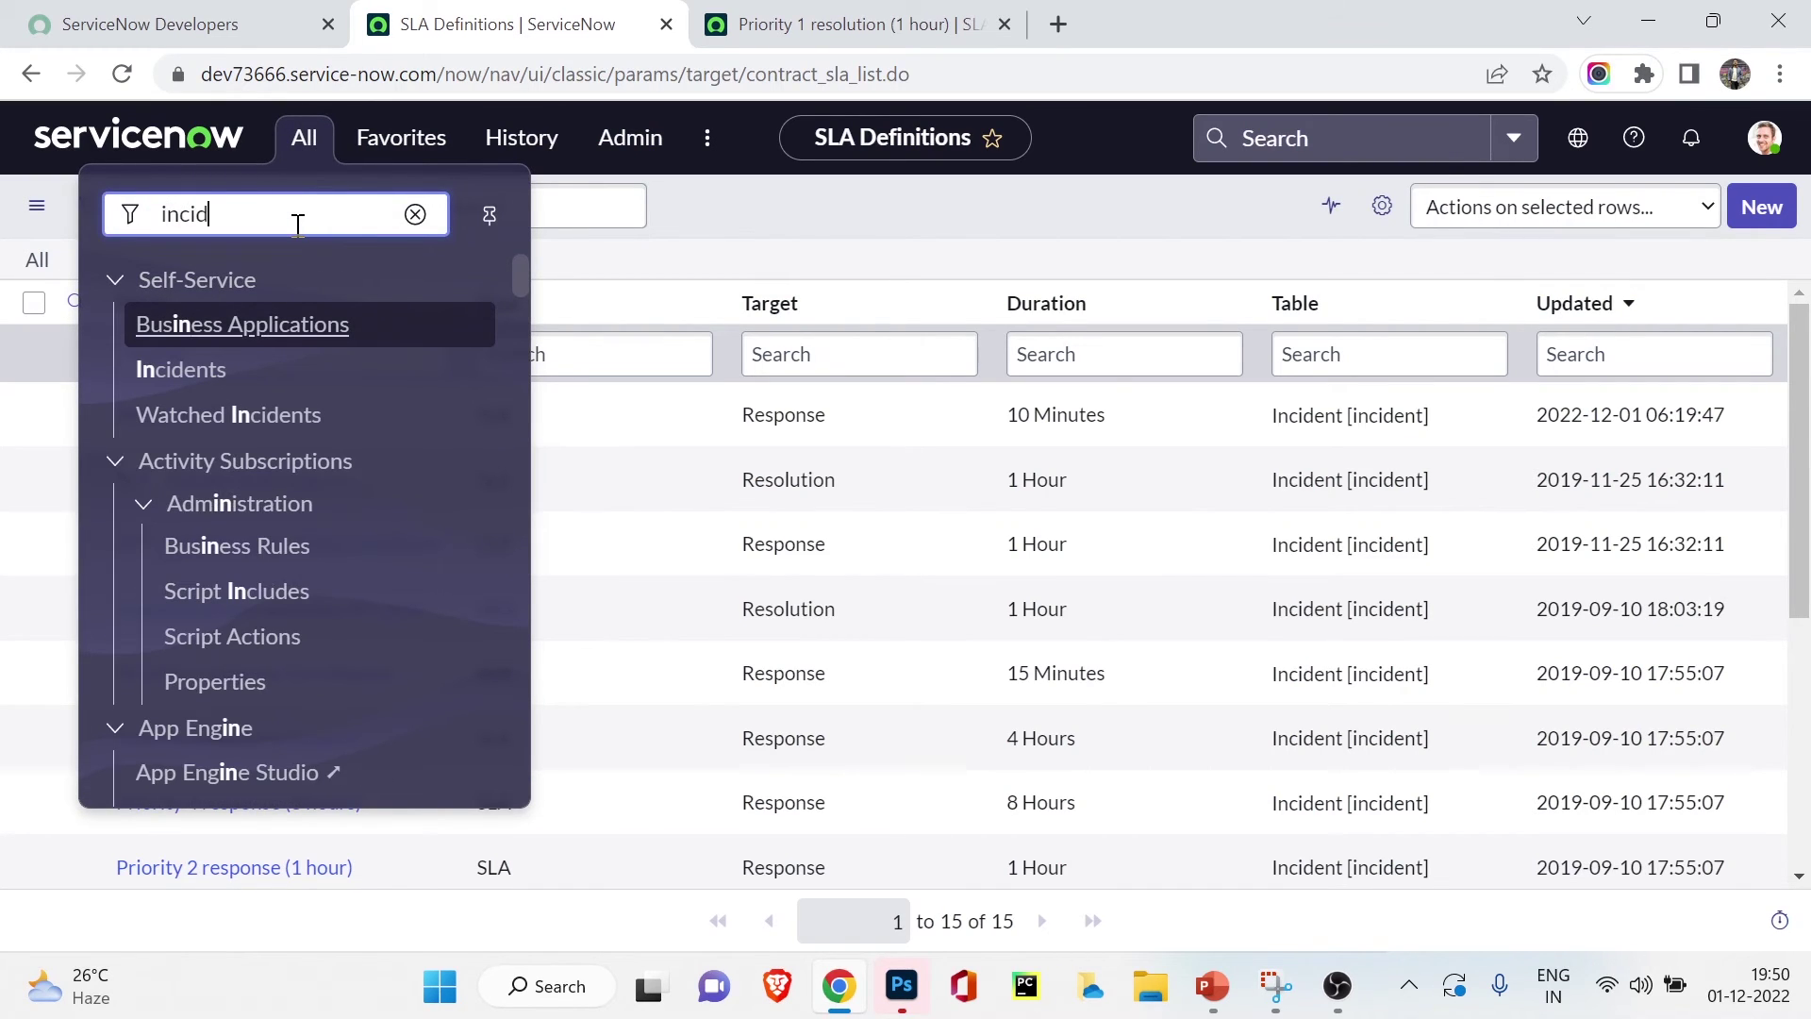
pyautogui.write('ent.FOR')
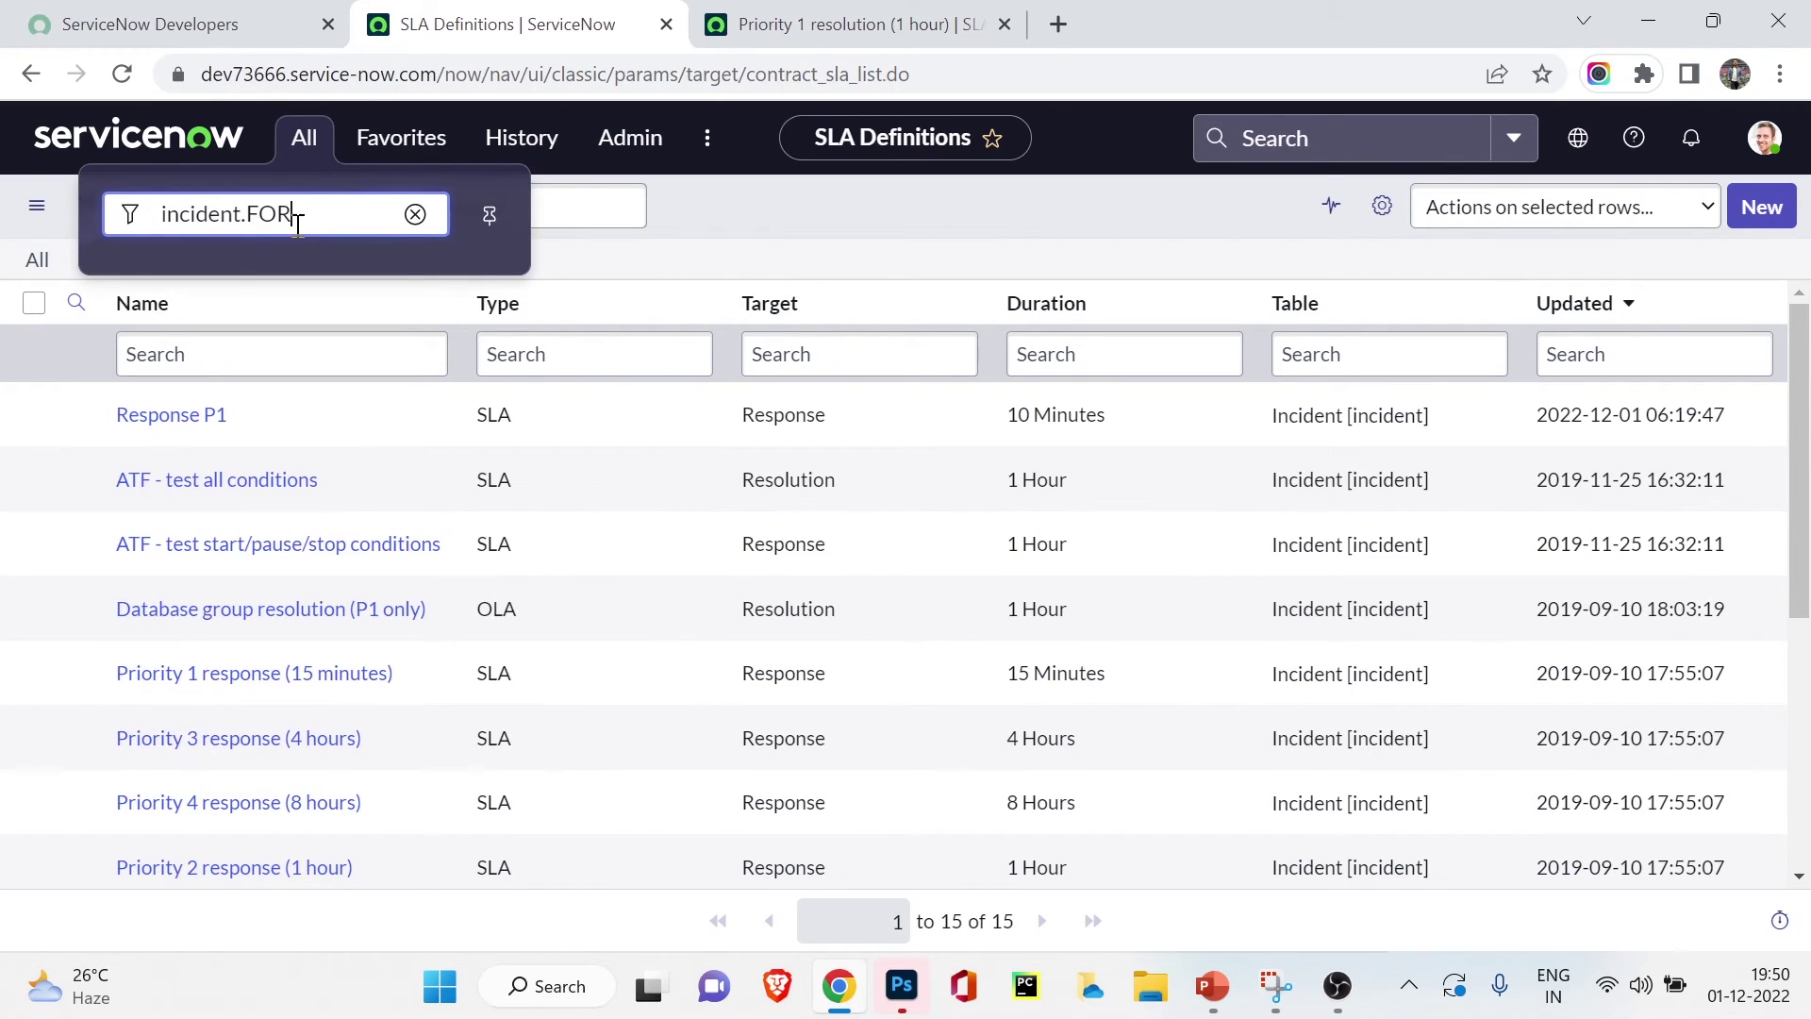
pyautogui.write('M')
pyautogui.press('Return')
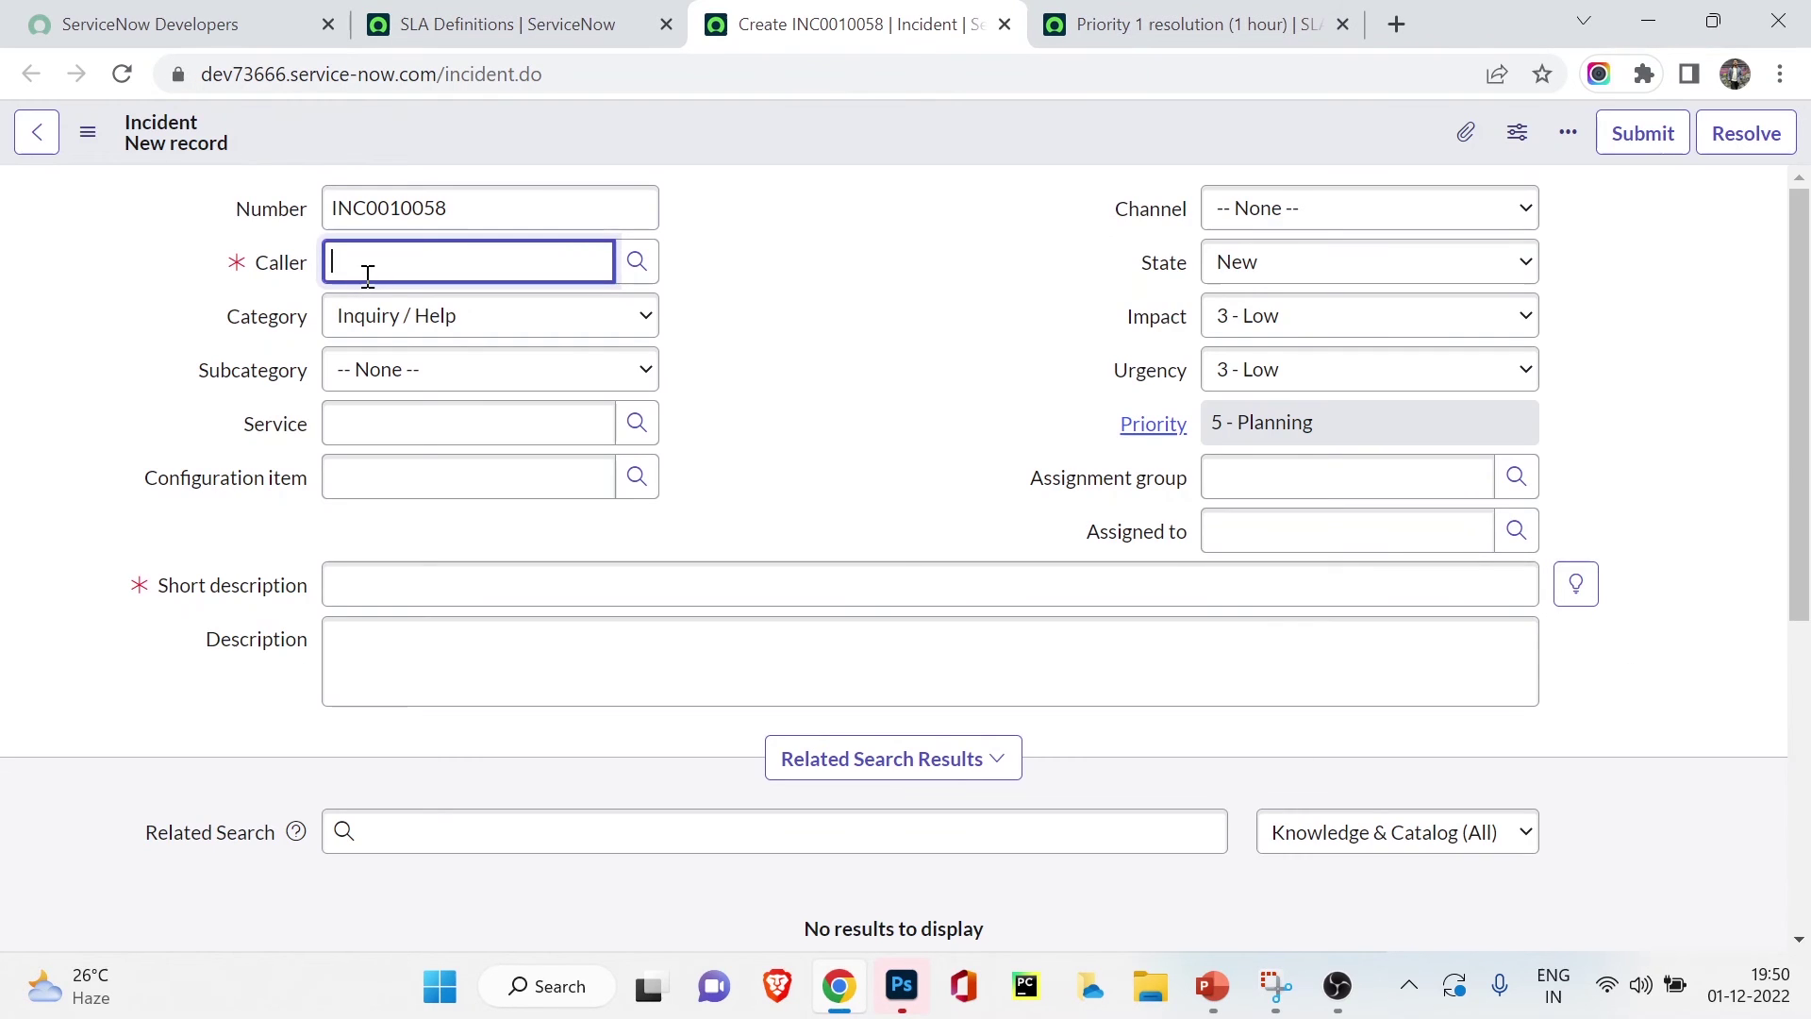
# - Fill in the new incident's caller and enter "aaaa" as the short description
pyautogui.click(404, 345)
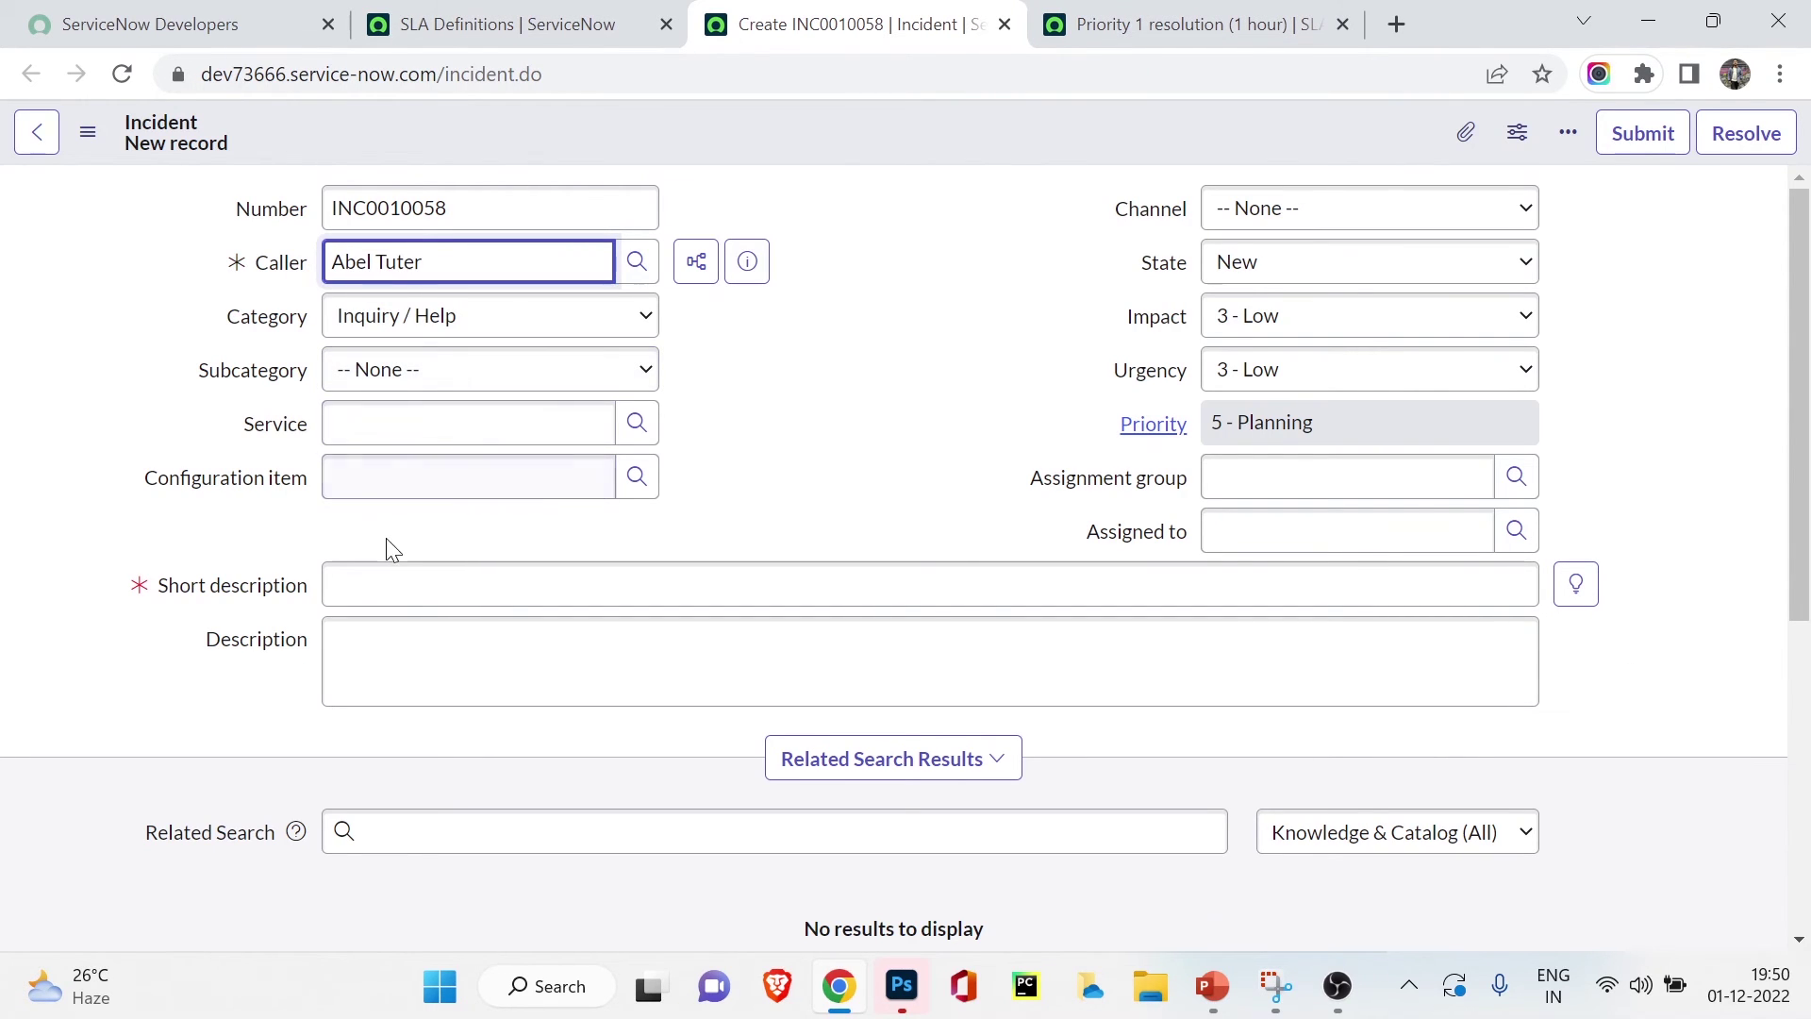
pyautogui.click(378, 586)
pyautogui.write('aaaa')
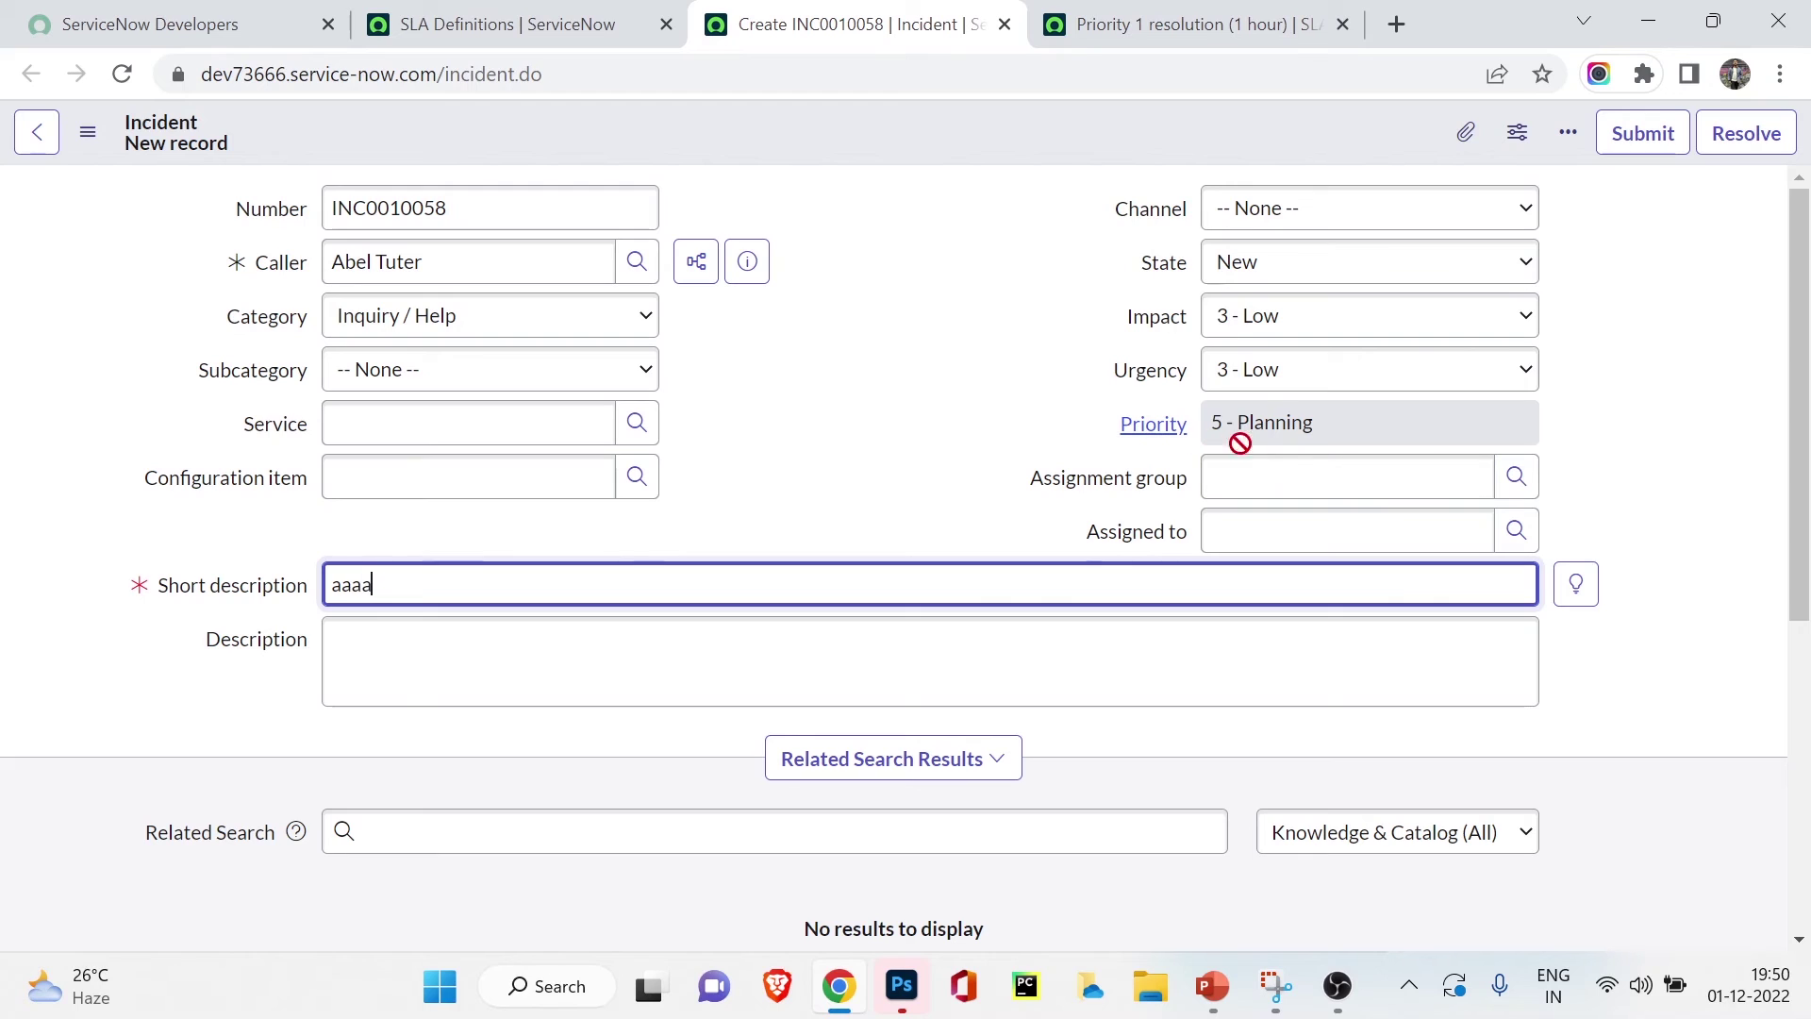
# - Set the new incident's impact and urgency both to 1 - High and save the record
pyautogui.click(1279, 344)
pyautogui.click(1283, 349)
pyautogui.click(1277, 375)
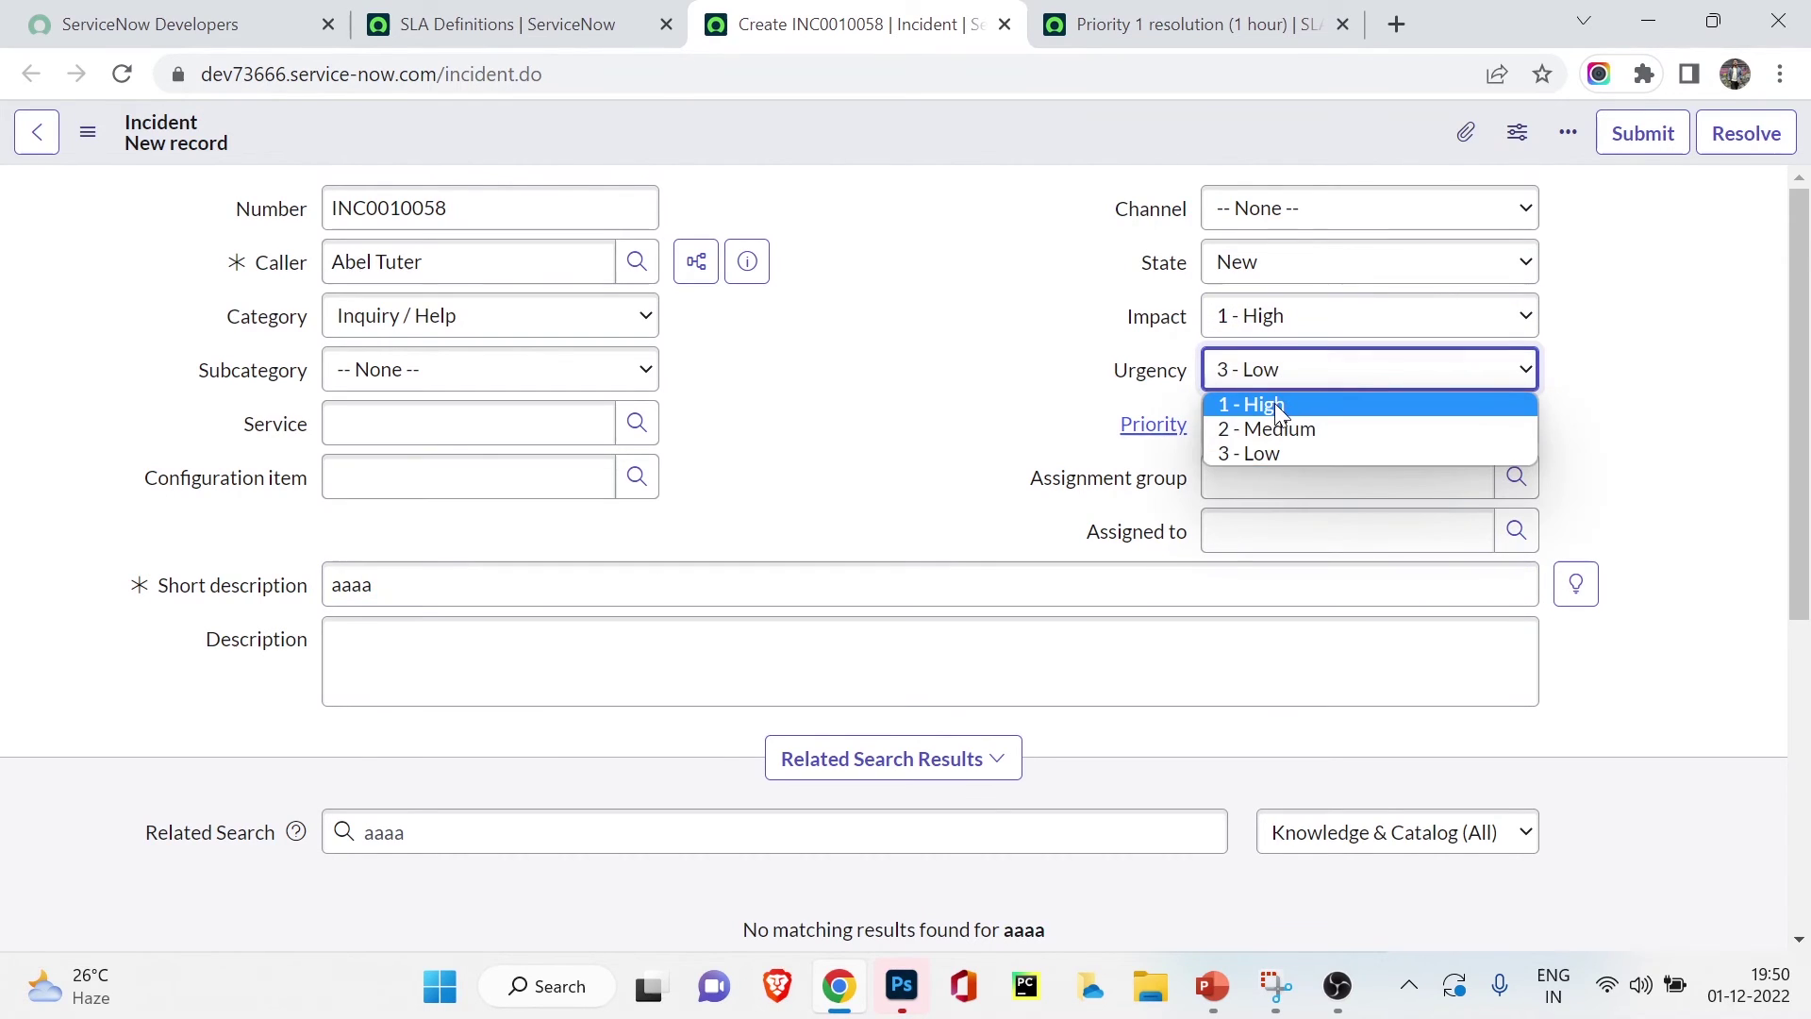
pyautogui.click(1275, 404)
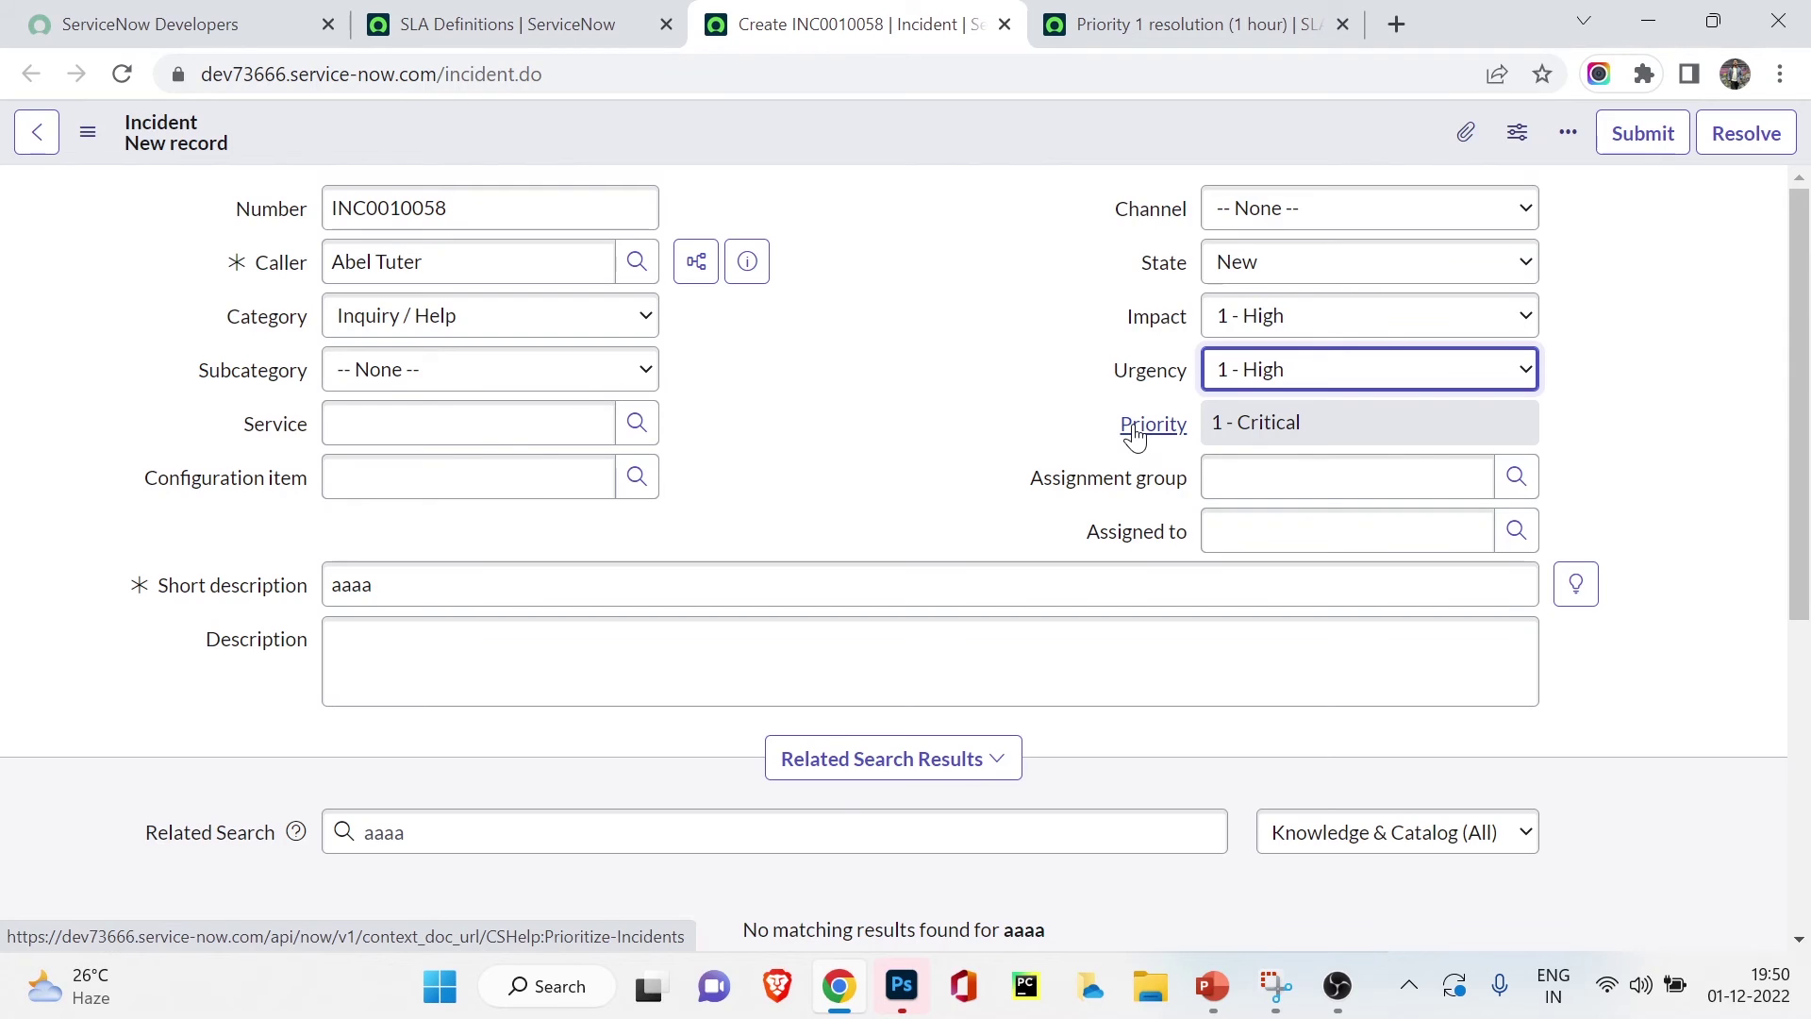
pyautogui.rightClick(838, 134)
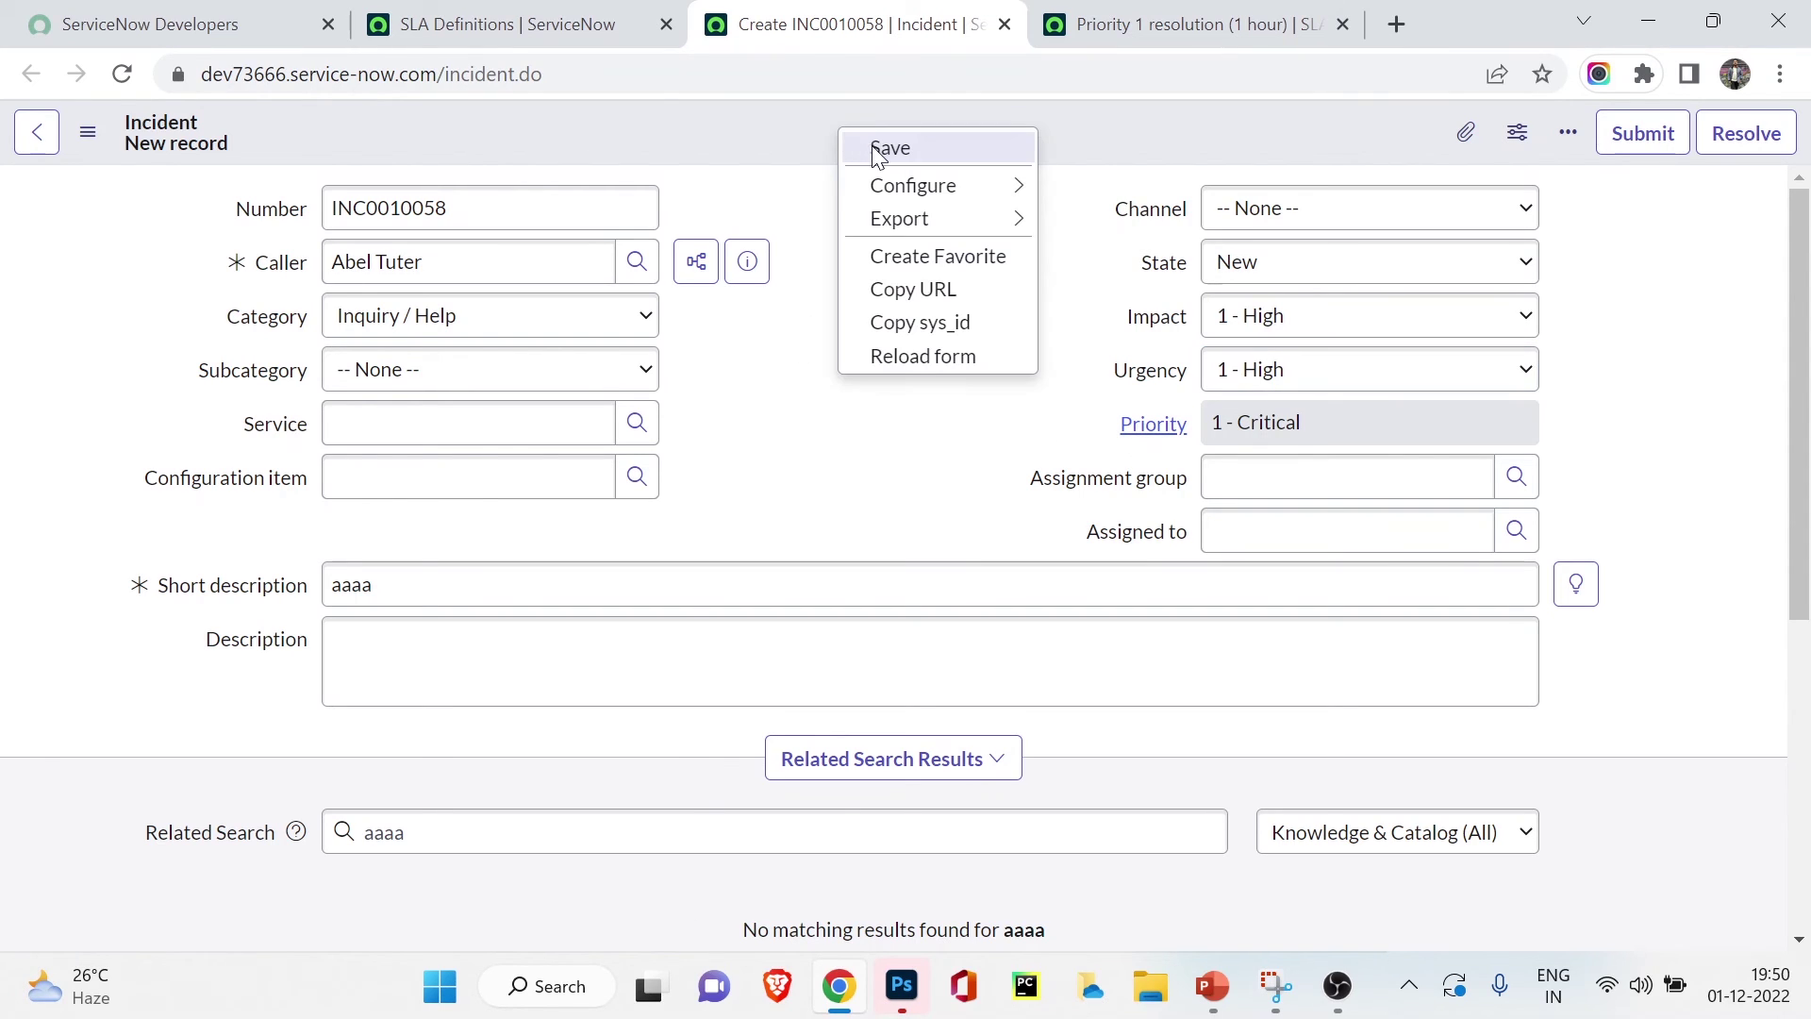
pyautogui.click(877, 153)
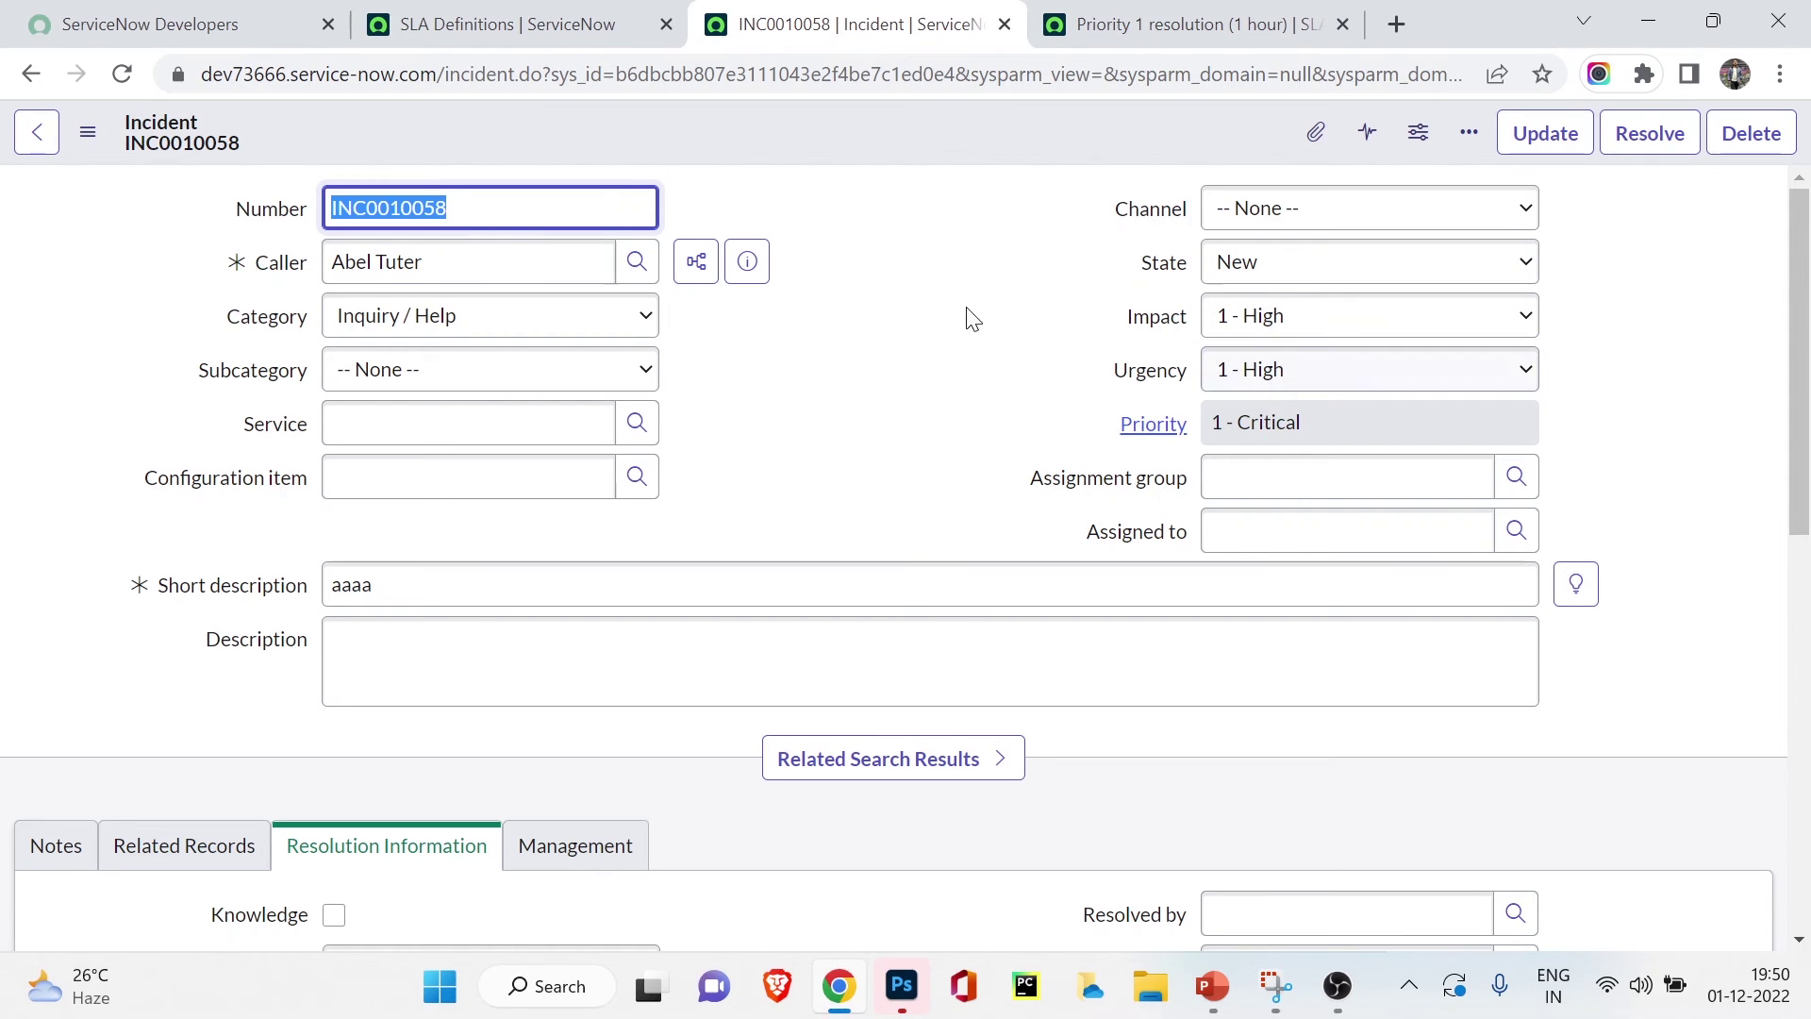
# - Compare the saved incident's task SLAs and priority with the Response P1 definition's duration, stop condition and start condition
pyautogui.scroll(-9, 893, 287)
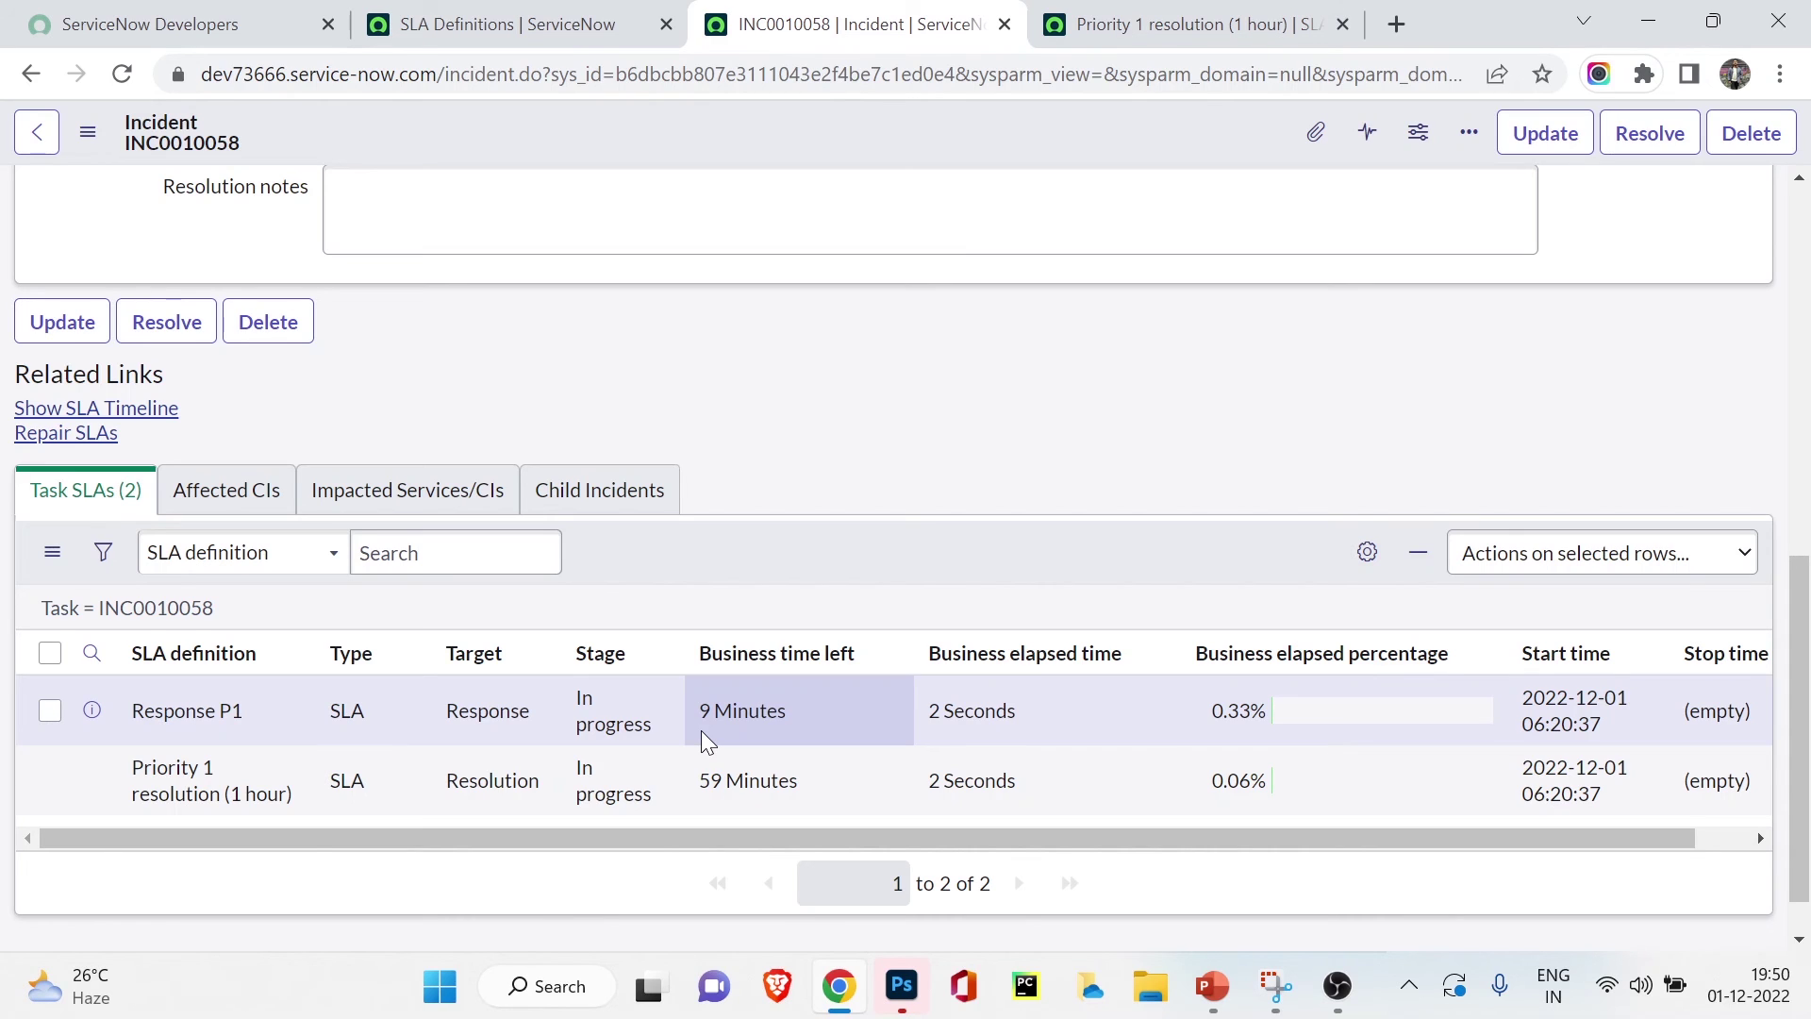
pyautogui.click(445, 31)
pyautogui.click(212, 417)
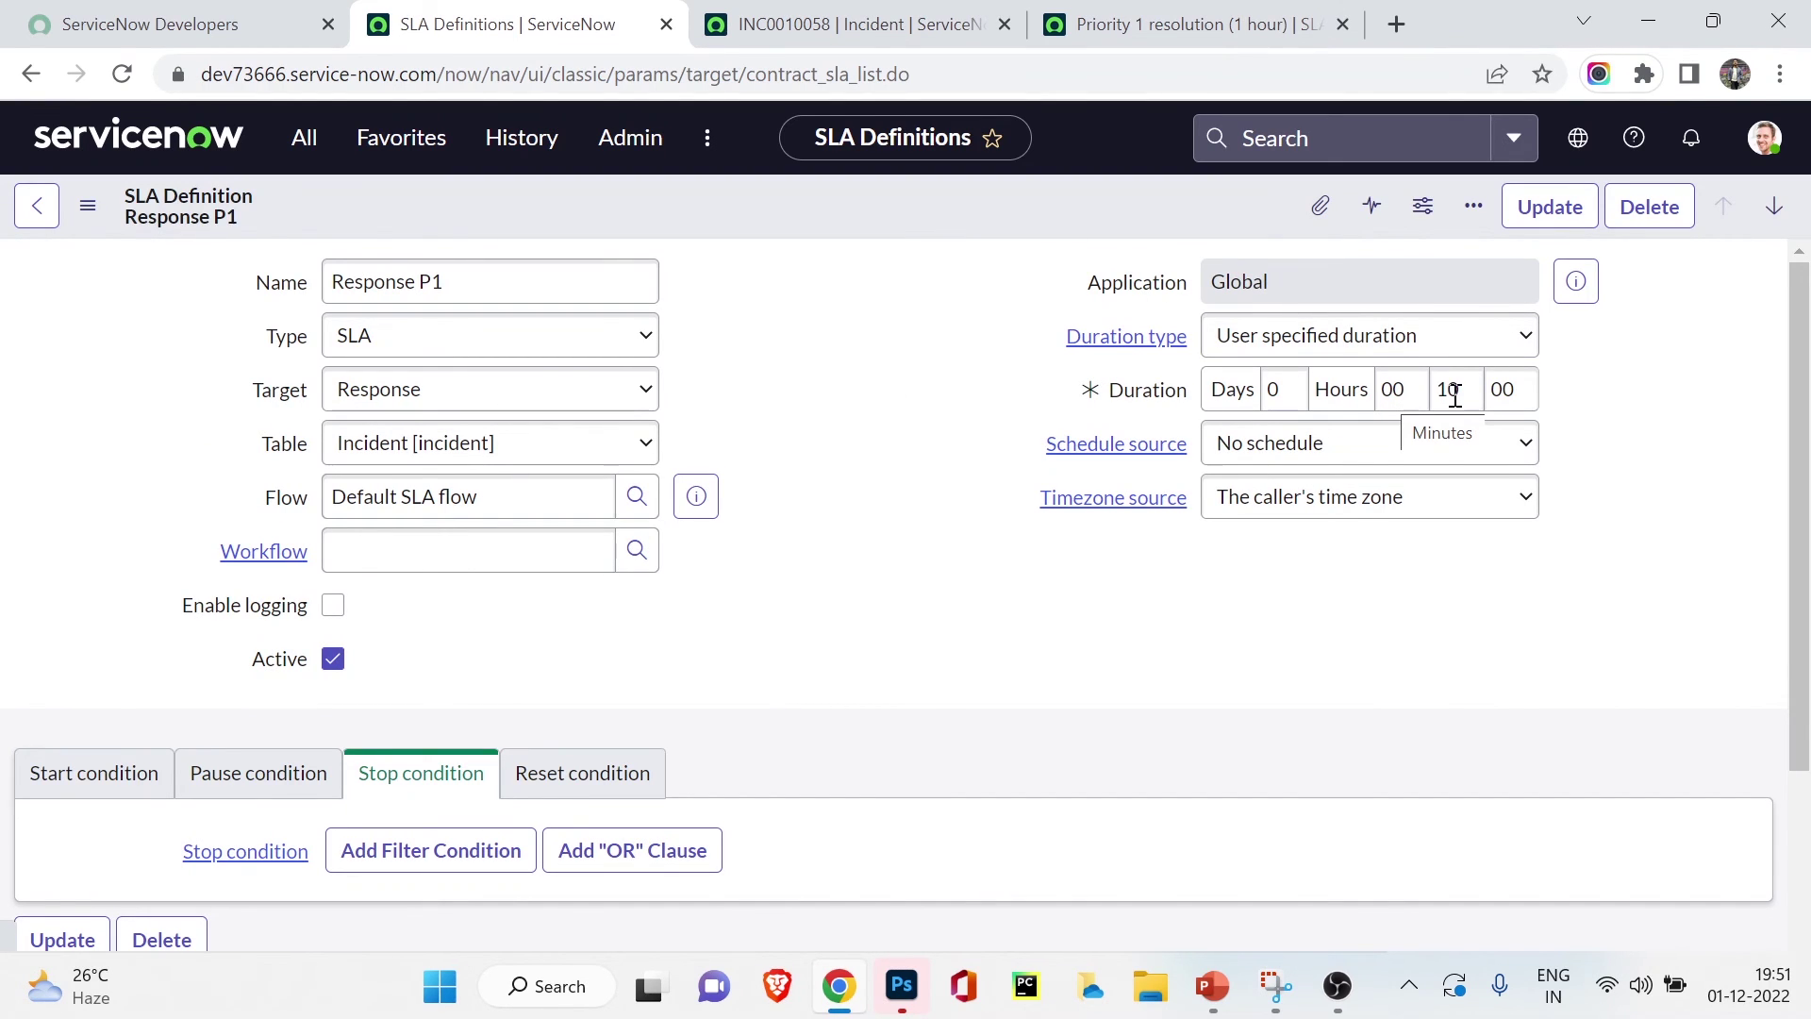
pyautogui.scroll(-4, 910, 488)
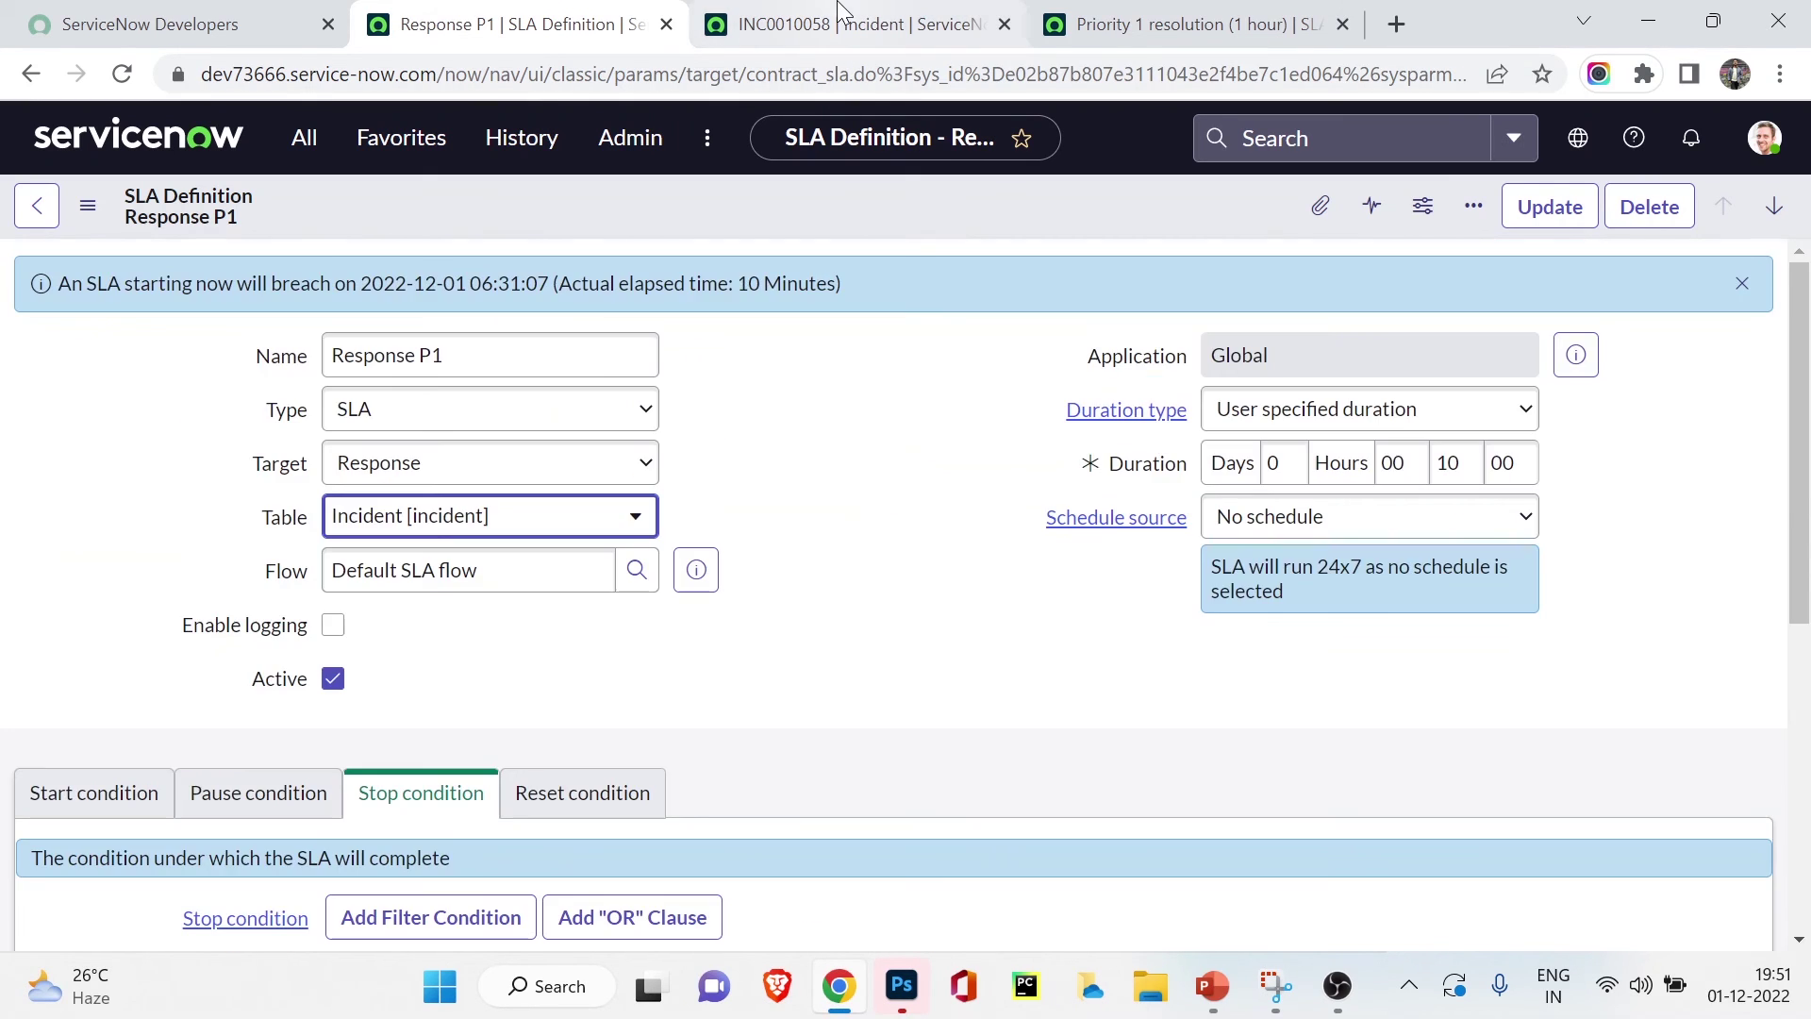
pyautogui.click(843, 18)
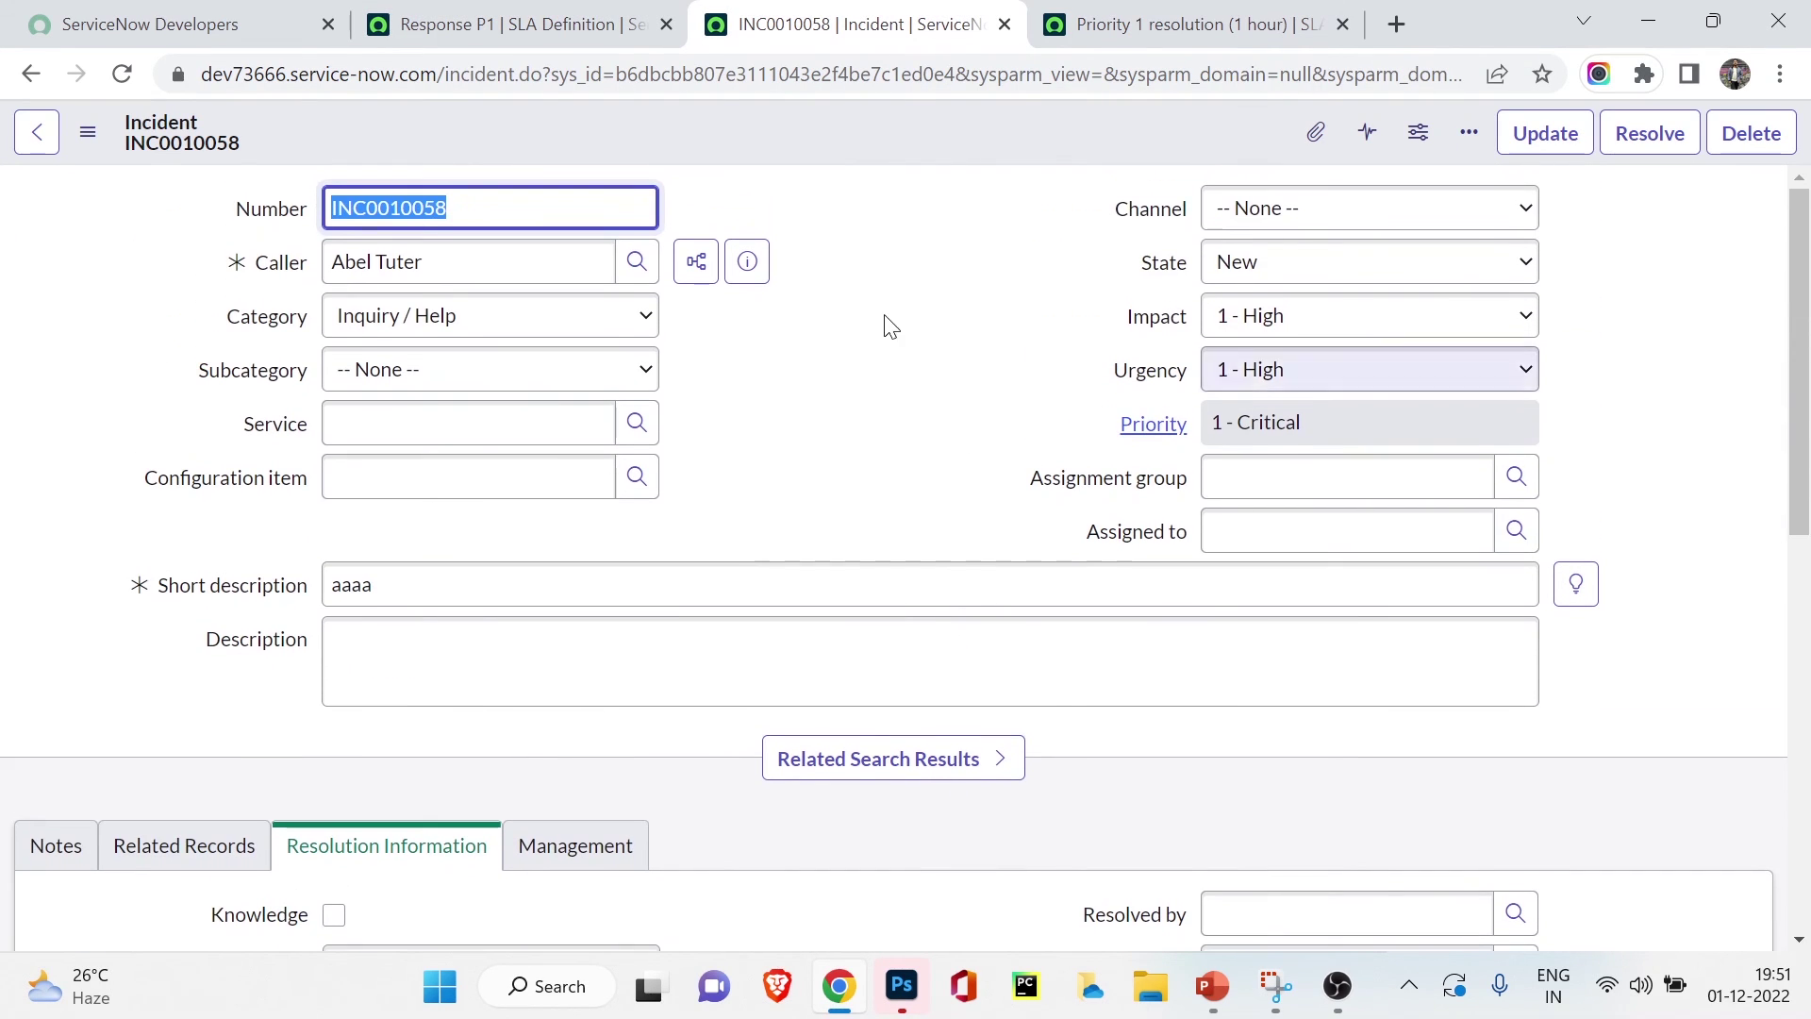
pyautogui.click(514, 24)
pyautogui.scroll(-4, 741, 604)
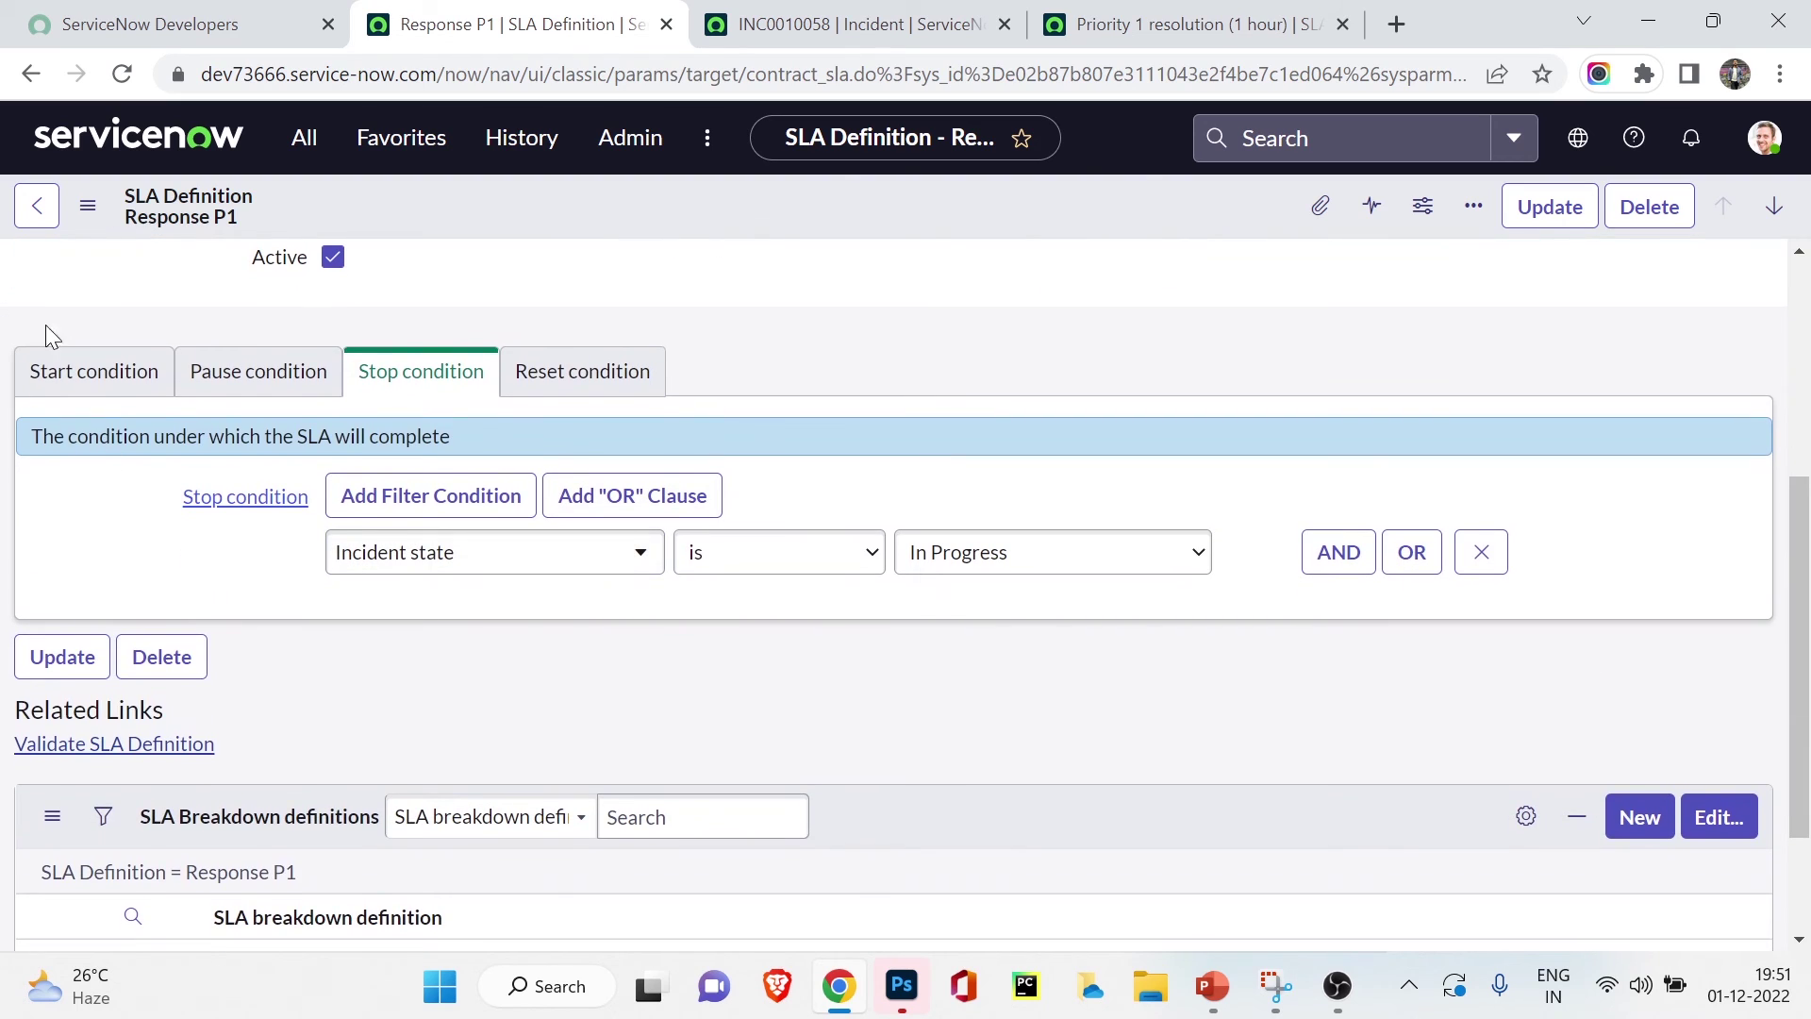
pyautogui.click(156, 389)
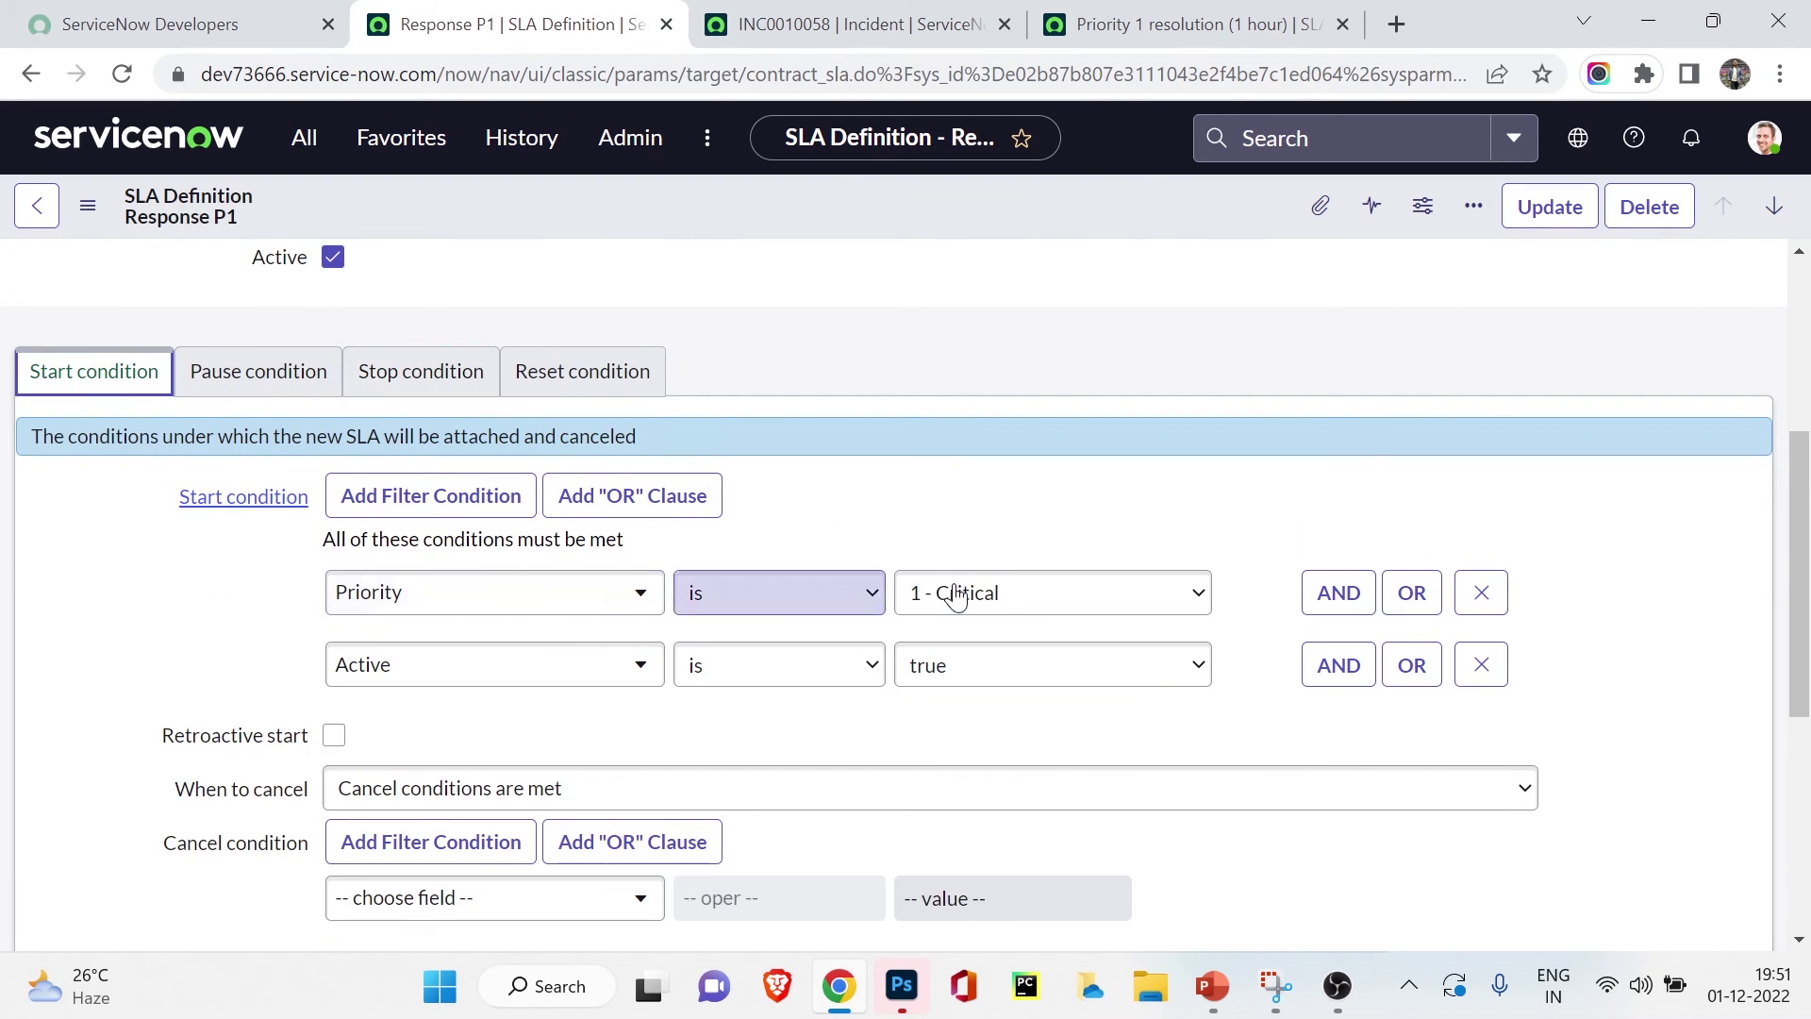
pyautogui.click(922, 24)
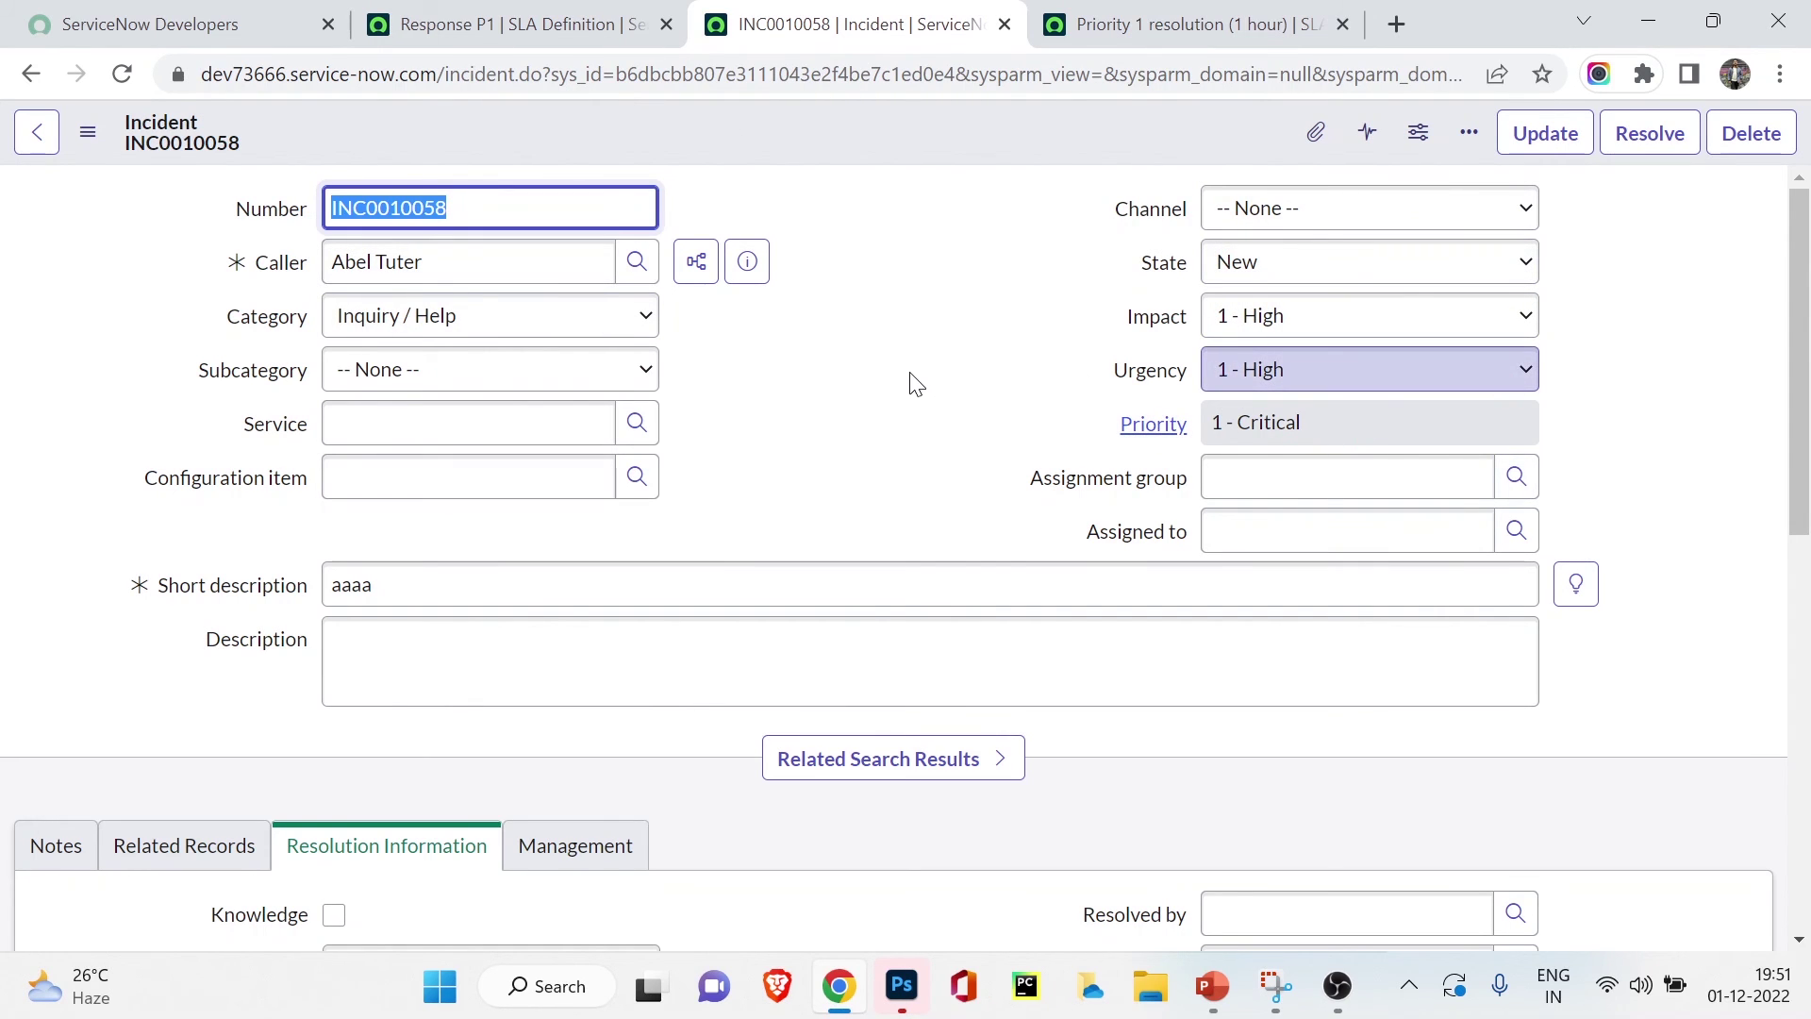
# - Reload the incident form to refresh the elapsed time and percentage of its attached task SLAs
pyautogui.scroll(-5, 913, 380)
pyautogui.scroll(5, 913, 382)
pyautogui.scroll(-9, 913, 384)
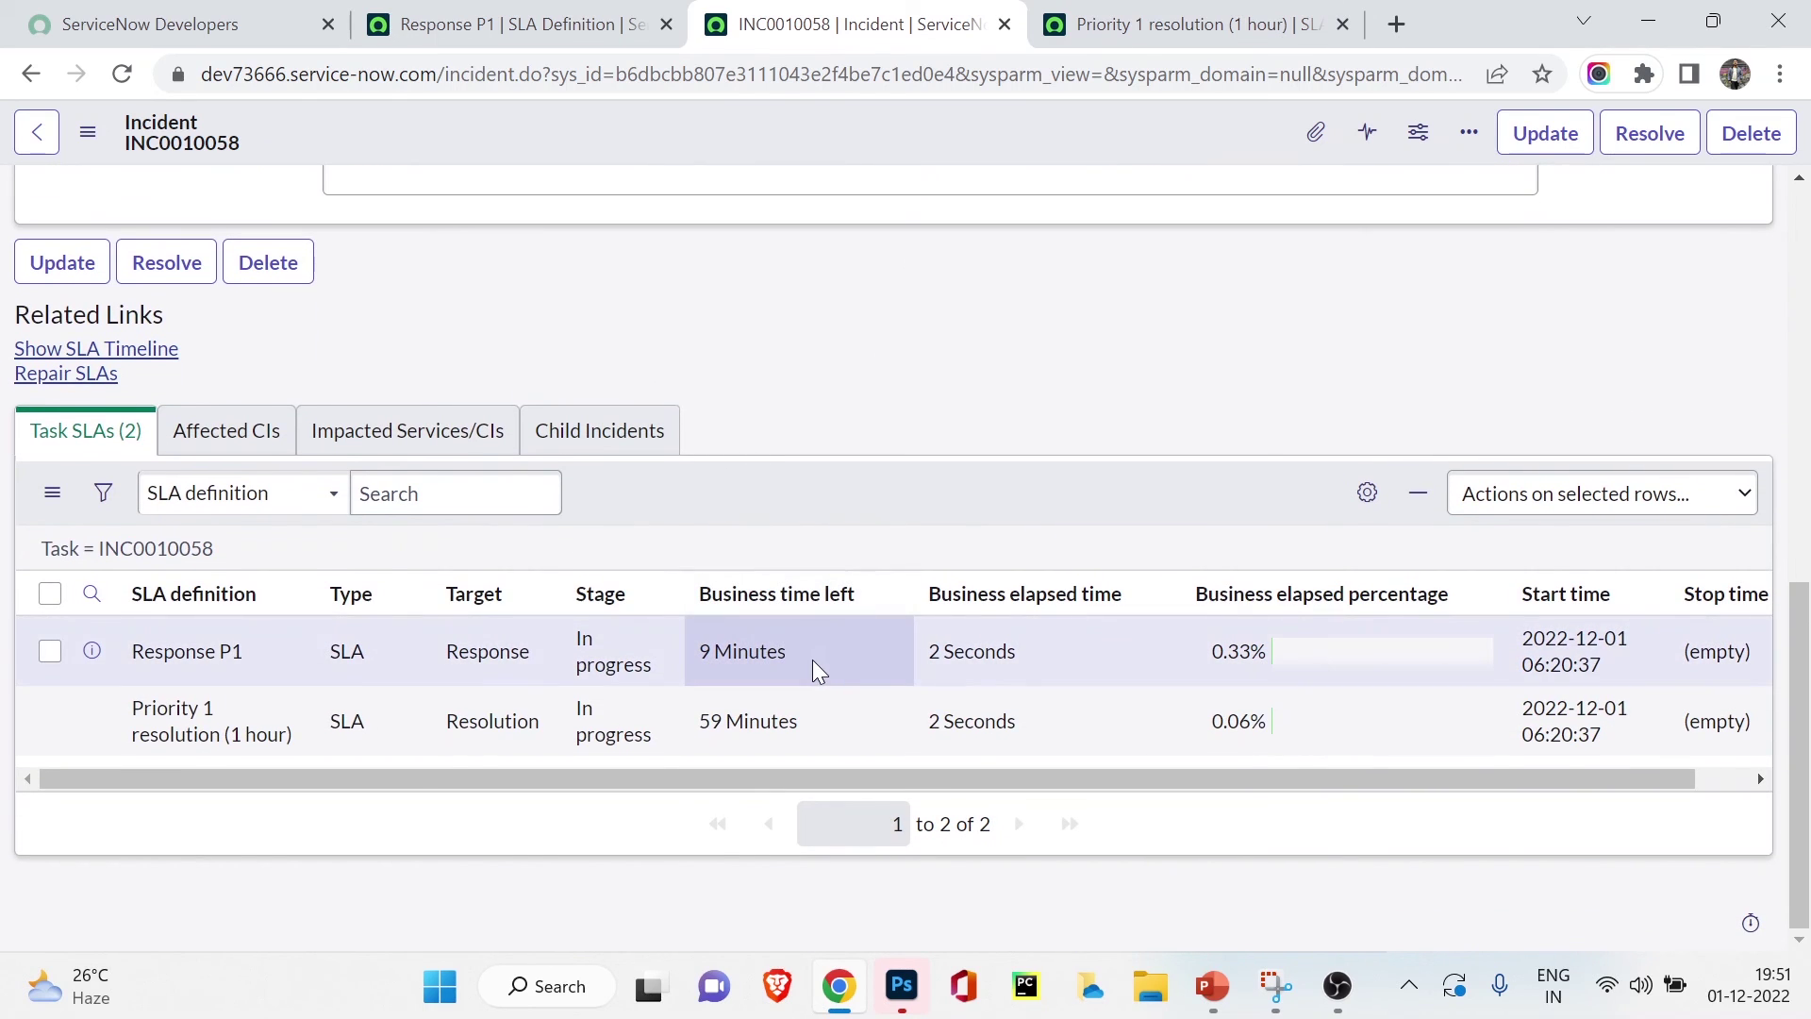
pyautogui.rightClick(890, 145)
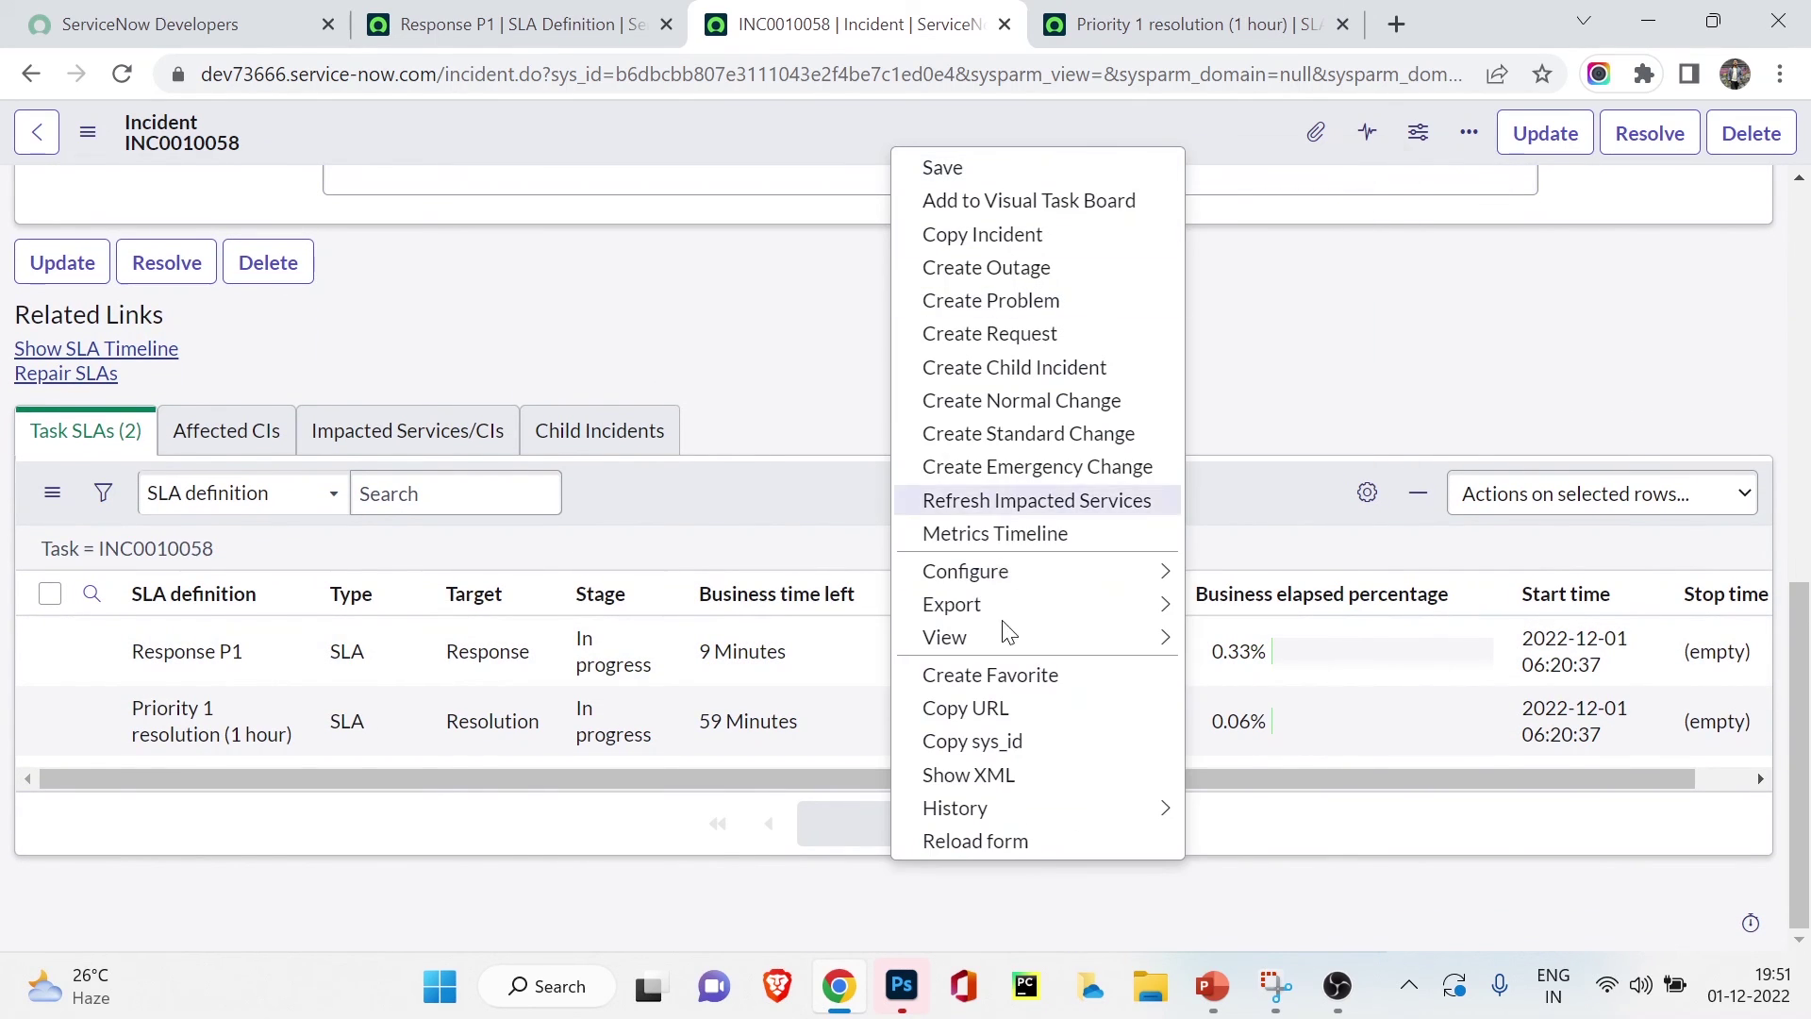
pyautogui.click(1002, 840)
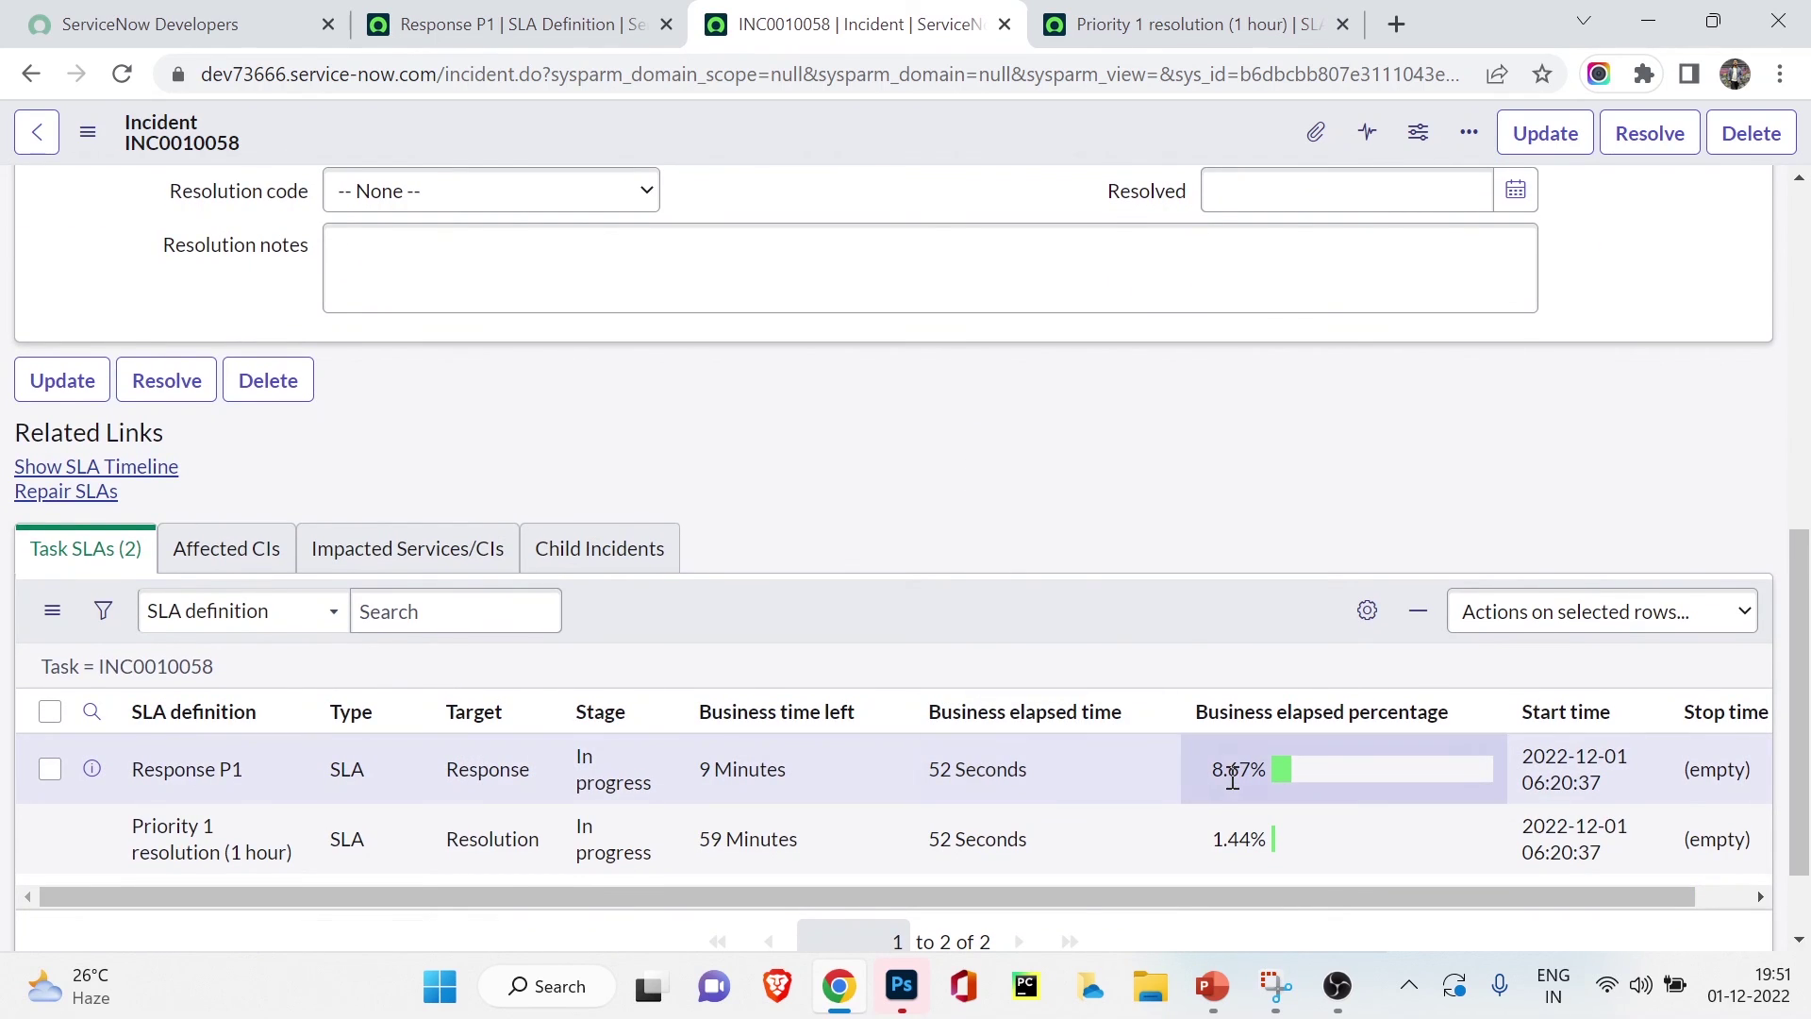
# - Change the incident's state to In Progress and save the record
pyautogui.scroll(7, 1233, 777)
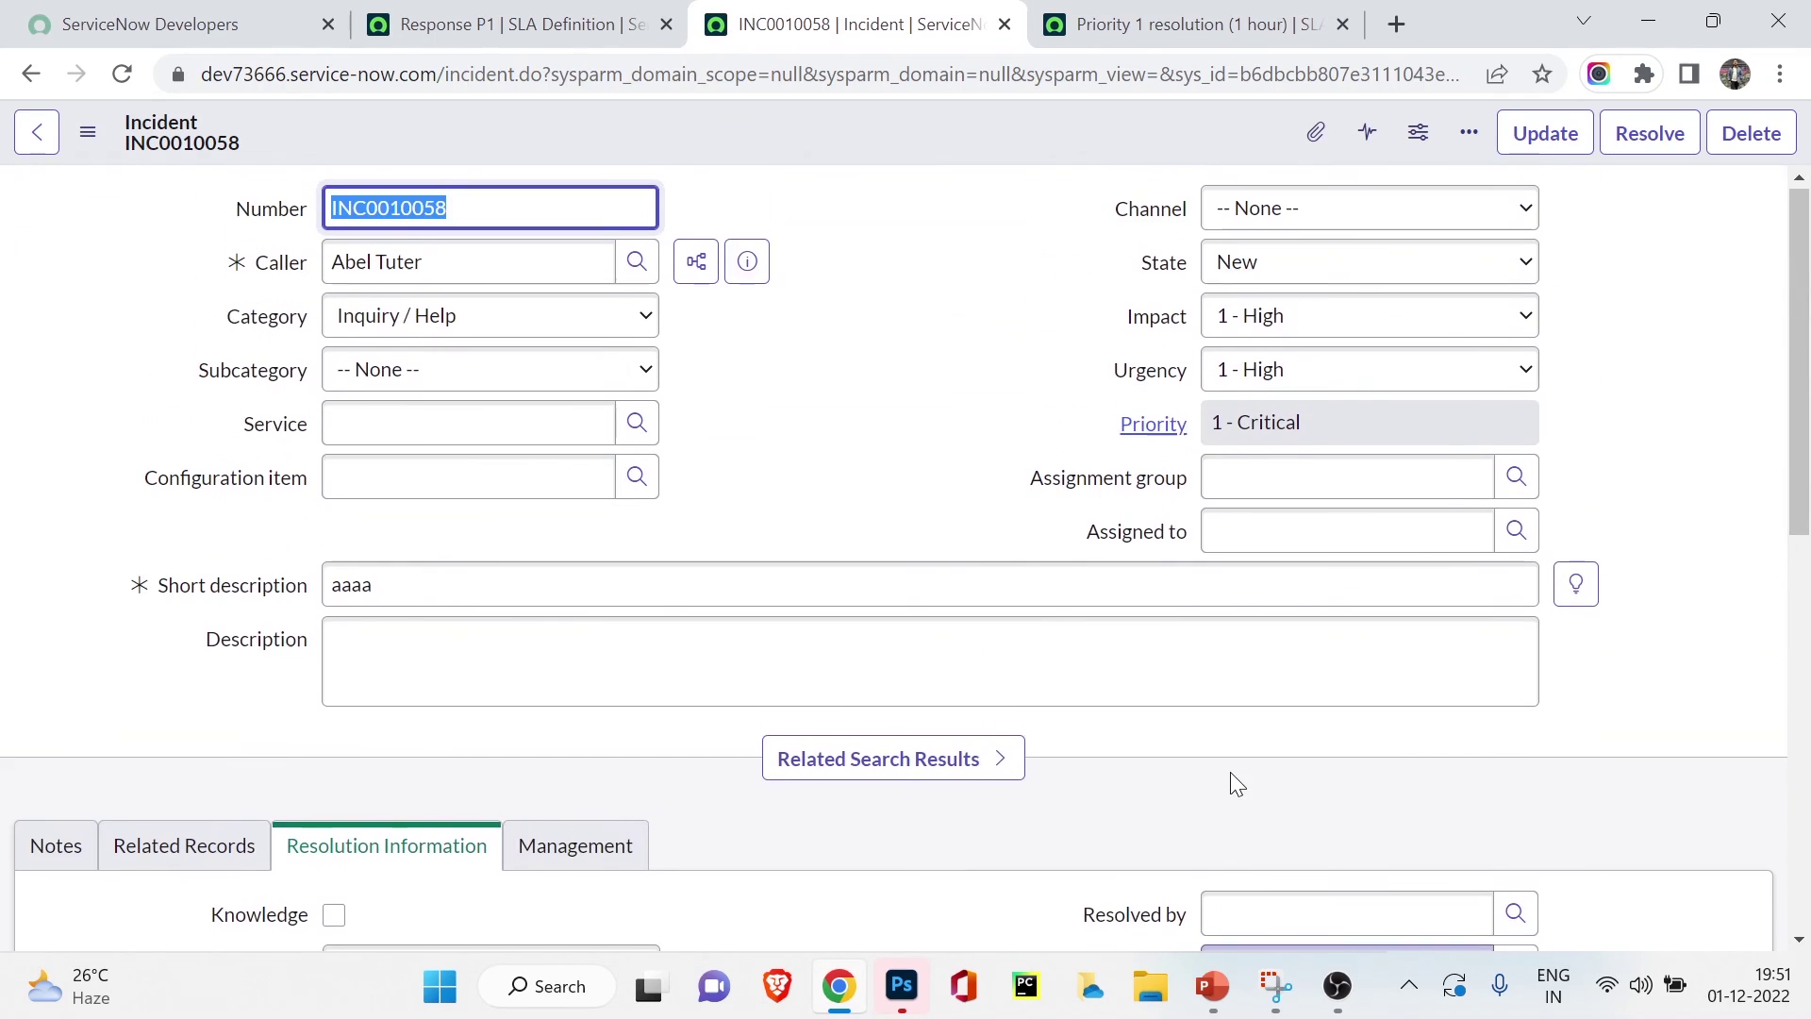
pyautogui.click(1250, 280)
pyautogui.click(1254, 264)
pyautogui.click(1236, 320)
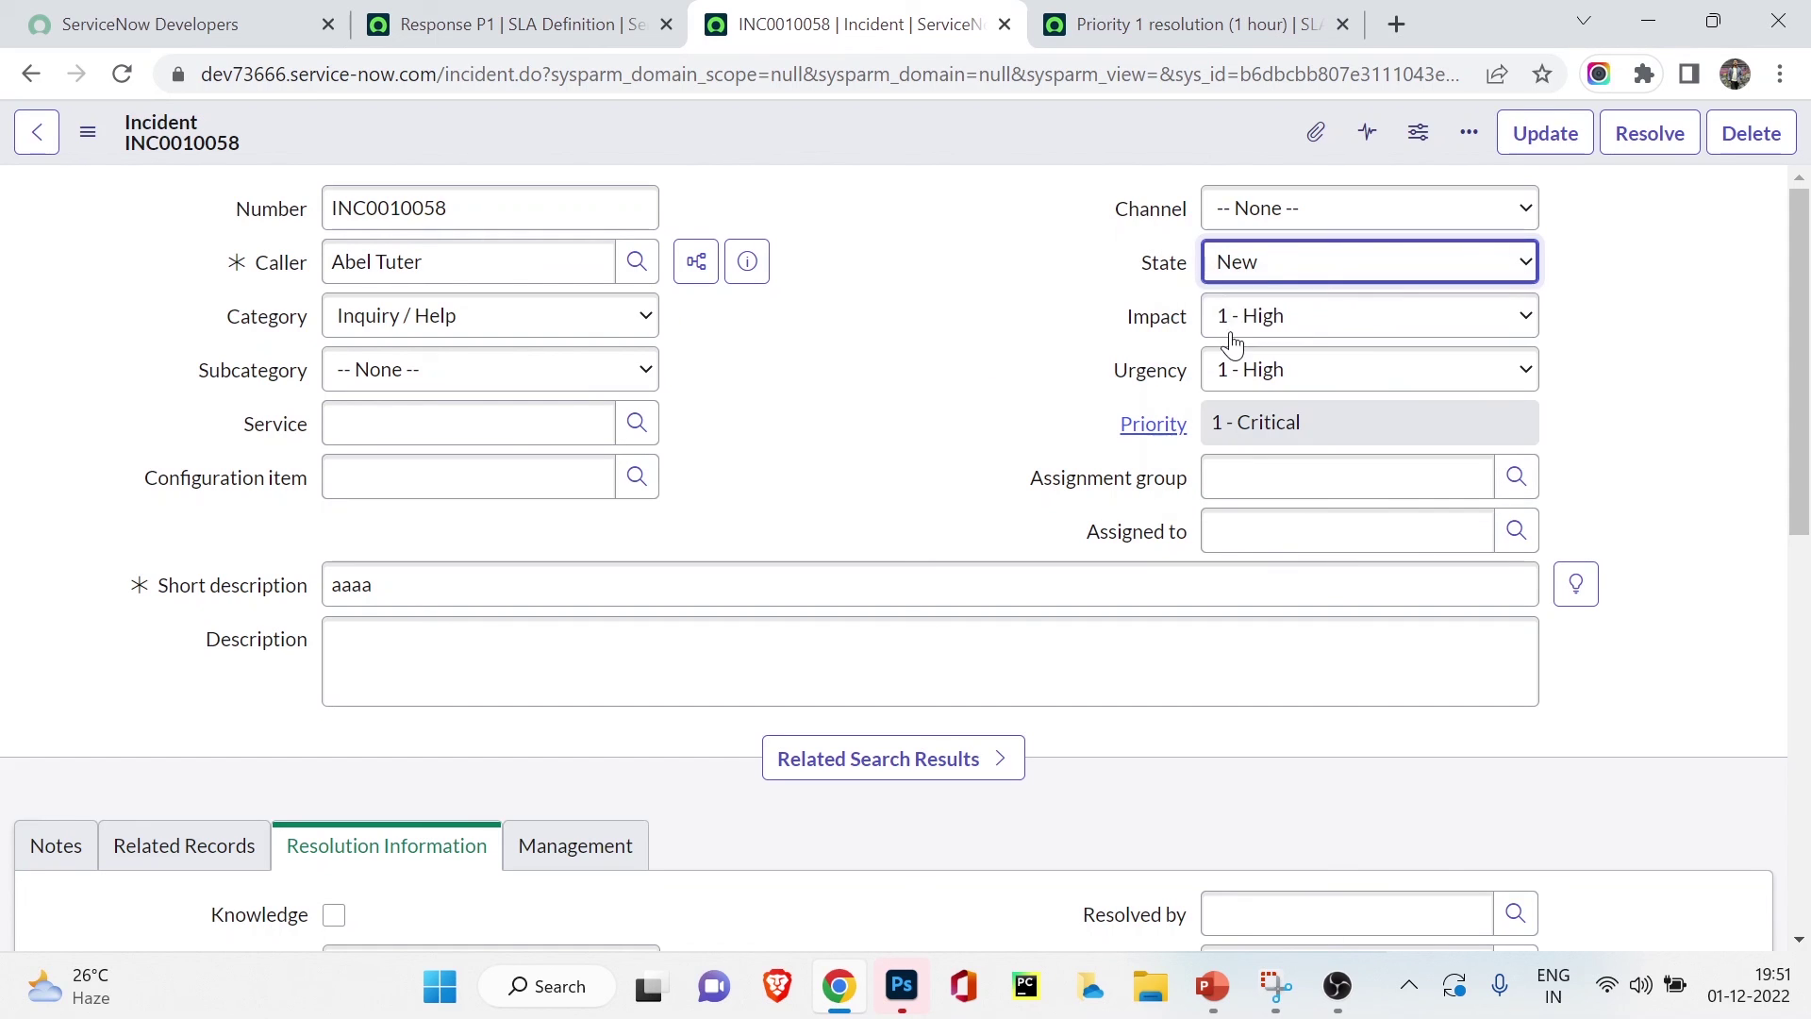
pyautogui.rightClick(979, 152)
pyautogui.click(1006, 172)
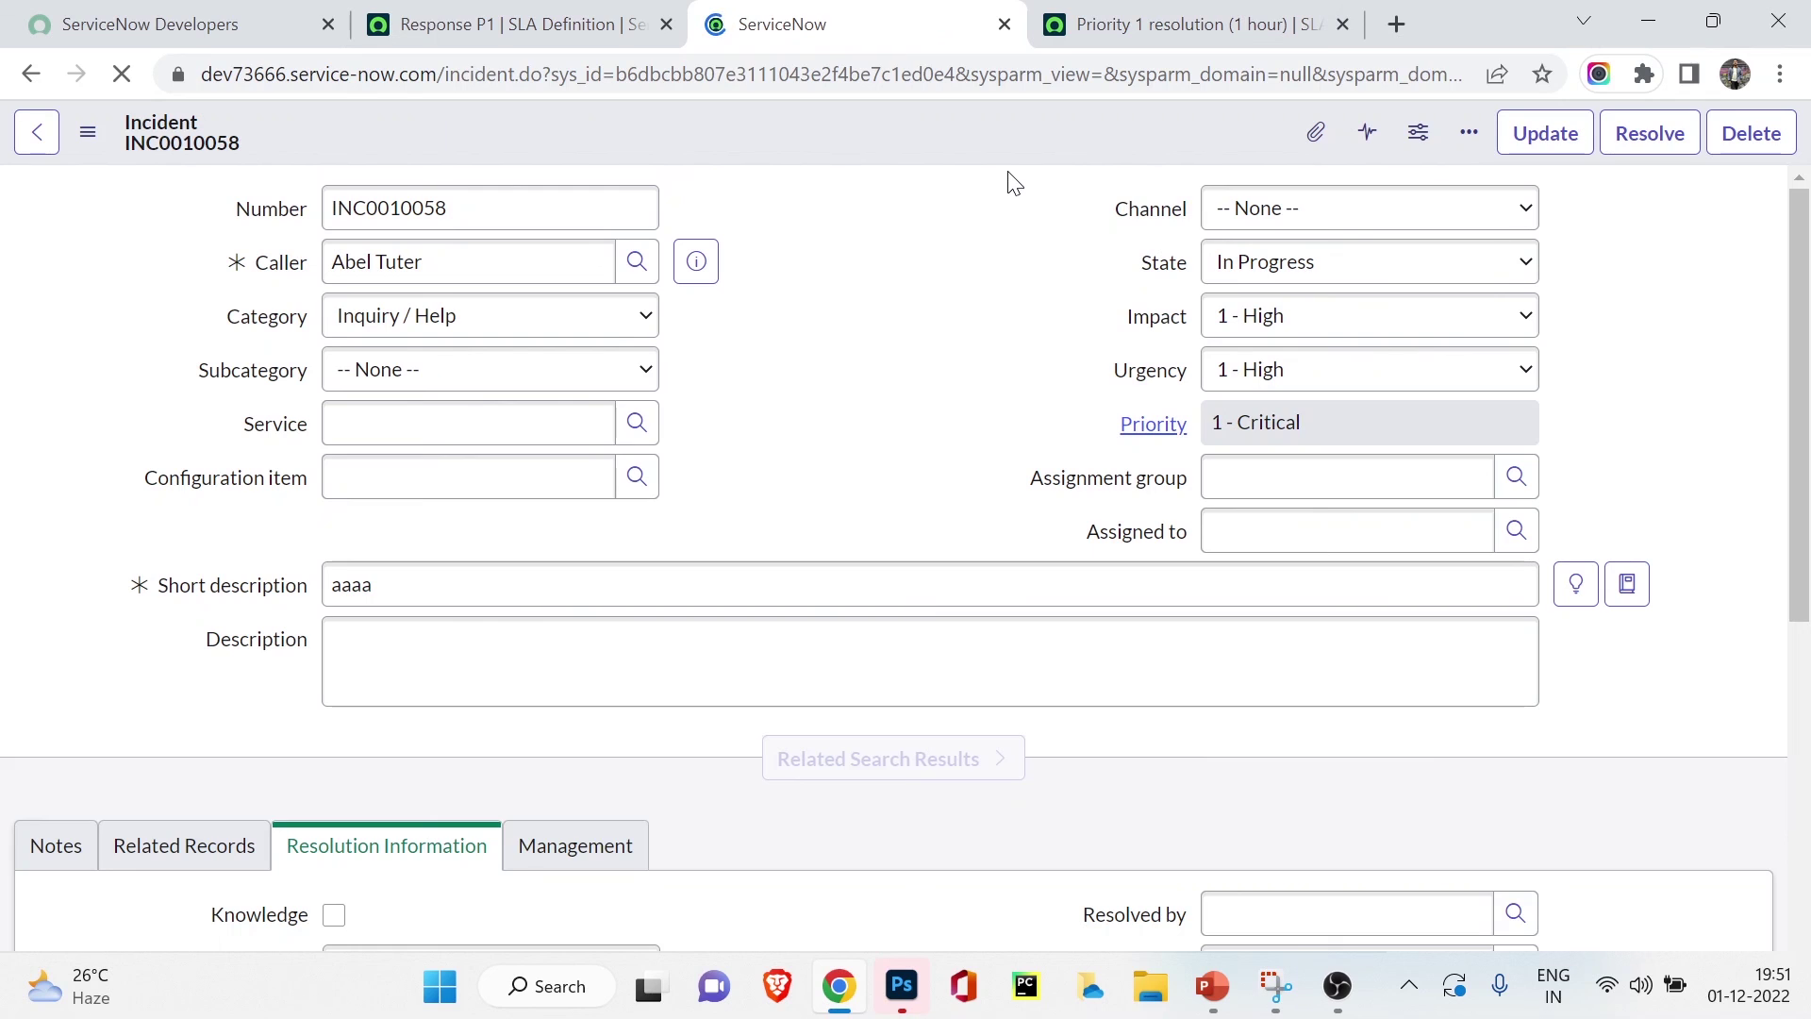
# - Check the stages of the incident's task SLAs against the stop condition in the Response P1 definition
pyautogui.scroll(-10, 1001, 236)
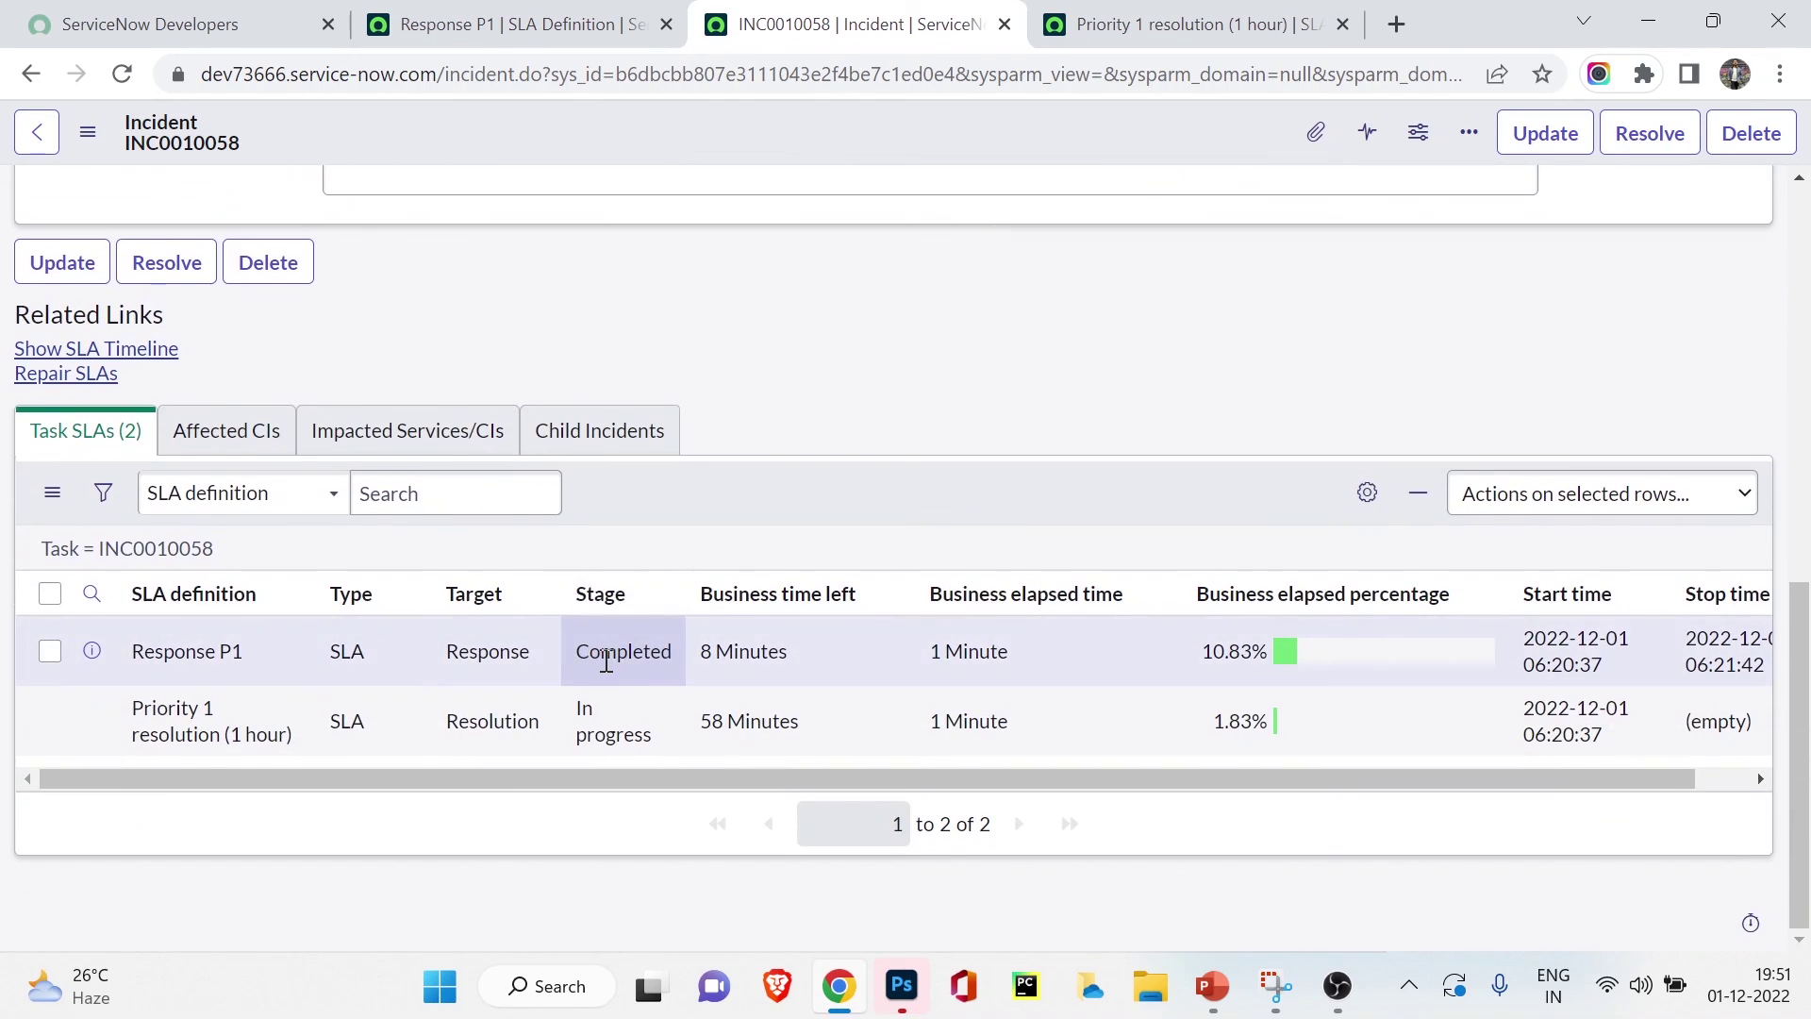
pyautogui.click(479, 21)
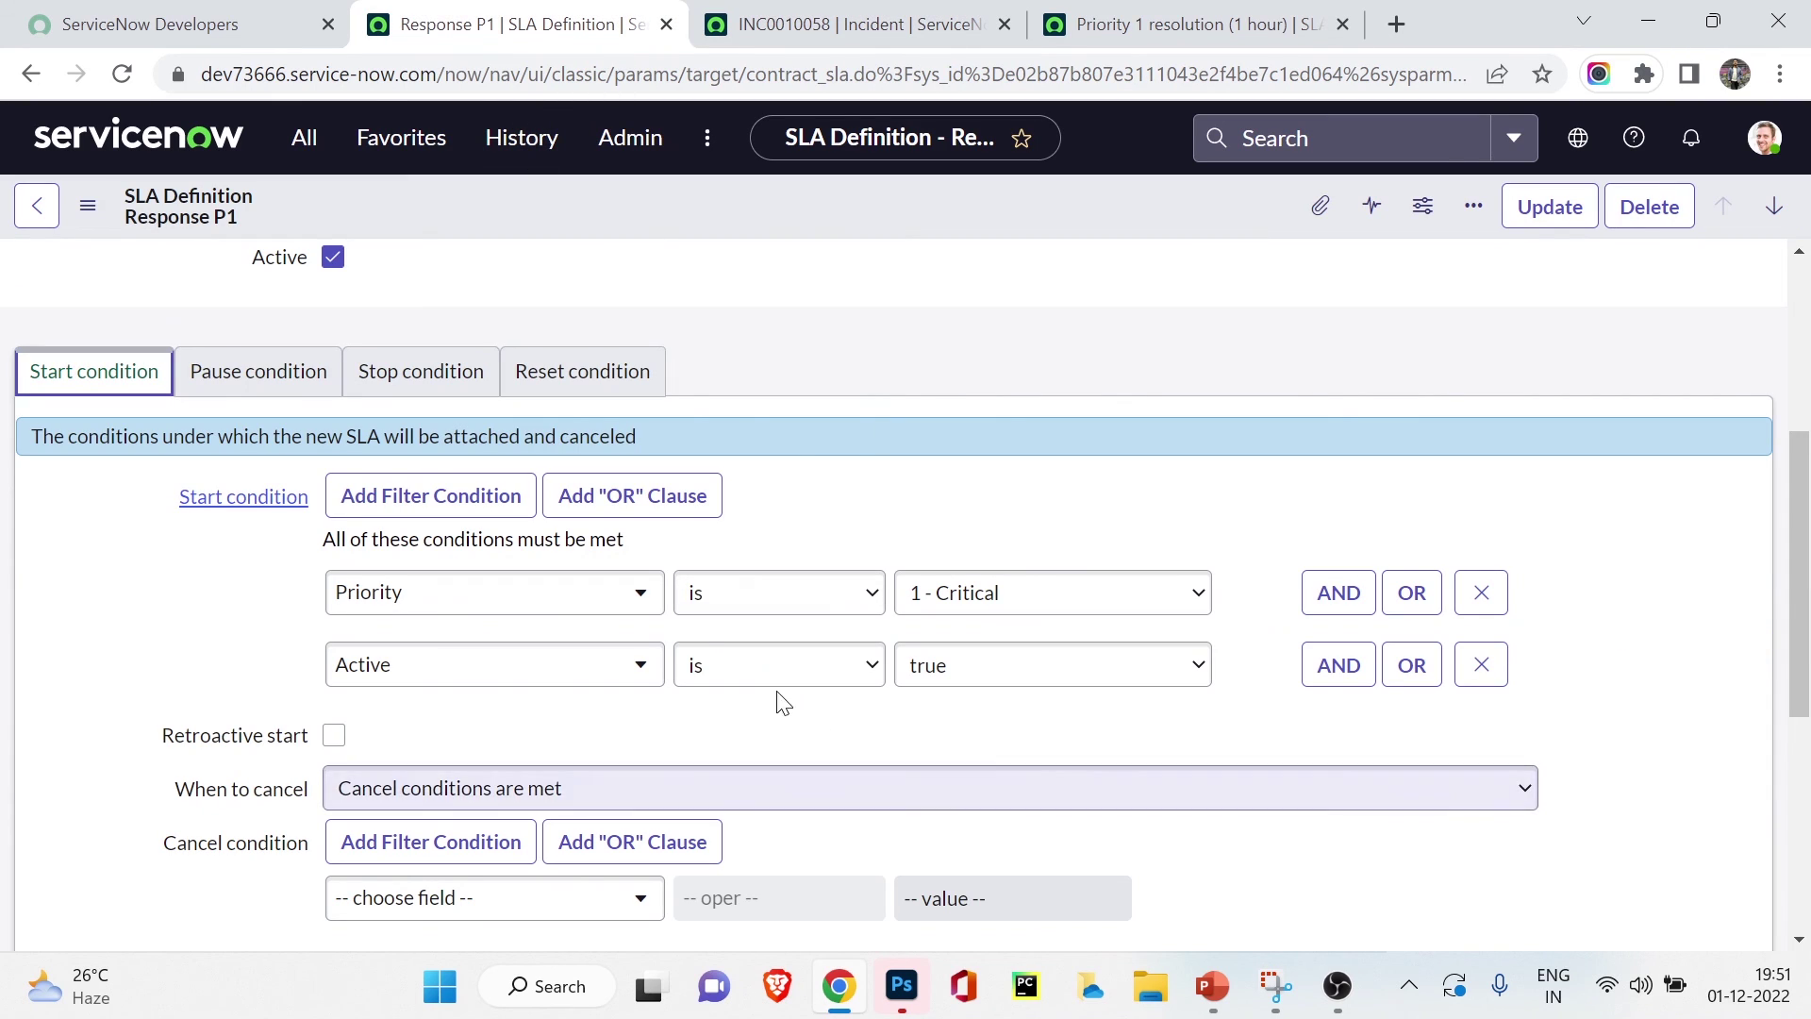
pyautogui.click(432, 375)
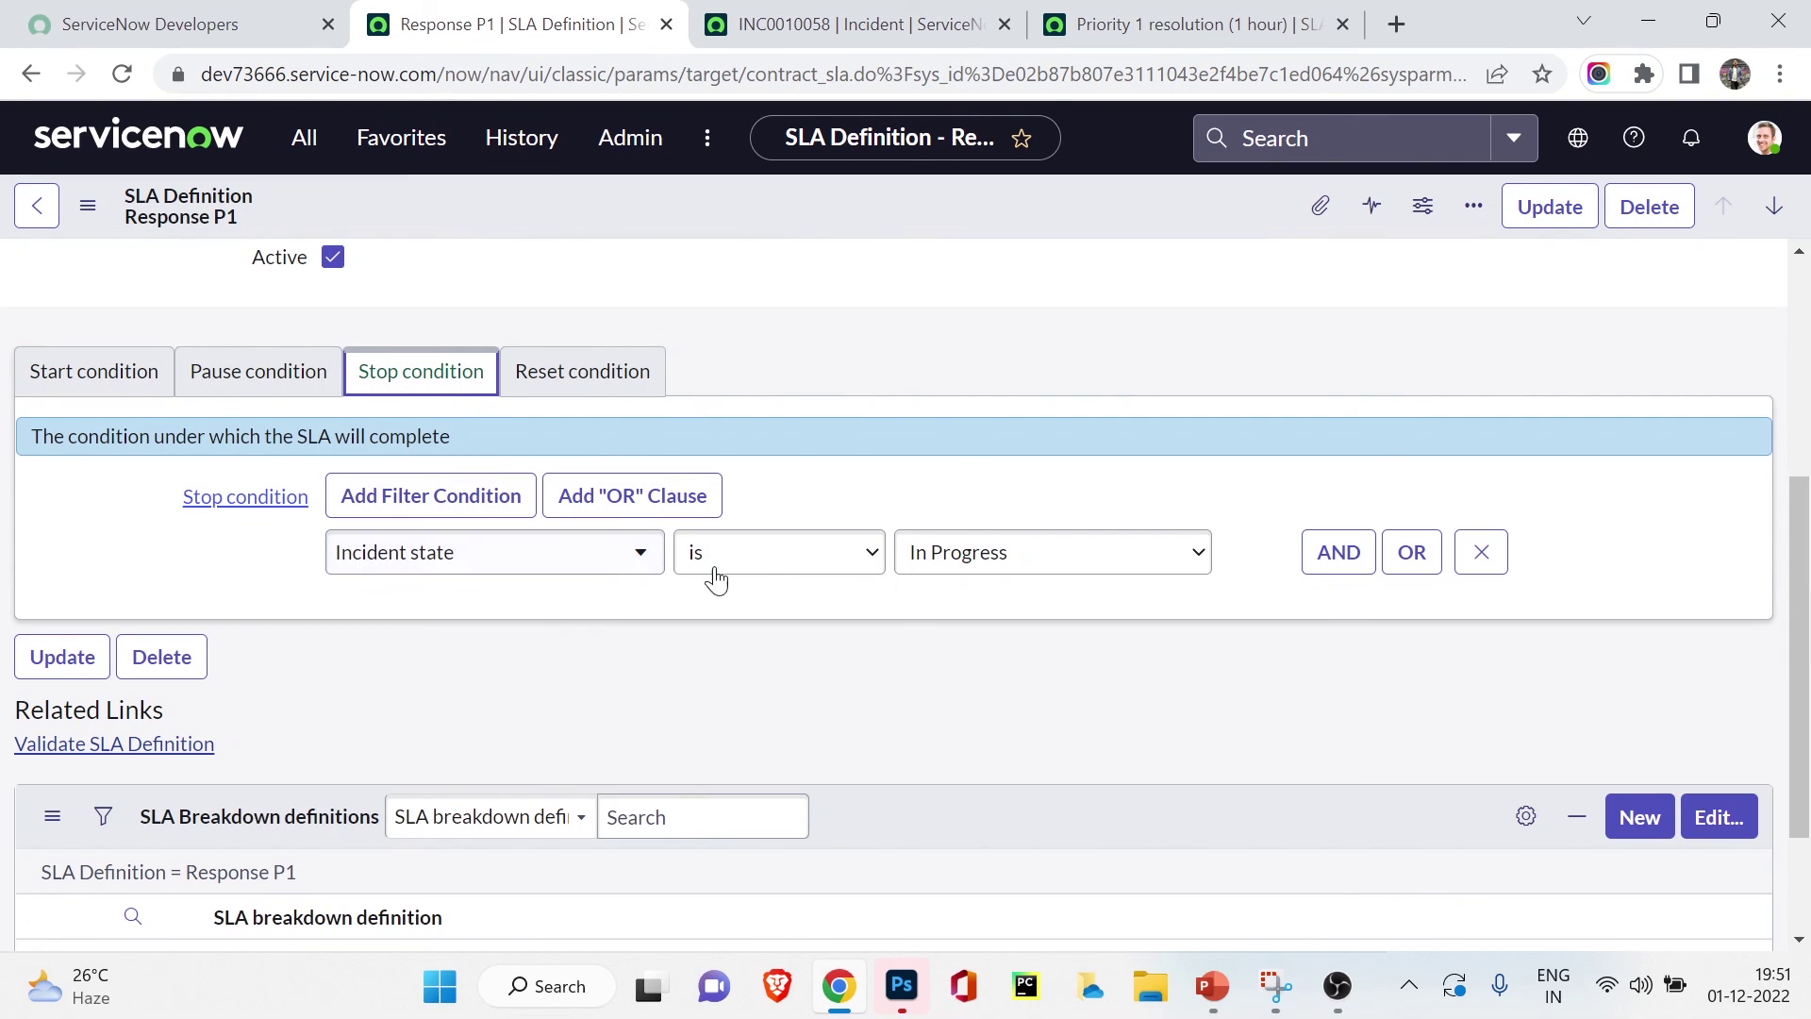
pyautogui.click(966, 11)
pyautogui.scroll(-7, 1043, 462)
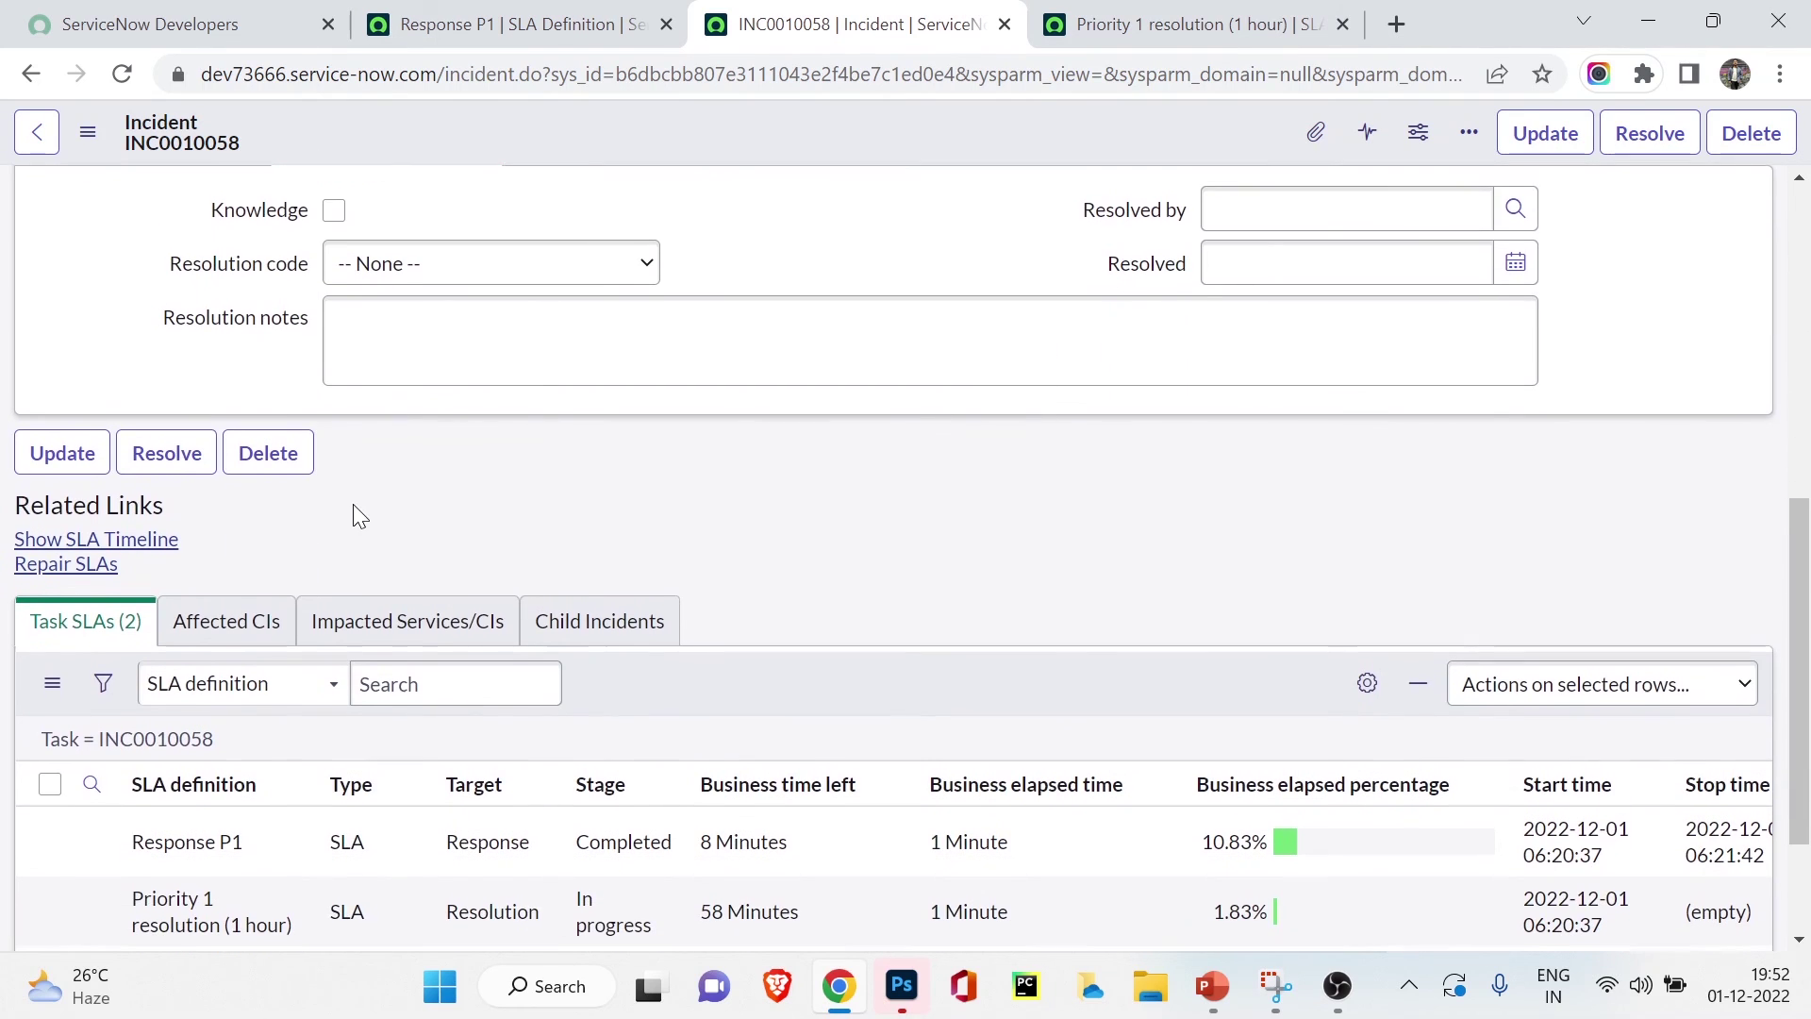